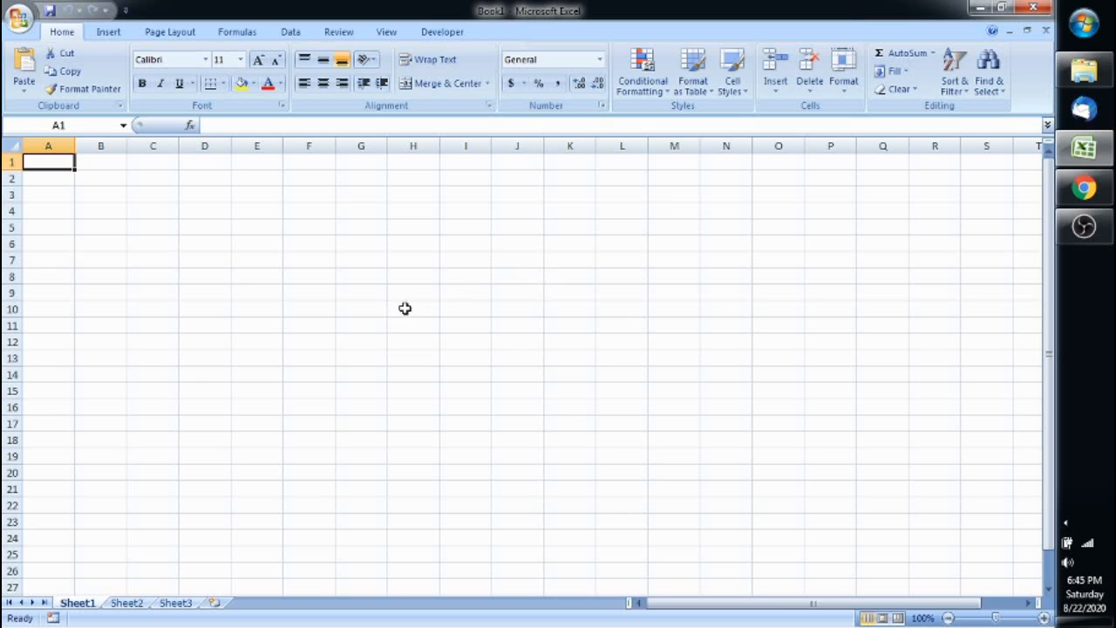
Step: Locate Microsoft Office Excel 2007 in the Microsoft Office folder of the installed programs
left_click(702, 263)
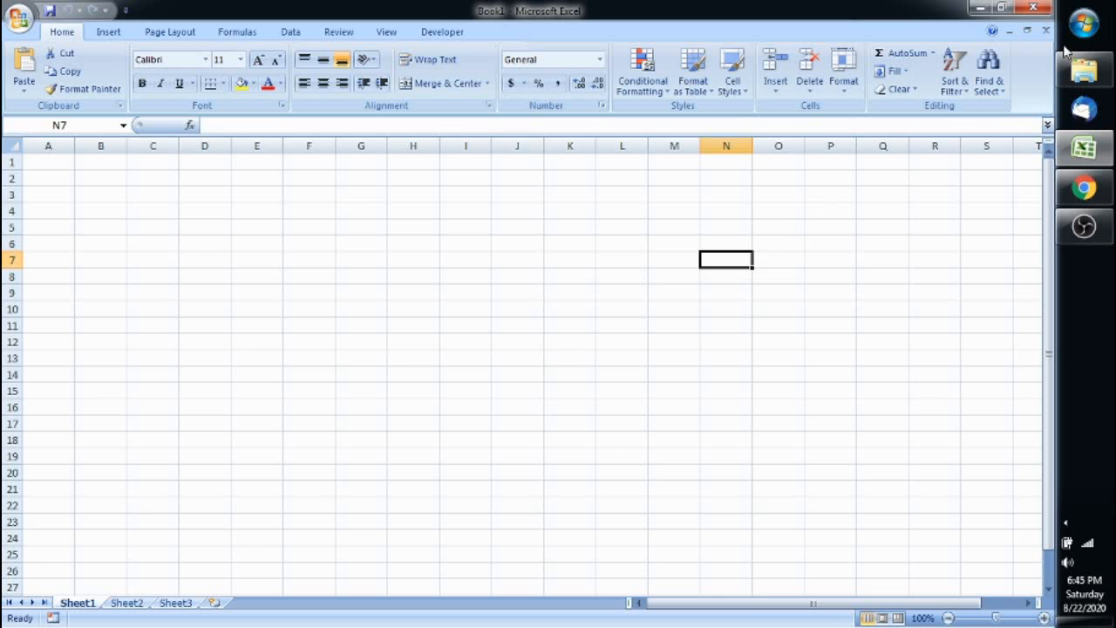
left_click(1084, 23)
left_click(851, 446)
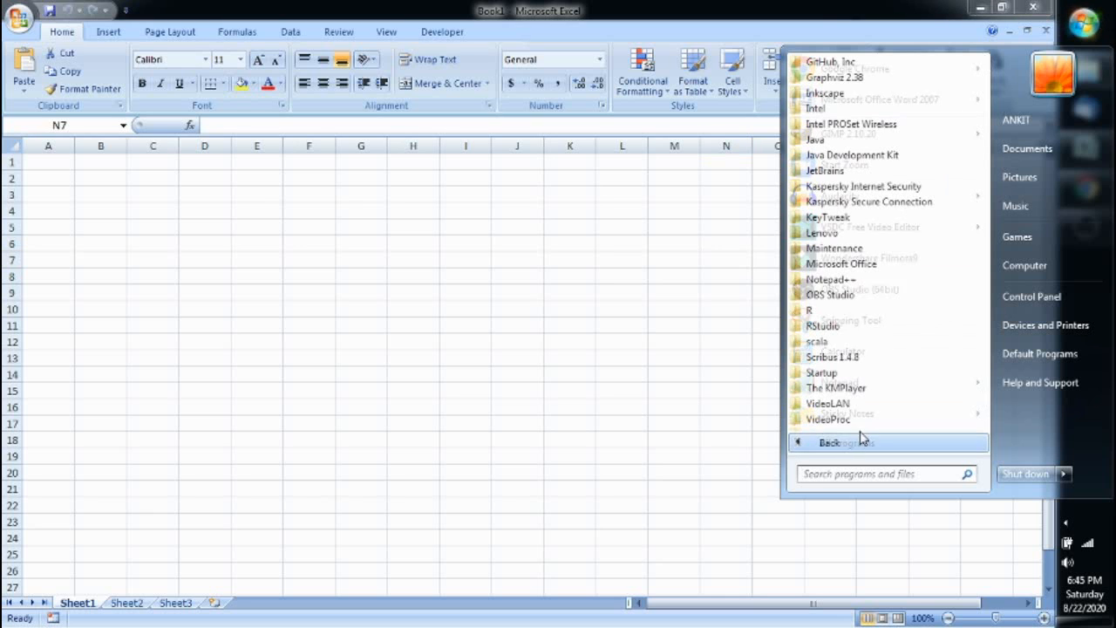
left_click(856, 265)
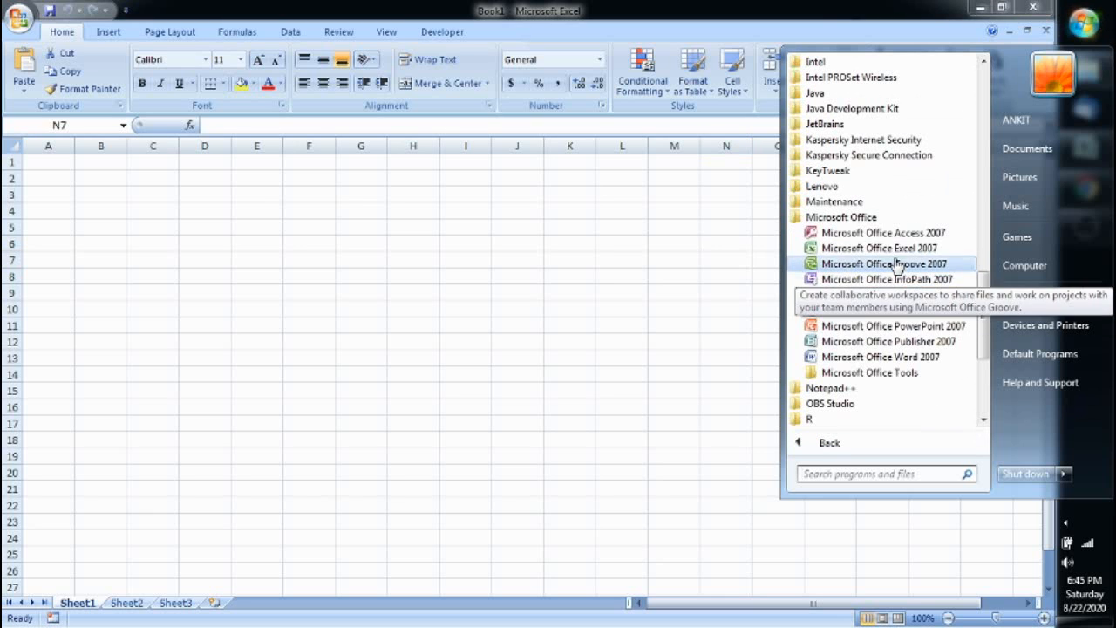
left_click(895, 249)
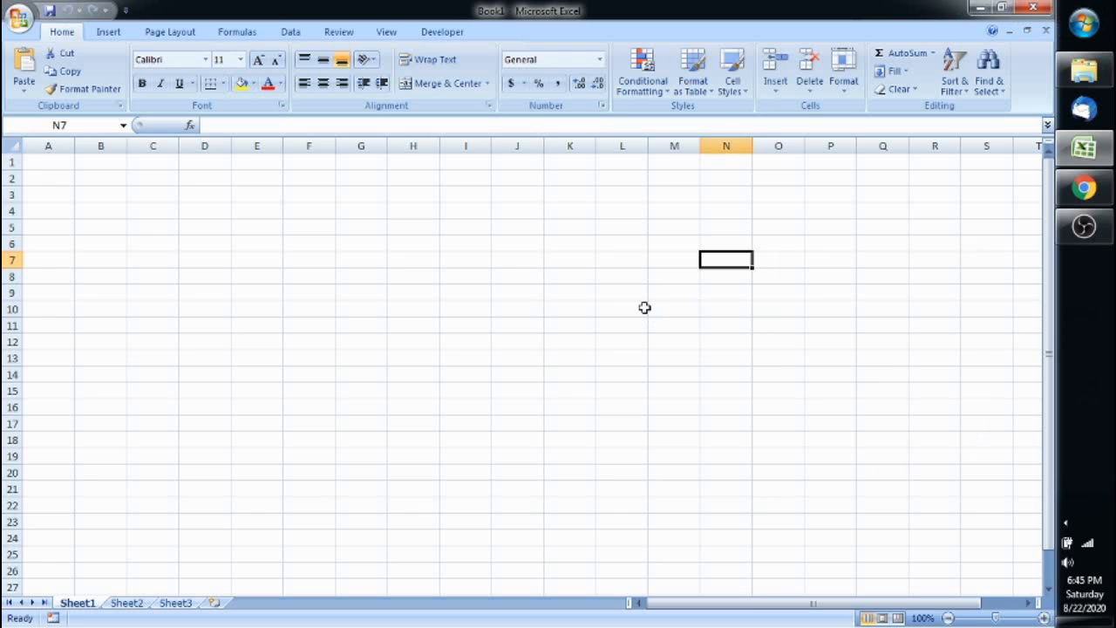
Step: Enter EXCEL as the program to open in the Windows Run dialog
key("super+r")
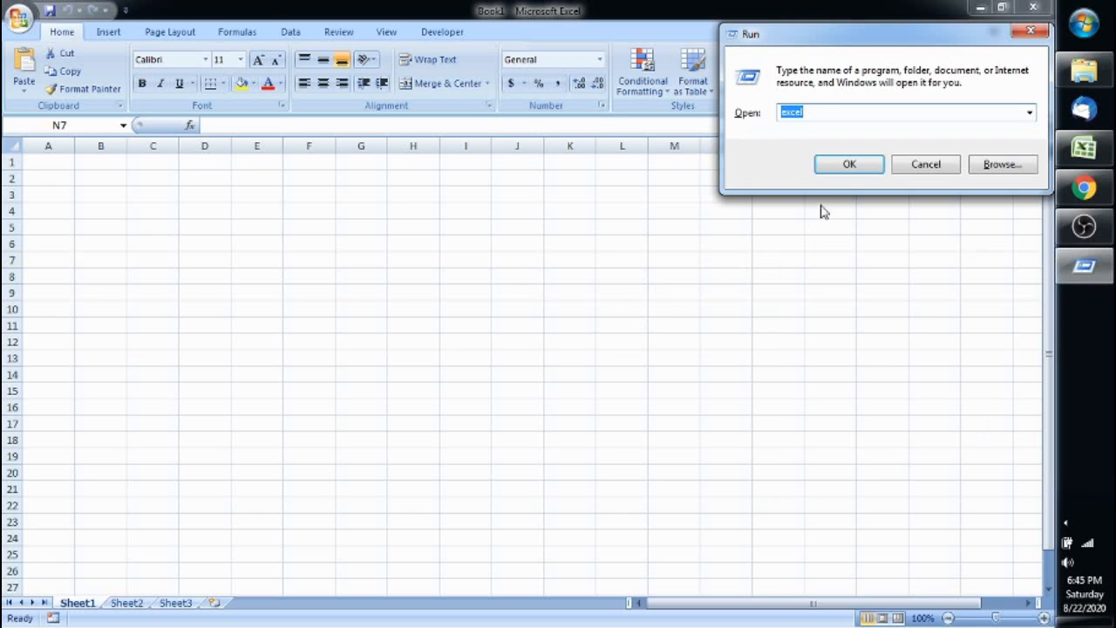
left_click_drag(827, 39, 820, 83)
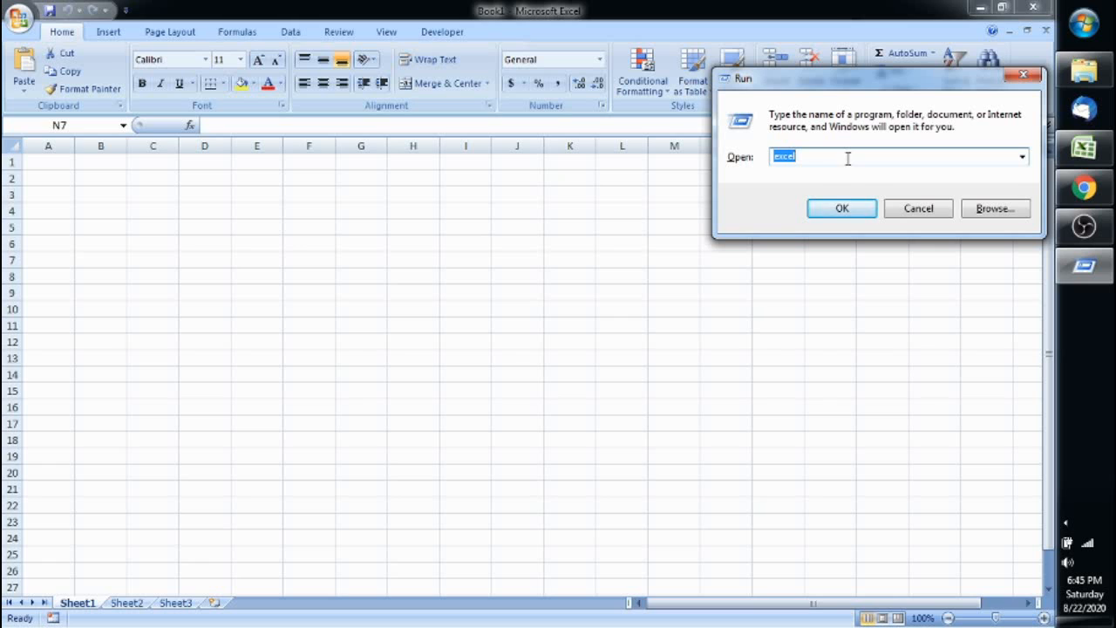
type("excel")
key("BackSpace")
key("BackSpace")
key("BackSpace")
key("BackSpace")
key("BackSpace")
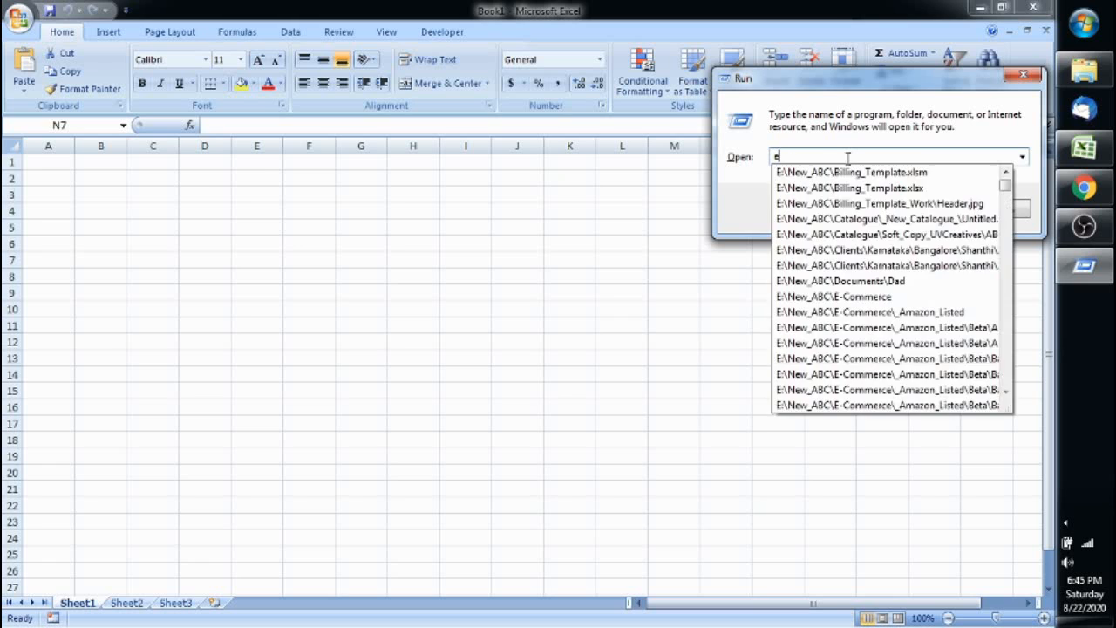
type("ECC")
key("BackSpace")
key("BackSpace")
type("XCEL")
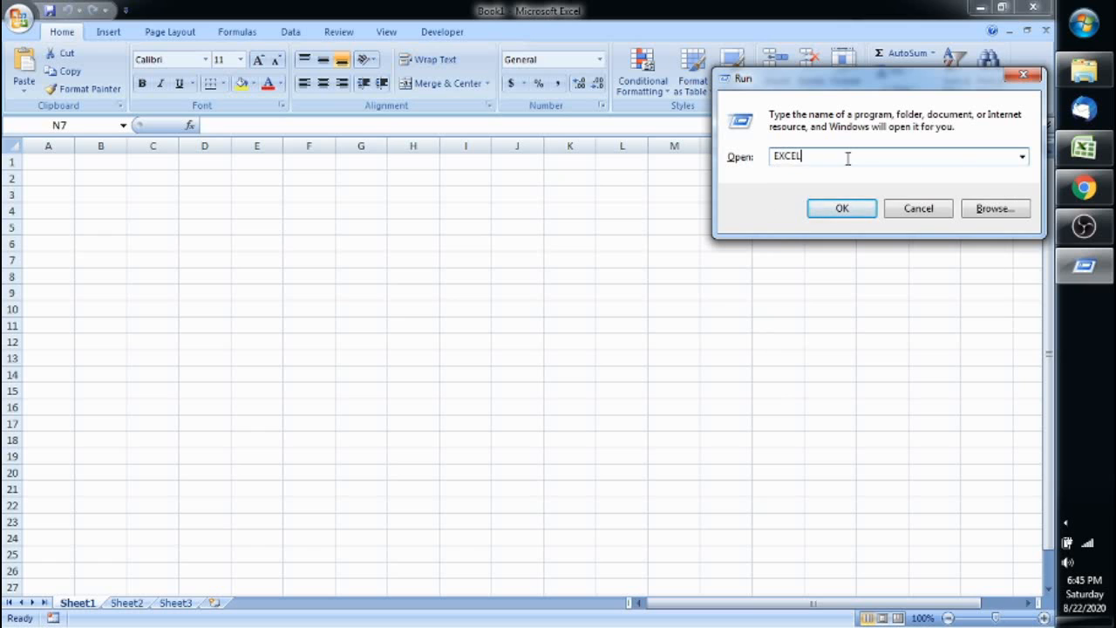
key("Return")
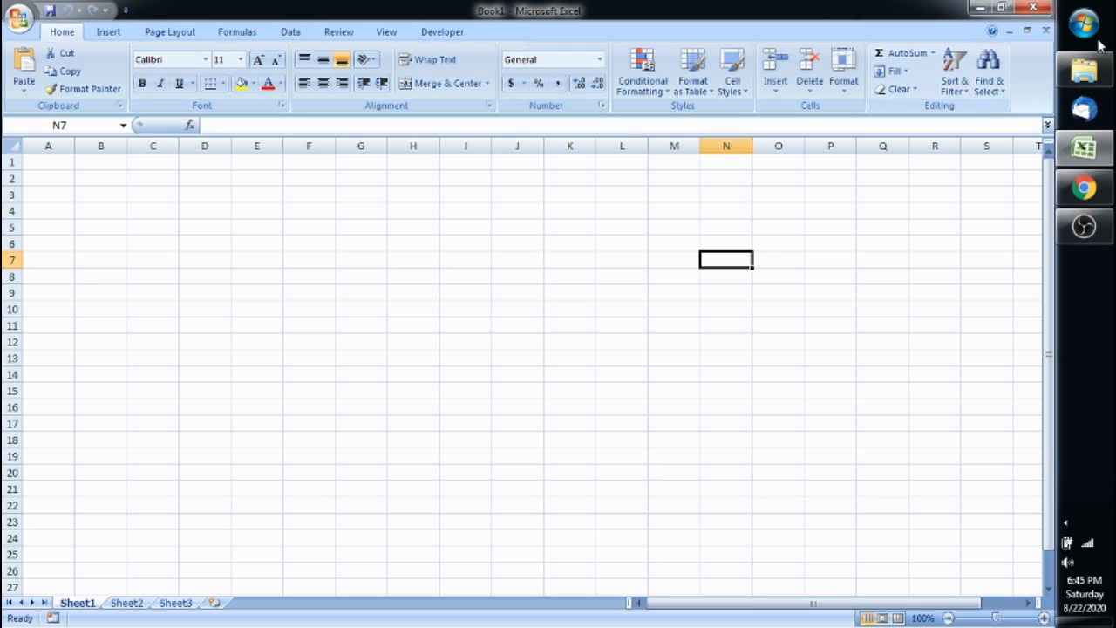
Step: Review the Start menu and the Run dialog as two ways to launch Excel, and return to the worksheet
left_click(1087, 28)
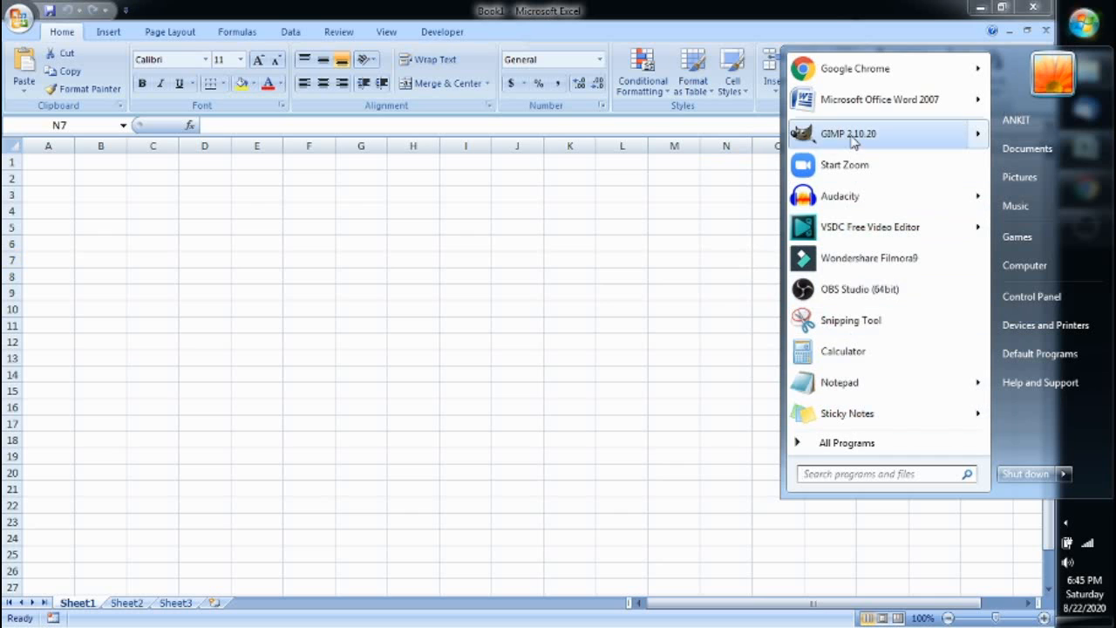
left_click(667, 347)
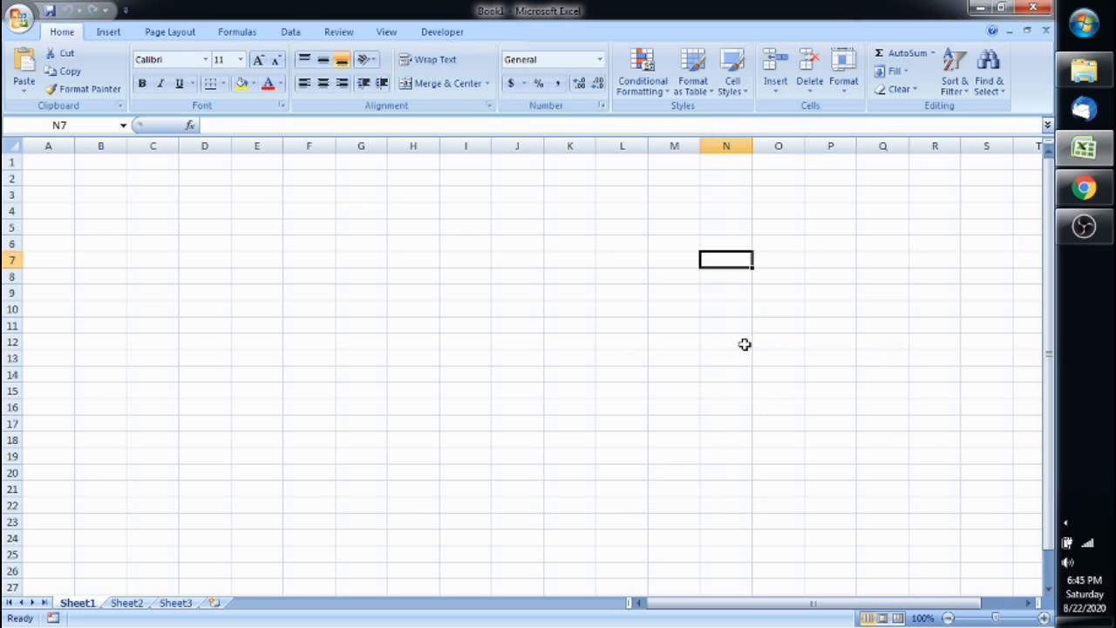
key("super+r")
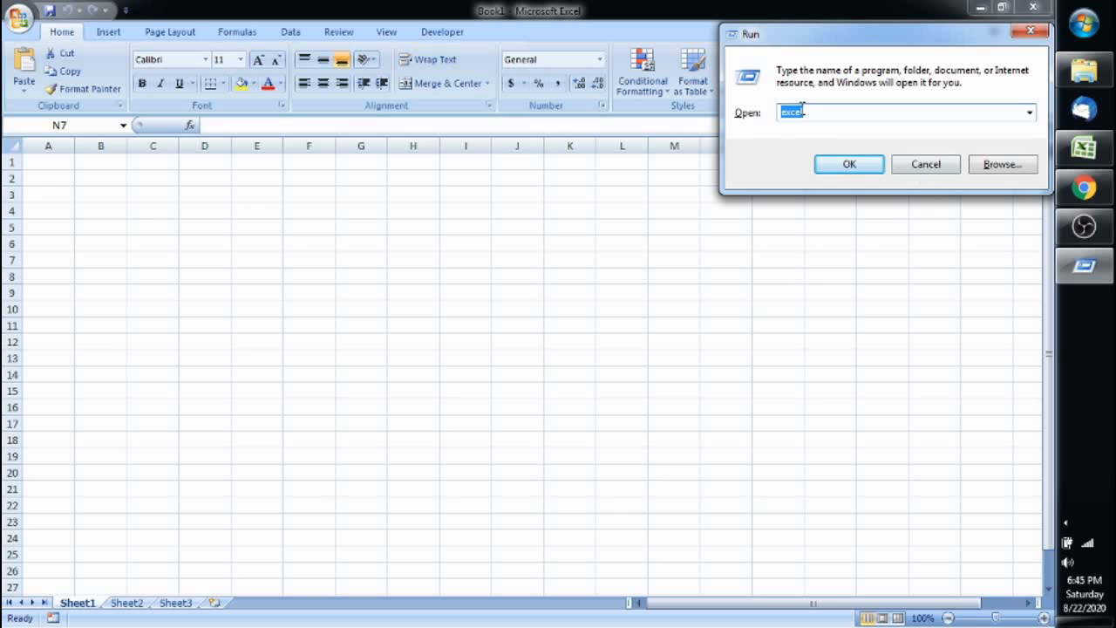
left_click(917, 175)
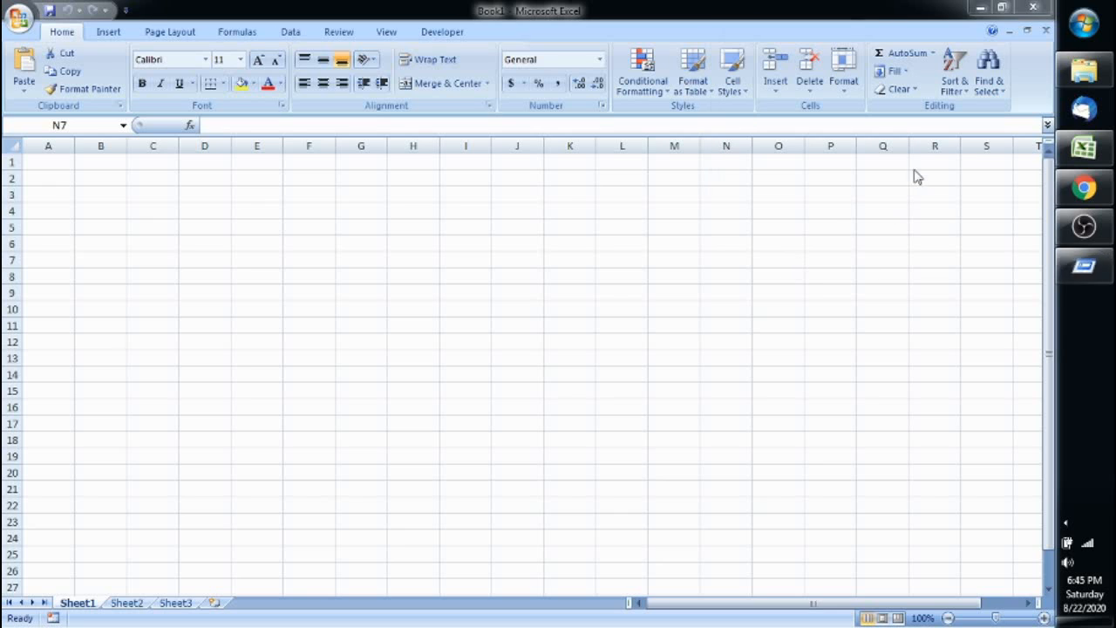
left_click(475, 326)
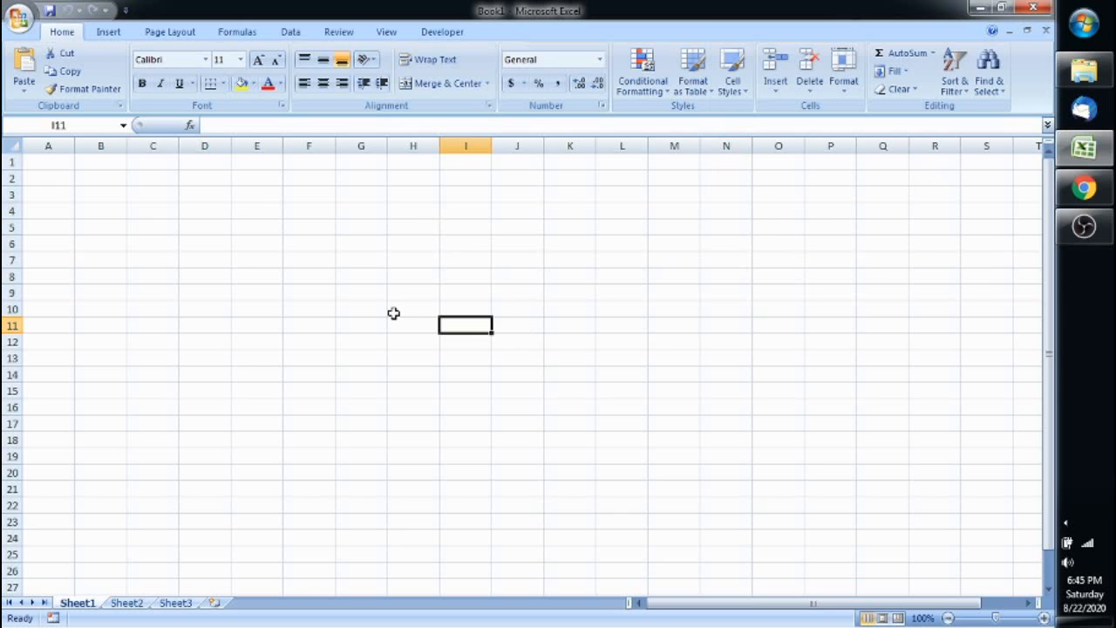
Step: Highlight blocks of cells such as A2:F12 and single cells such as F4 and M12 to examine the worksheet grid
left_click_drag(61, 163, 441, 311)
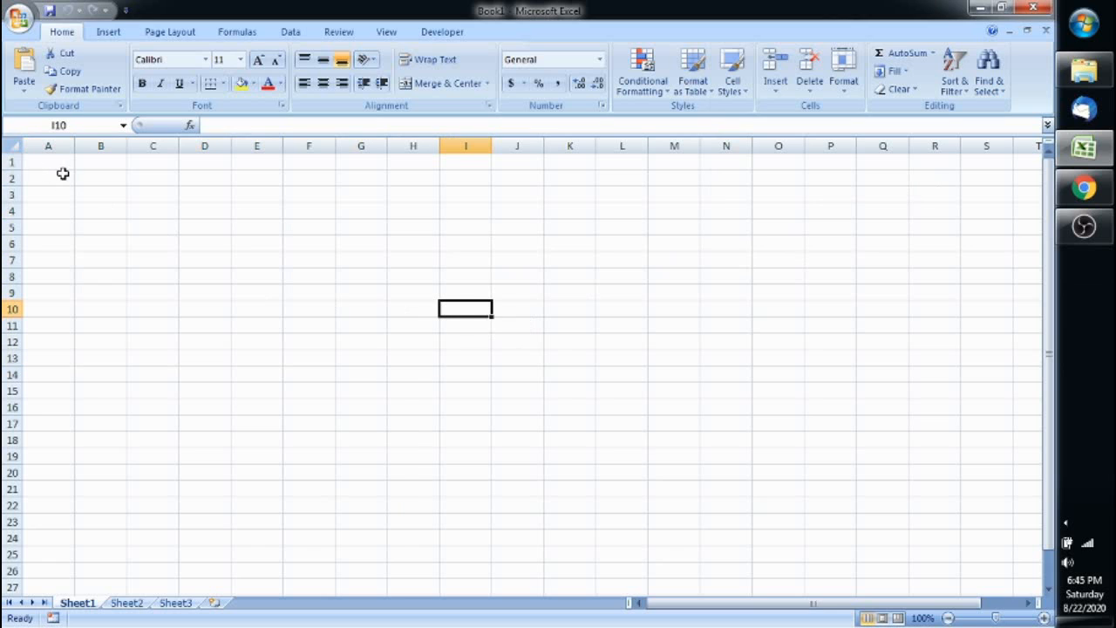
left_click_drag(62, 172, 284, 326)
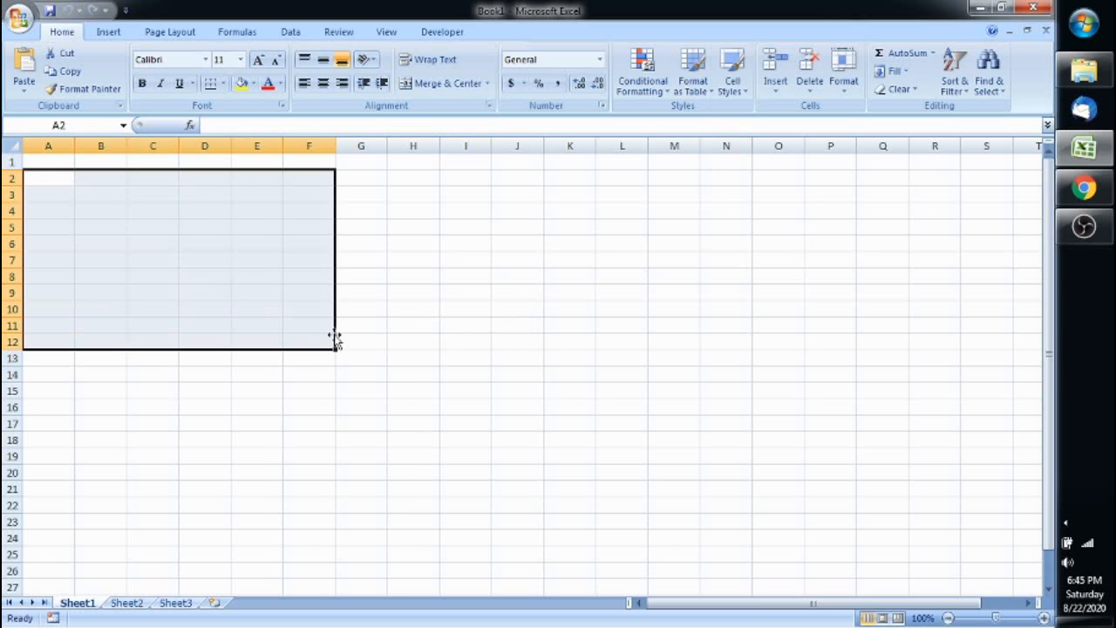
left_click(340, 328)
left_click_drag(311, 208, 535, 314)
left_click_drag(318, 212, 531, 310)
left_click(304, 214)
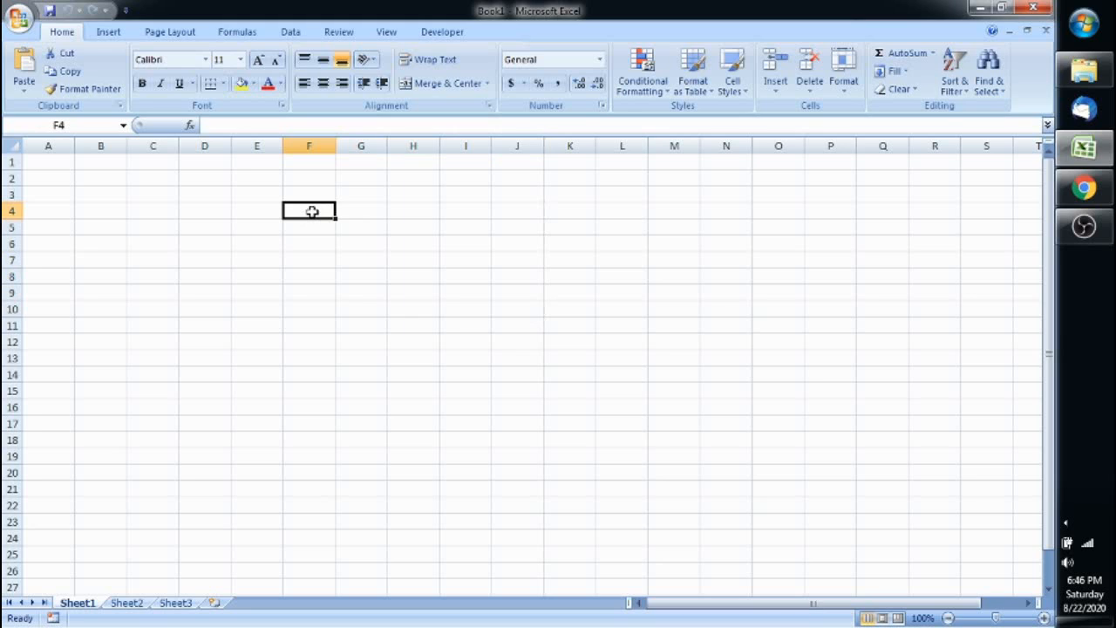
left_click(619, 274)
left_click(688, 346)
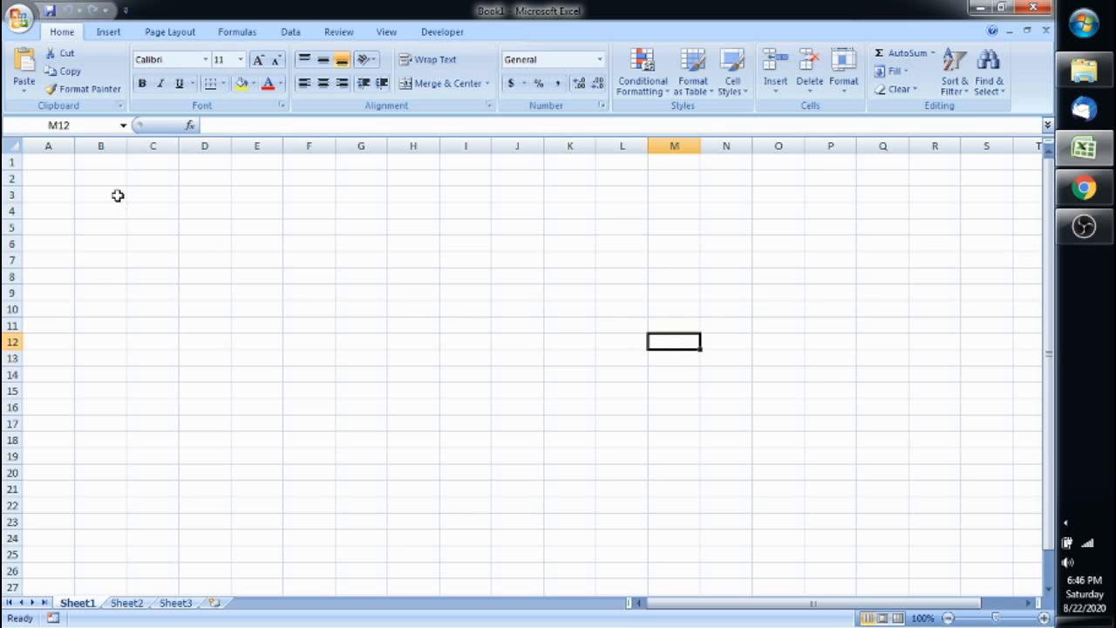
Step: Select cell C10, the range J6:J16, and cells K9 and I8 to examine their cell addresses
left_click(132, 313)
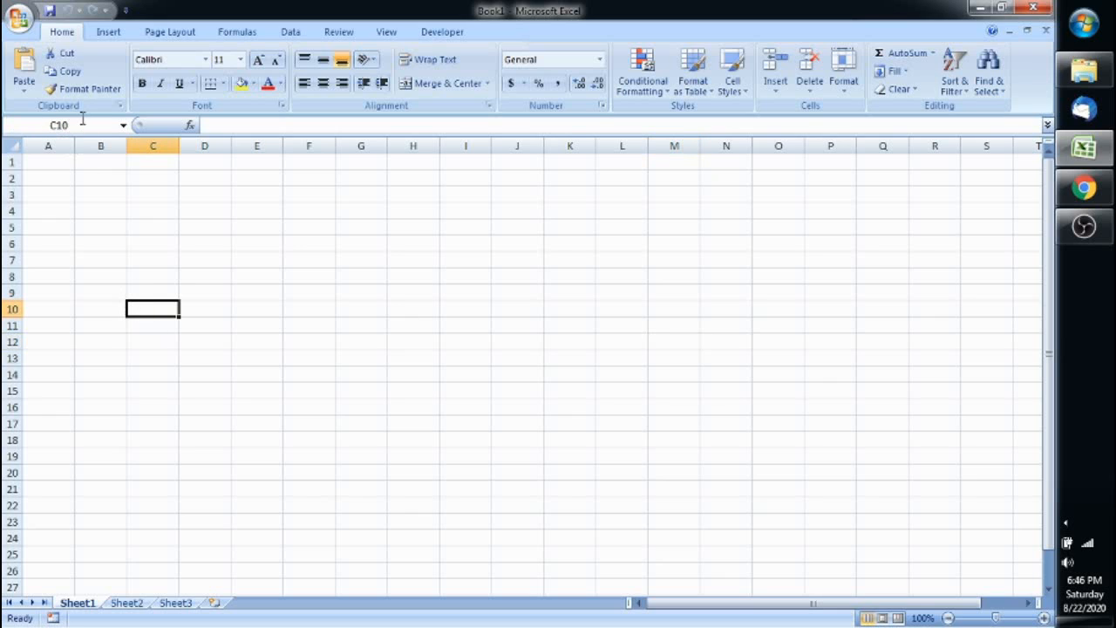
left_click_drag(518, 245, 532, 386)
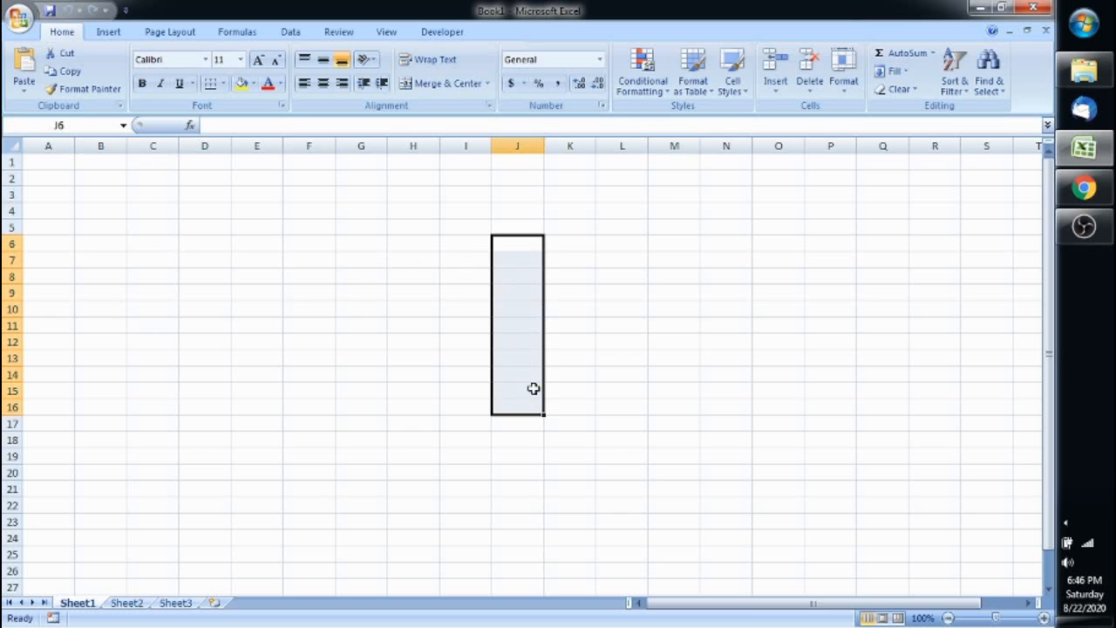
left_click(588, 320)
left_click(574, 298)
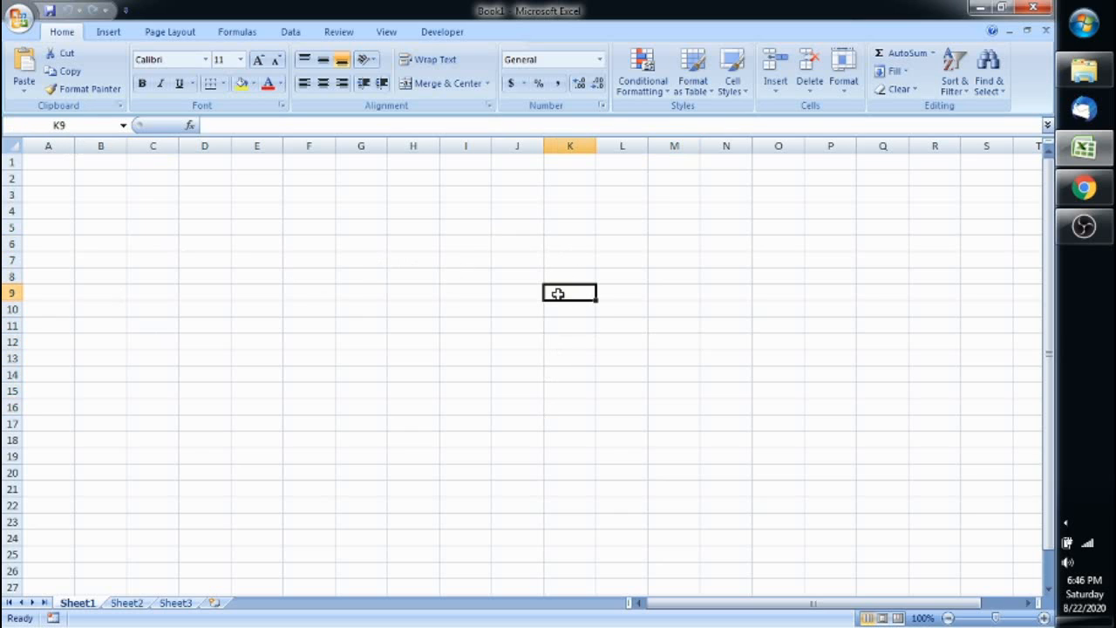
left_click(449, 272)
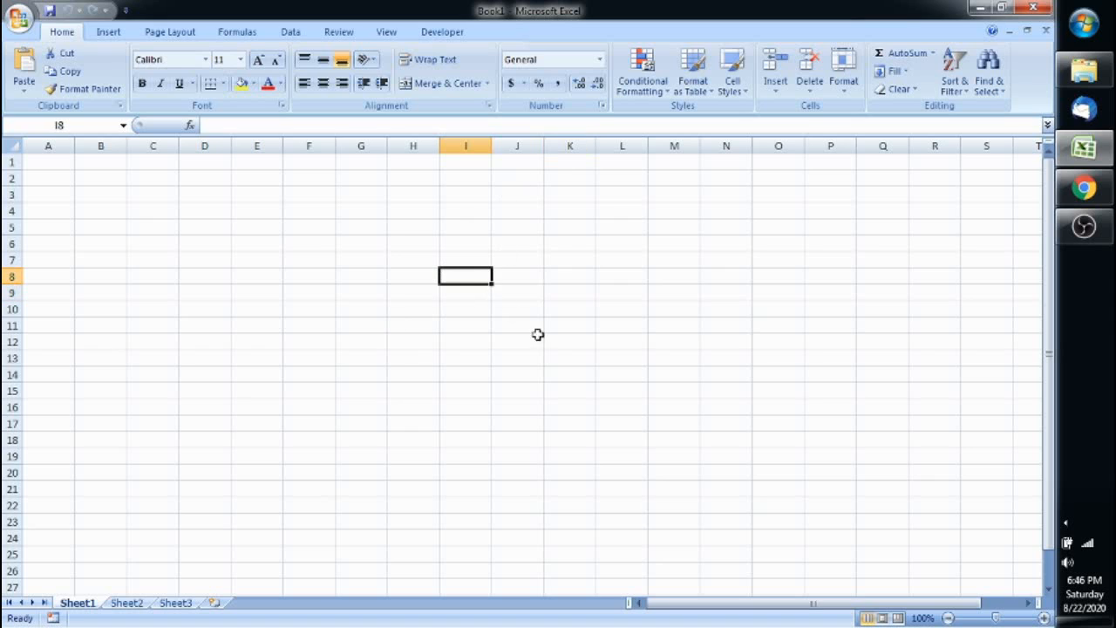
Step: Select cell A1 and go to it by entering its address A1
left_click(49, 161)
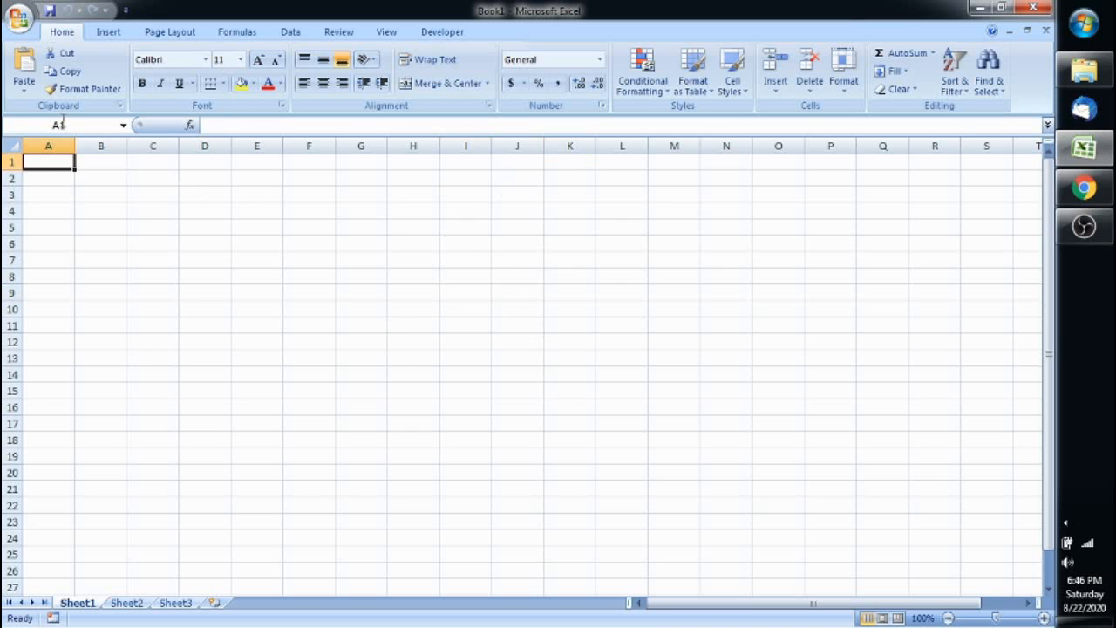
left_click(63, 125)
type("A1")
key("Return")
Step: Select cells K9 and I9, and move the selection back to the first cell, A1
left_click(571, 293)
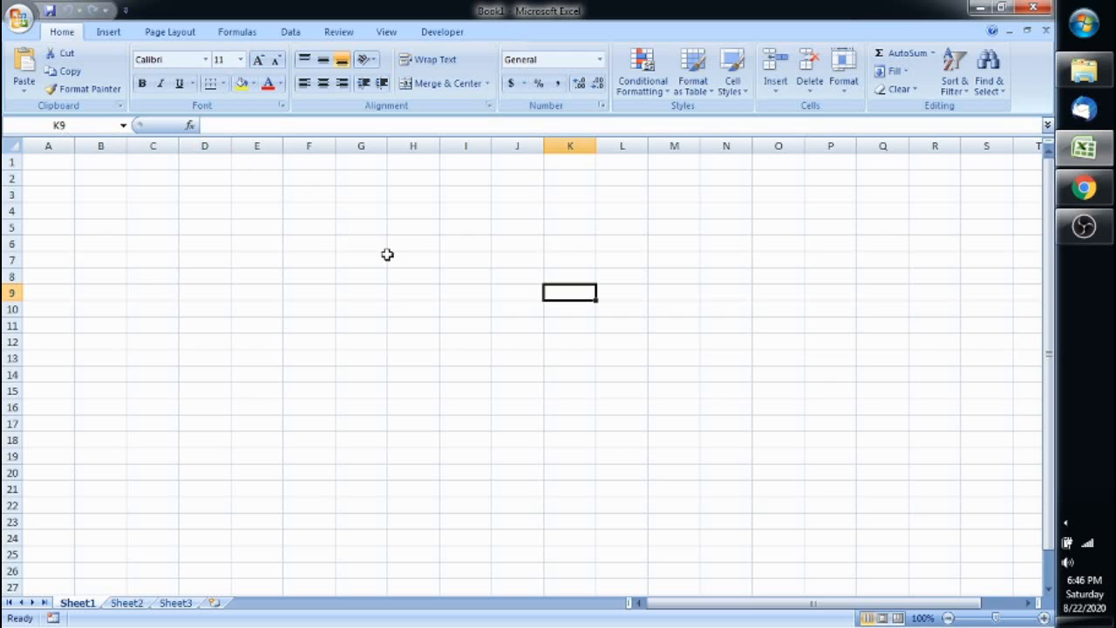
left_click(453, 294)
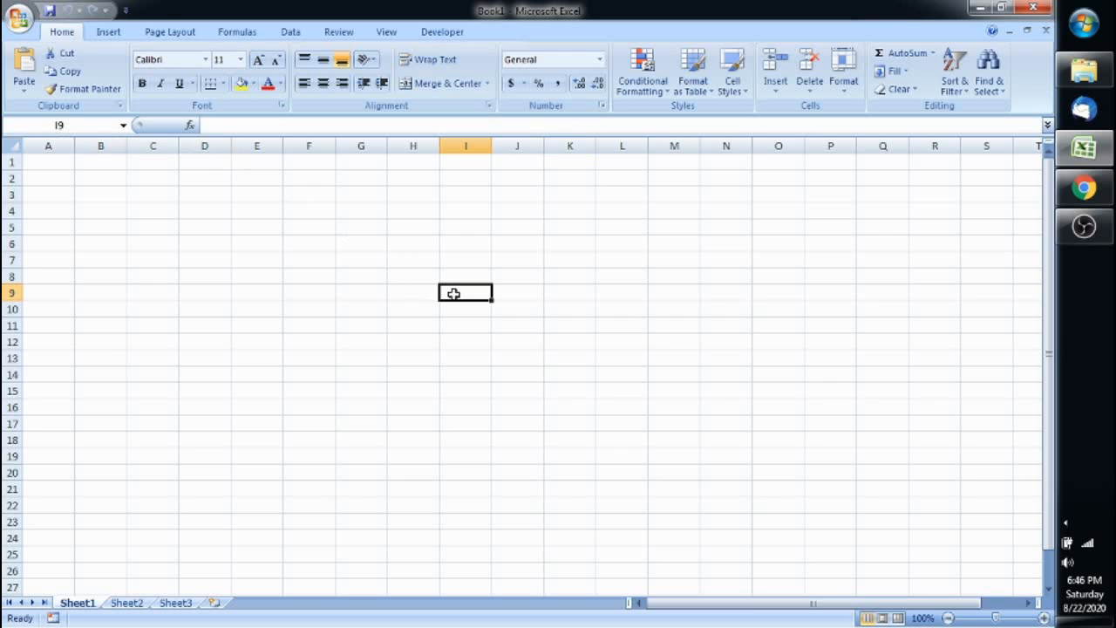
key("ctrl+Up")
key("Left")
key("Home")
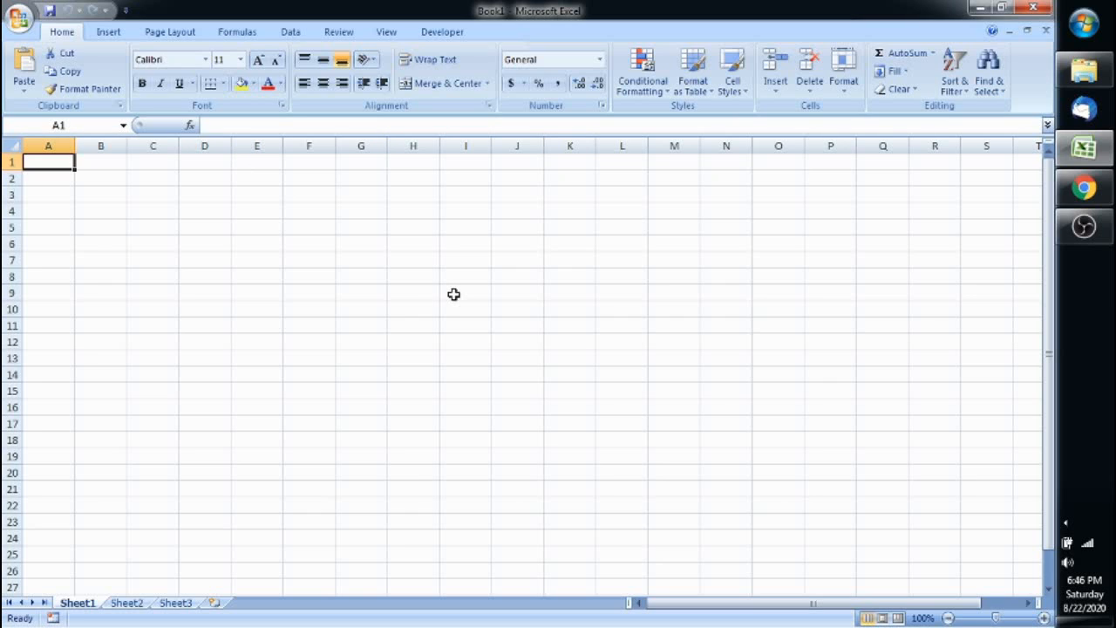
Step: Jump to the last row of column A and enter the formula =ROW() in cell A1048576
key("ctrl+Down")
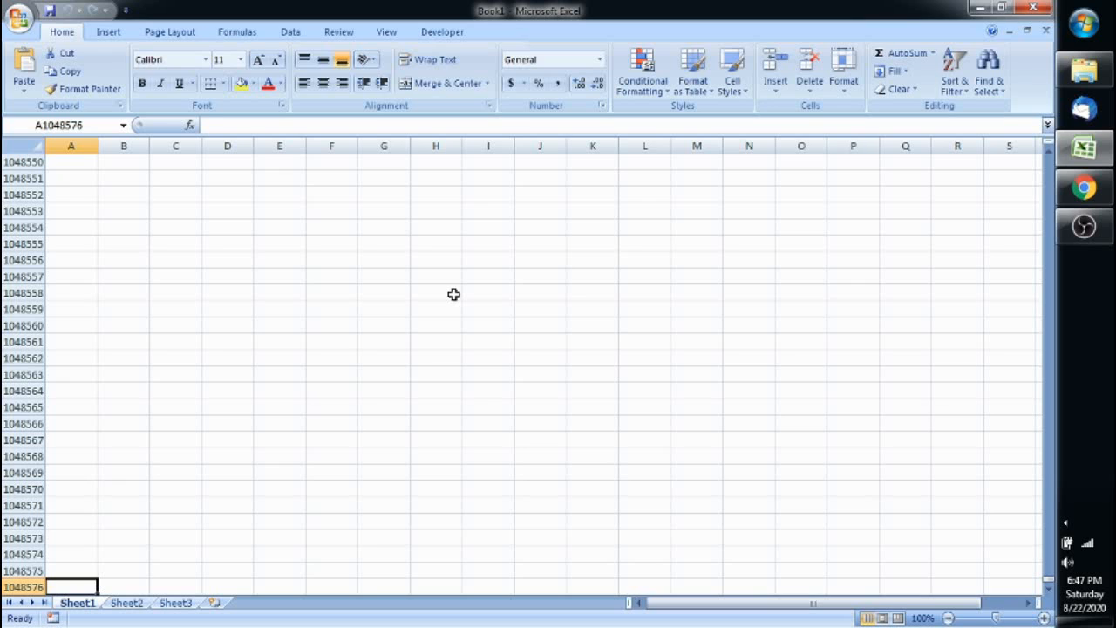
type("=r")
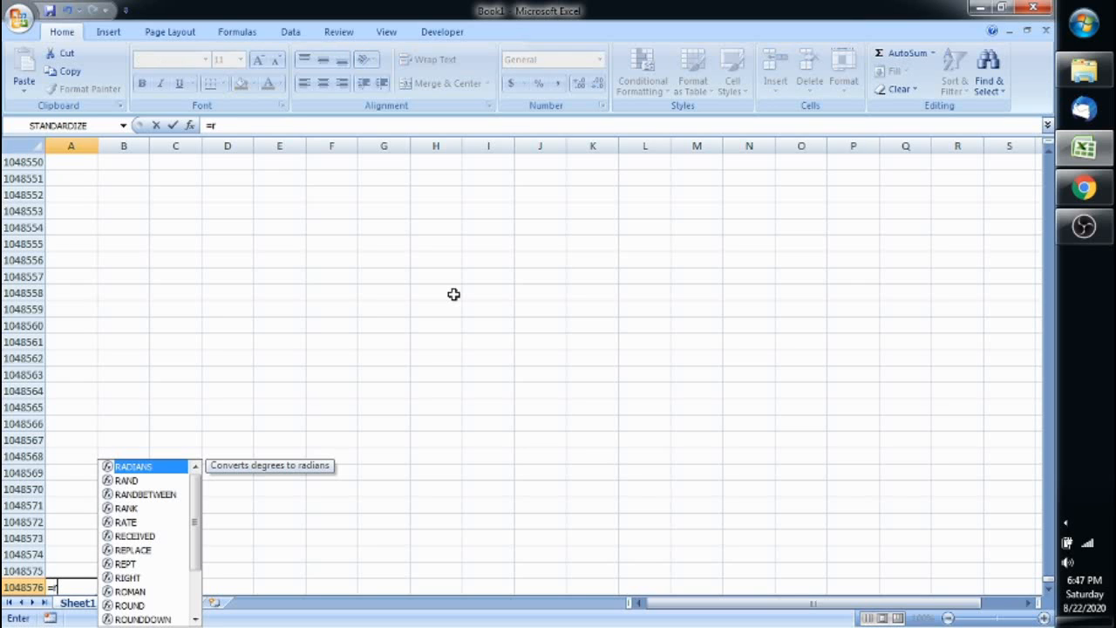
key("BackSpace")
type("row")
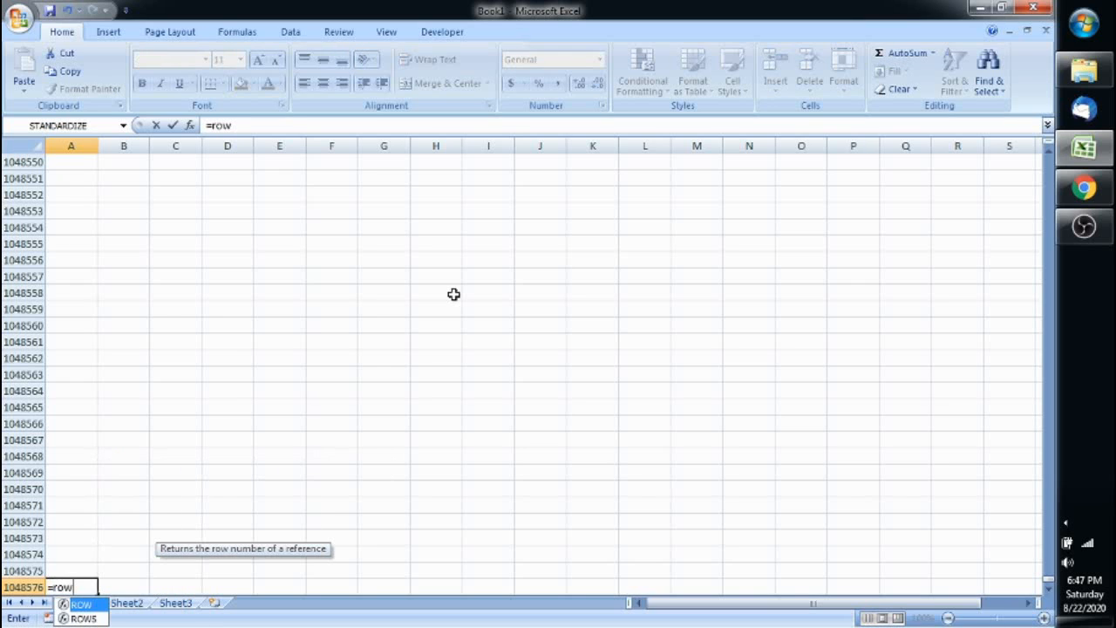
type("()")
key("Return")
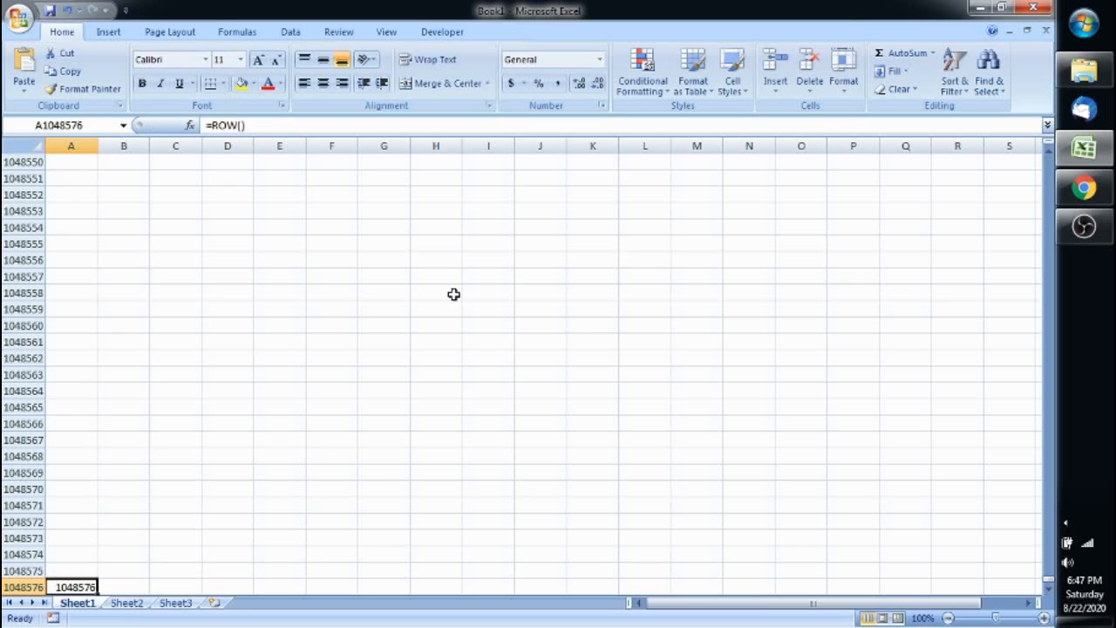
Step: Clear the formula from the last cell of column A and jump back to cell A1
key("Up")
key("Down")
key("BackSpace")
key("Return")
key("ctrl+Home")
key("ctrl+Down")
key("ctrl+Up")
key("ctrl+Down")
key("ctrl+Up")
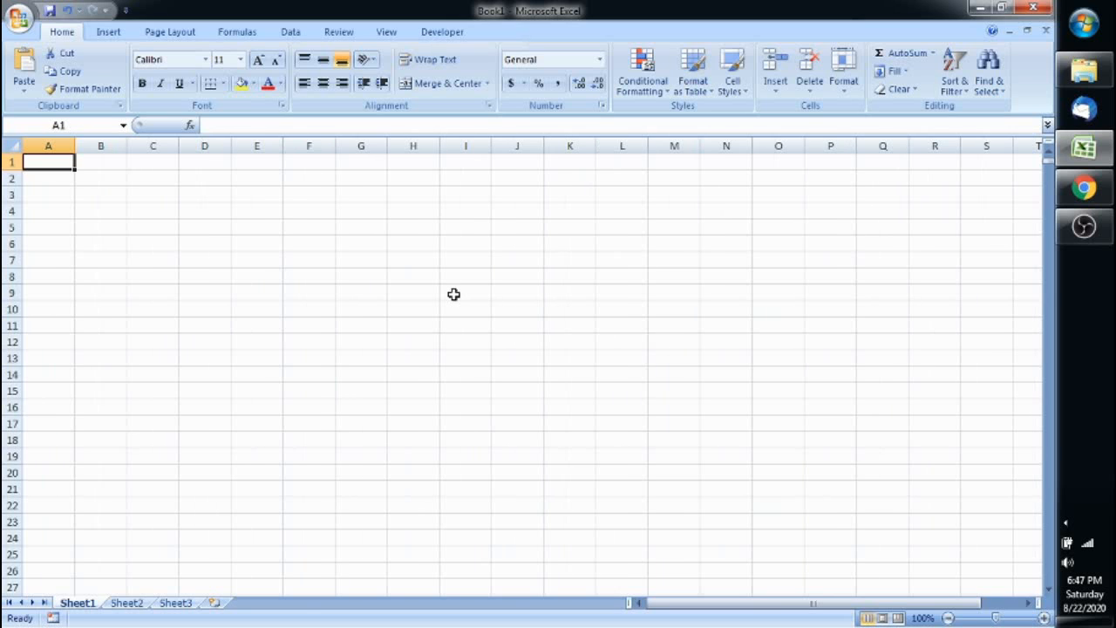
Step: Jump to the last row of column A and enter the formula =ROW() there again
key("ctrl+Down")
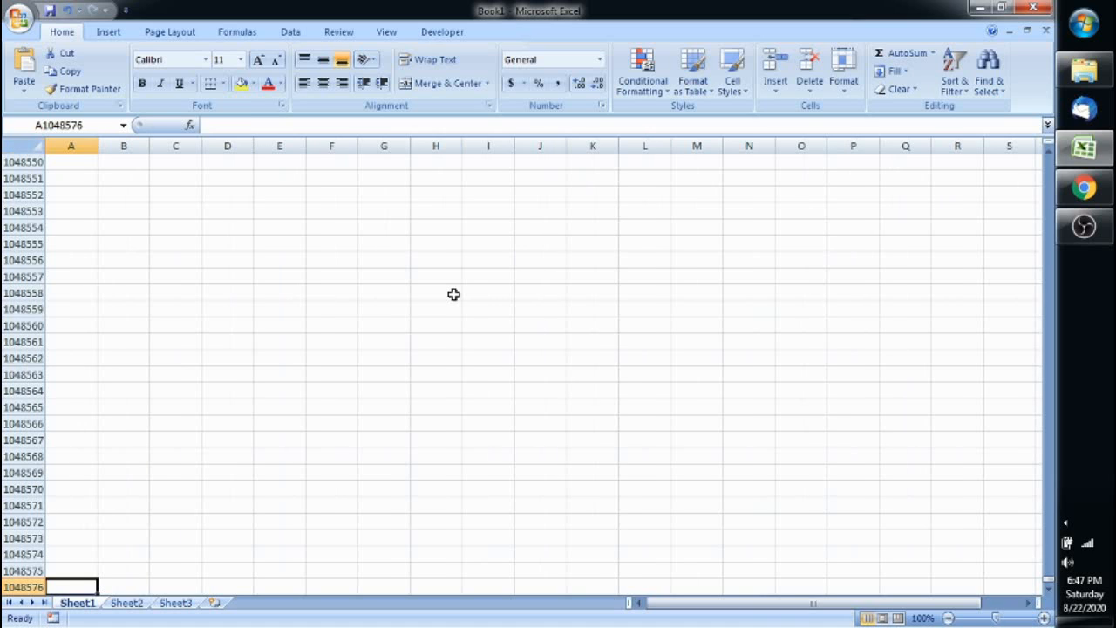
type("=")
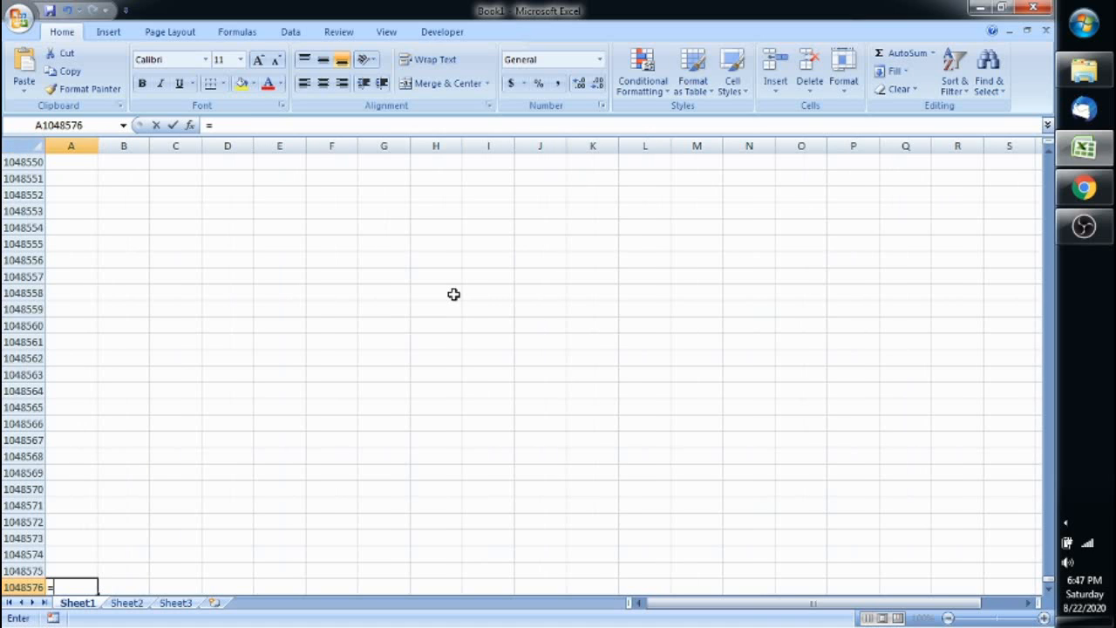
type("row()")
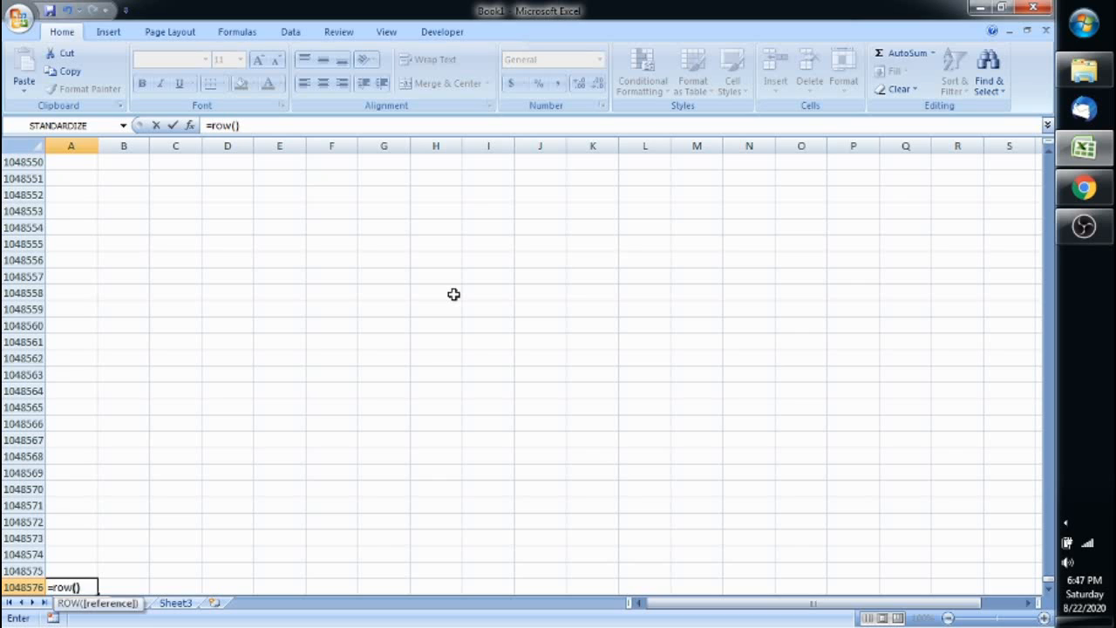
key("Return")
Step: Delete the ROW formula from cell A1048576 and return to cell A1
key("Up")
key("Down")
key("BackSpace")
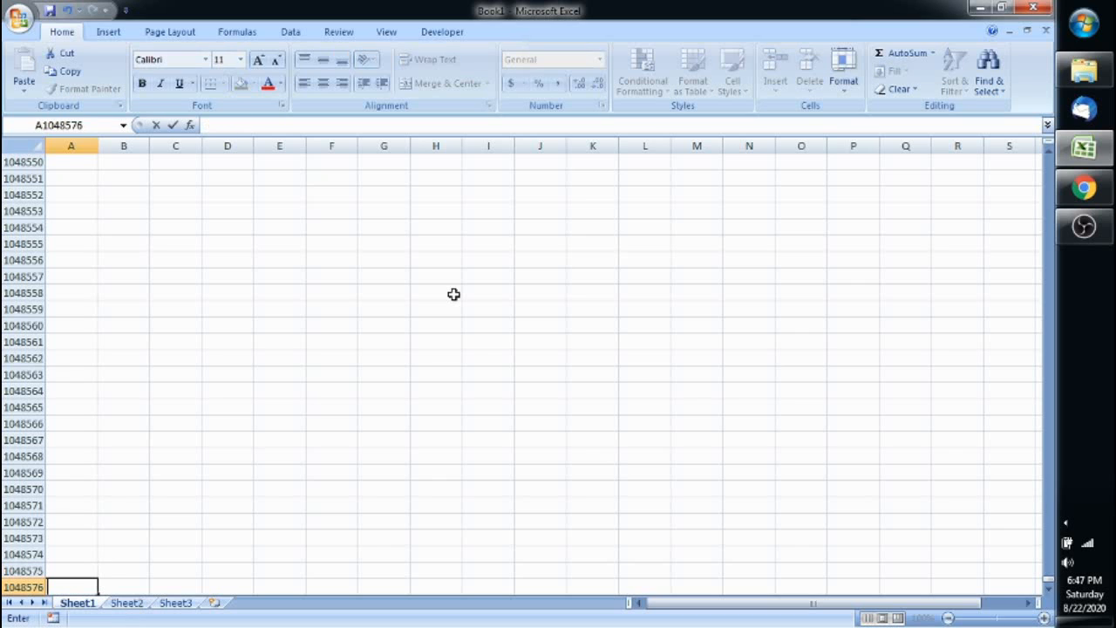
key("Return")
key("ctrl+Home")
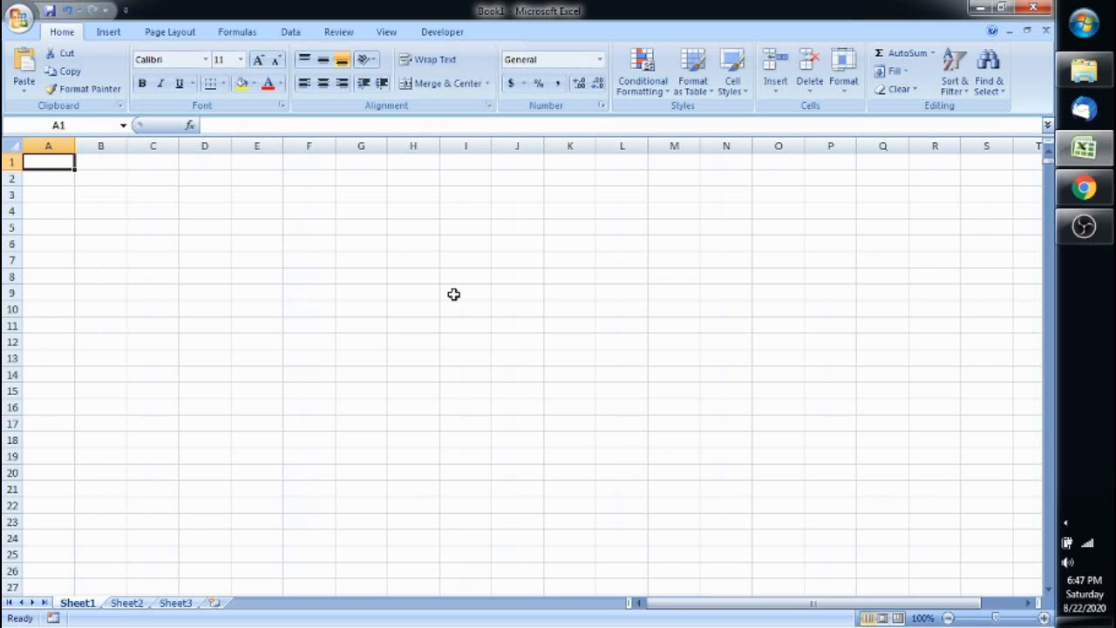
Step: Jump to the last column of row 1 and enter the formula =COLUMN() in cell XFD1
key("ctrl+Right")
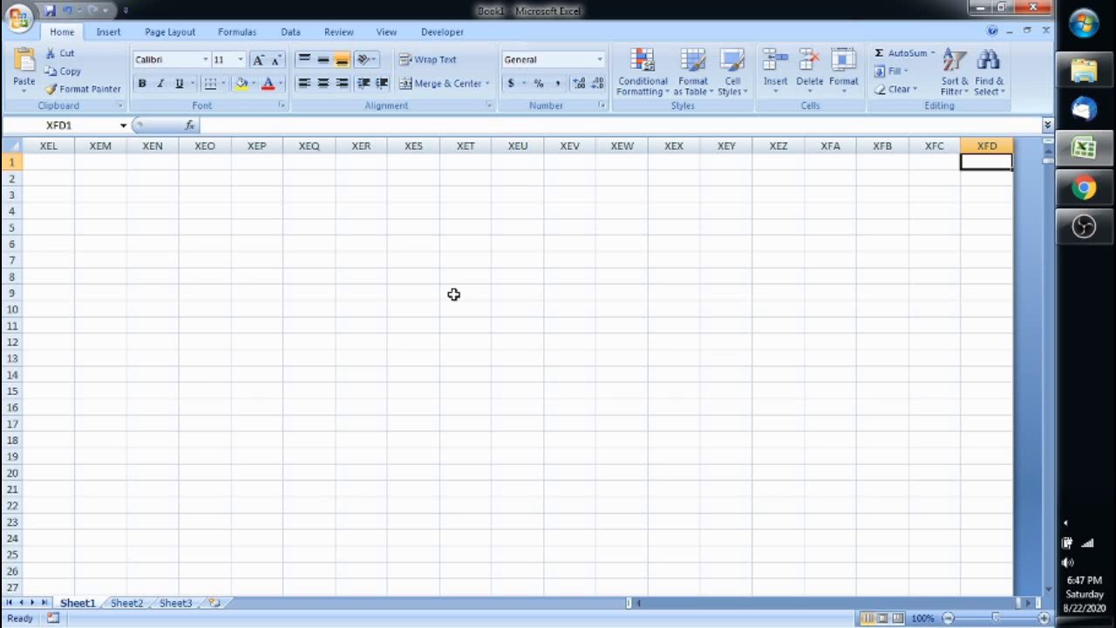
left_click(454, 294)
key("ctrl+Up")
key("ctrl+Right")
type("=c")
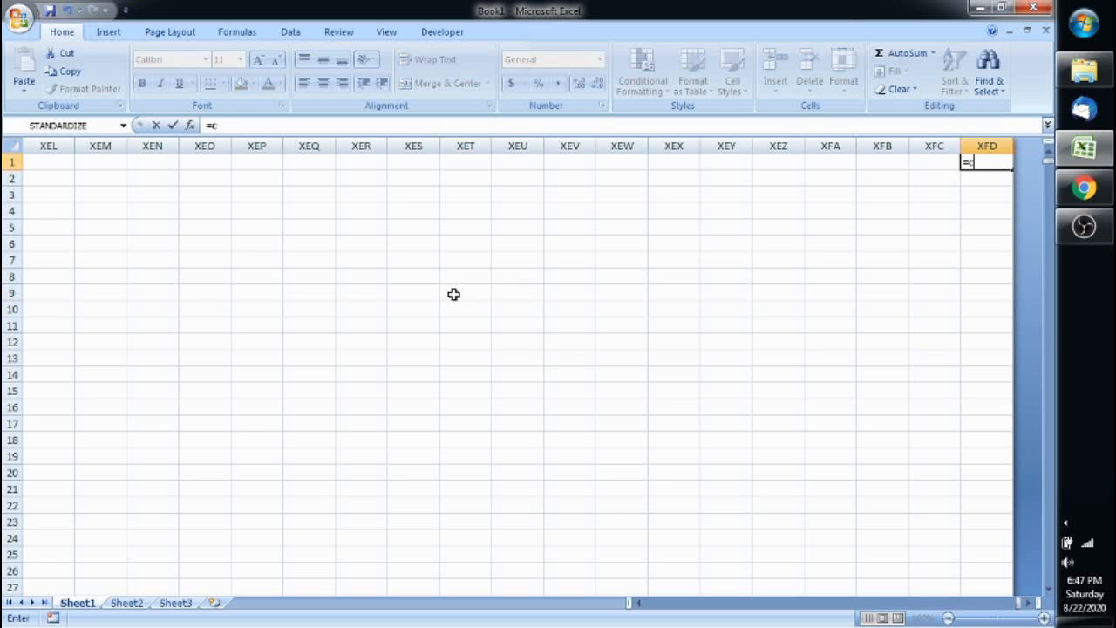
type("olumn")
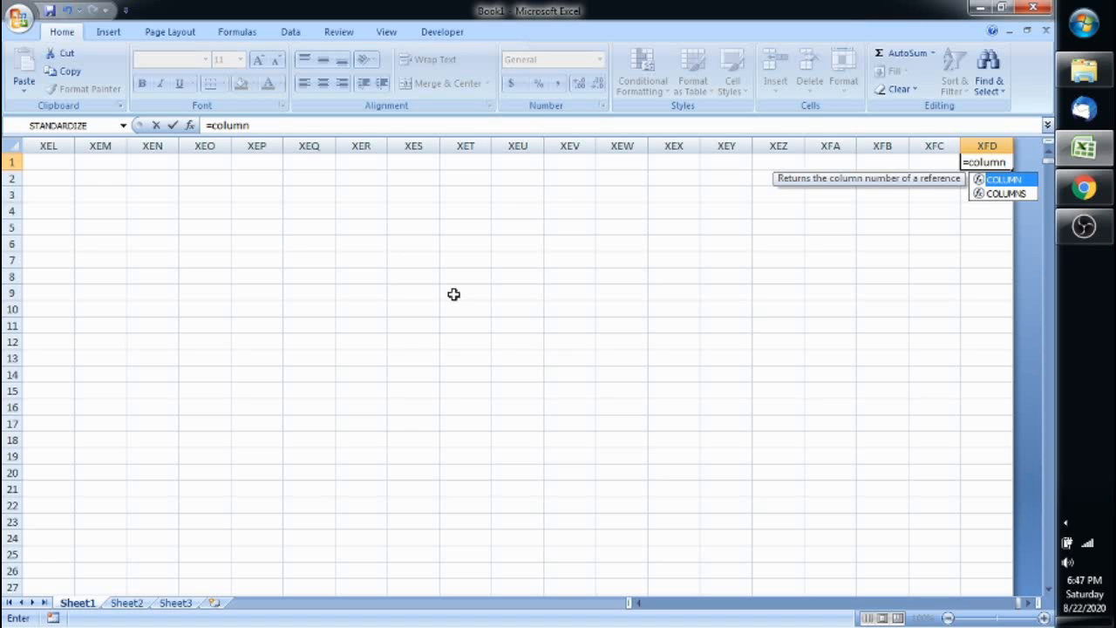
type("()")
key("Return")
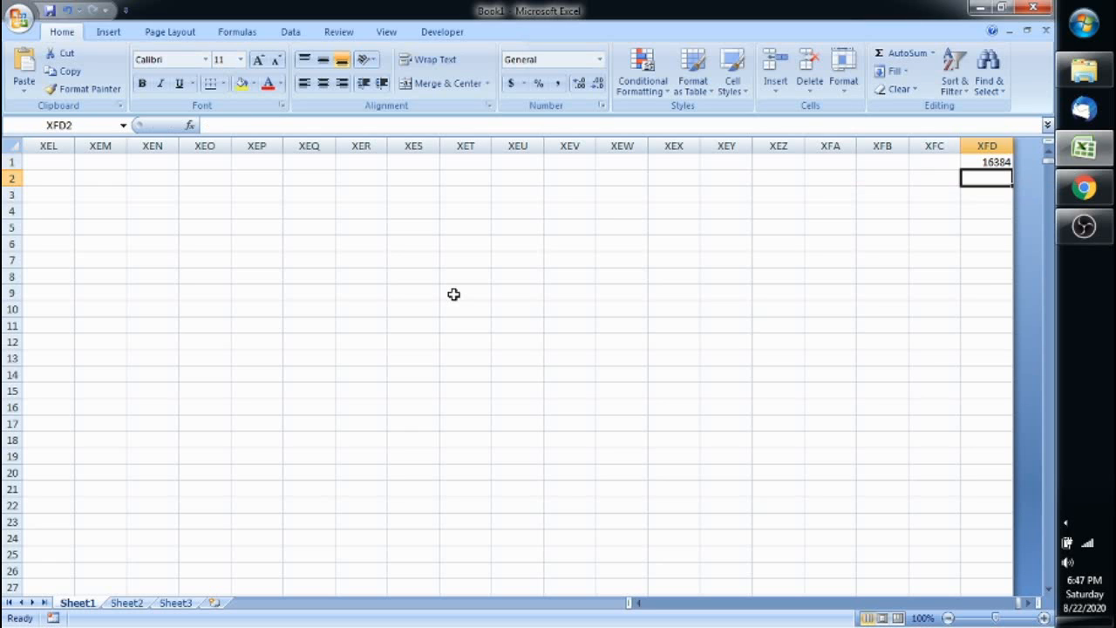
Step: Extend the selection from XFD1 to the bottom of column XFD and shrink it back to XFD1
key("Up")
key("Down")
key("Up")
key("ctrl+shift+Down")
key("ctrl+shift+Up")
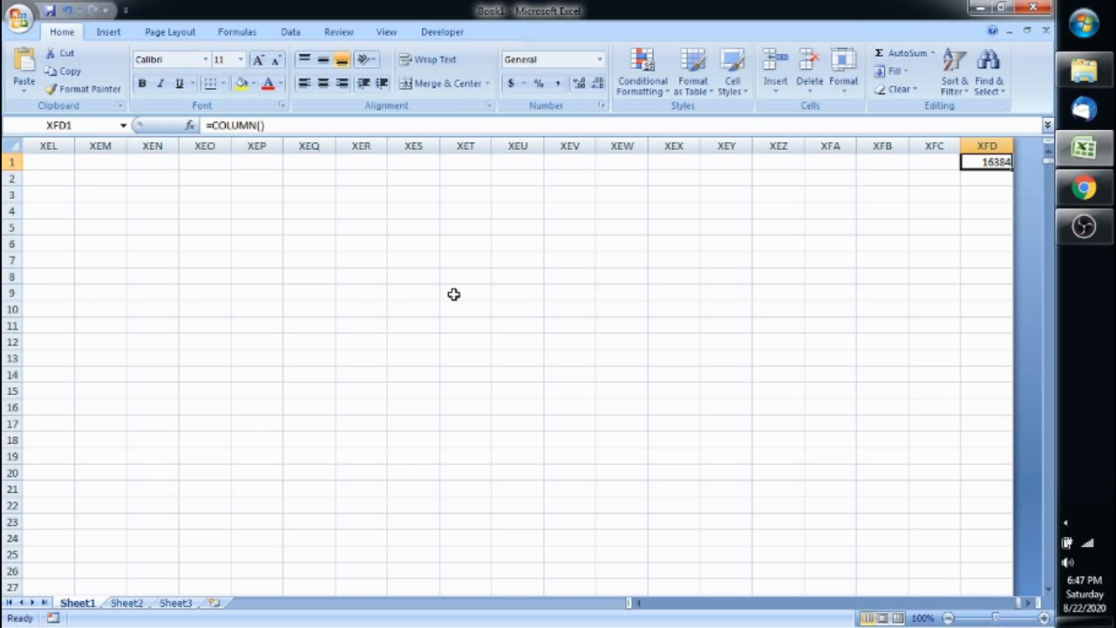
key("ctrl+shift+Down")
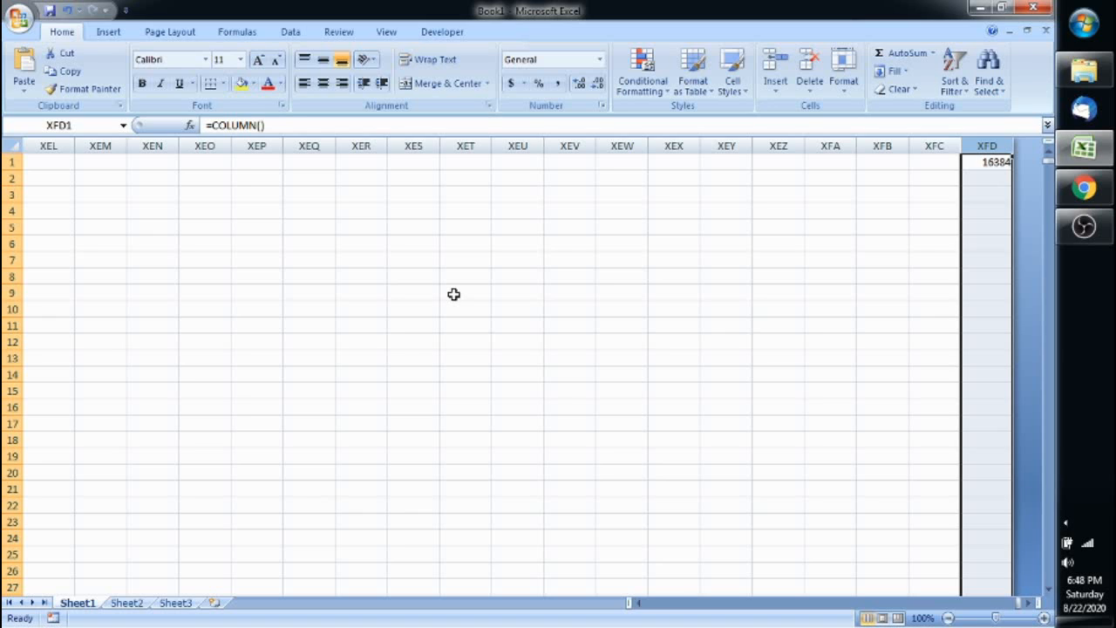
key("ctrl+shift+Up")
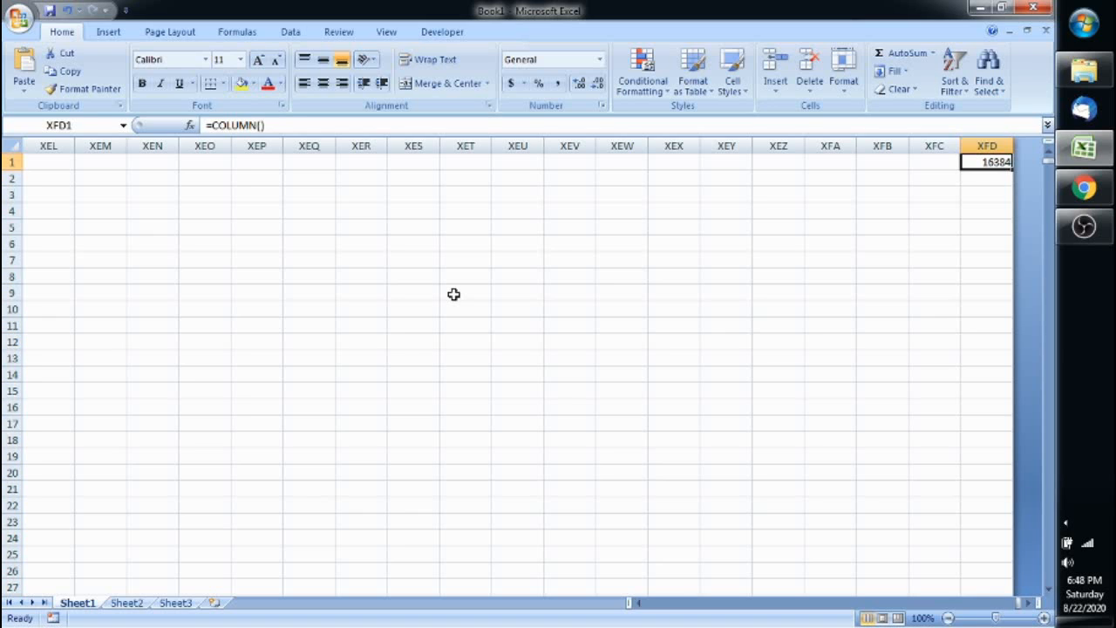
Step: Clear the contents of column XFD from XFD1 downward and reduce the selection to XFD1
key("ctrl+shift+Down")
key("Delete")
key("ctrl+shift+Up")
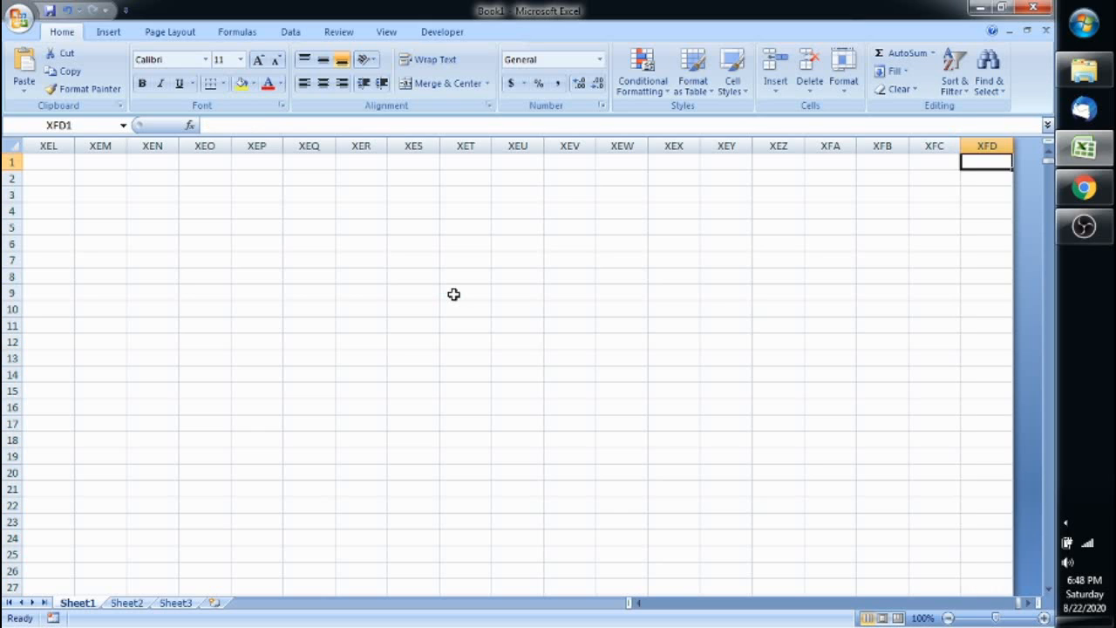
Step: Jump back and forth between the first and last cells of row 1, ending on A1
key("ctrl+Left")
key("ctrl+Right")
key("ctrl+Left")
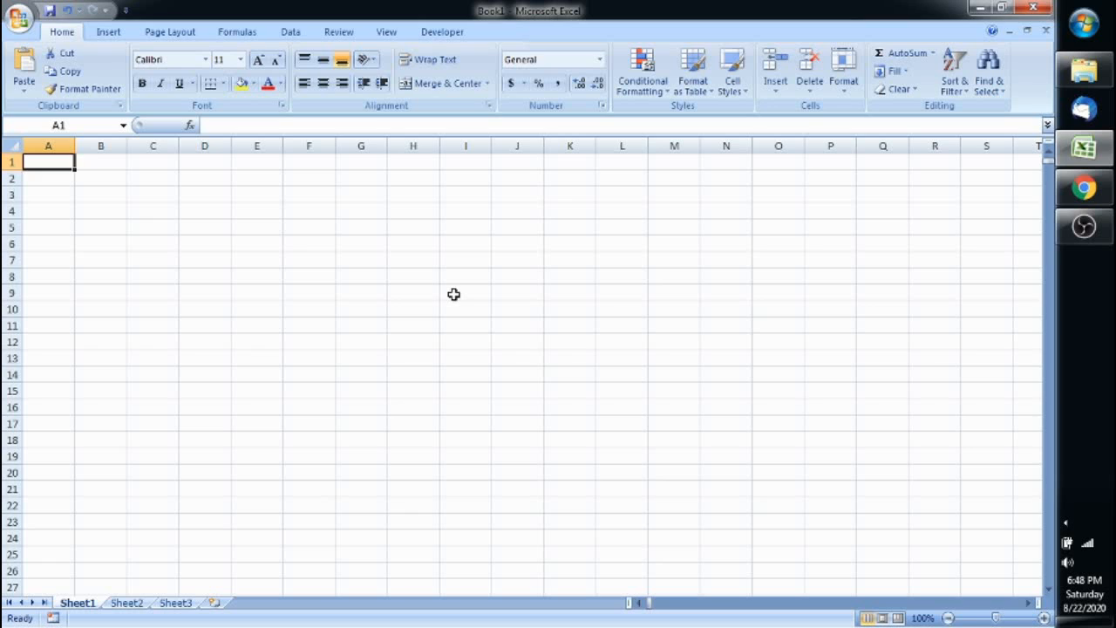
key("ctrl+Right")
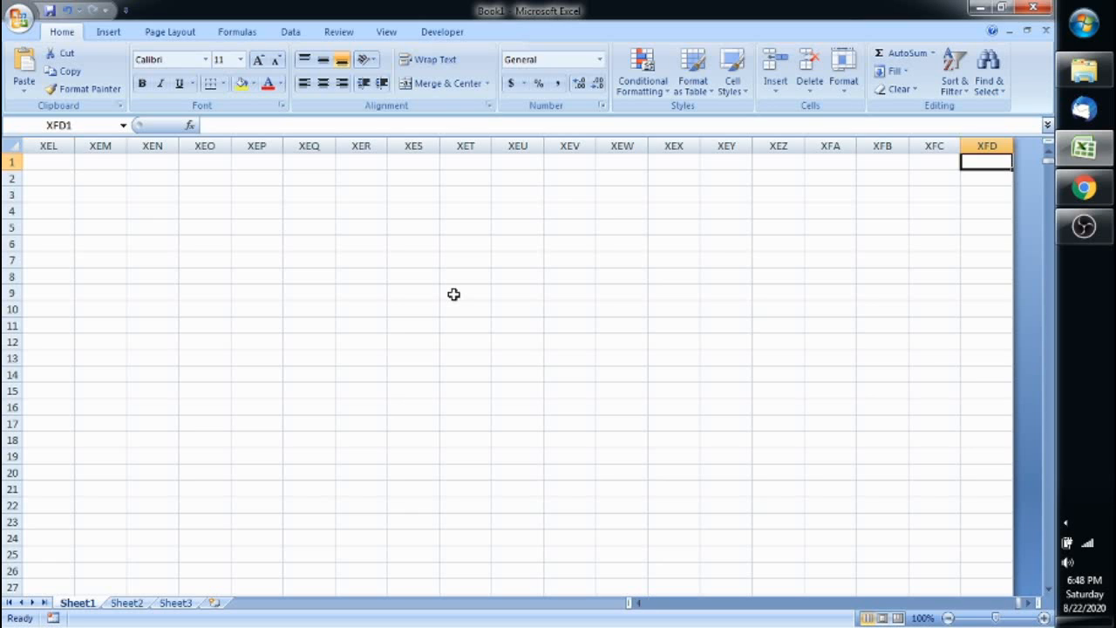
key("ctrl+Left")
key("ctrl+Right")
key("ctrl+Left")
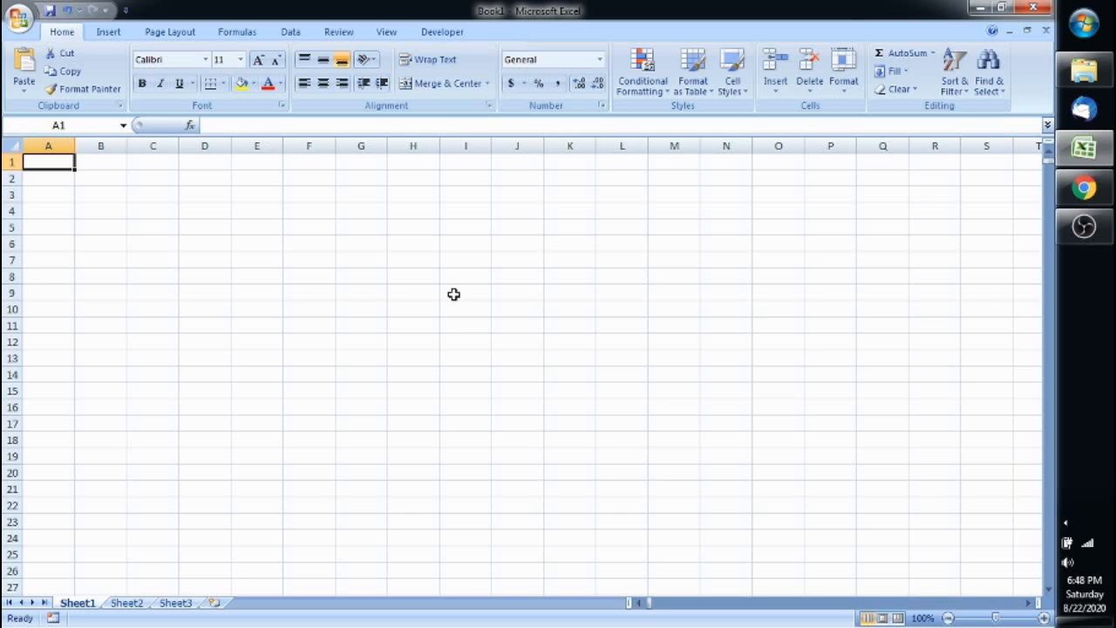
key("ctrl+Right")
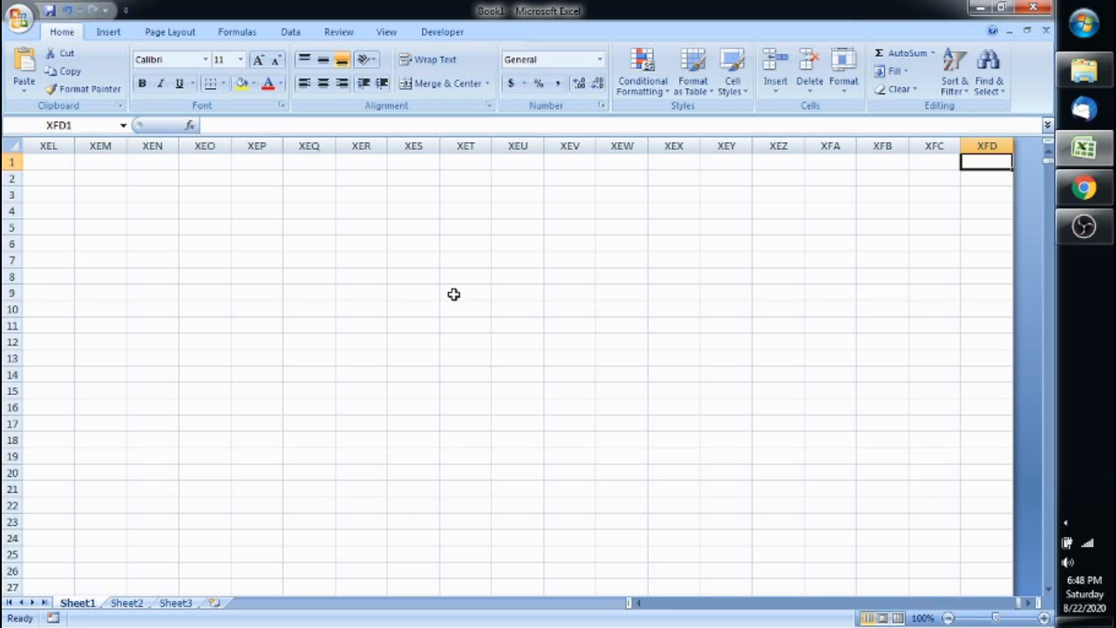
key("ctrl+Left")
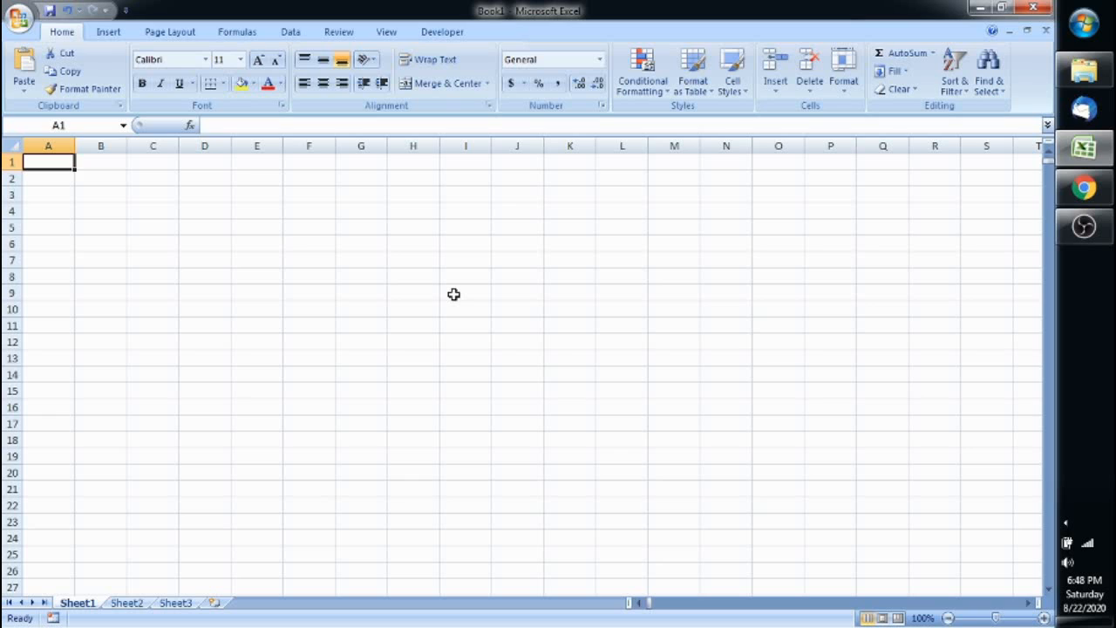
Step: Move the selection cell by cell along row 1 from A1 past column AA to examine the column letters
key("Right")
key("Left")
key("Right")
key("Right")
key("Right")
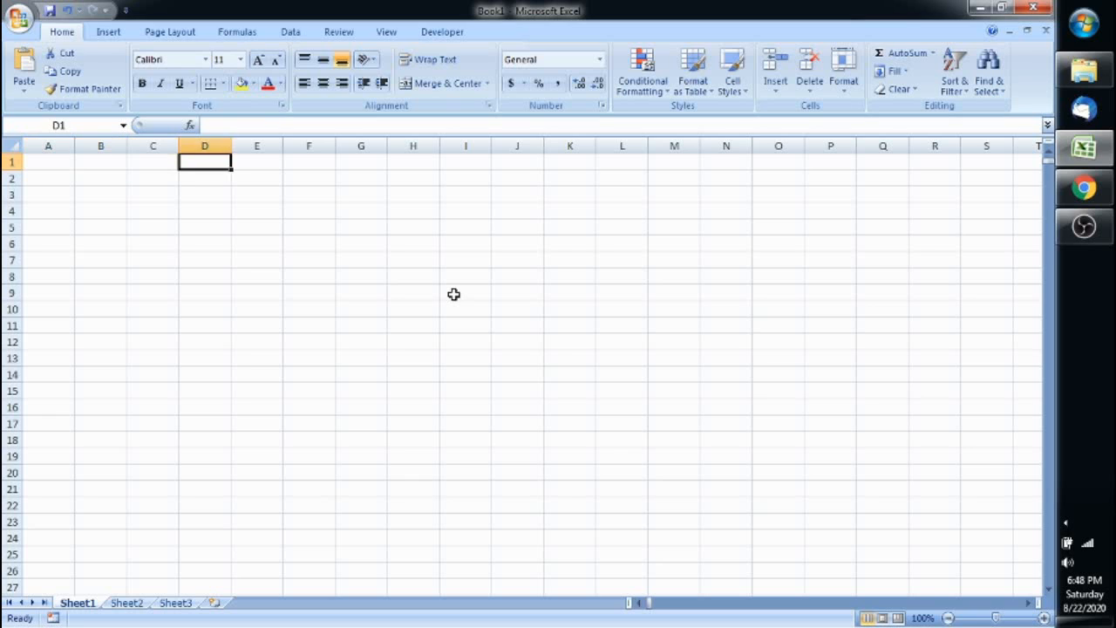
key("Right")
key("Right")
key("Right")
key("Right")
key("Right")
key("Right")
key("Right")
key("Right")
key("Right")
key("Right")
key("Right")
key("Right")
key("Right")
key("Right")
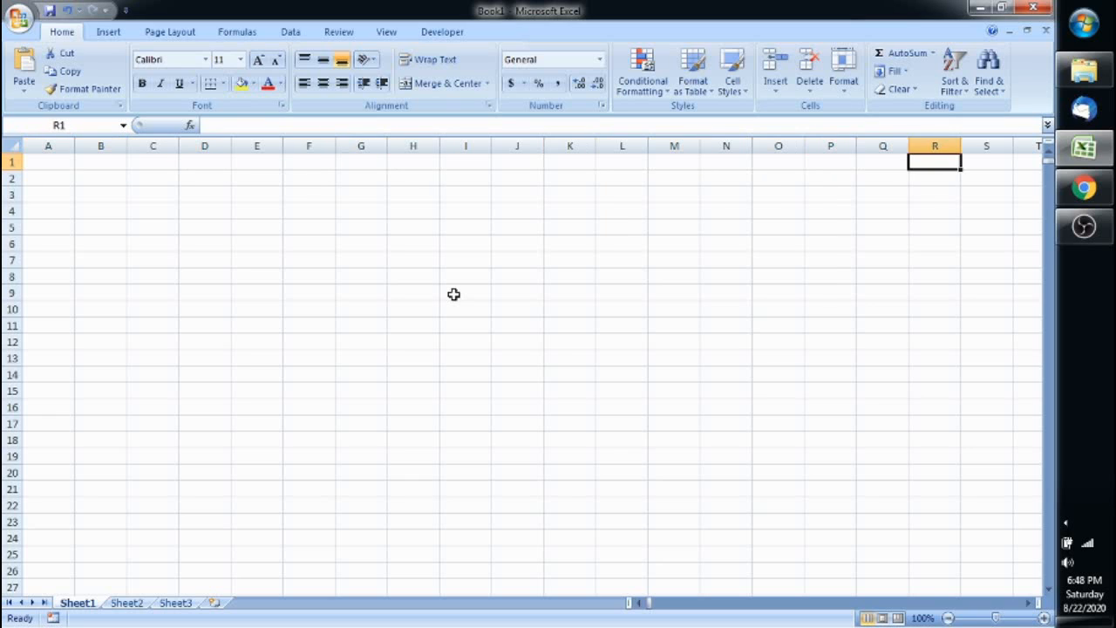
key("Right")
key("Right")
key("Right")
key("Right")
key("Right")
key("Right")
key("Right")
key("Right")
key("Right")
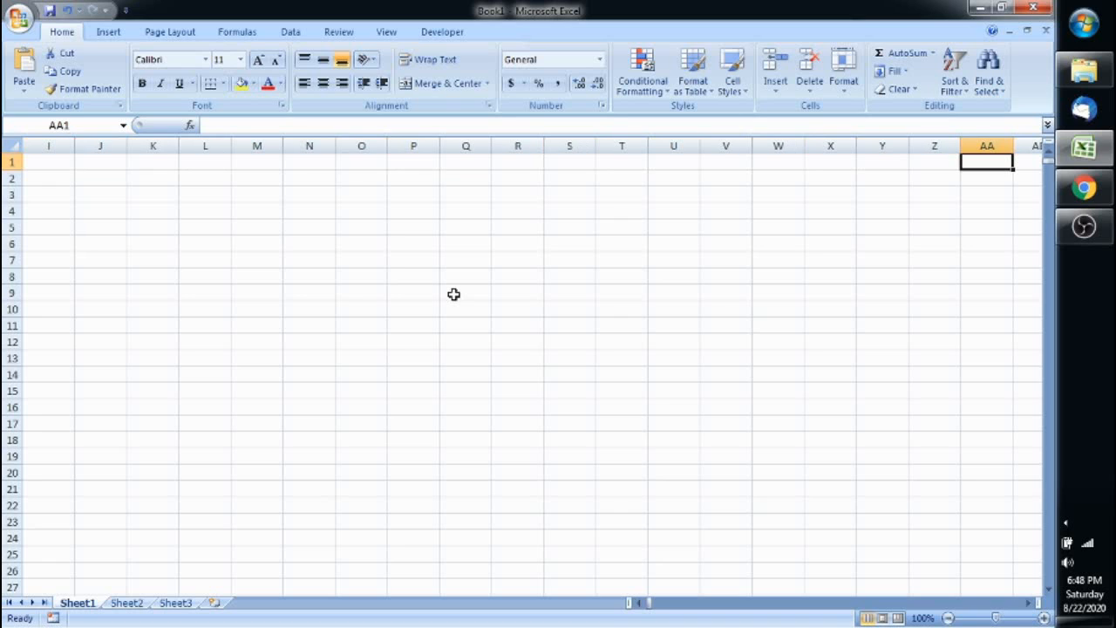
key("Right")
key("Right")
Step: Restart from A1, step along row 1 through the double-letter columns to BG, and go back to cell A2
key("ctrl+Home")
key("Right")
key("Right")
key("Right")
key("Right")
key("Right")
key("Right")
key("Right")
key("Right")
key("Right")
key("Right")
key("Right")
key("Right")
key("Right")
key("Right")
key("Right")
key("Right")
key("Right")
key("Right")
key("Right")
key("Right")
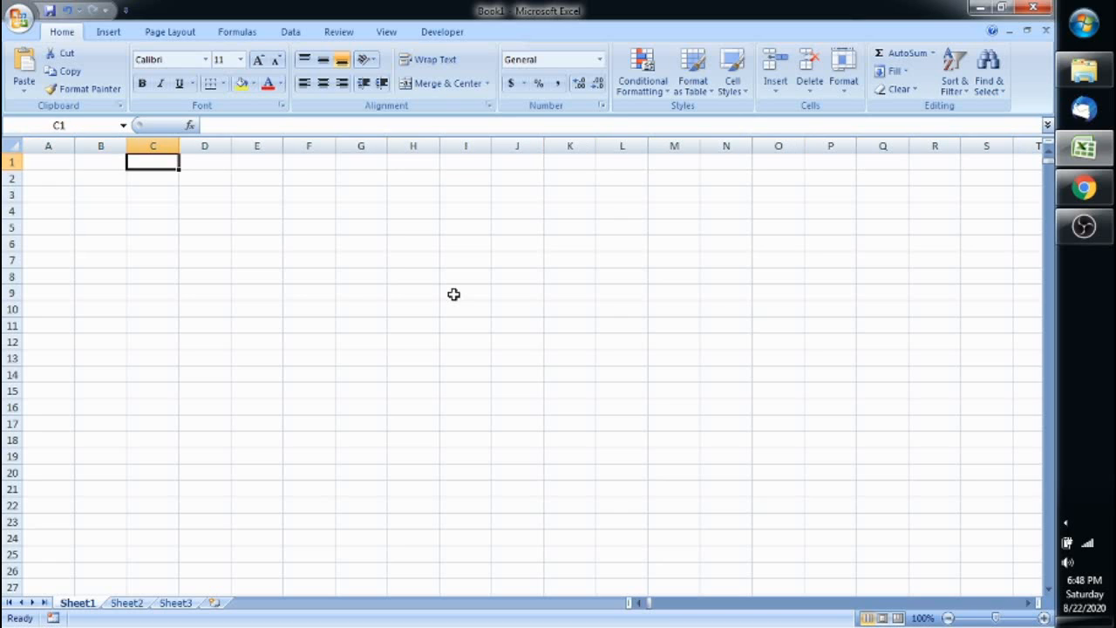
key("Right")
key("Right")
key("Right")
key("Right")
key("Right")
key("Right")
key("Right")
key("Right")
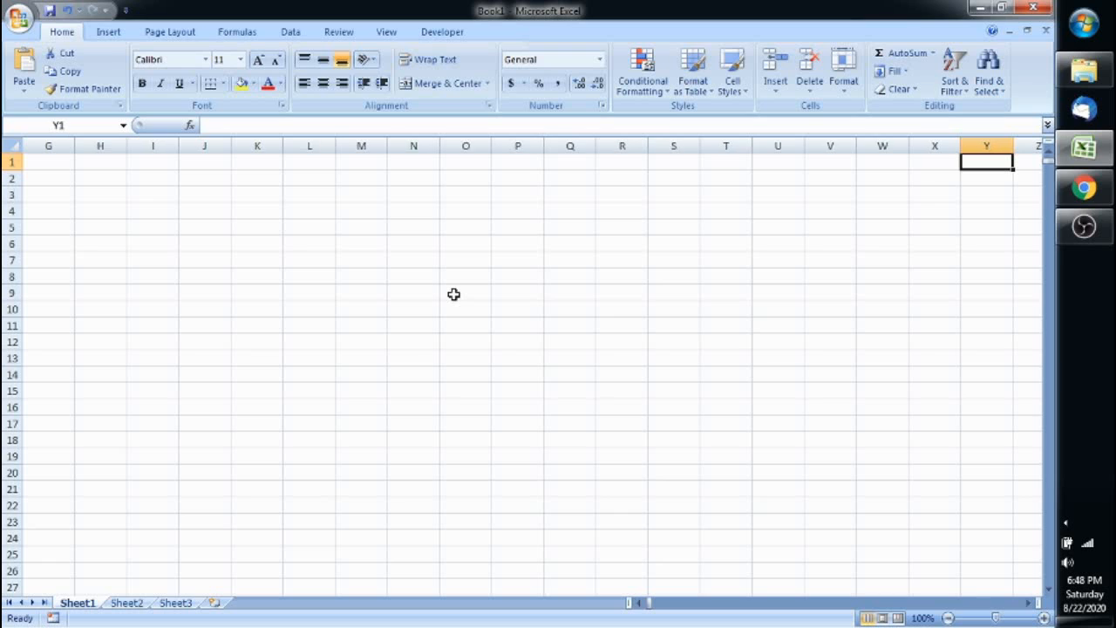
key("Left")
key("Left")
key("Left")
key("Left")
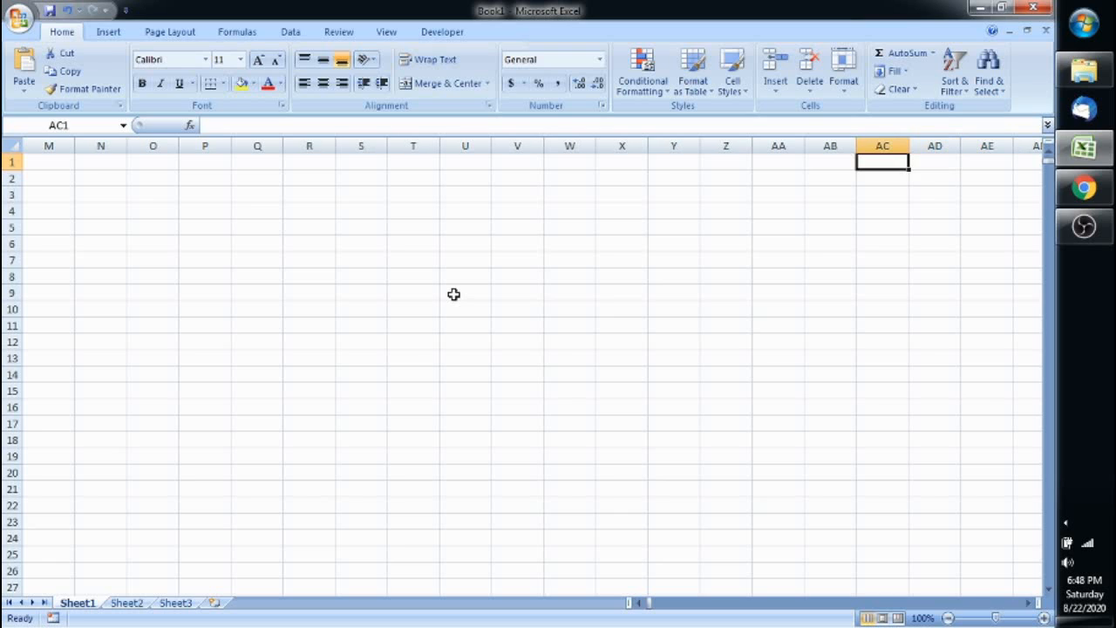
key("Right")
key("Right")
key("Right")
key("Right")
key("Right")
key("Right")
key("Right")
key("Right")
key("Right")
key("Right")
key("Right")
key("Right")
key("Right")
key("Right")
key("Right")
key("Right")
key("Right")
key("Right")
key("Right")
key("Right")
key("Right")
key("Right")
key("Right")
key("Right")
key("Right")
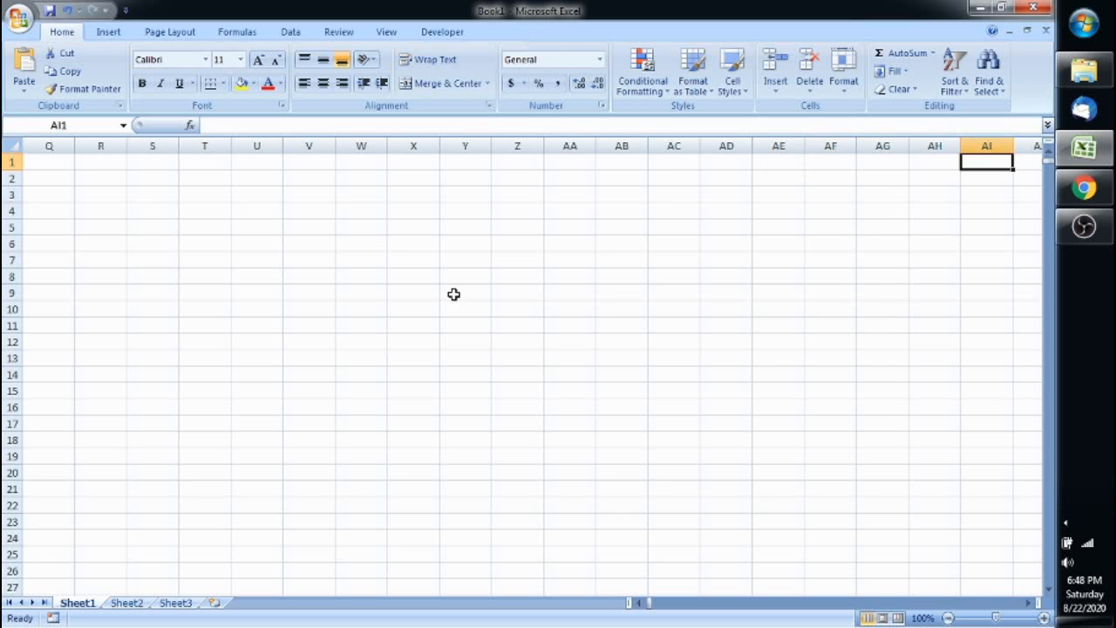
key("Left")
key("Left")
key("Left")
key("Left")
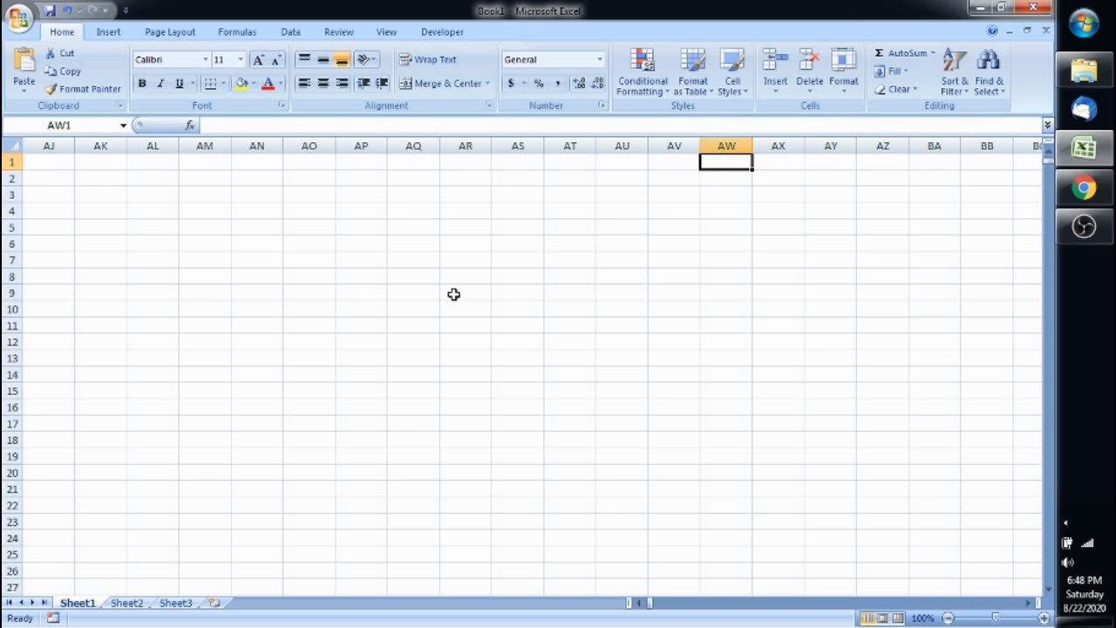
key("Right")
key("Right")
key("Right")
key("Right")
key("Right")
key("Right")
key("Right")
key("Right")
key("Right")
key("Right")
key("Right")
key("Right")
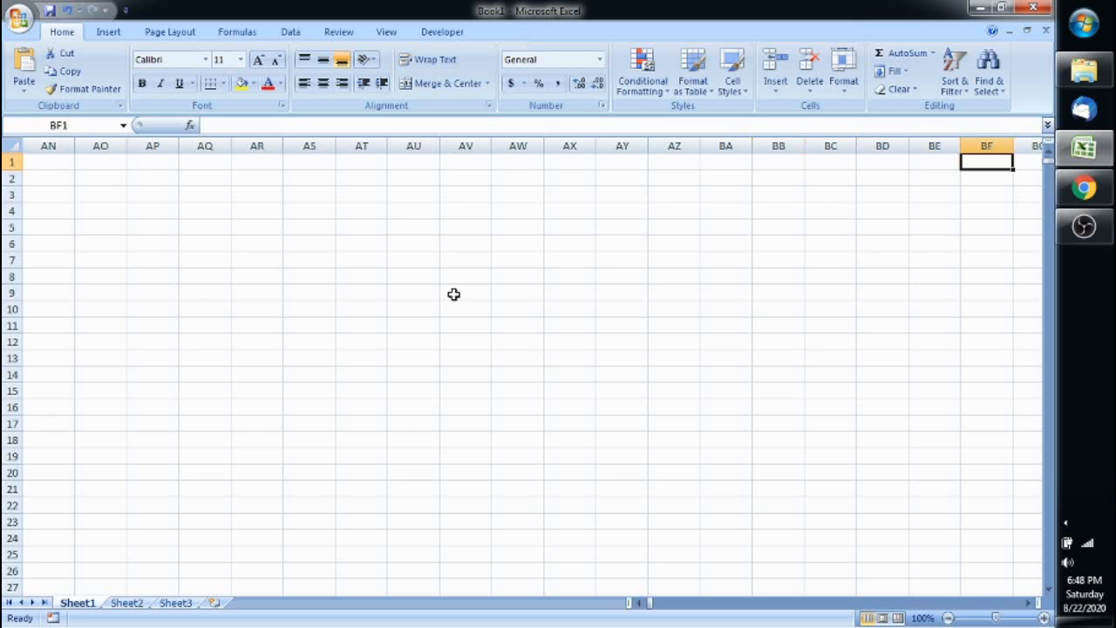
key("Left")
key("Left")
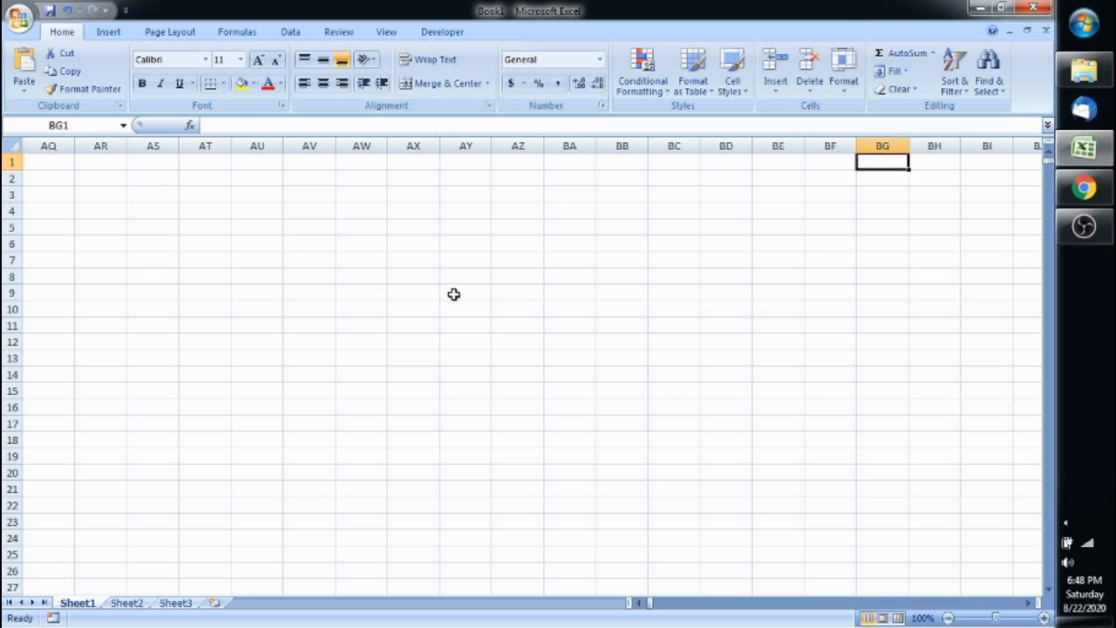
key("ctrl+Home")
key("Down")
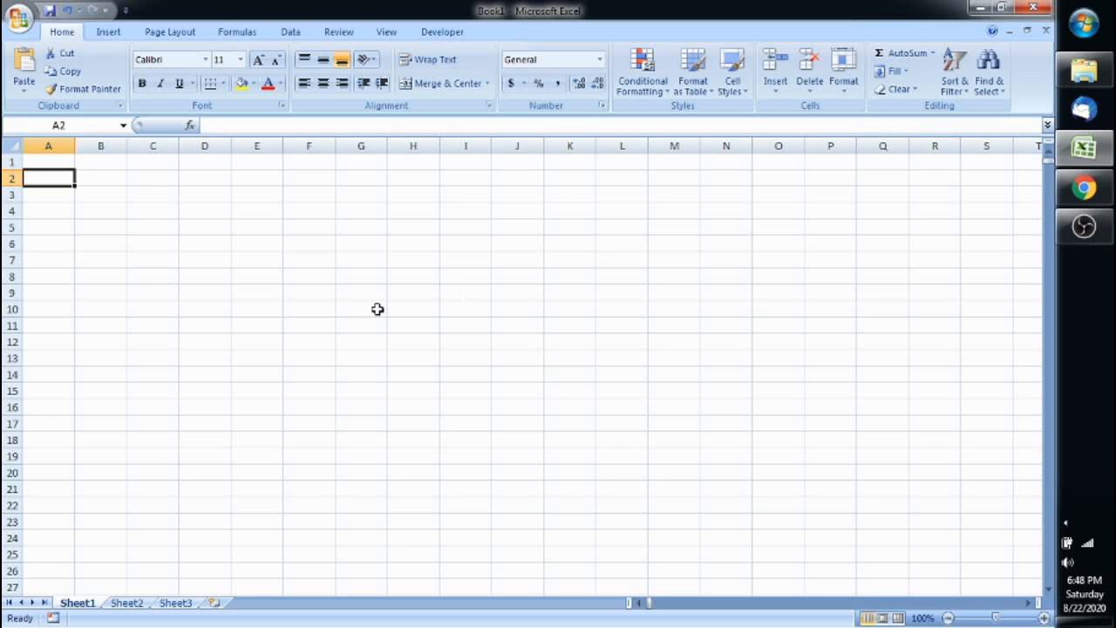
Step: Select the range F6:I14, followed by the single cells H10, F9 and H7
left_click(316, 245)
left_click_drag(321, 248, 455, 379)
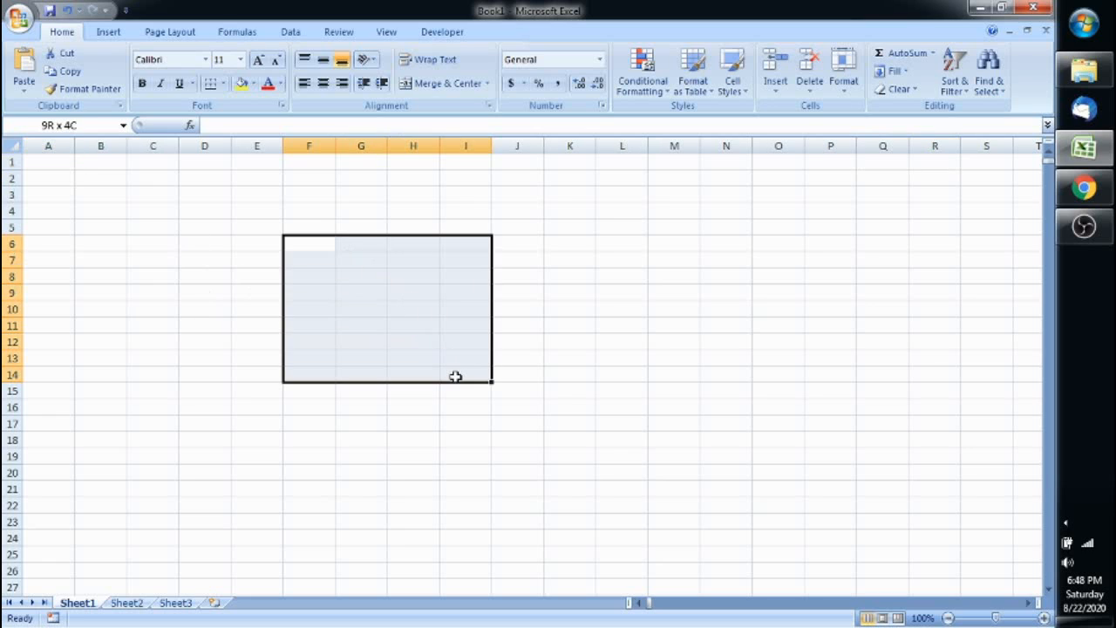
left_click(433, 313)
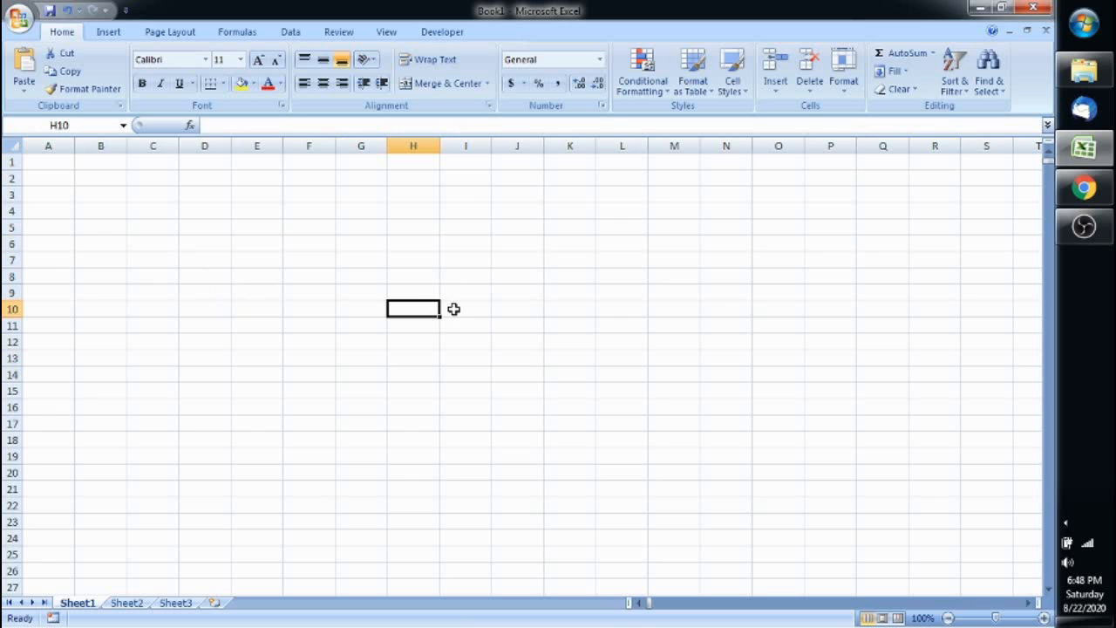
left_click(303, 294)
left_click(412, 265)
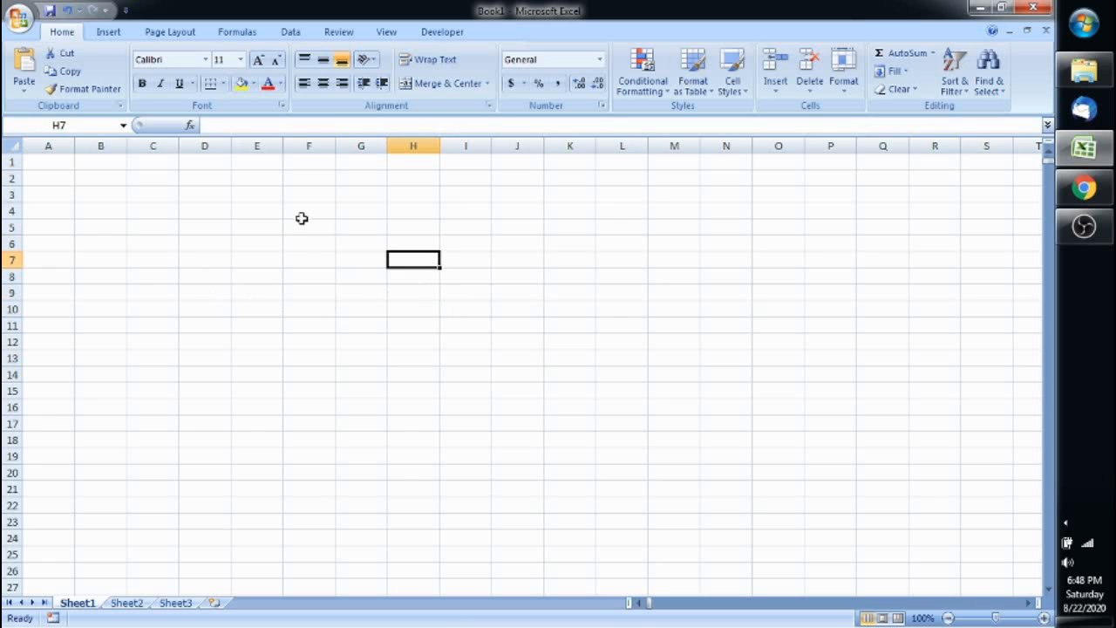
Step: Select several larger cell ranges in the middle of Sheet1, reducing each to a single cell
left_click_drag(362, 235, 670, 366)
left_click(600, 325)
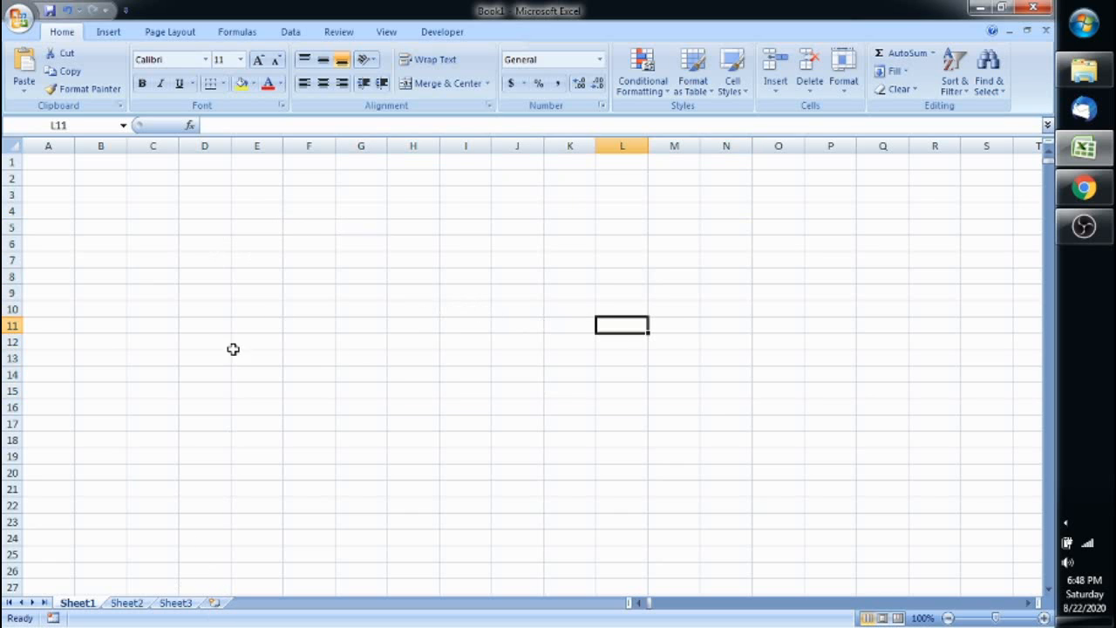
left_click_drag(181, 260, 689, 406)
left_click(417, 314)
left_click_drag(276, 239, 754, 388)
left_click(610, 328)
Step: Switch through the worksheets Sheet1, Sheet2 and Sheet3, ending on Sheet3
left_click(131, 604)
left_click(173, 604)
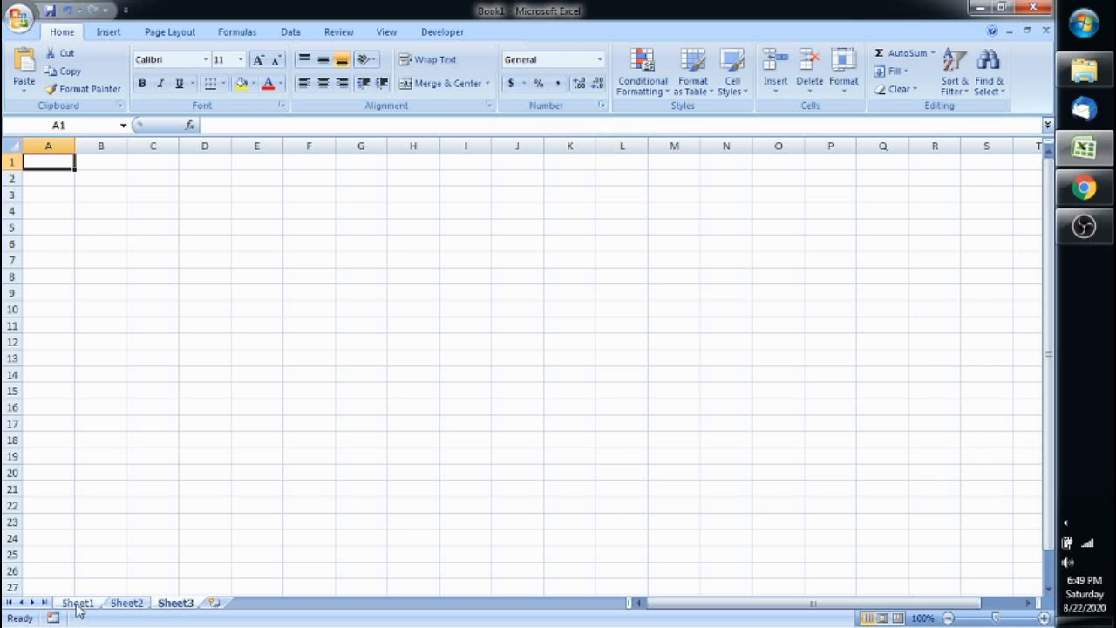
left_click(77, 604)
left_click(128, 604)
left_click(175, 604)
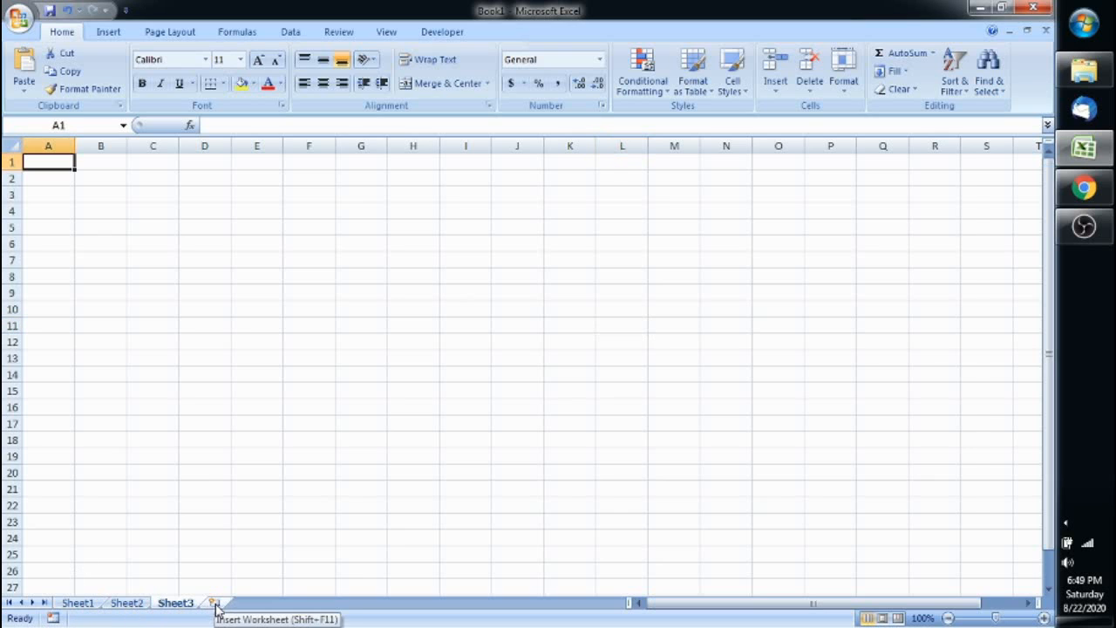
Step: Insert two new worksheets after Sheet3 and select cell C22 on the last one
left_click(215, 603)
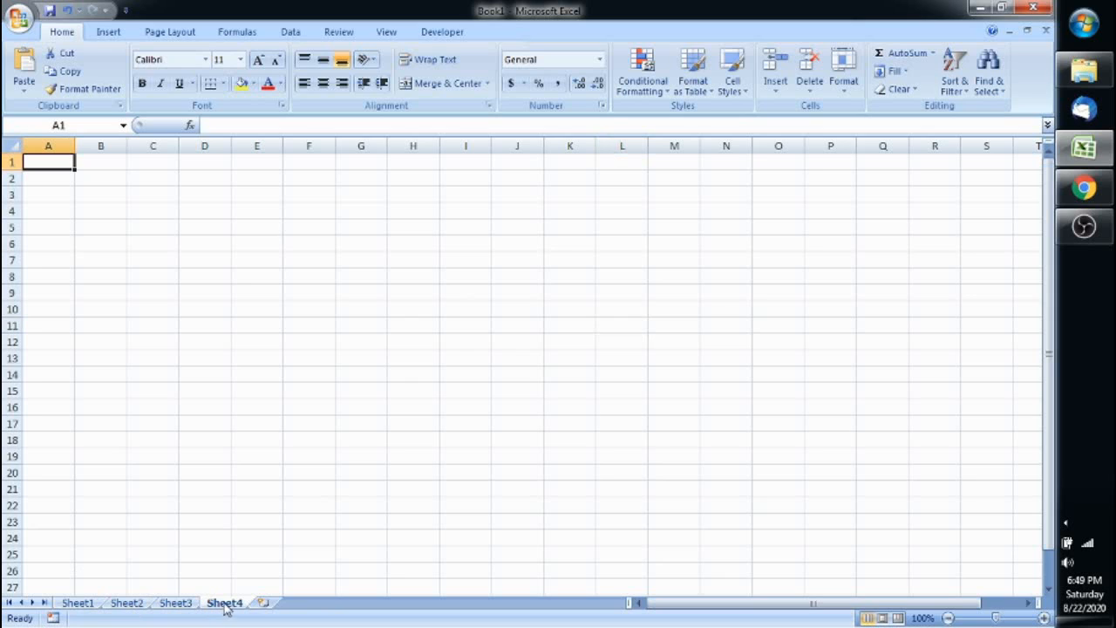
left_click(263, 603)
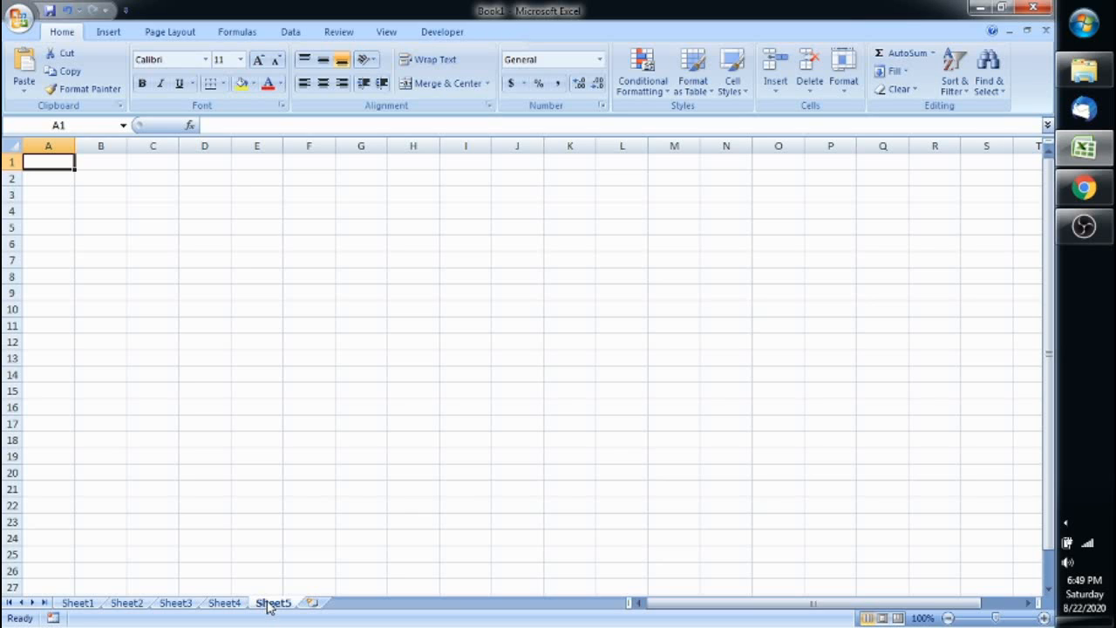
left_click(146, 502)
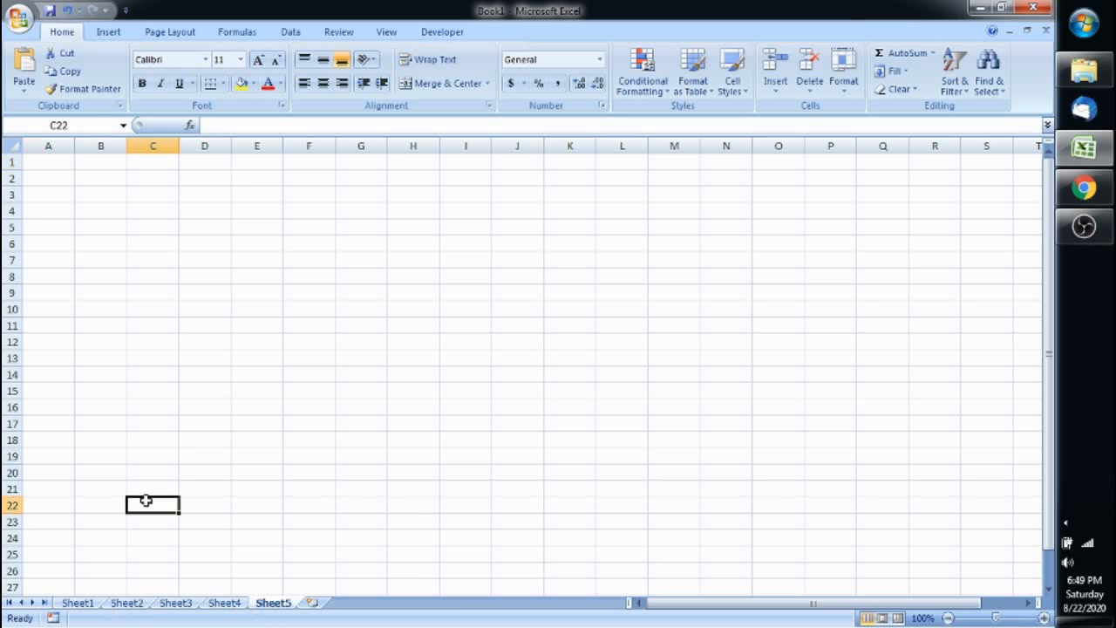
Step: Rename Sheet1 as Data and Sheet2 as Formulas
double_click(78, 602)
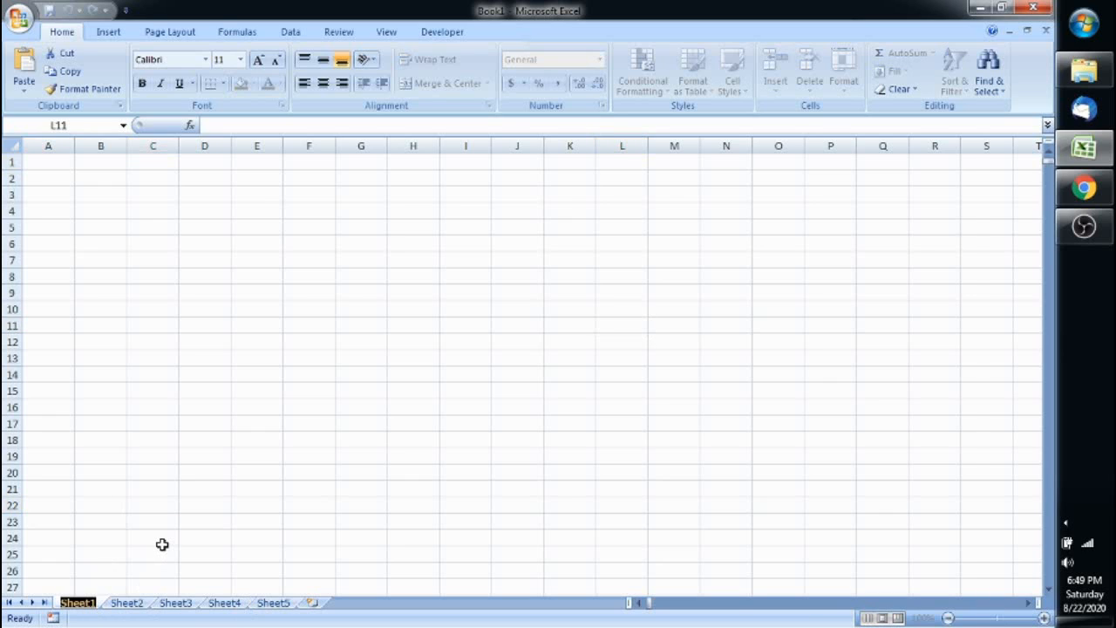
type("Data")
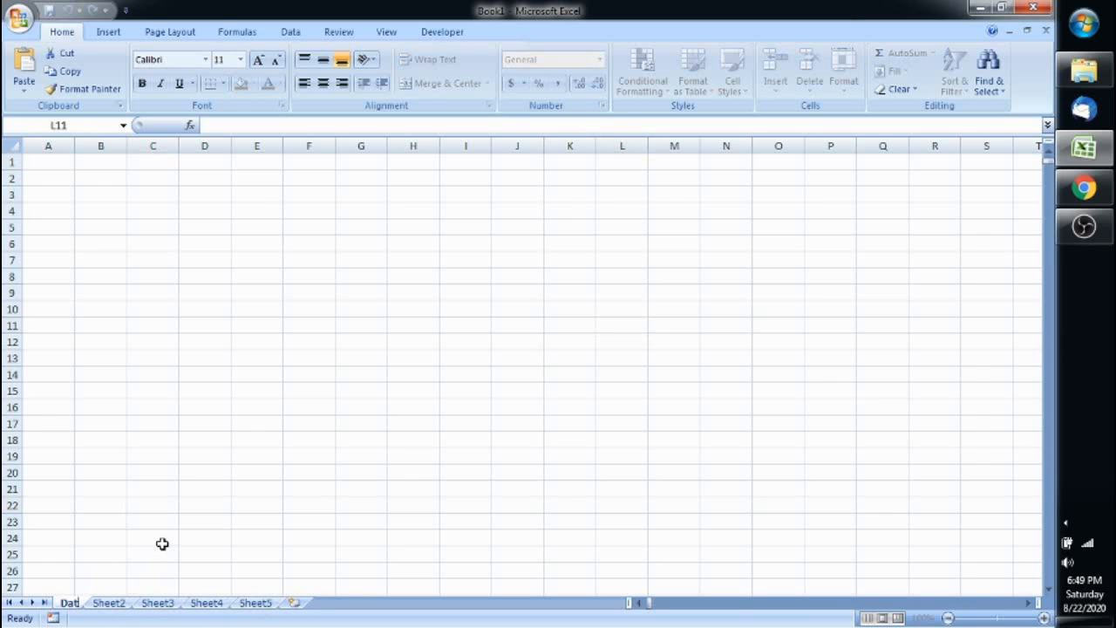
key("Return")
left_click(121, 602)
double_click(120, 602)
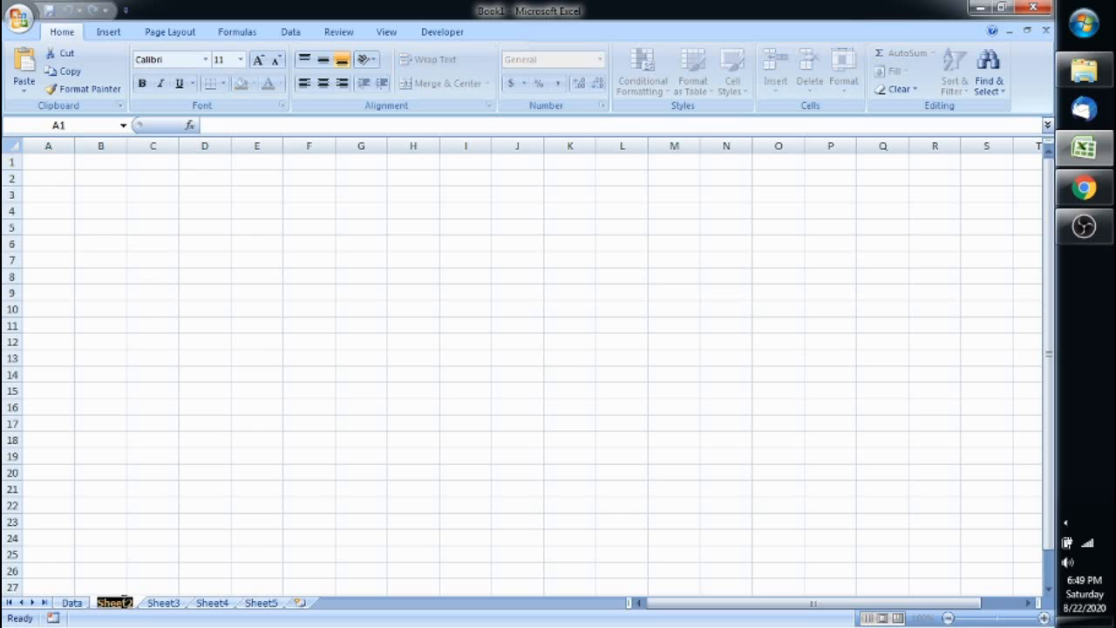
type("Fromulas")
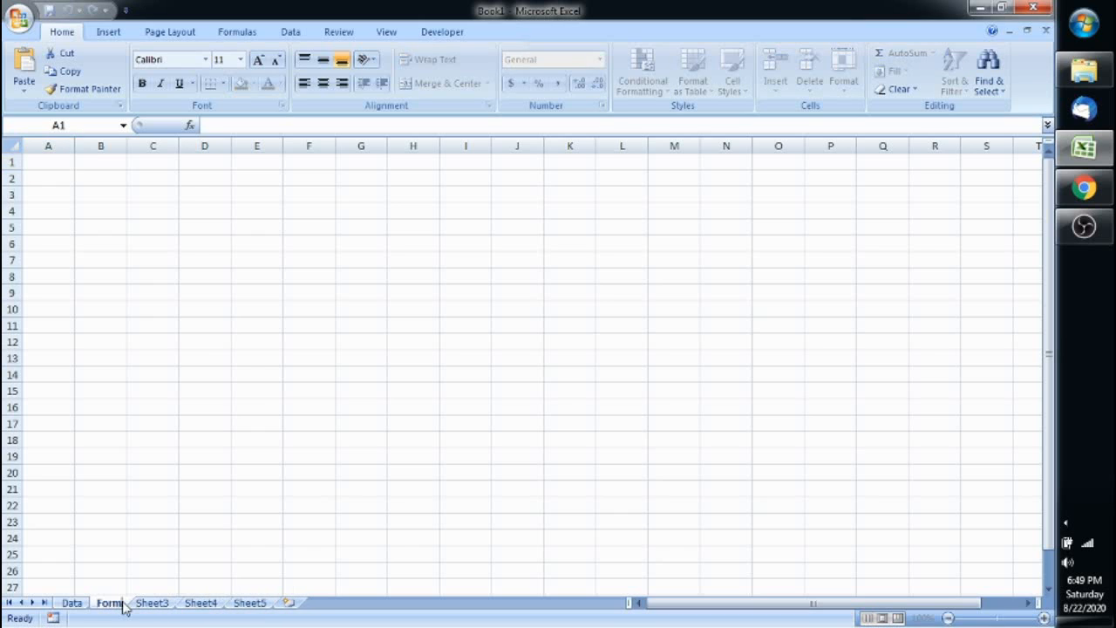
key("Return")
Step: Rename Sheet3 as 31_characters and leave cell F19 selected
left_click(171, 602)
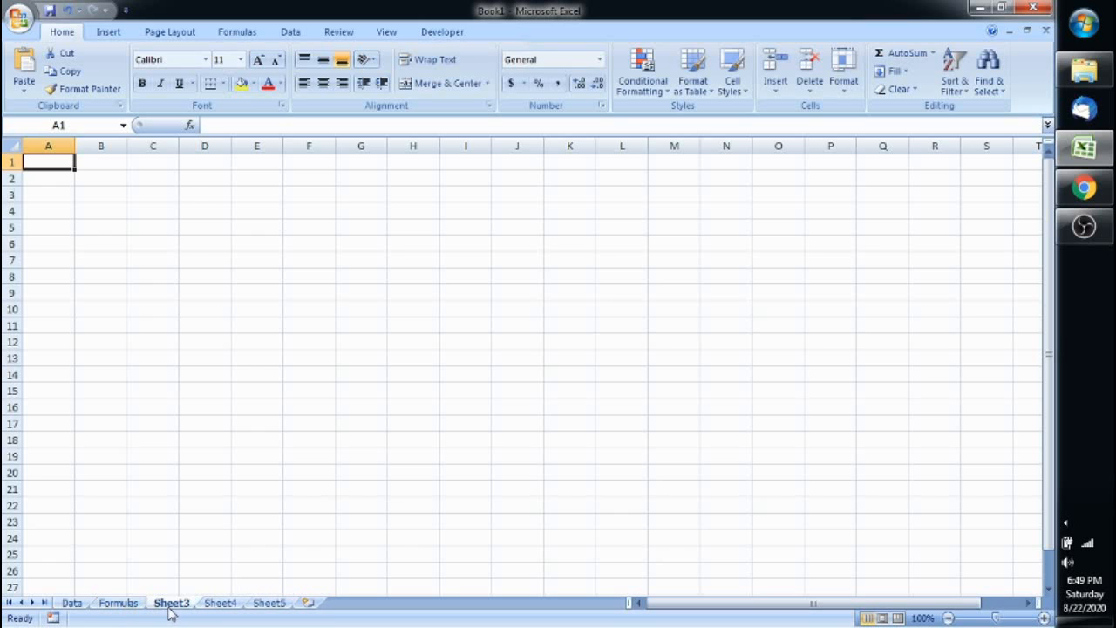
double_click(171, 603)
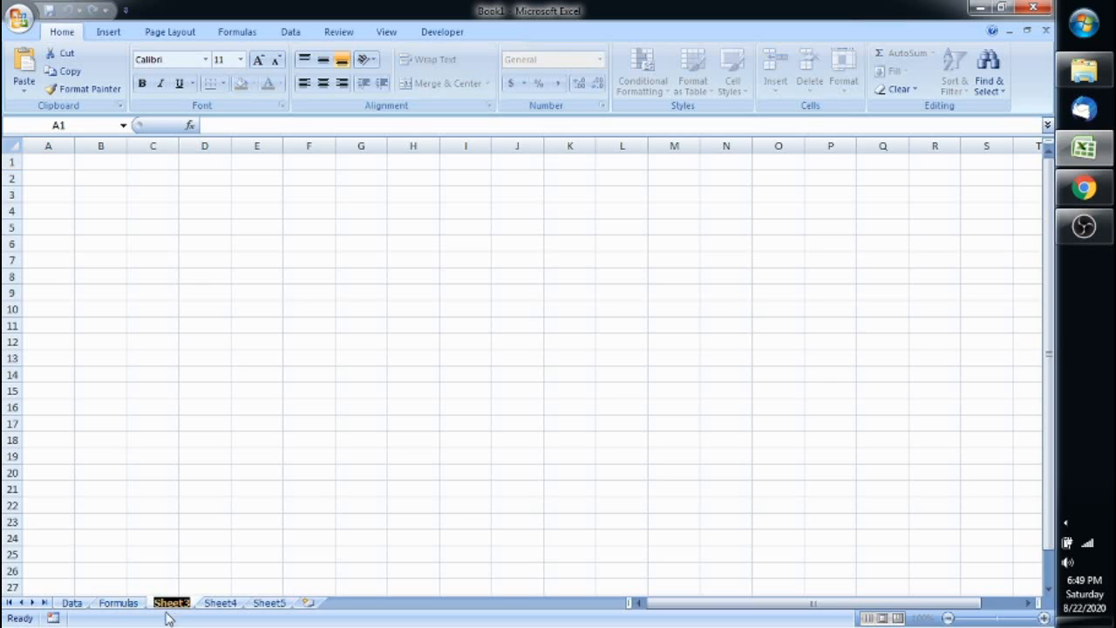
type("31")
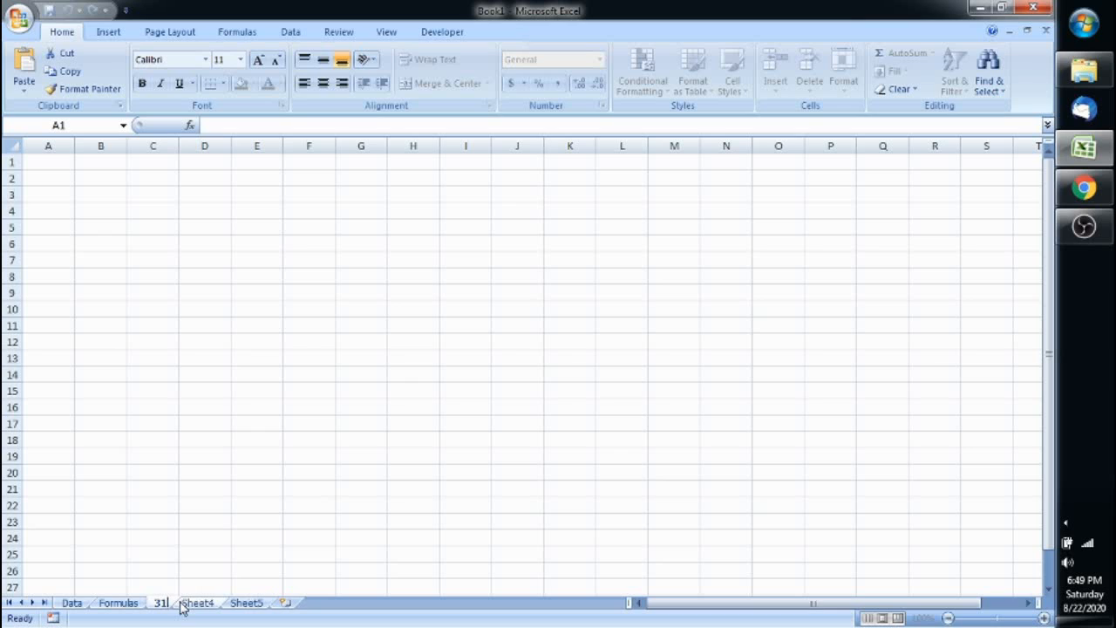
type("_charac")
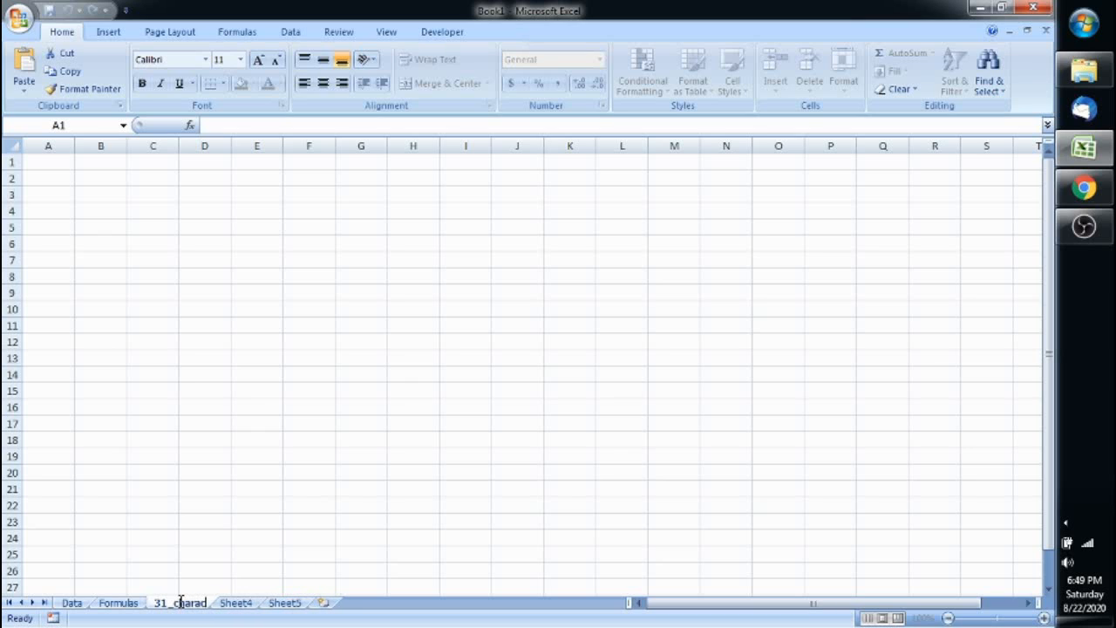
type("cters")
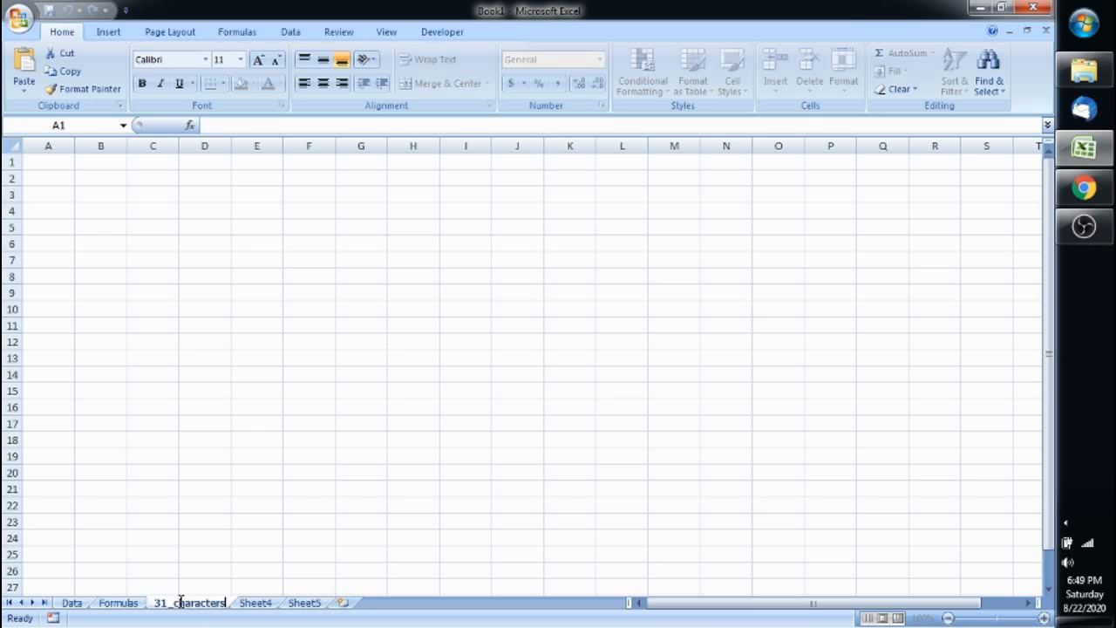
key("Return")
double_click(182, 603)
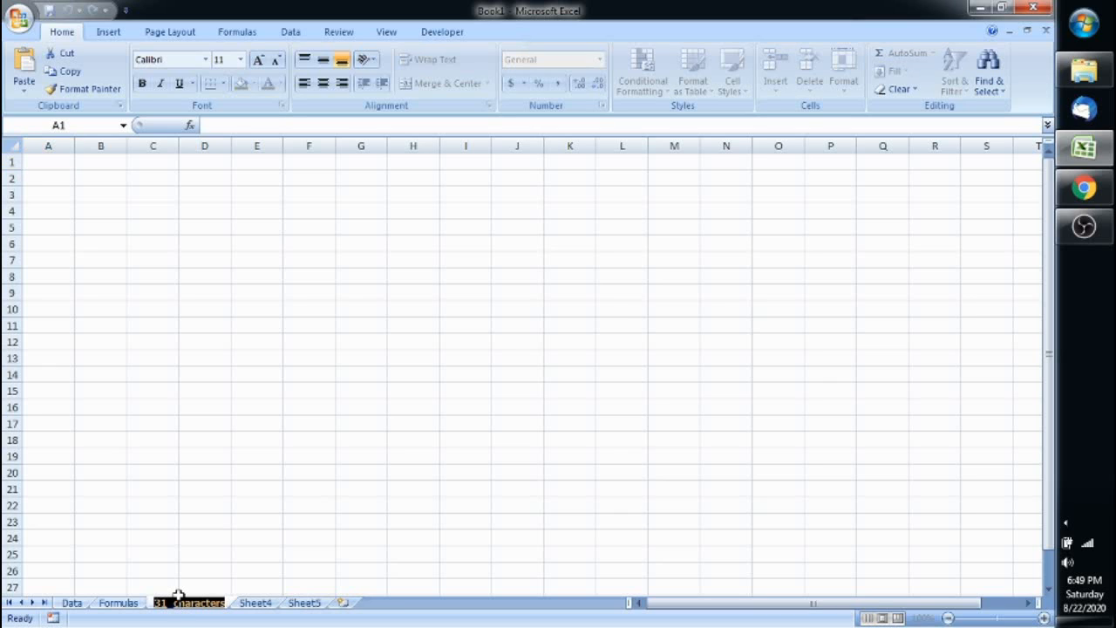
left_click(286, 462)
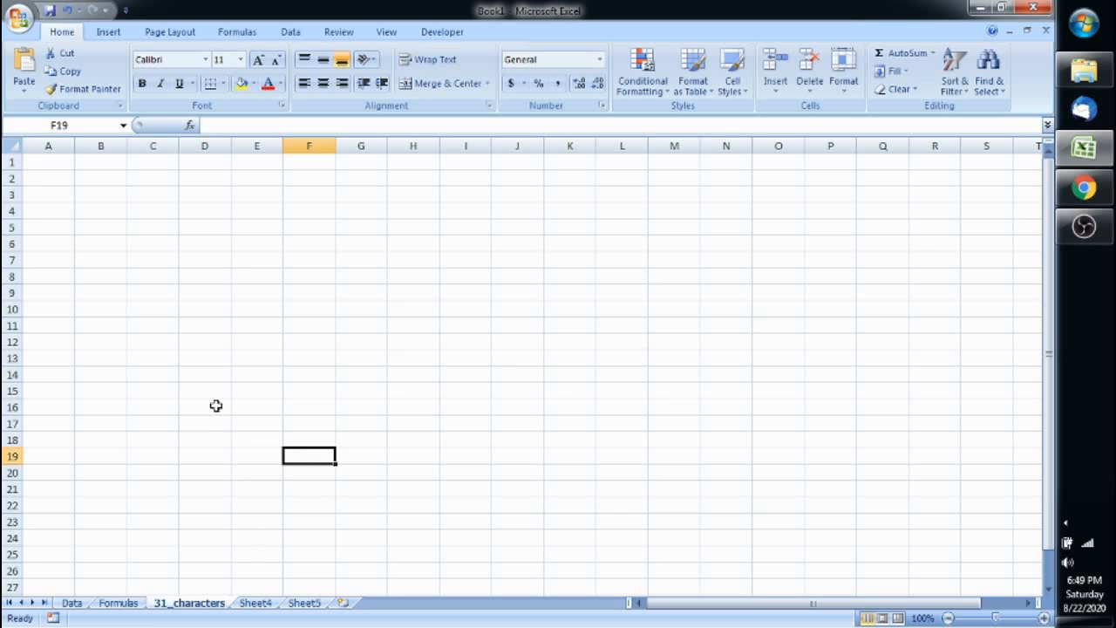
Step: Select cells D8, B4 and D4 in turn, and open Paste Special for D4 and close it
left_click(193, 276)
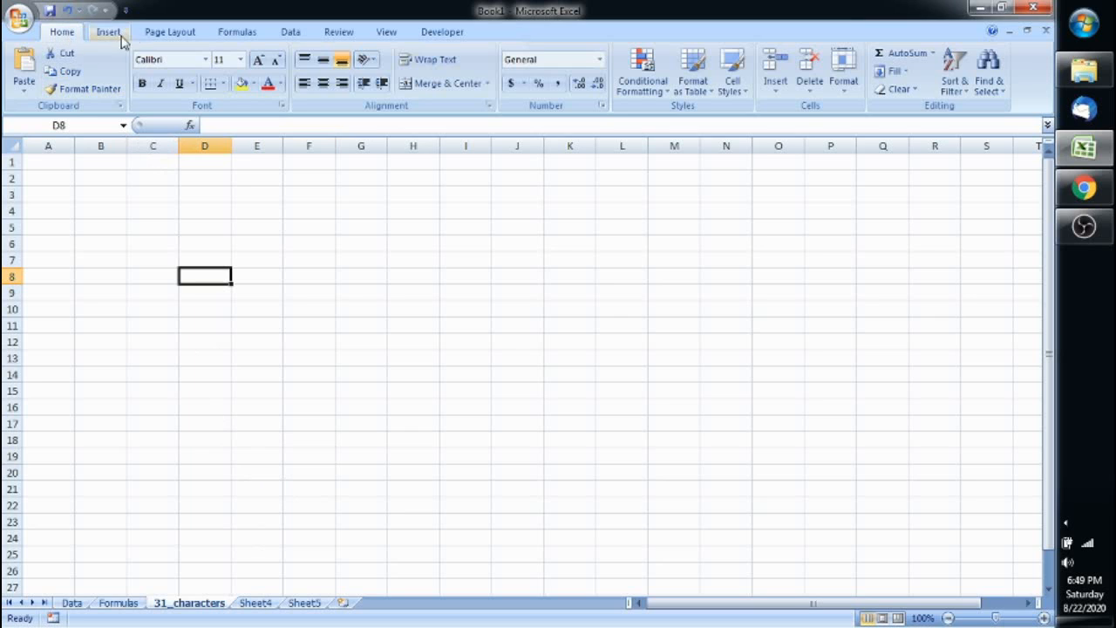
left_click(119, 216)
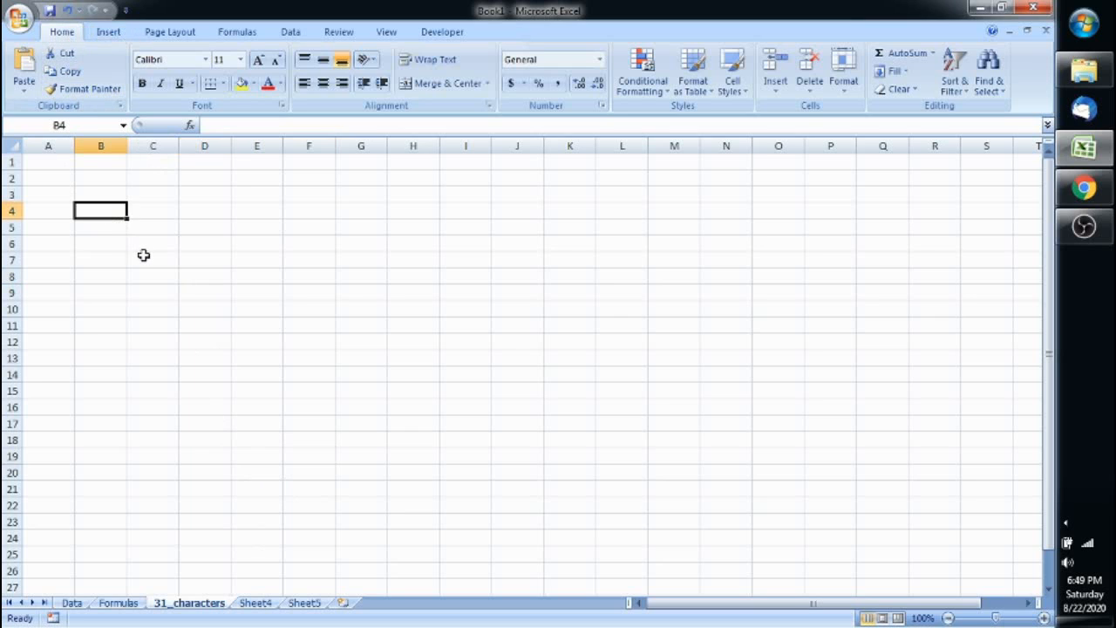
left_click(200, 211)
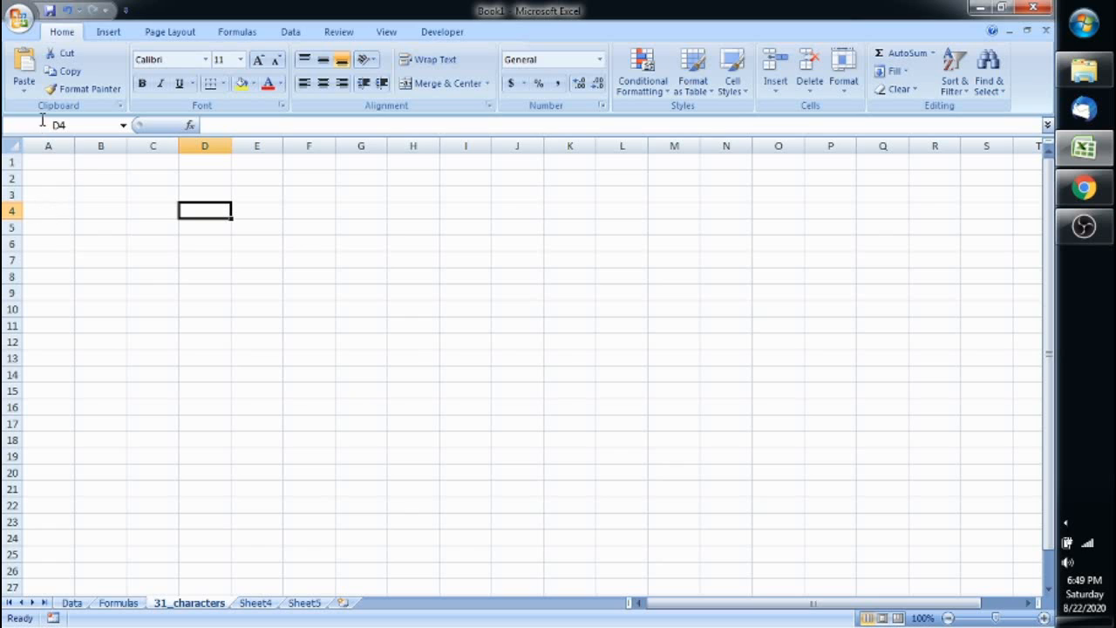
left_click(23, 84)
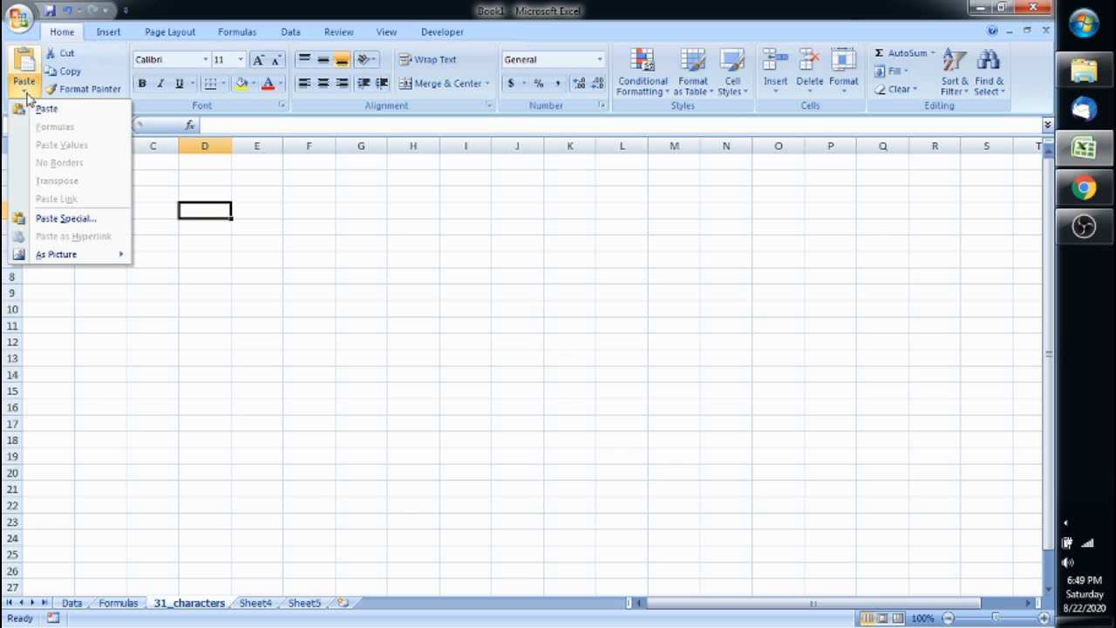
left_click(66, 219)
left_click(656, 443)
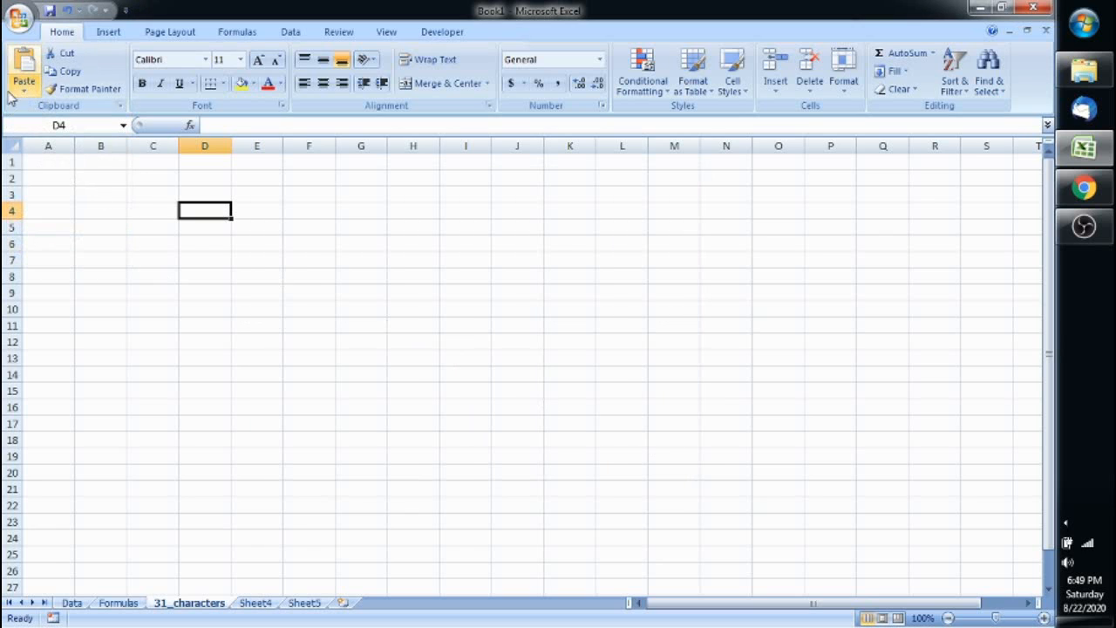
Step: Copy the empty cell D6, paste it into E13 and clear the copy marquee
left_click(103, 197)
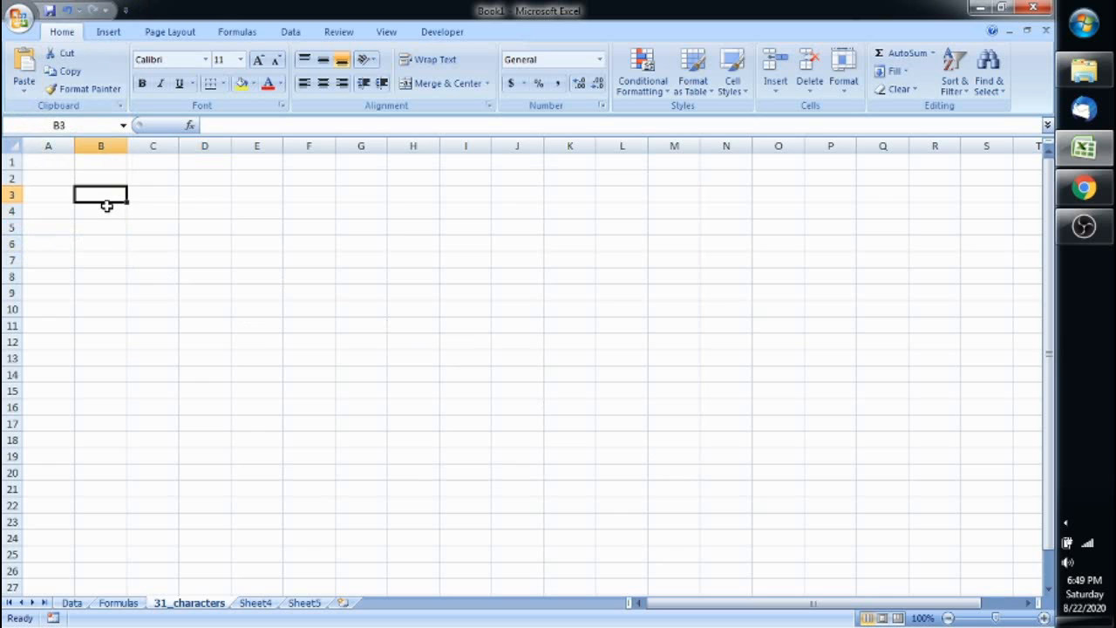
left_click(65, 72)
left_click(204, 239)
key("ctrl+c")
left_click(245, 354)
key("ctrl+v")
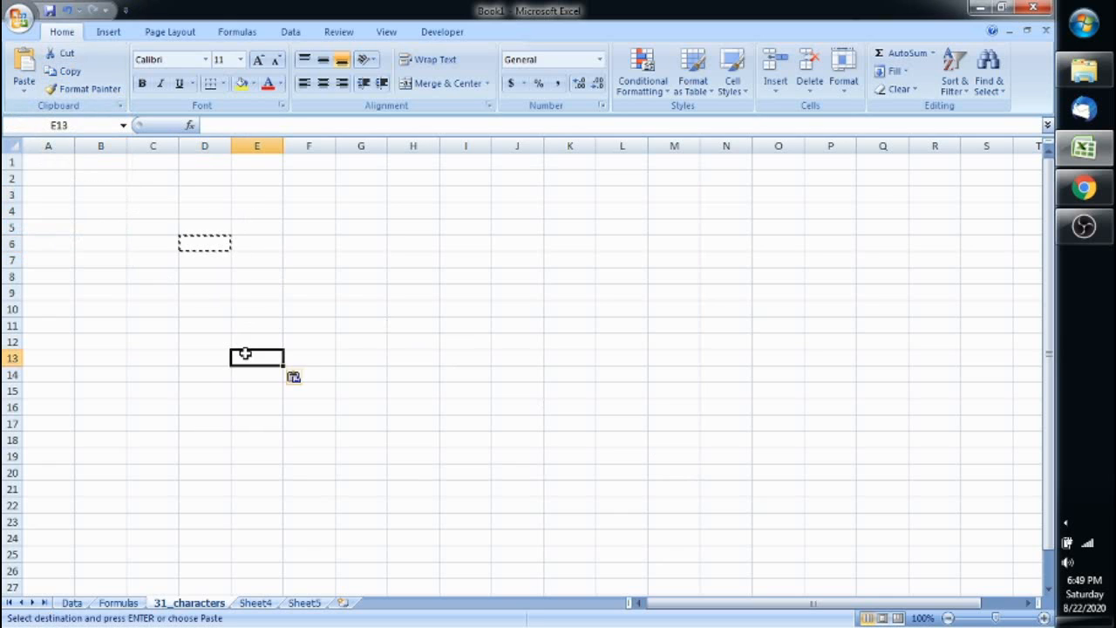
key("Escape")
Step: Enter 12345 in cell D4 and give it a yellow fill and red font color
left_click(207, 210)
type("12345")
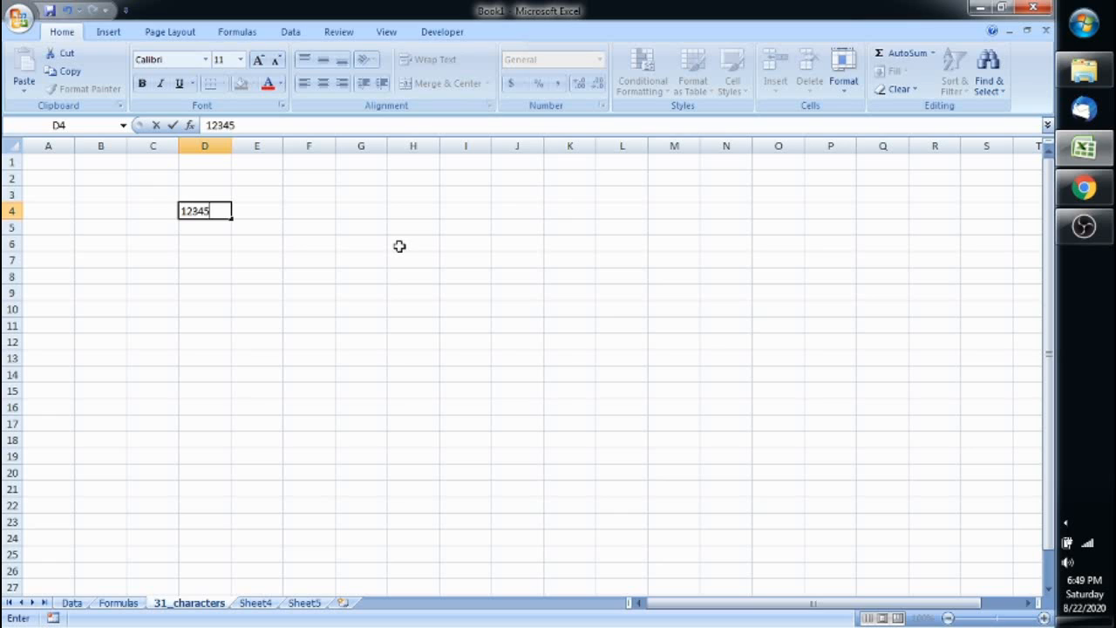
key("ctrl+Return")
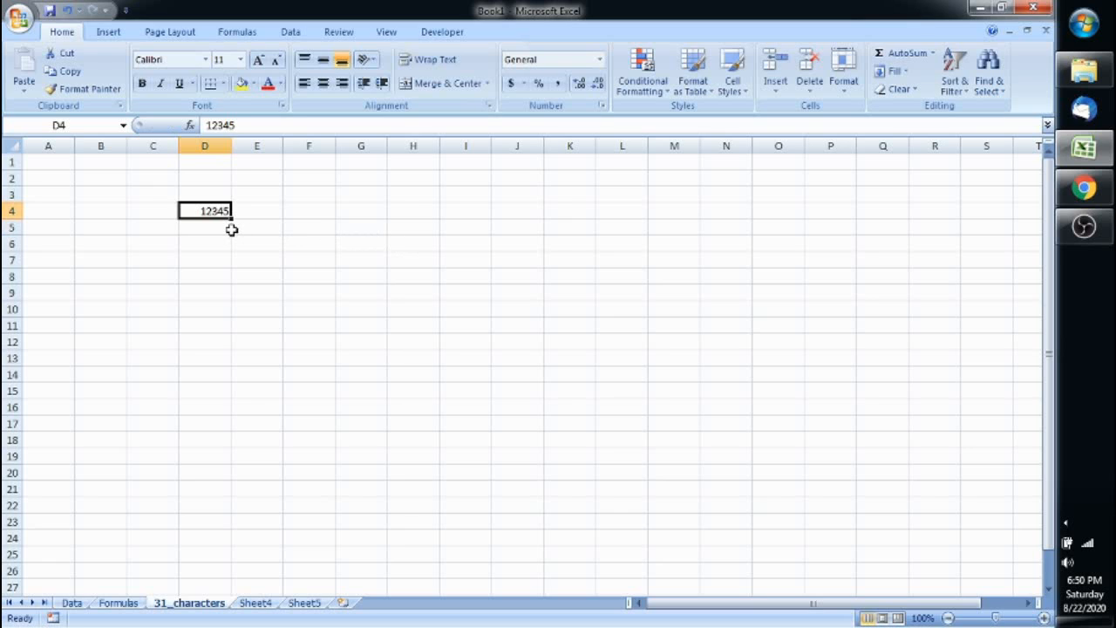
left_click(242, 83)
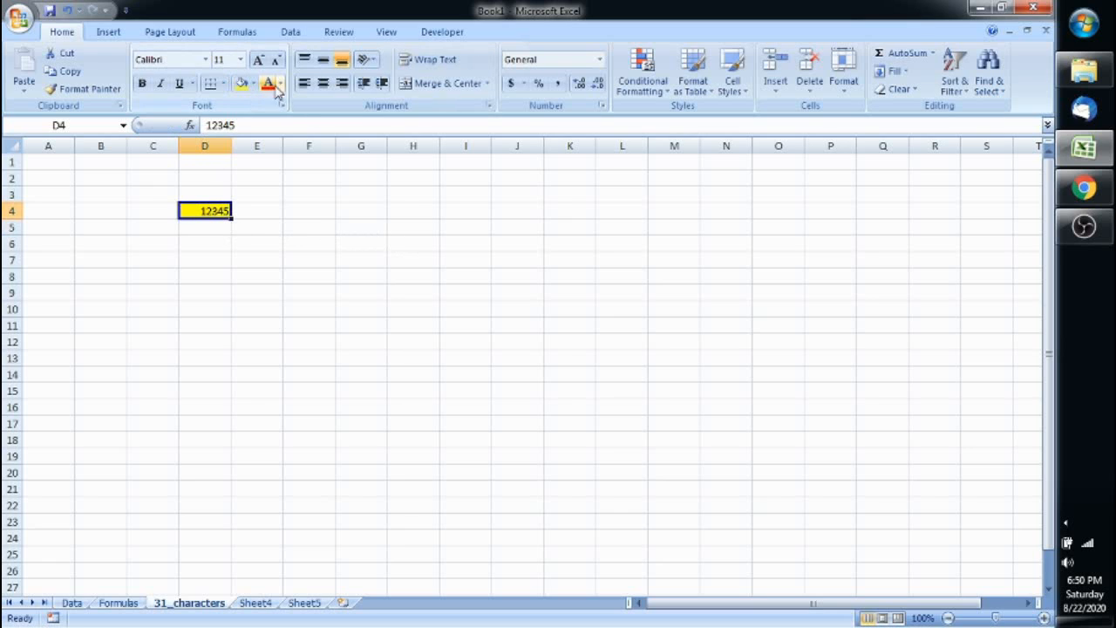
left_click(268, 84)
left_click(288, 306)
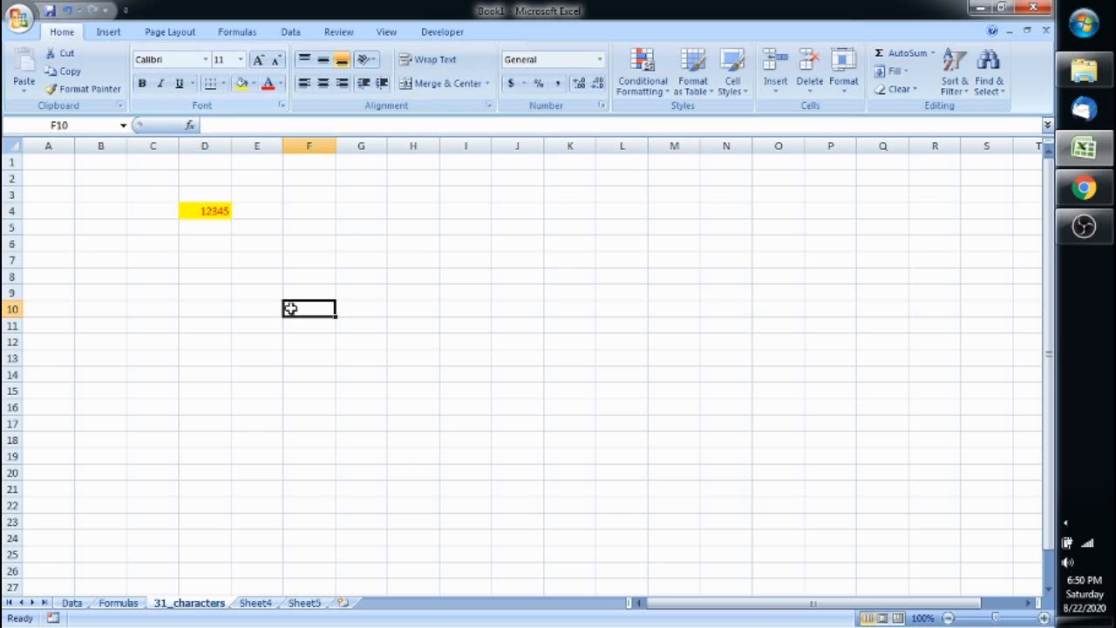
Step: Copy the formatted value in D4, paste it into F8 and clear the copy marquee
left_click(213, 209)
key("ctrl+c")
left_click(319, 276)
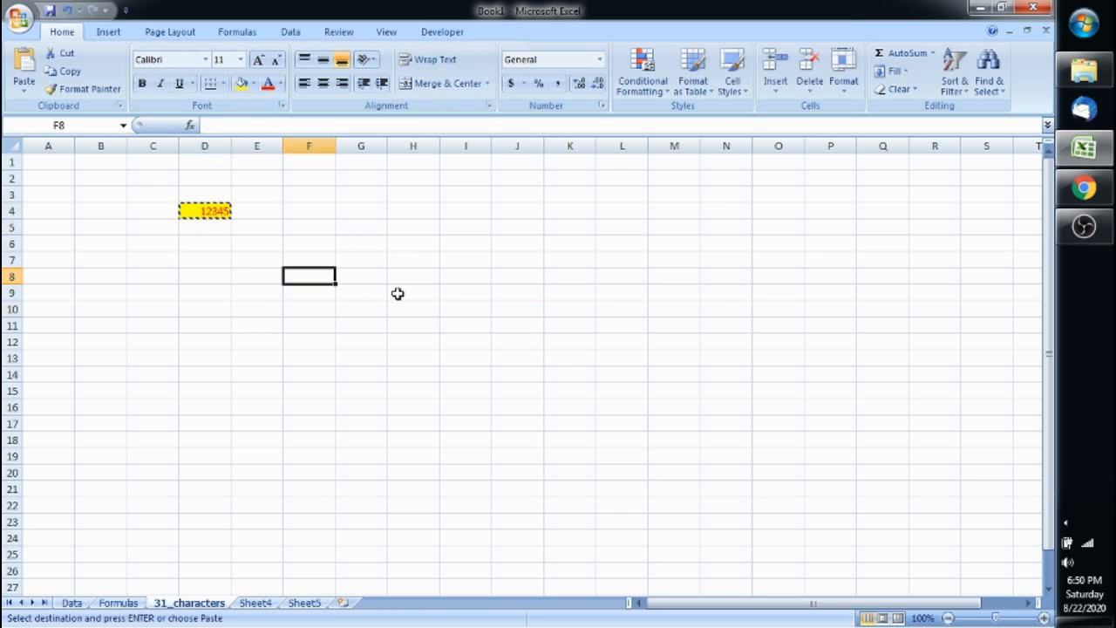
left_click(26, 74)
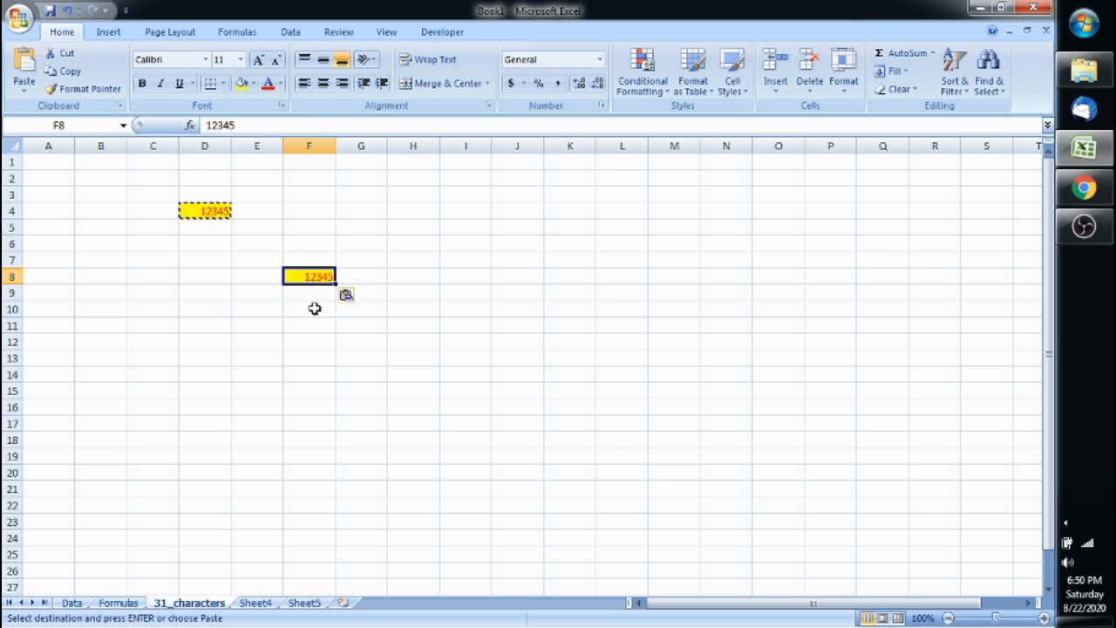
key("Down")
key("Down")
key("Down")
left_click(320, 279)
key("Escape")
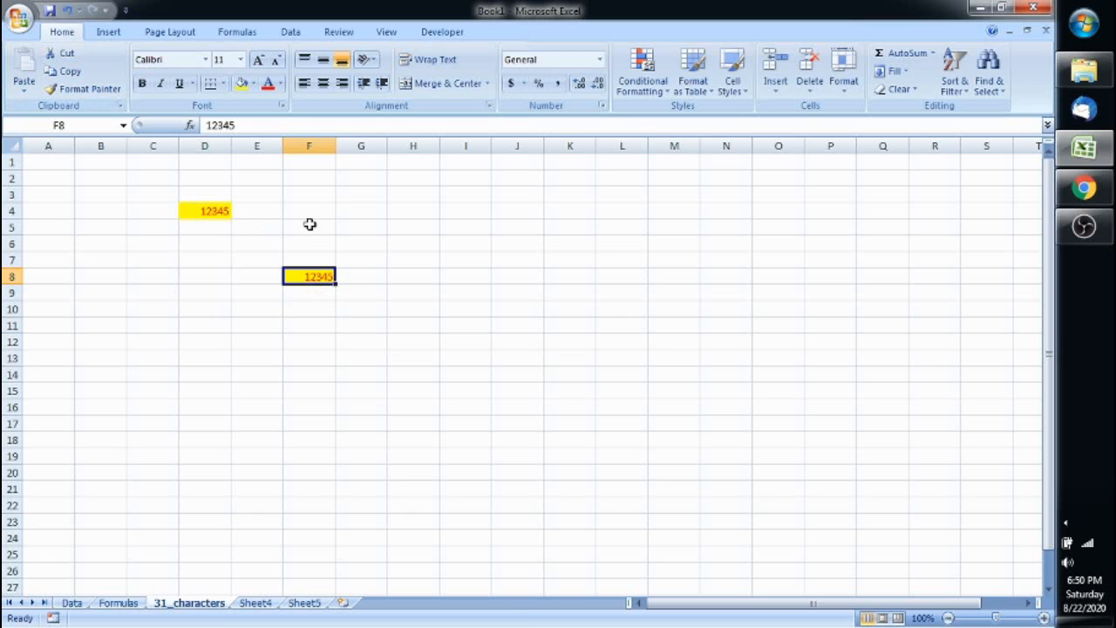
Step: Copy blank cell D9's formatting onto F8 with Format Painter, and select the range C2:G10, ending on cell G10
left_click(255, 276)
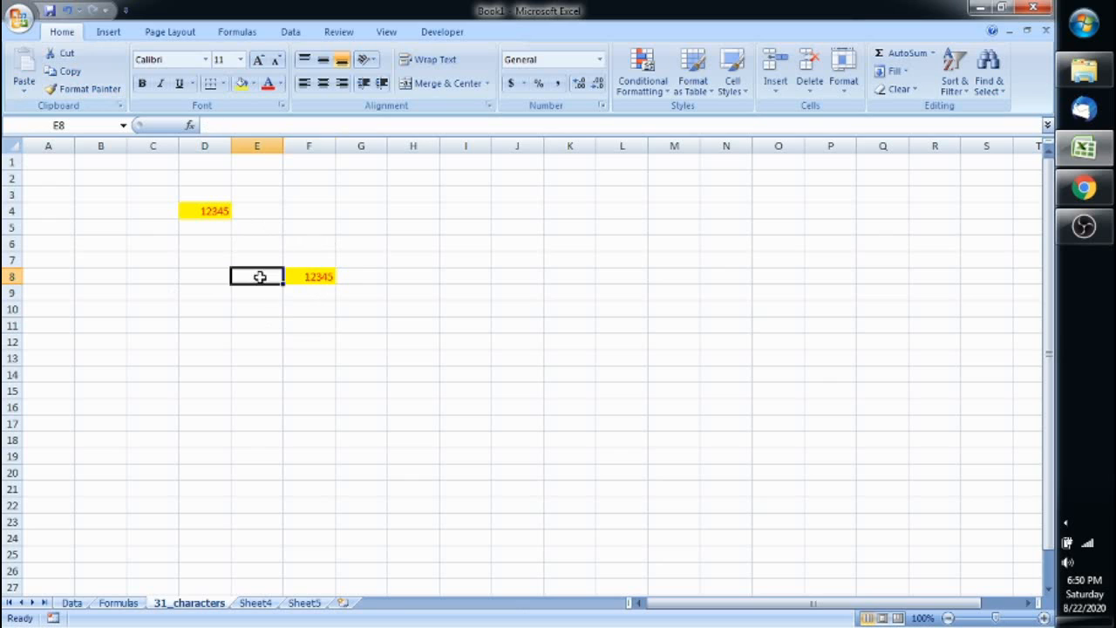
left_click(228, 310)
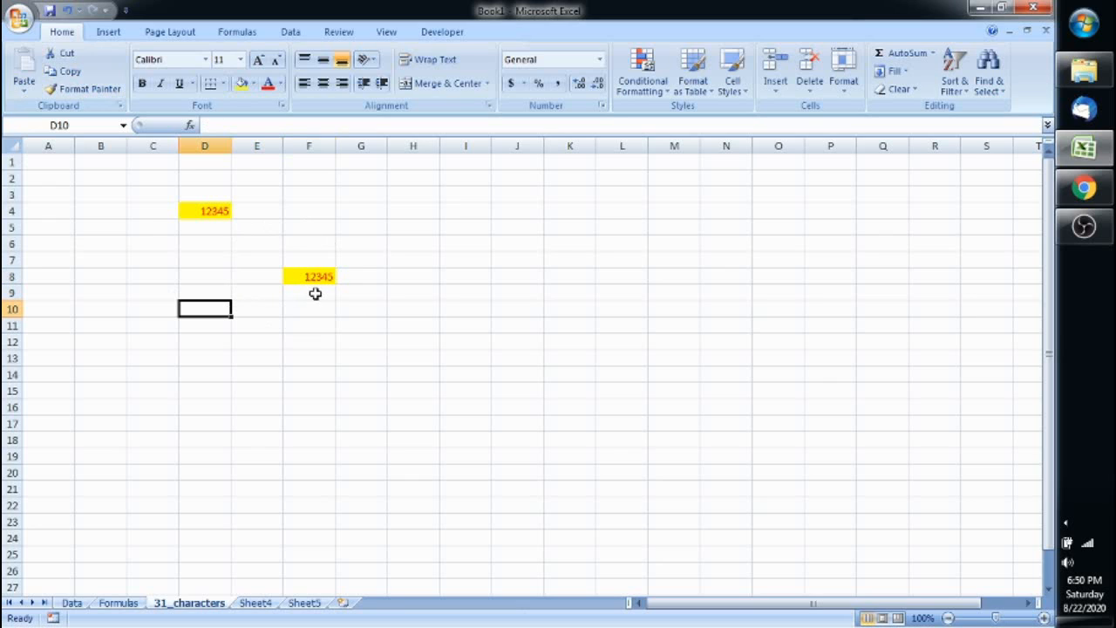
left_click(204, 294)
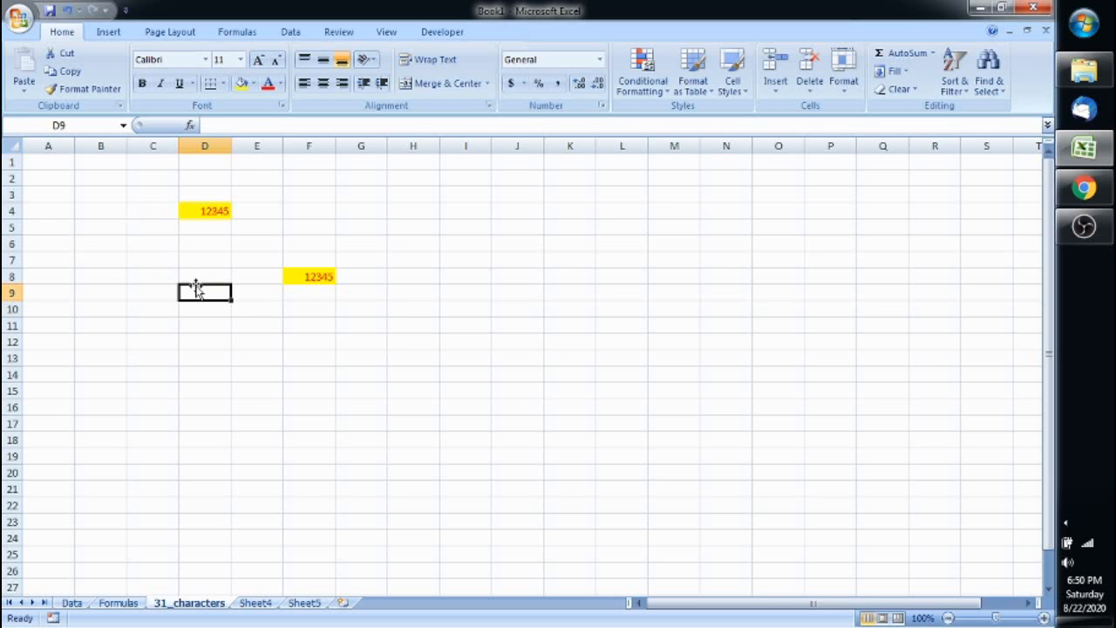
left_click(102, 89)
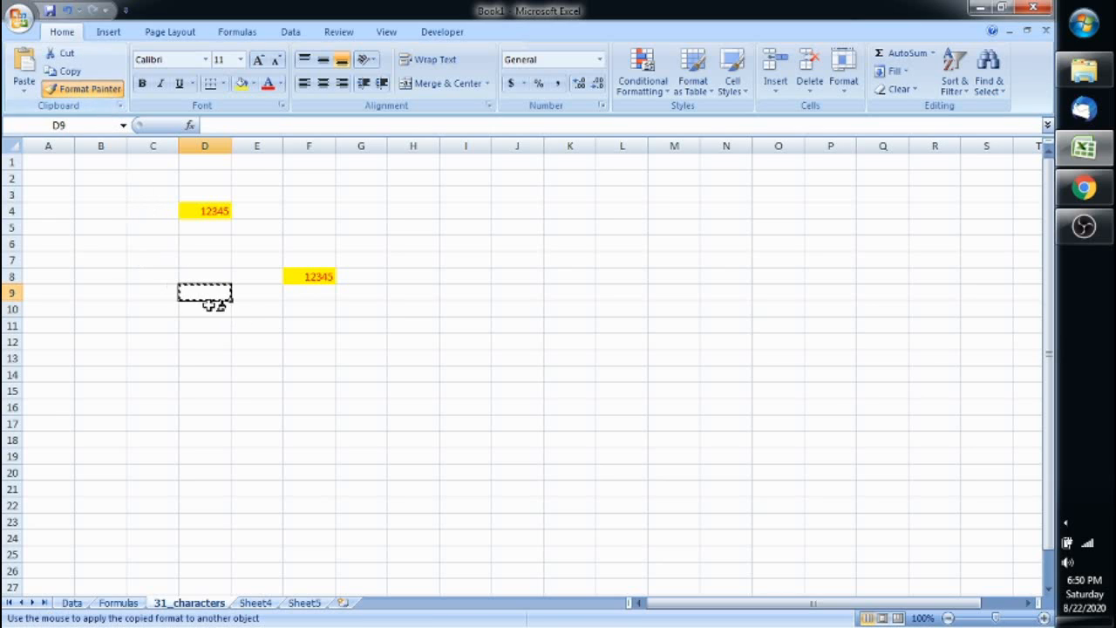
left_click(311, 279)
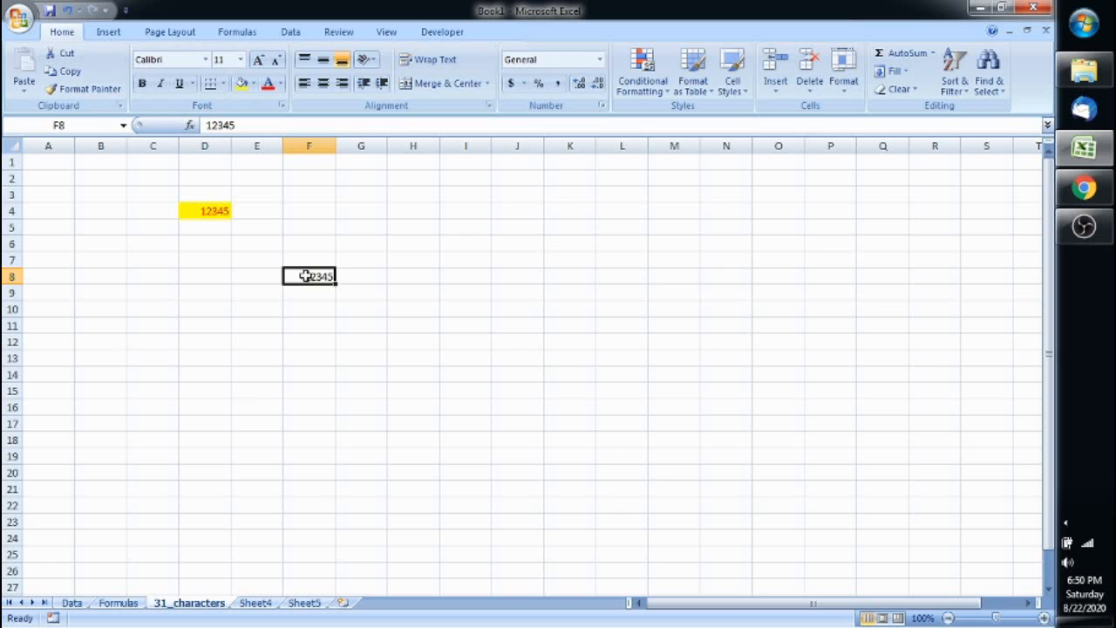
left_click_drag(168, 172, 358, 312)
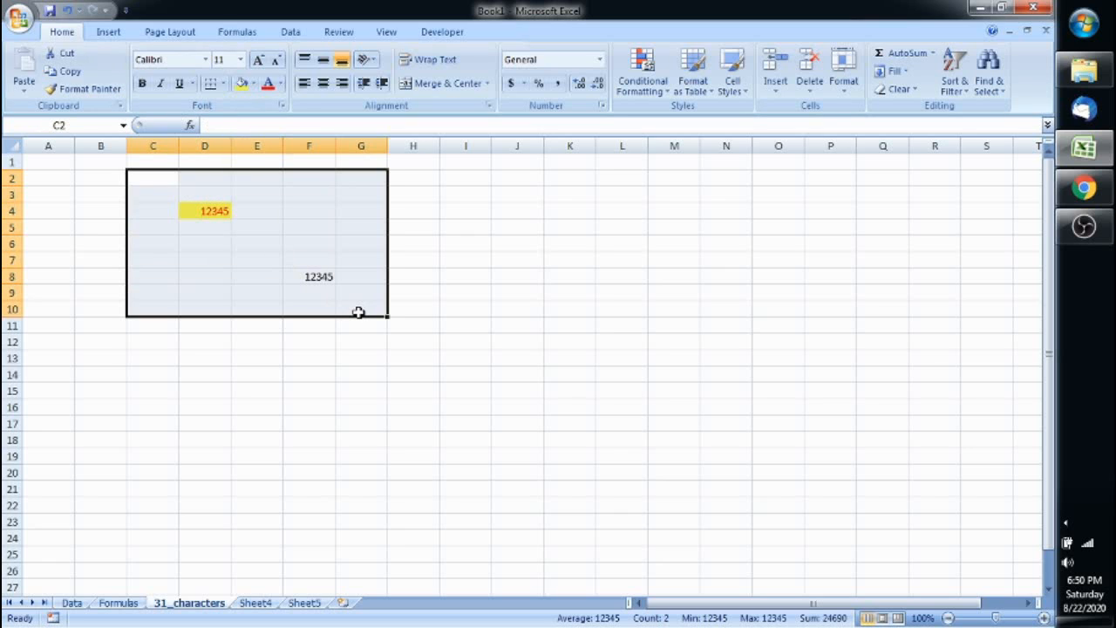
left_click(358, 312)
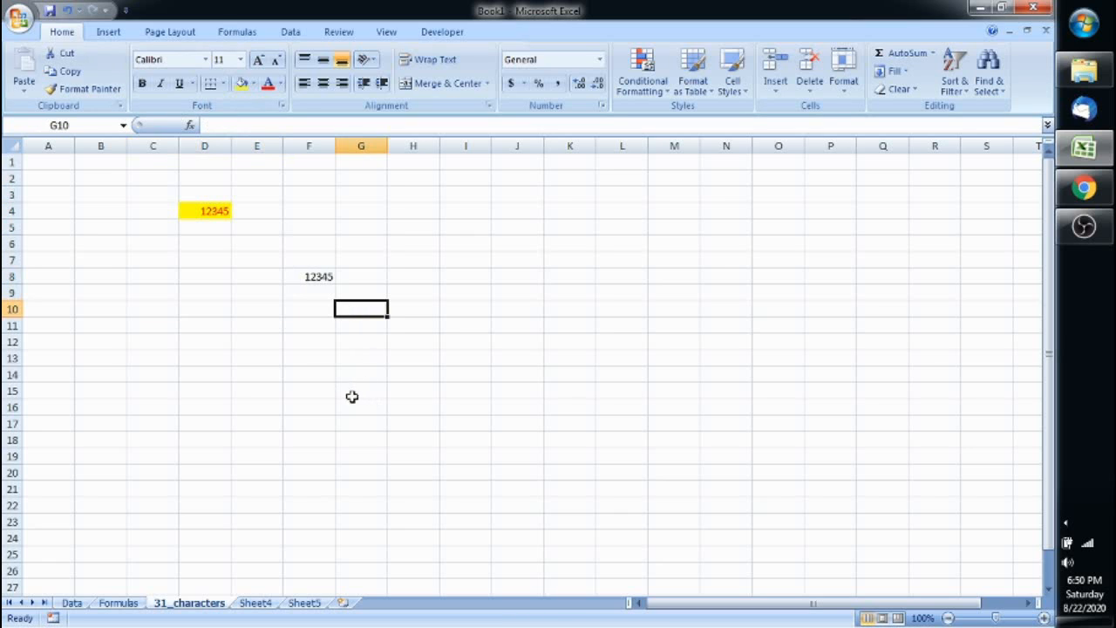
Step: Set the font of the number in cell F8 to Andalus at size 24
left_click(207, 60)
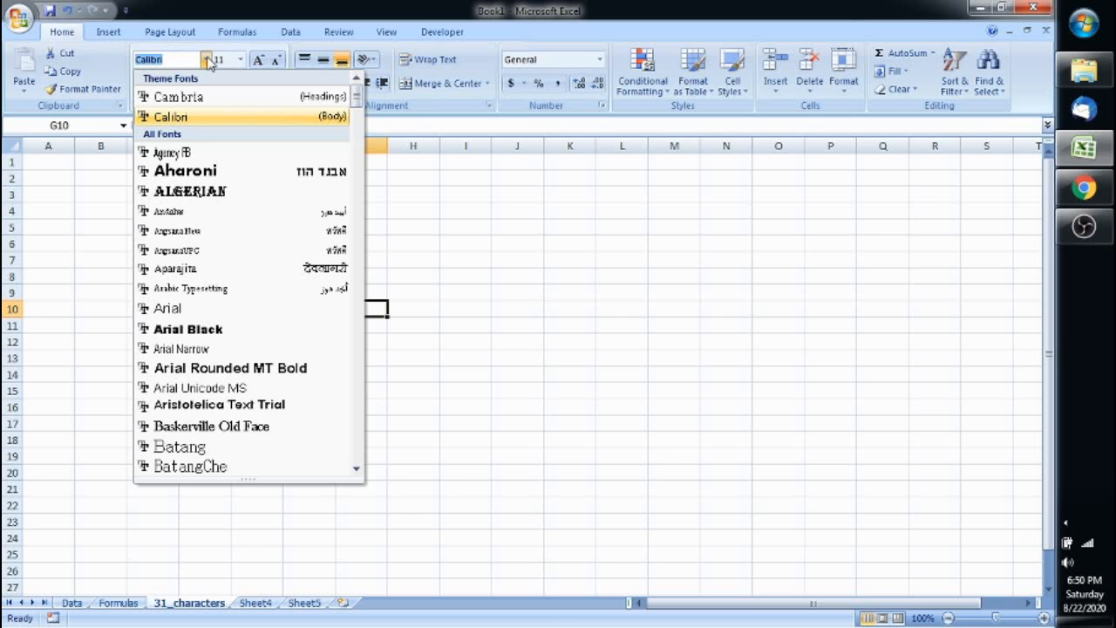
left_click(192, 191)
left_click_drag(205, 178, 355, 309)
left_click(317, 278)
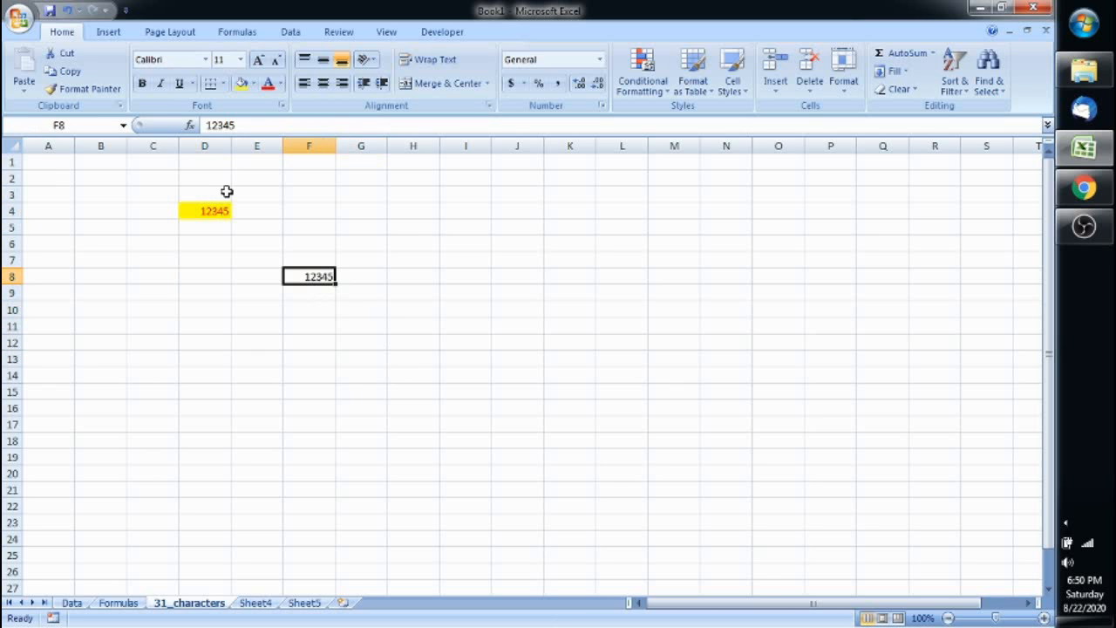
left_click(207, 60)
left_click(192, 214)
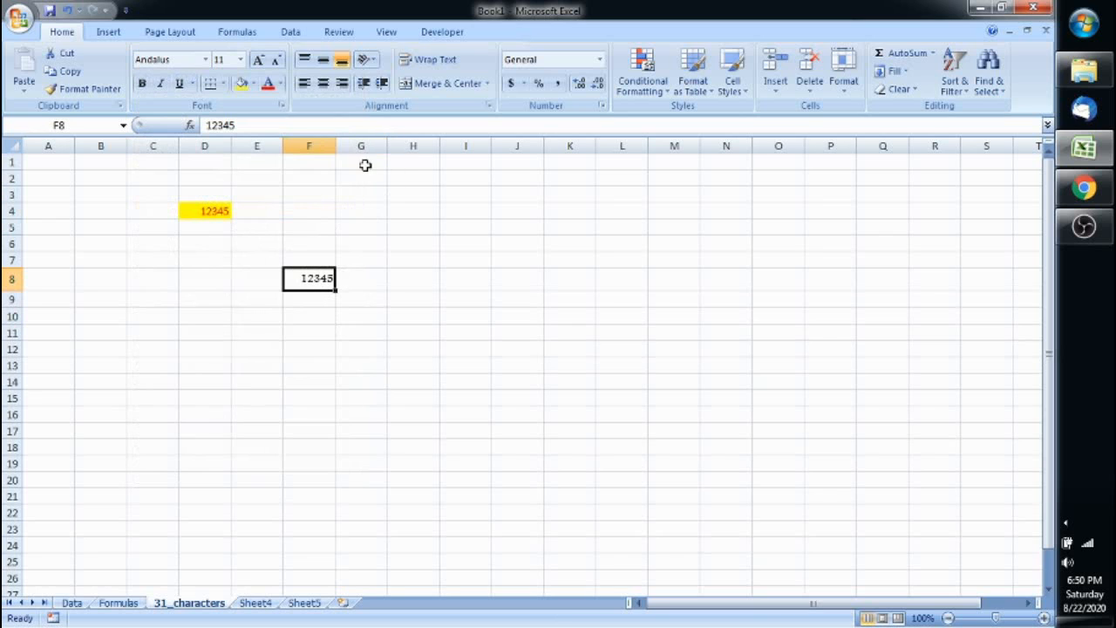
left_click(240, 59)
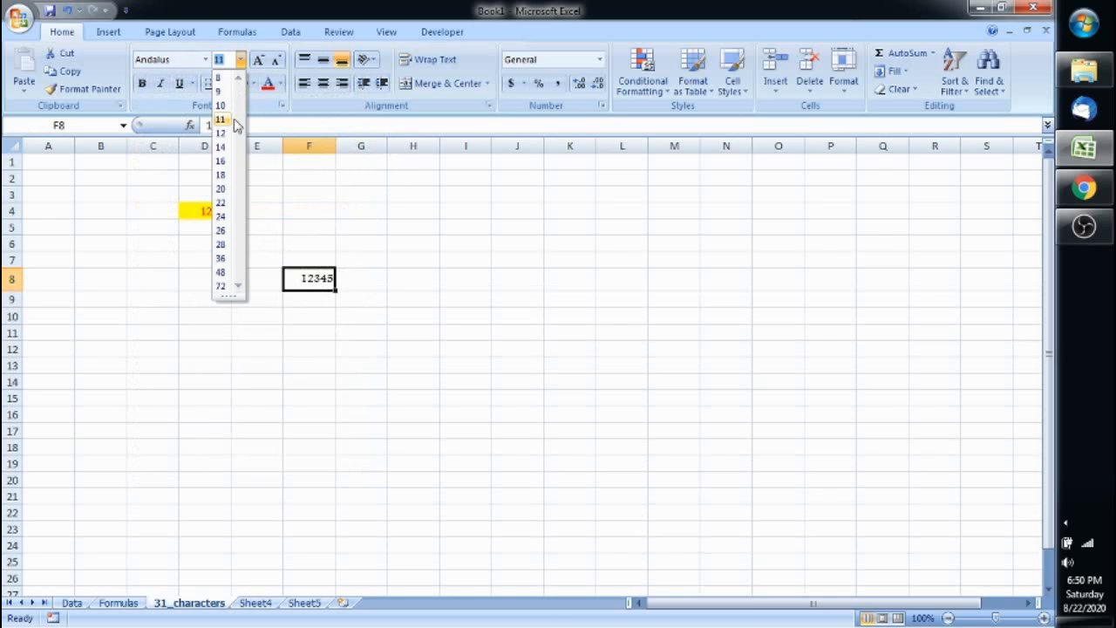
left_click(220, 216)
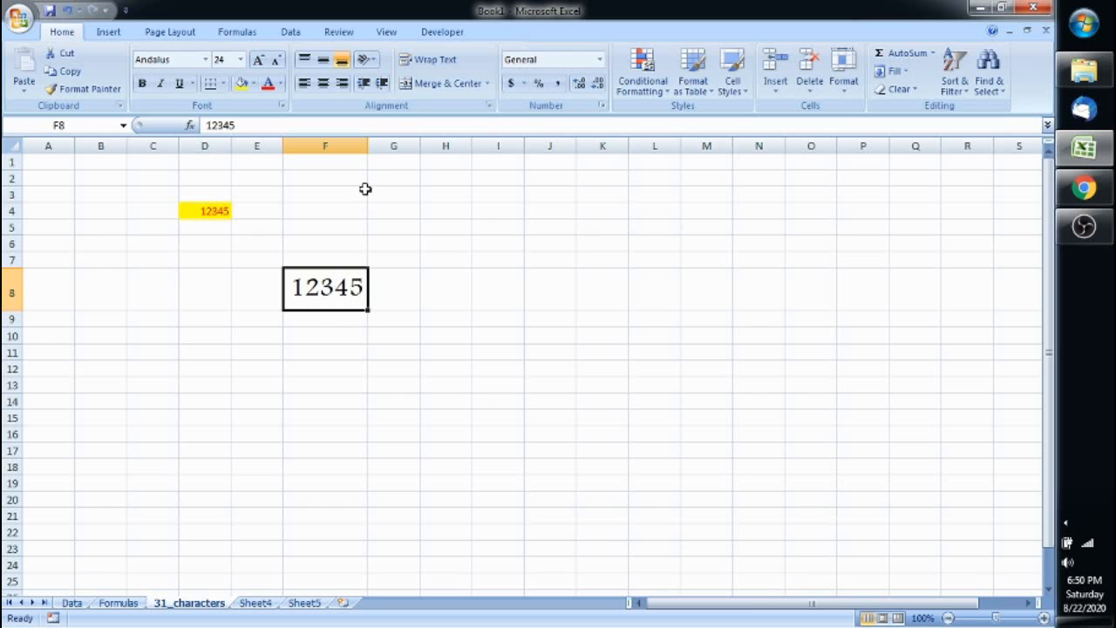
Step: Narrow column F until the number in F8 no longer fits, and undo the width change
mouse_move(365, 145)
left_mouse_down()
mouse_move(323, 143)
mouse_move(344, 145)
left_mouse_up()
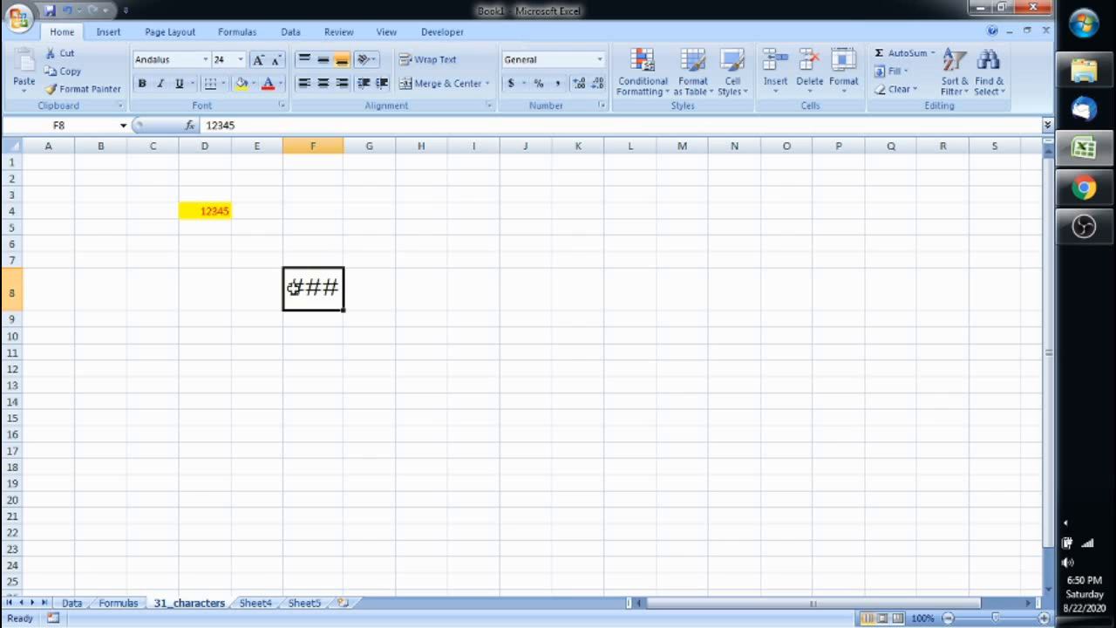
key("ctrl+z")
key("ctrl+z")
key("ctrl+z")
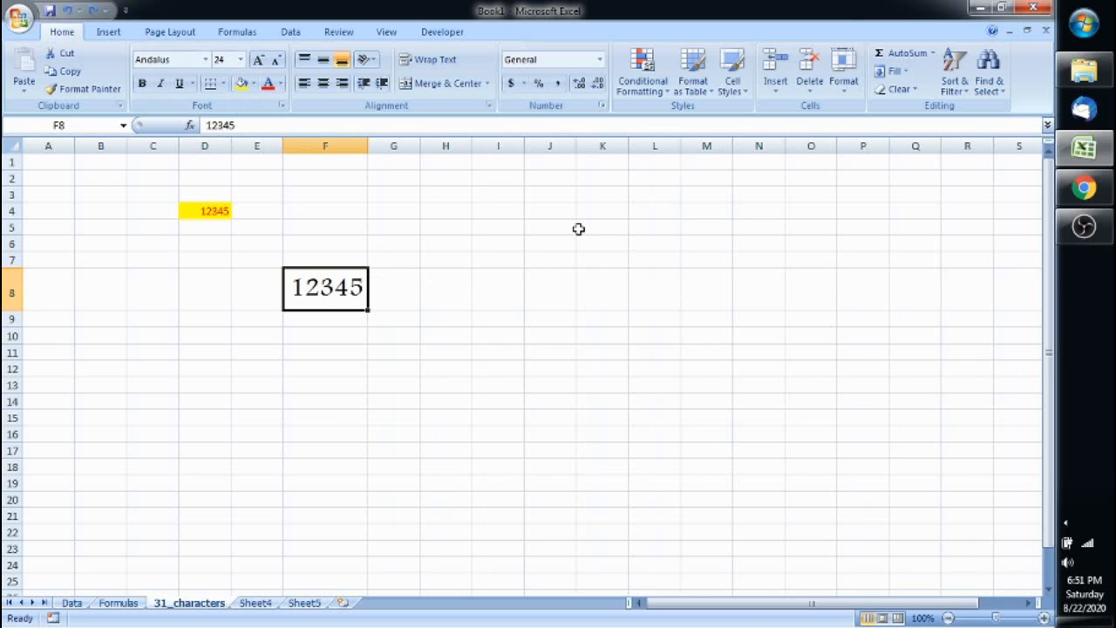
Step: Fill the range K4:L7 with a light red theme color and select cells within it to check the fill
left_click_drag(581, 206, 677, 267)
left_click(252, 82)
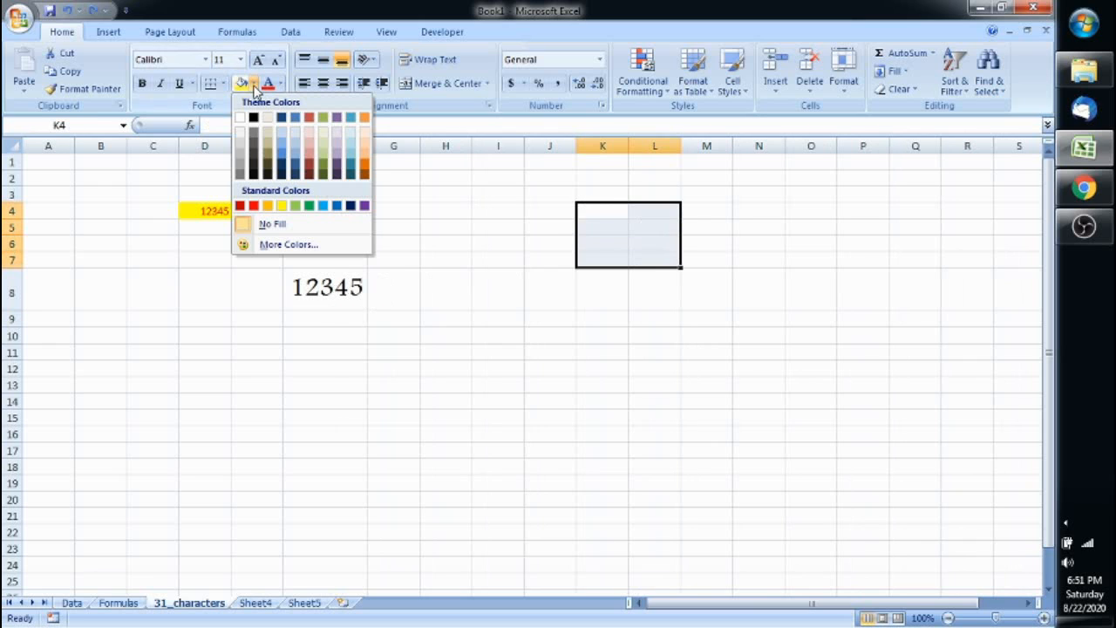
left_click(312, 154)
left_click(710, 281)
left_click_drag(601, 217, 668, 256)
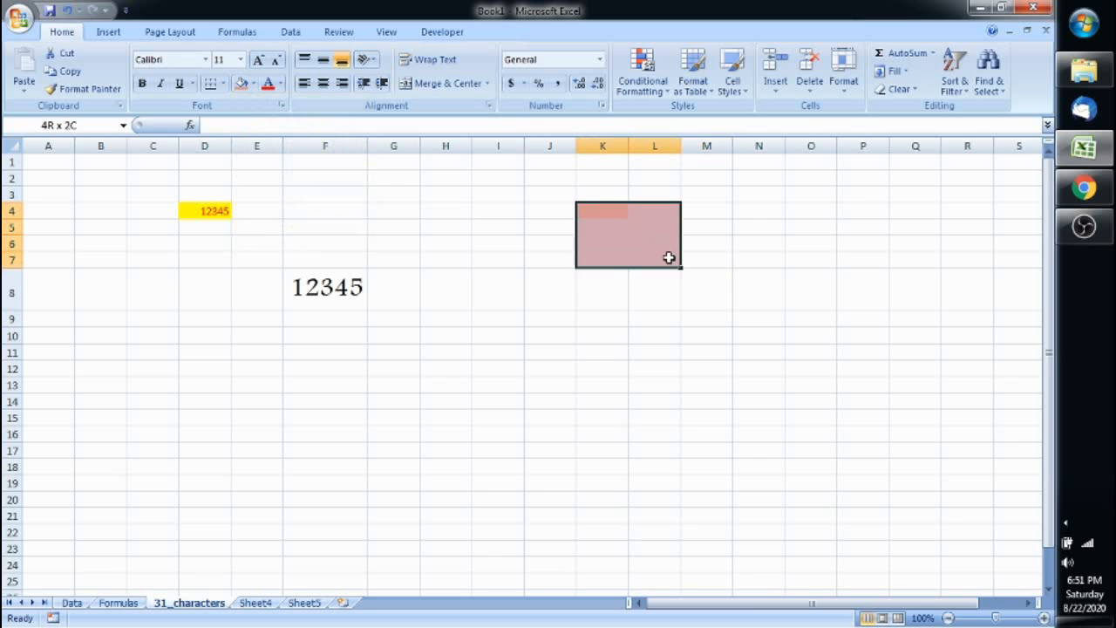
left_click(666, 259)
left_click(603, 216)
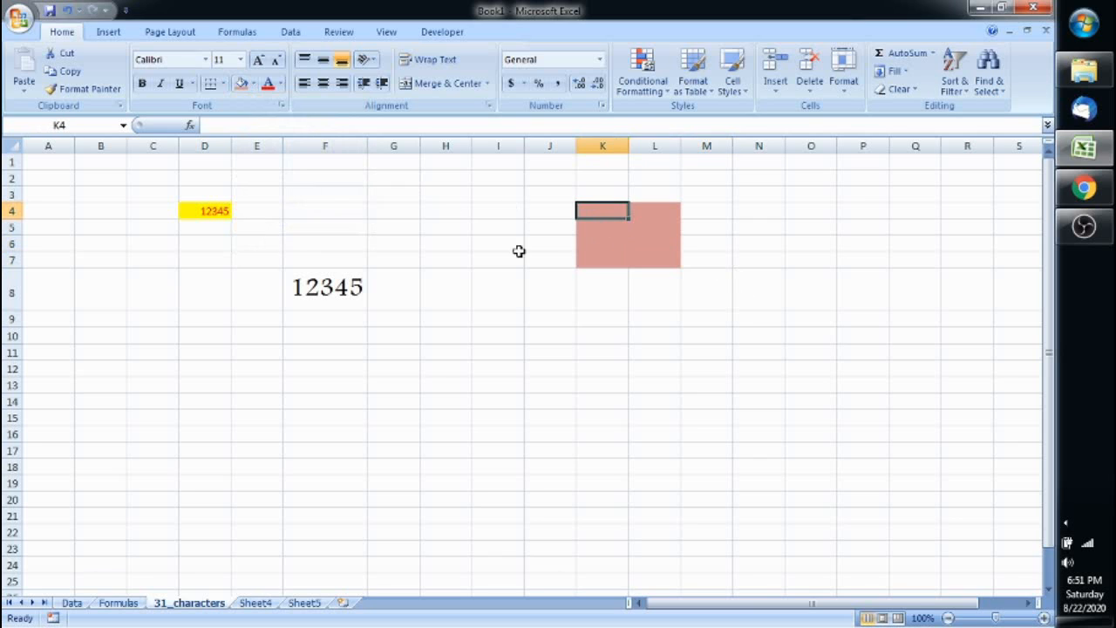
Step: Apply a red font color to cell F8, and replace it with a light blue theme color
left_click(348, 284)
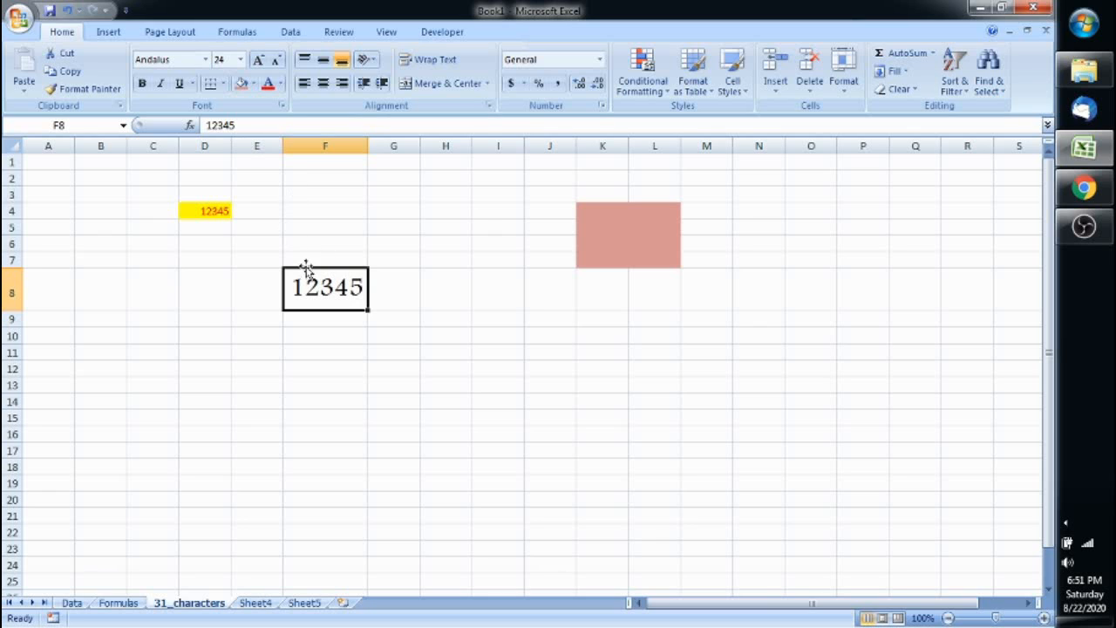
left_click(267, 84)
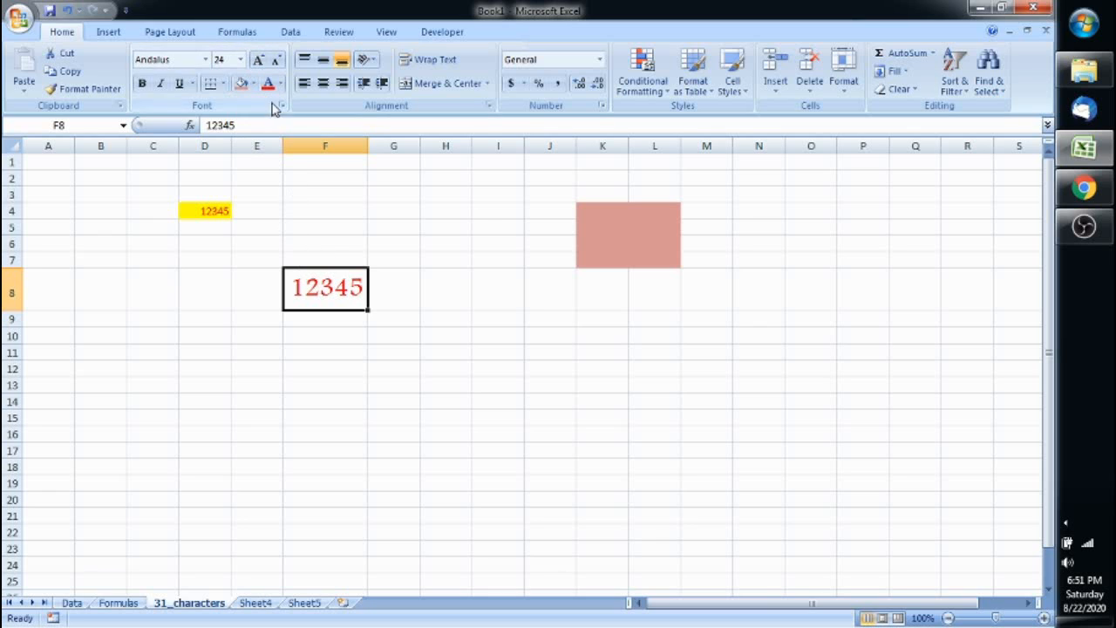
left_click(280, 84)
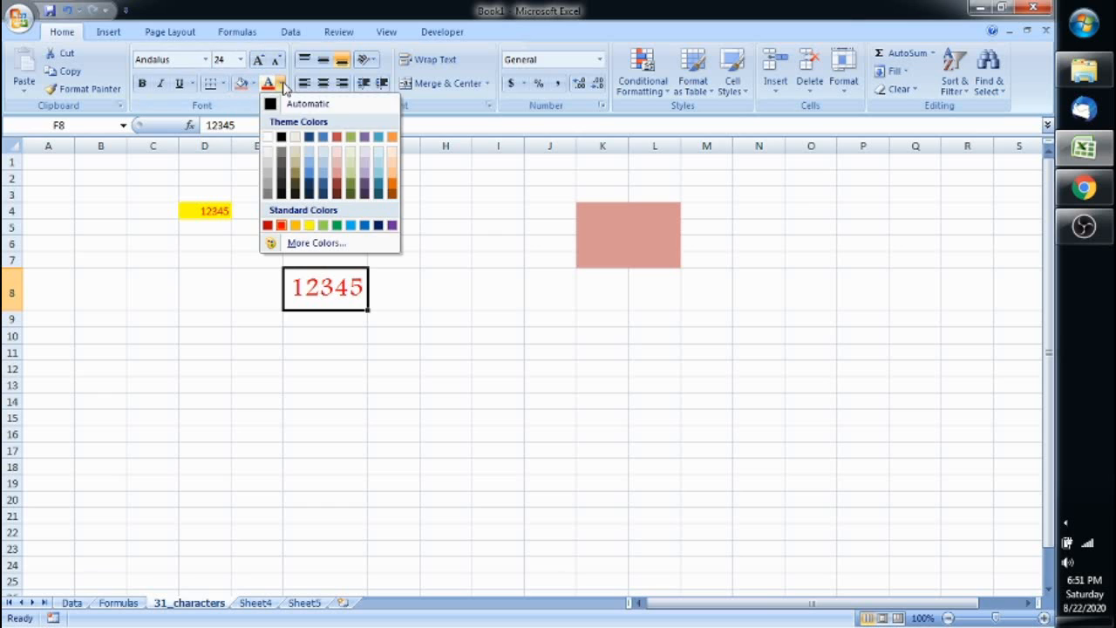
left_click(379, 160)
left_click(491, 305)
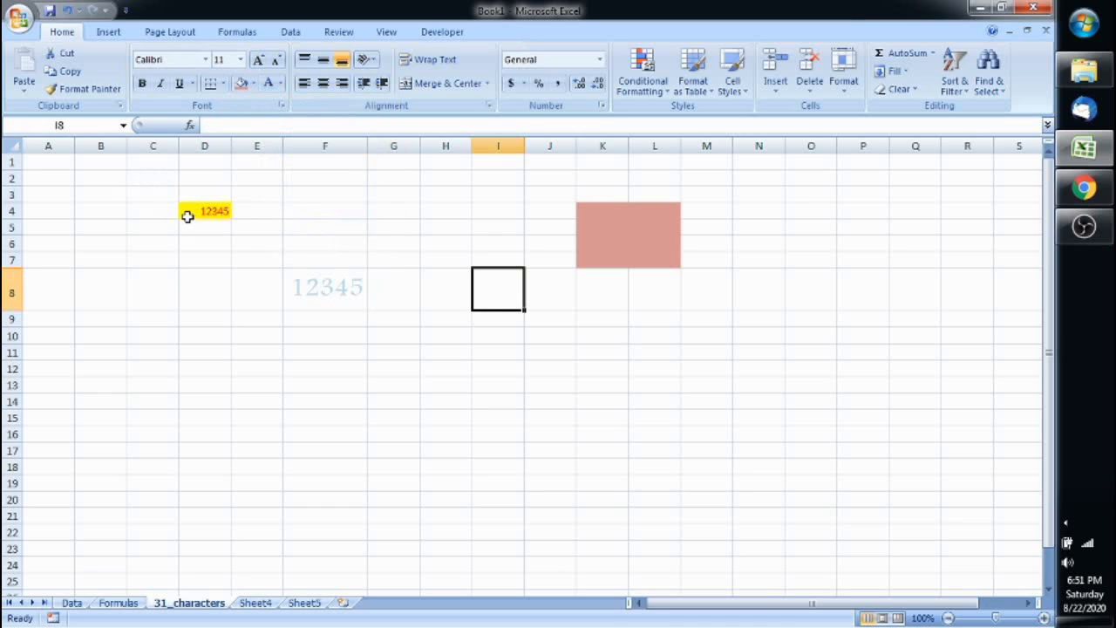
Step: Clear the contents of all cells in the worksheet and deselect the sheet
key("ctrl+a")
key("BackSpace")
key("ctrl+Return")
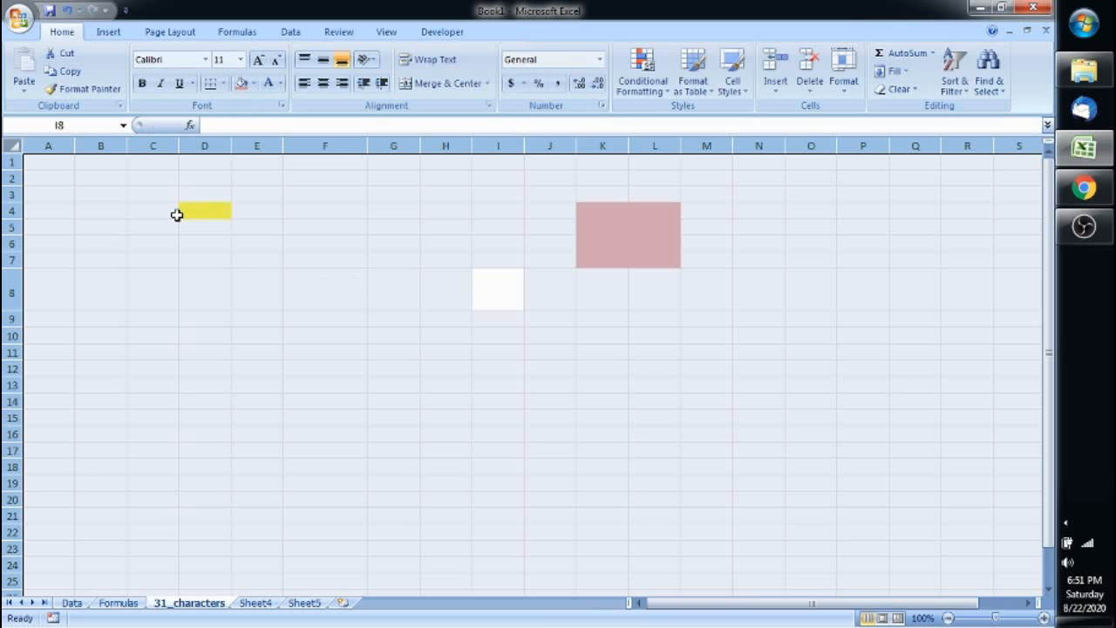
left_click(169, 224)
left_click_drag(133, 176, 70, 182)
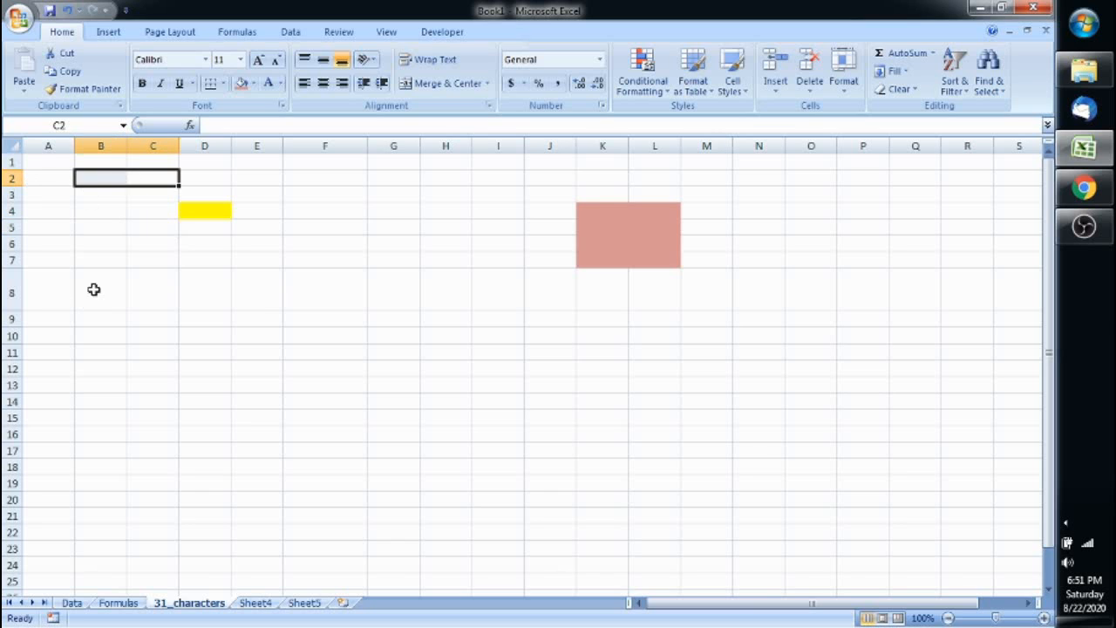
Step: Delete the rows from row 1 down past the yellow and light red filled cells
left_click(40, 162)
key("shift+space")
key("shift+Down")
key("shift+Down")
key("shift+Down")
key("shift+Down")
key("shift+Down")
key("shift+Down")
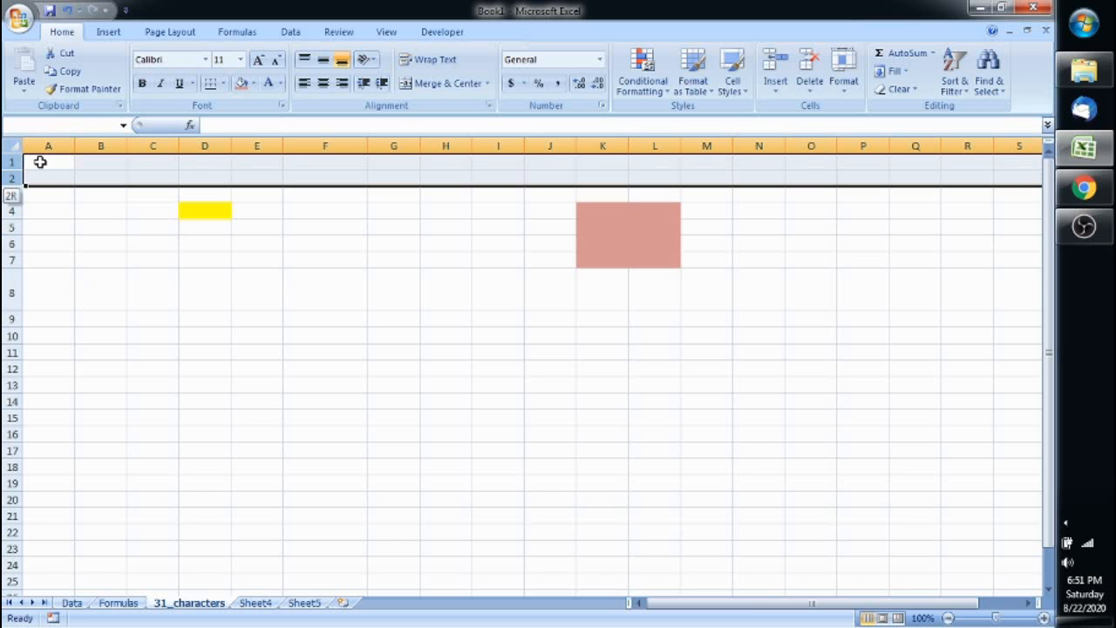
key("shift+Down")
key("shift+Down")
key("shift+Down")
key("shift+Down")
key("shift+Down")
key("shift+Down")
key("ctrl+minus")
Step: Enter "Welcome to My Channel" in cell E4 and fit column E's width to the text
left_click(40, 163)
key("Right")
key("Right")
key("Right")
key("Right")
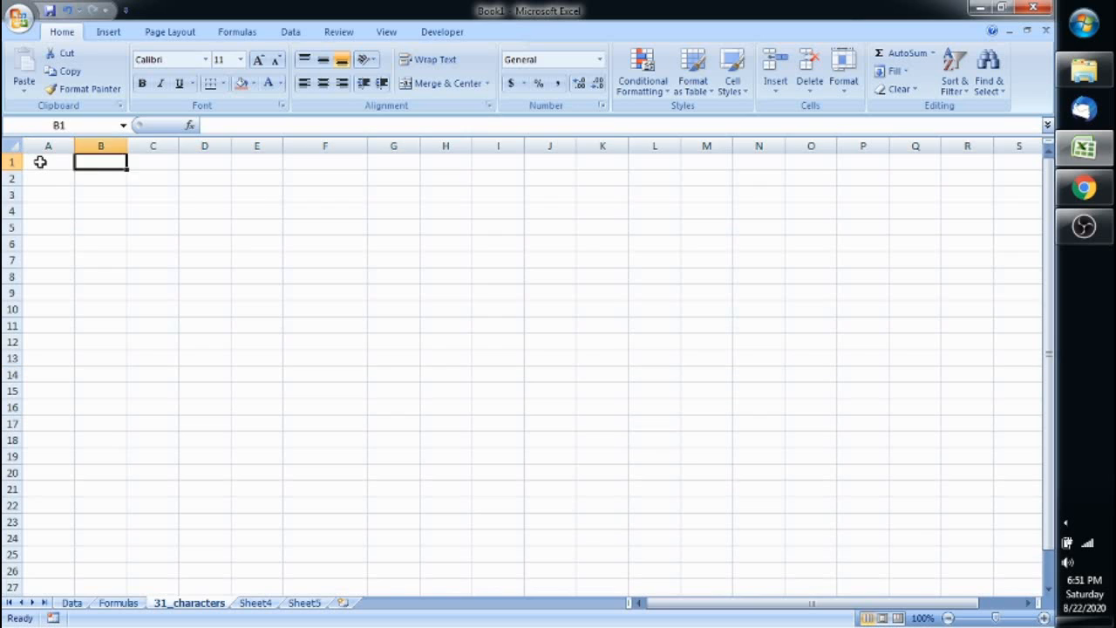
key("Down")
key("Down")
key("Down")
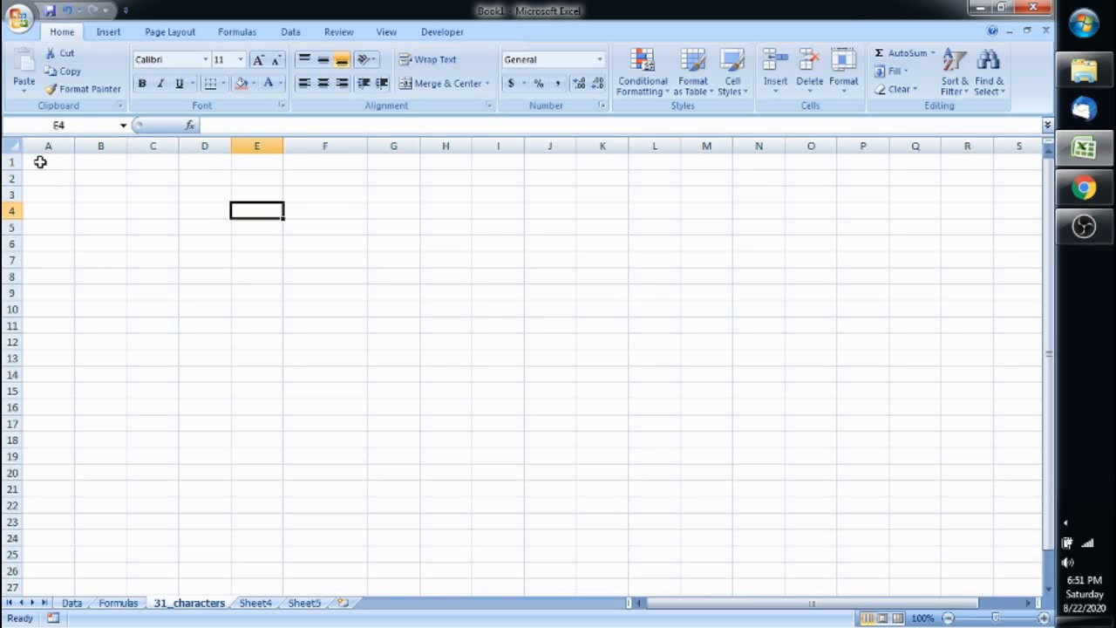
type("Wel")
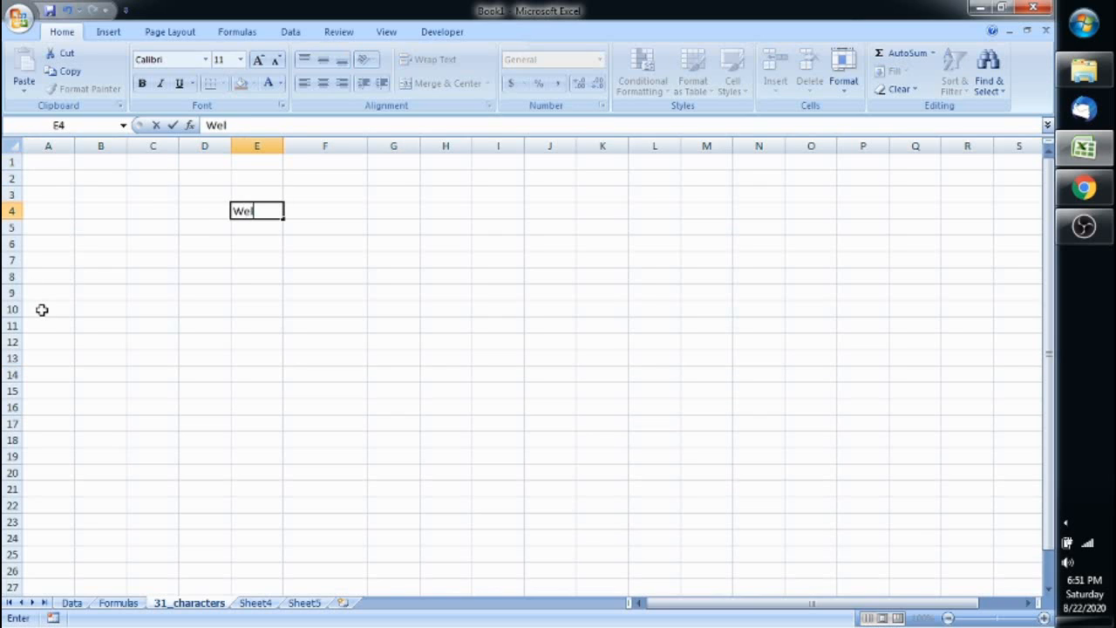
type("come to My Channel")
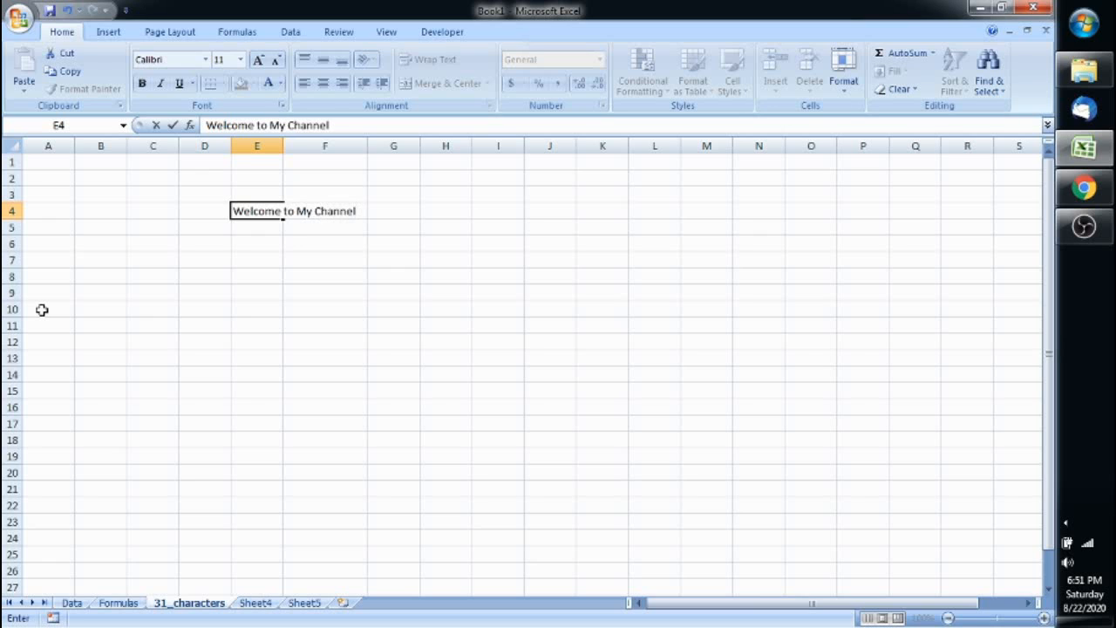
key("Return")
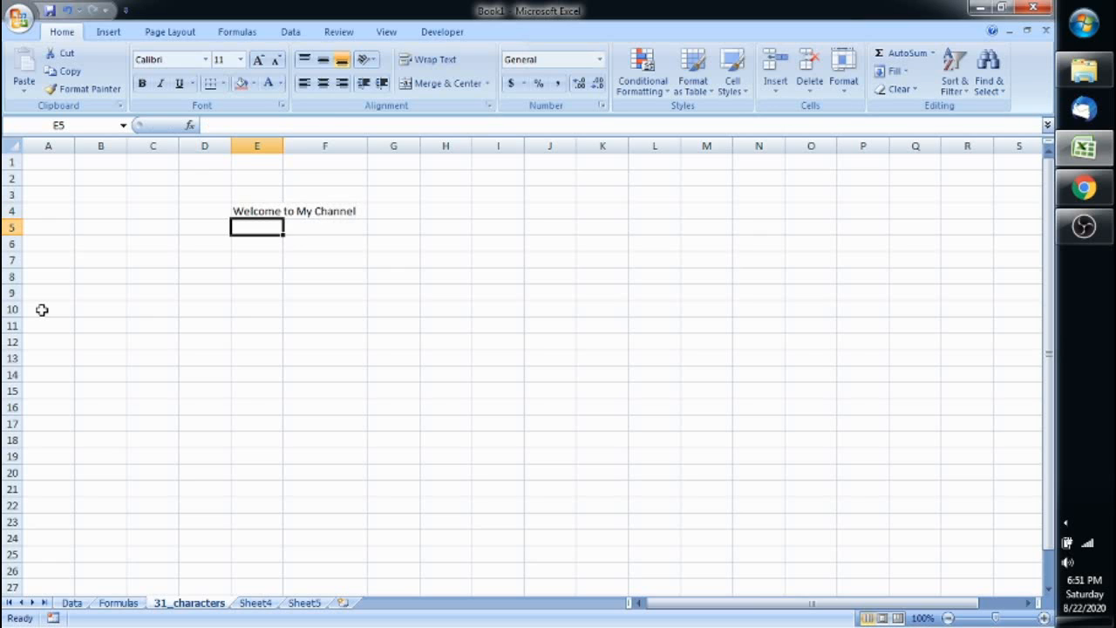
key("Up")
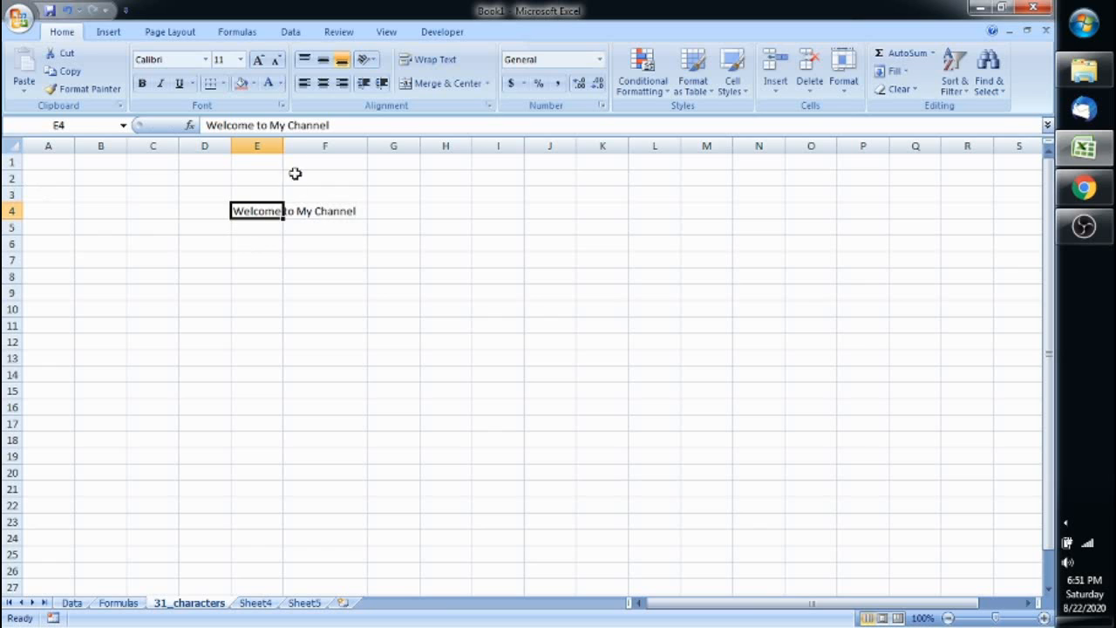
double_click(283, 146)
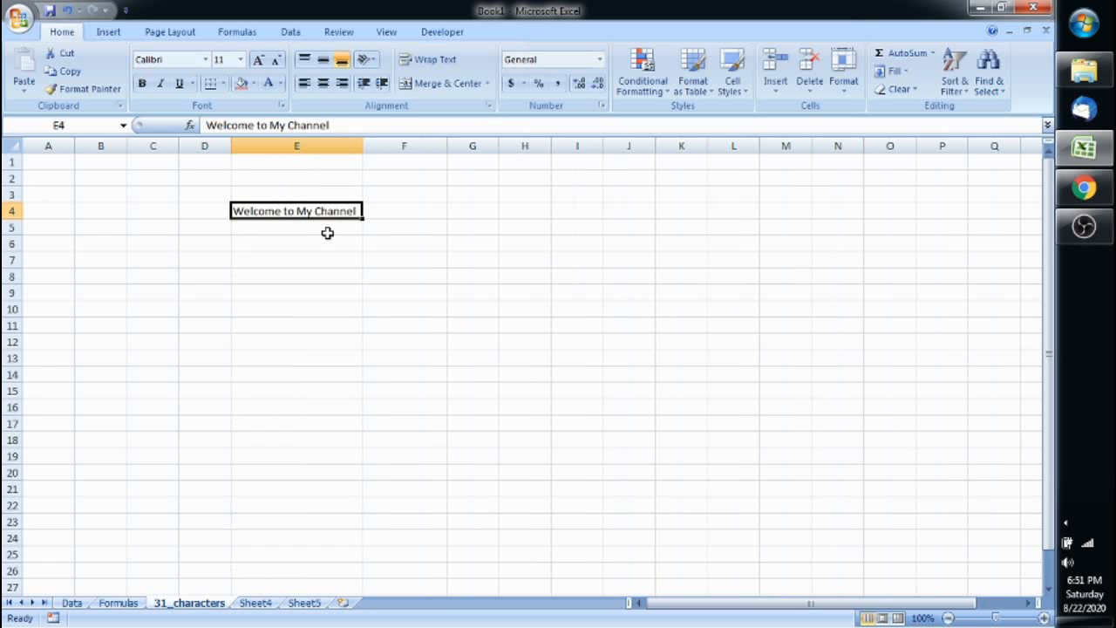
Step: Try middle, left and right alignment on E4's text, finishing with it top-aligned and horizontally centered
left_click(323, 61)
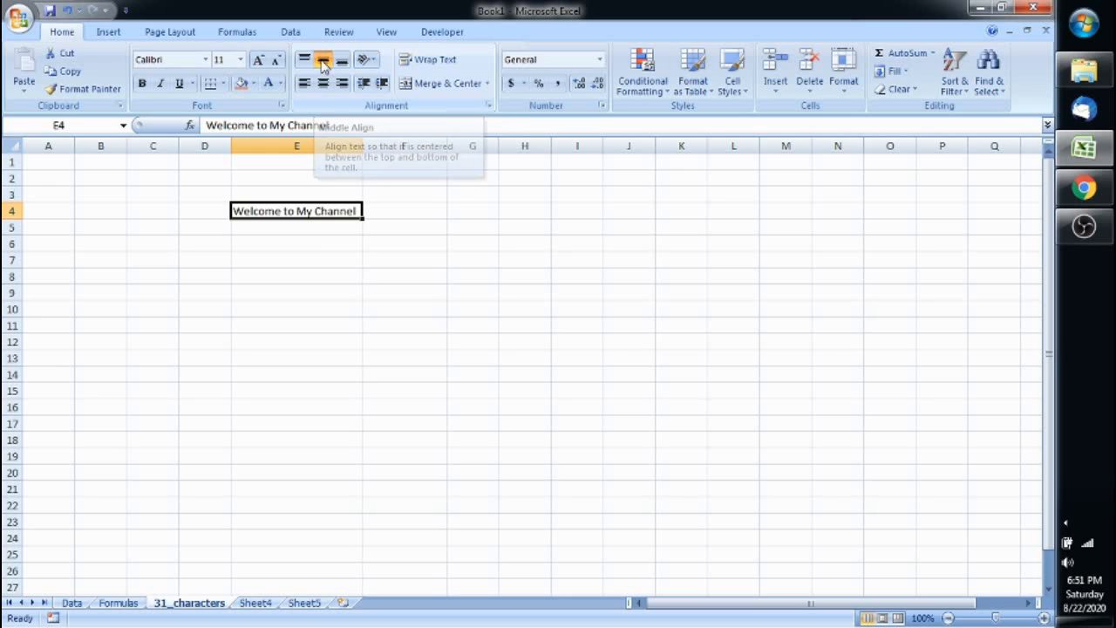
left_click(323, 82)
left_click(305, 86)
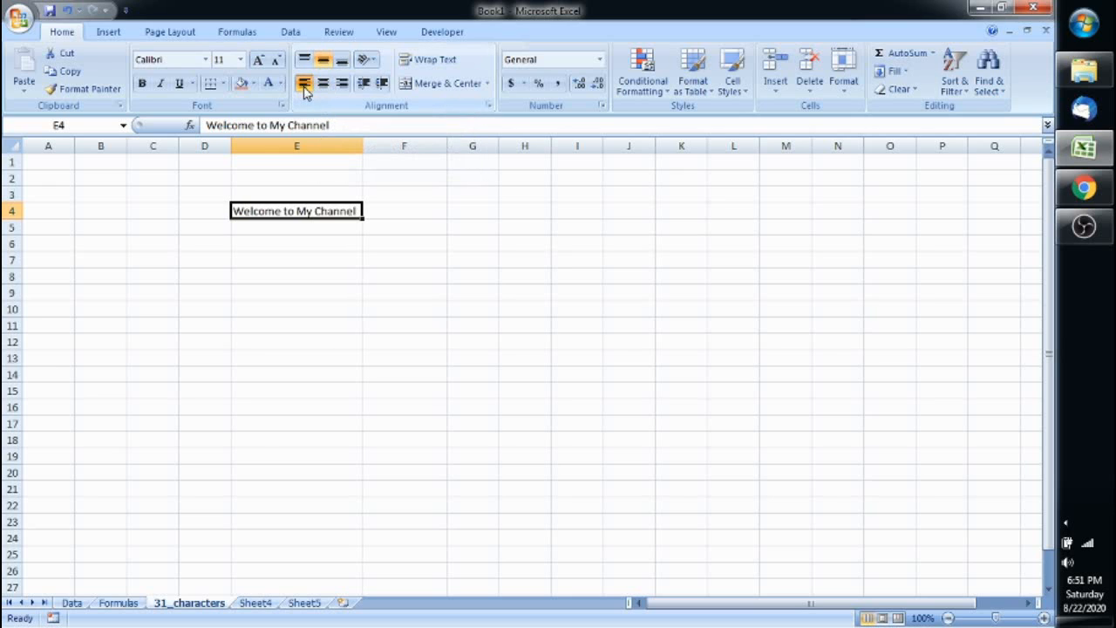
left_click(304, 61)
left_click(323, 84)
left_click(343, 85)
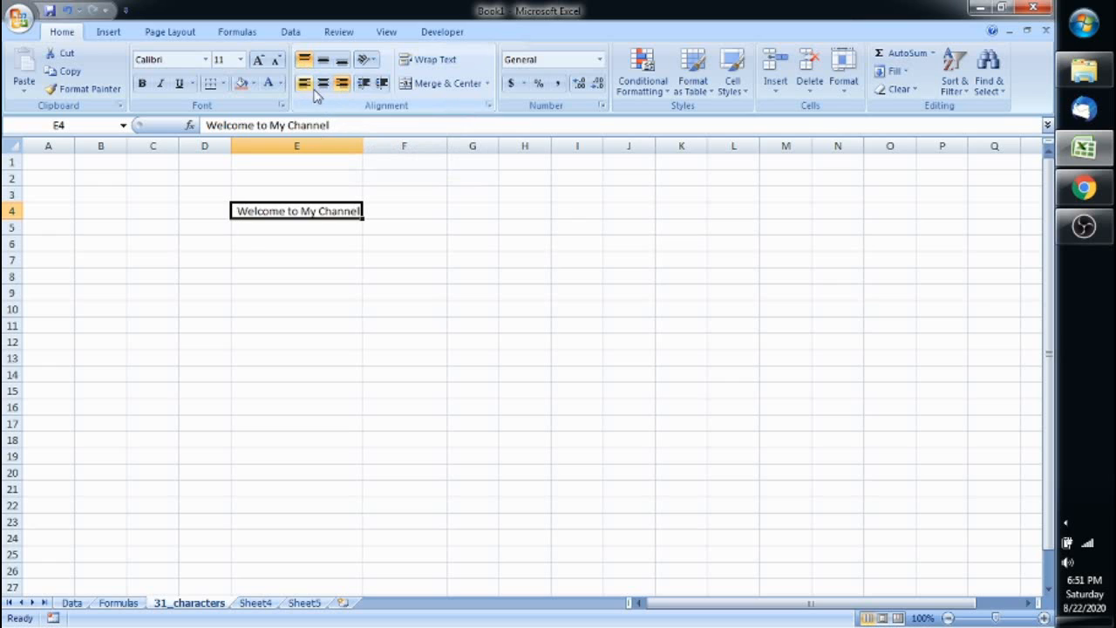
left_click(305, 85)
left_click(323, 81)
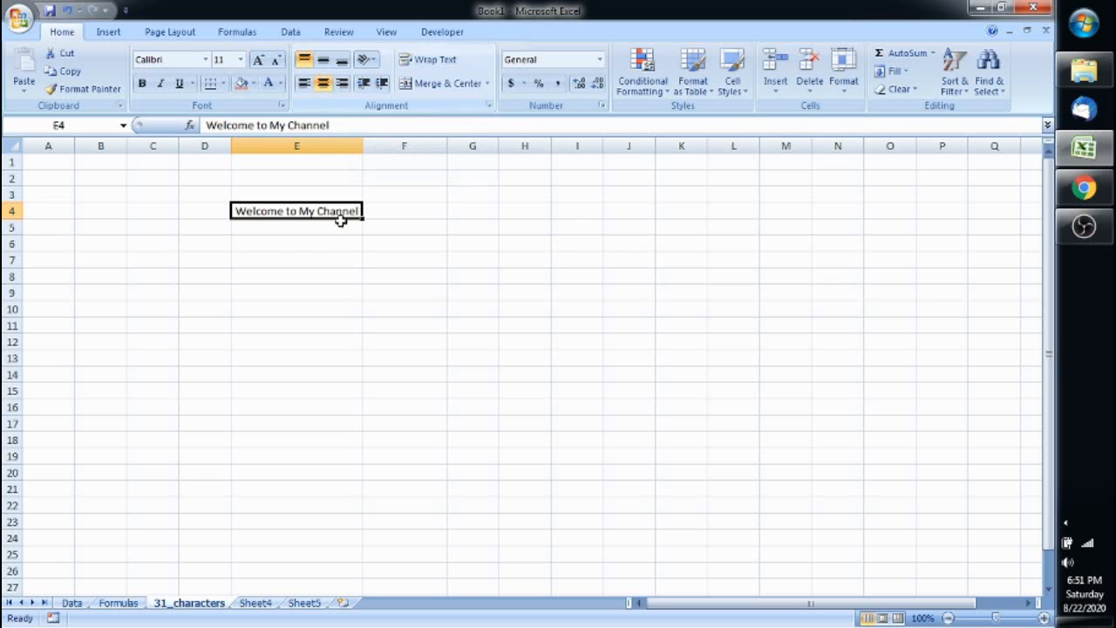
left_click(340, 274)
left_click(335, 211)
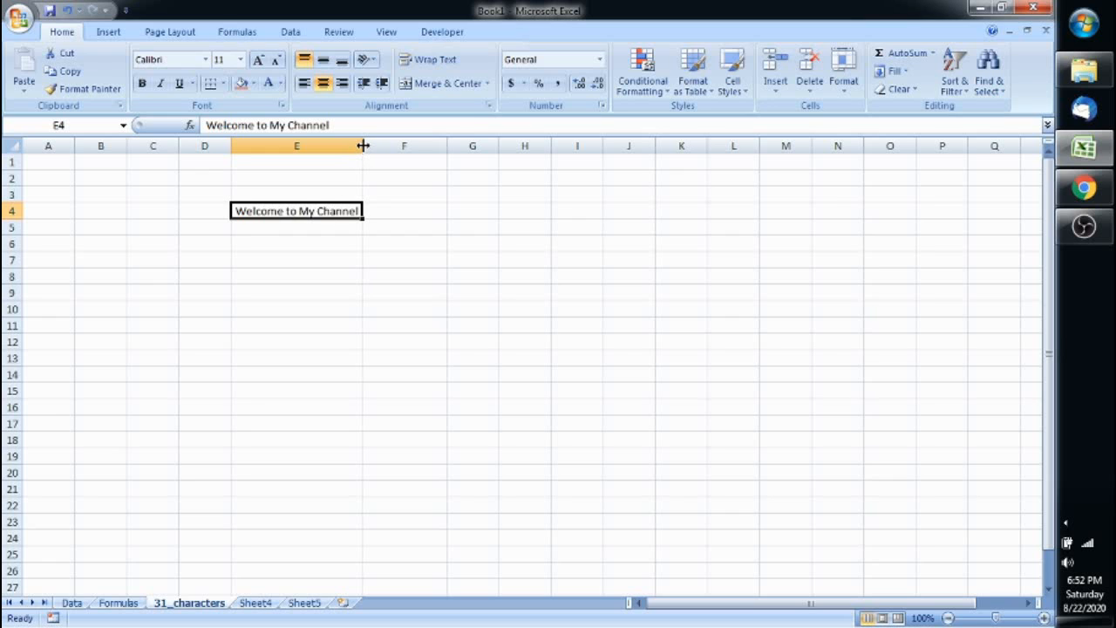
Step: Narrow column E so its text overflows, compare cells D4 and E4, and turn on text wrapping for E4
left_click_drag(362, 145, 360, 145)
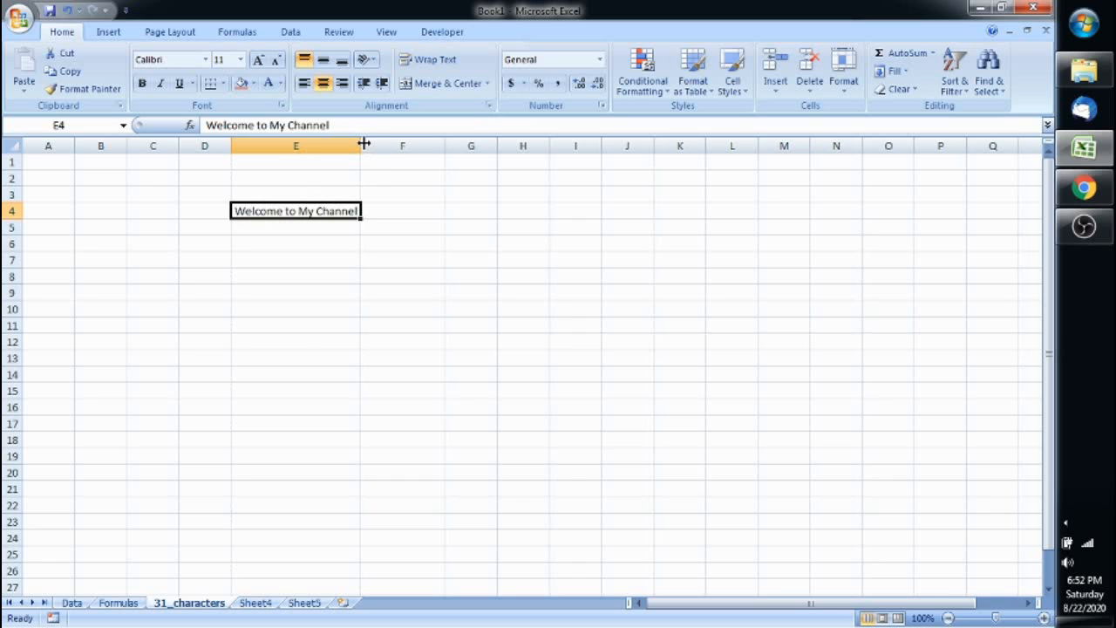
left_click_drag(364, 144, 304, 144)
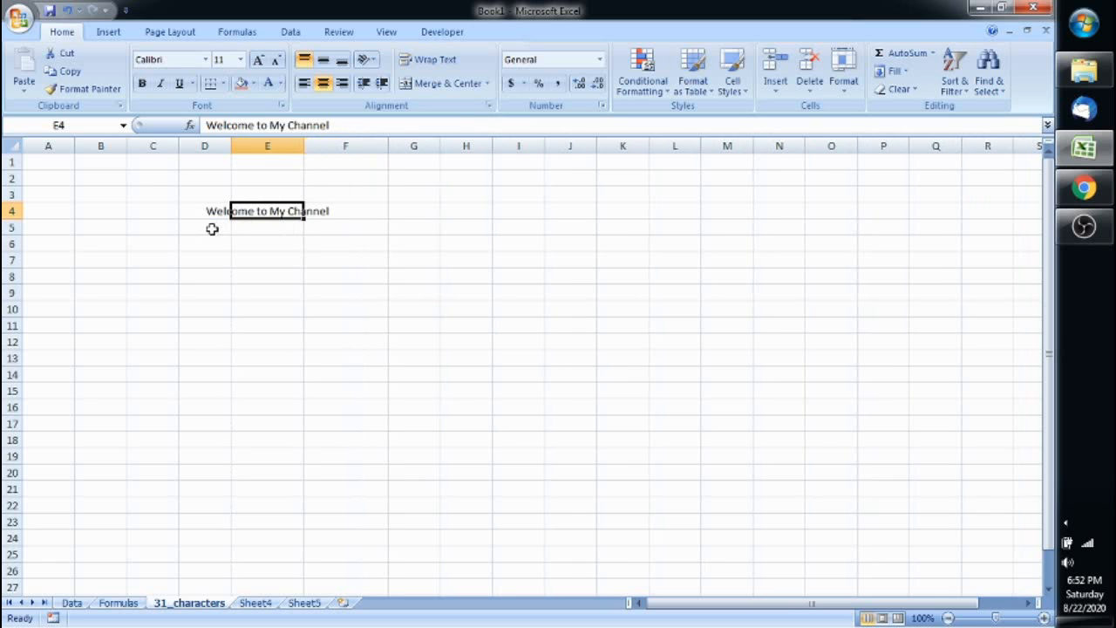
left_click(206, 215)
left_click(268, 209)
left_click(200, 210)
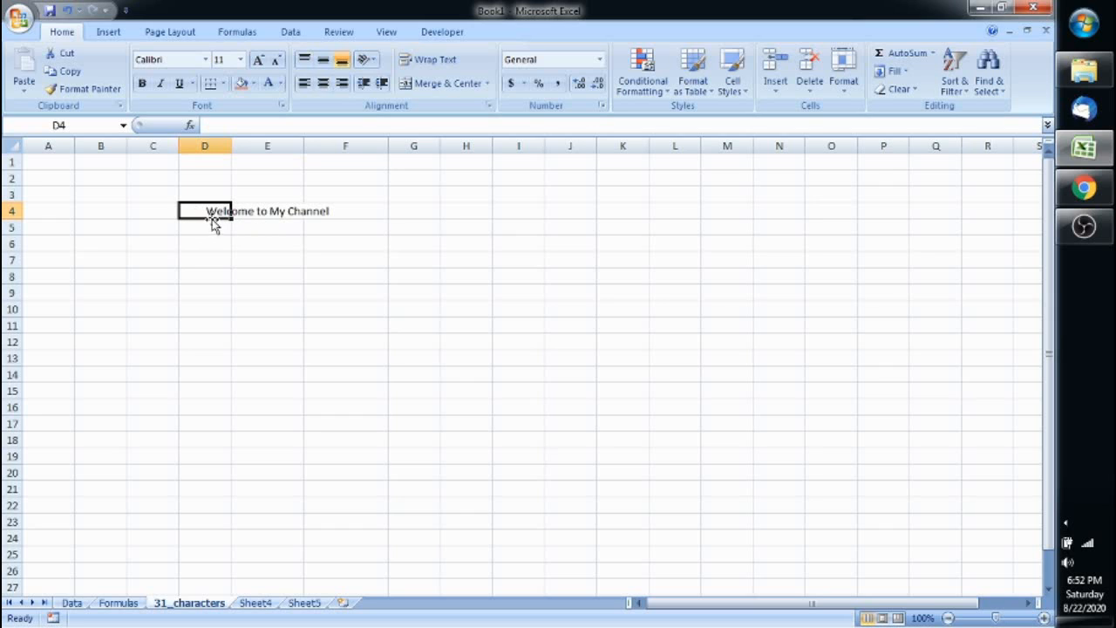
left_click(255, 215)
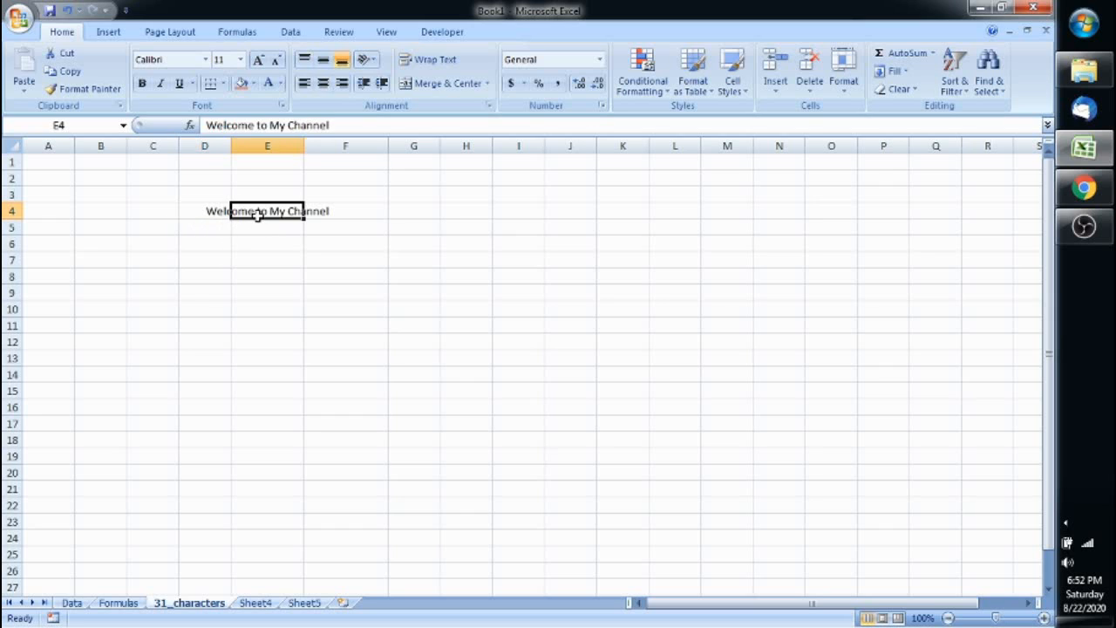
left_click(430, 62)
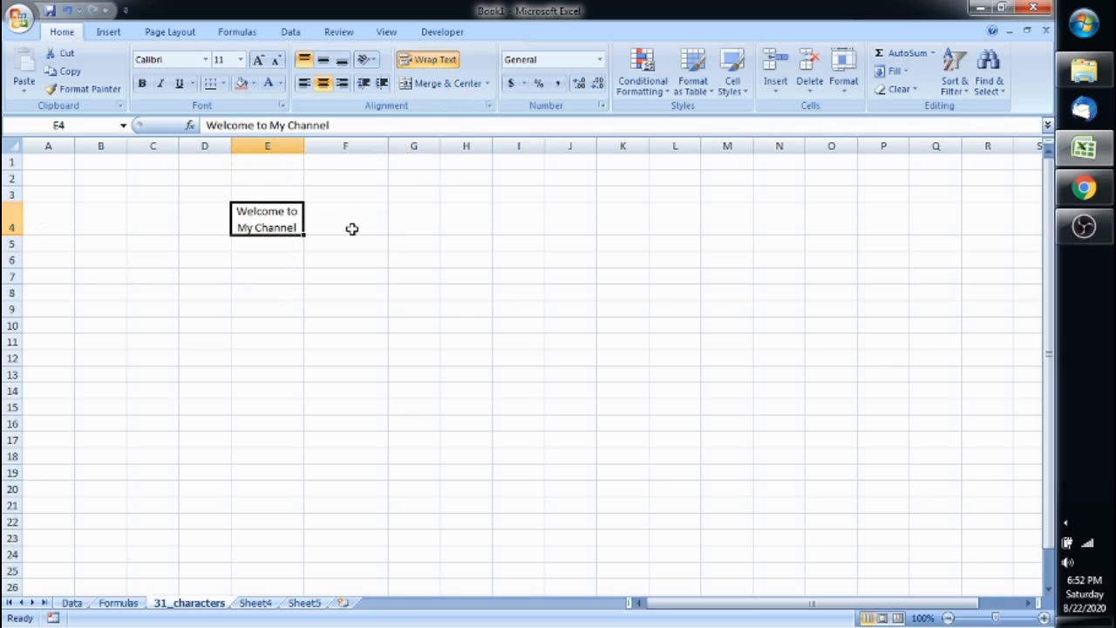
Step: Clear the welcome text from cell E4
left_click_drag(509, 222, 567, 225)
left_click(300, 225)
key("ctrl+c")
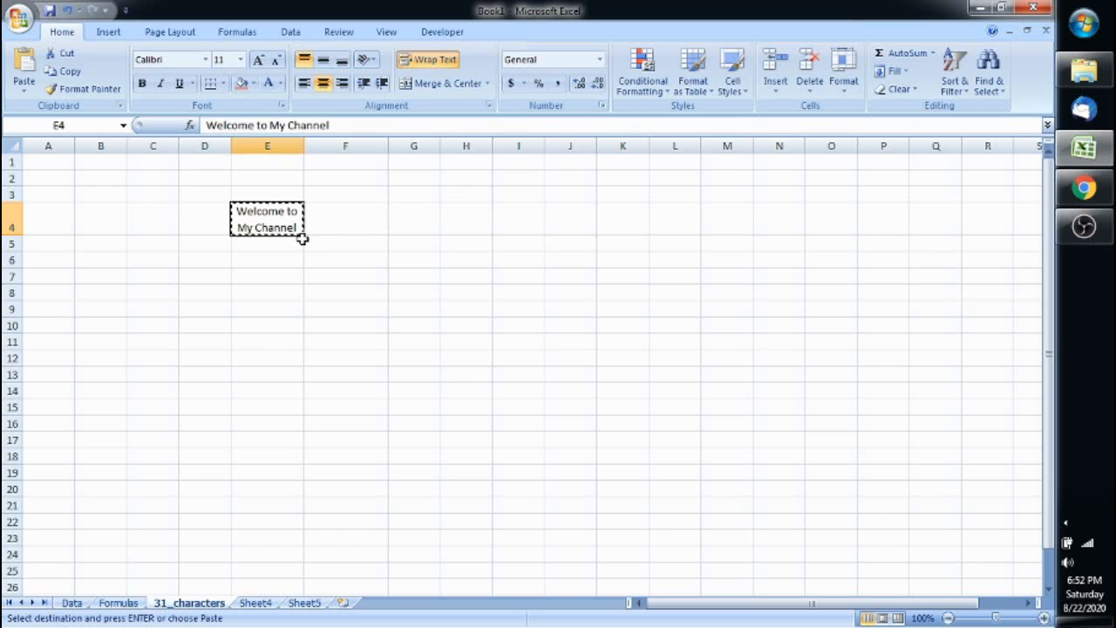
key("BackSpace")
key("Return")
key("Up")
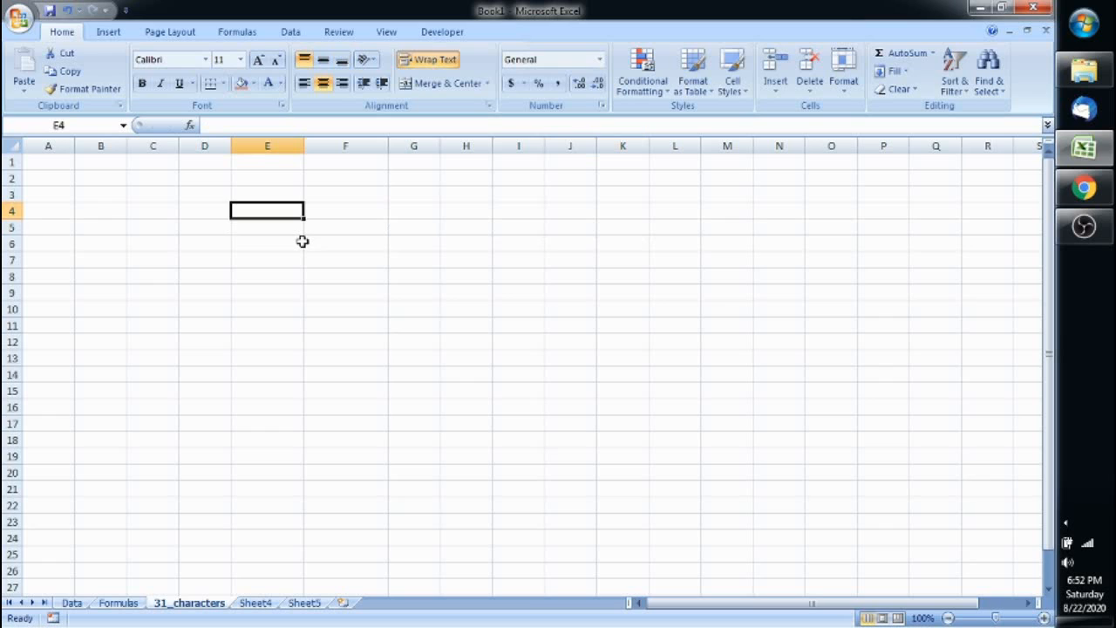
Step: Merge and center the cells E4:J4
key("shift+Right")
key("shift+Right")
key("shift+Right")
key("shift+Right")
key("shift+Right")
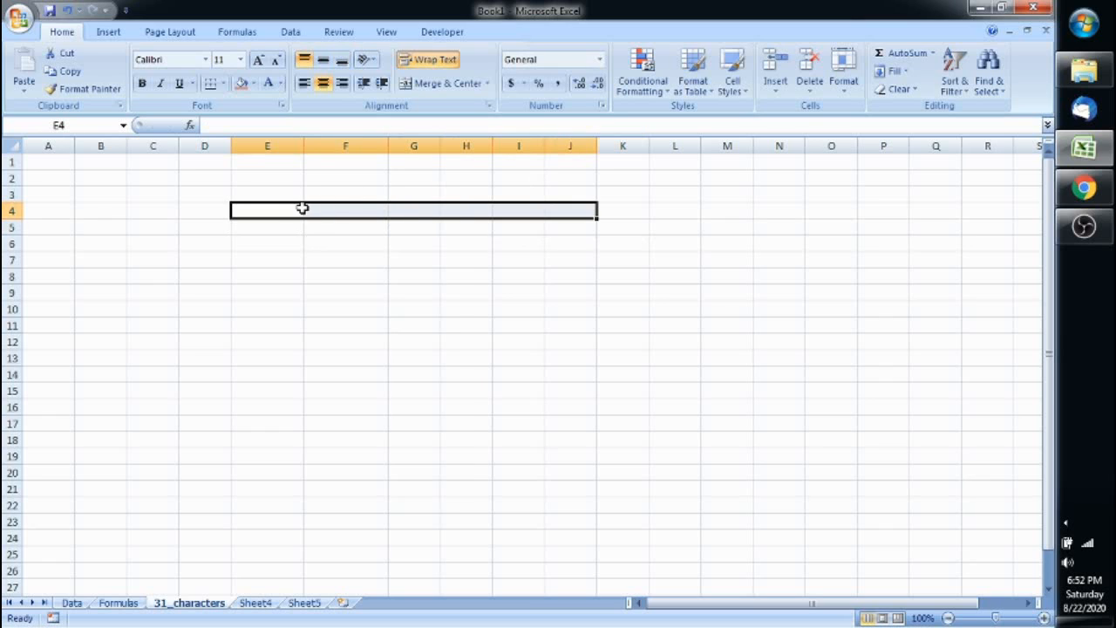
left_click_drag(282, 209, 576, 209)
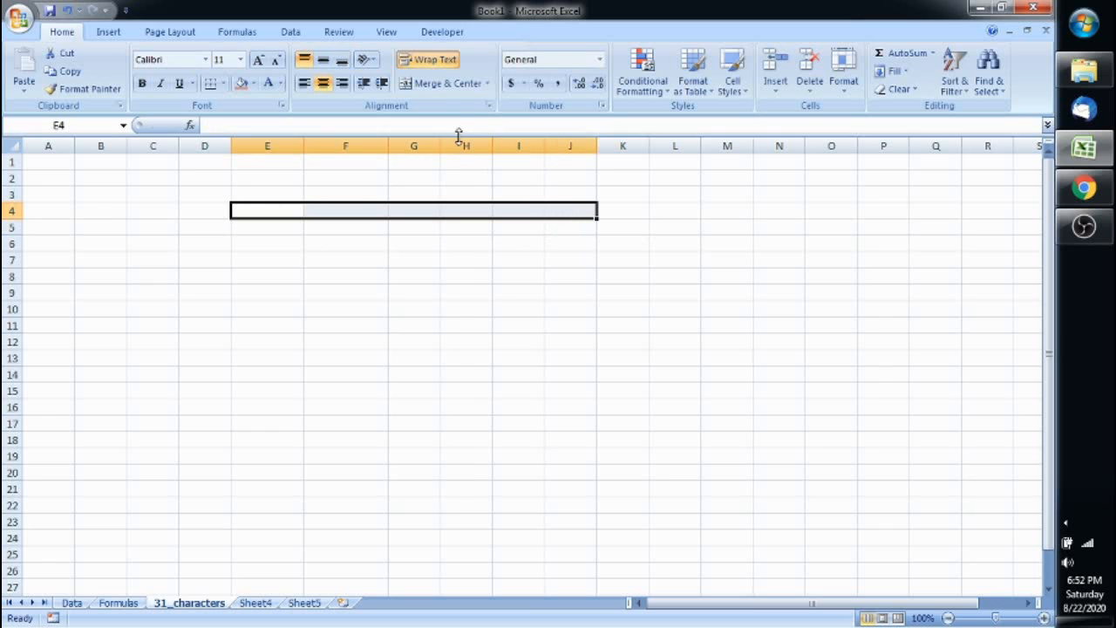
left_click(444, 87)
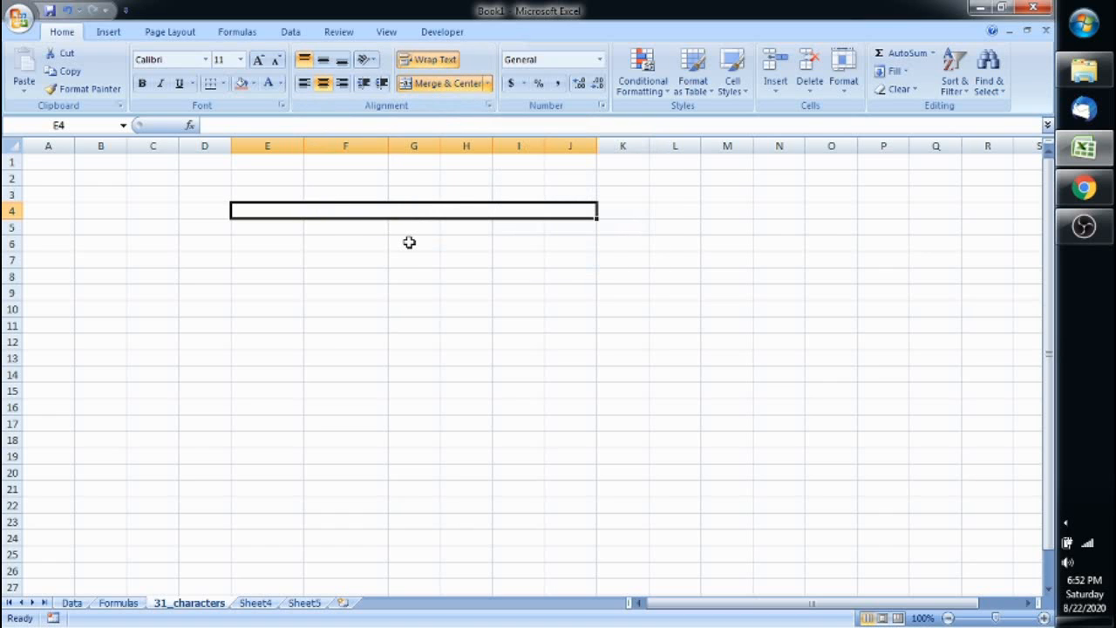
Step: Enter "Welcome to my Channel" in the merged cell E4, keeping the cell selected
type("Welcome")
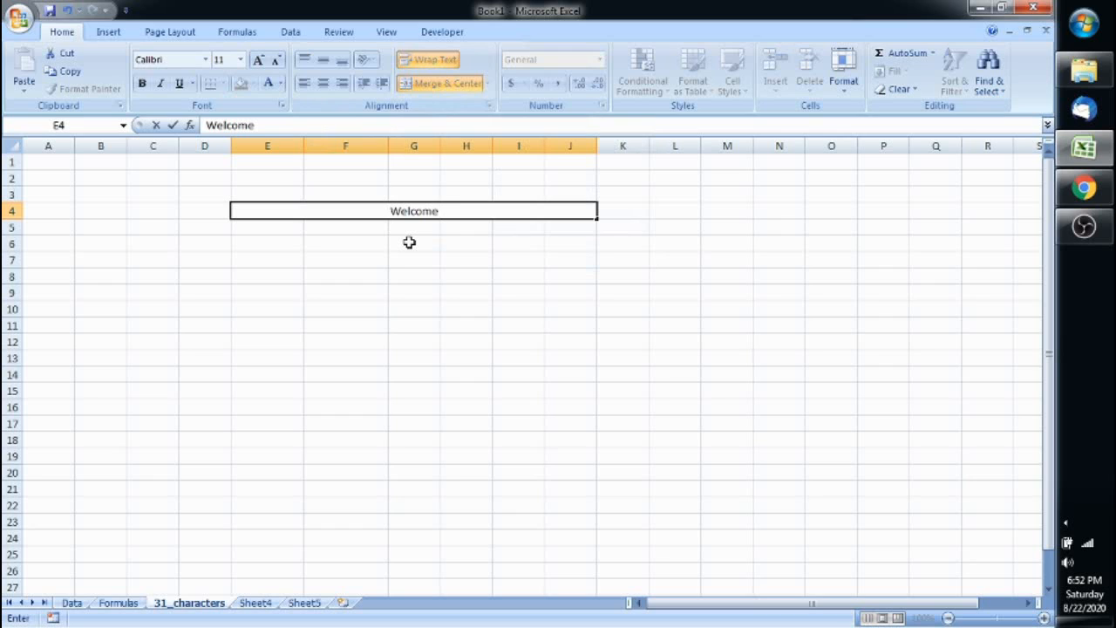
type(" to my C")
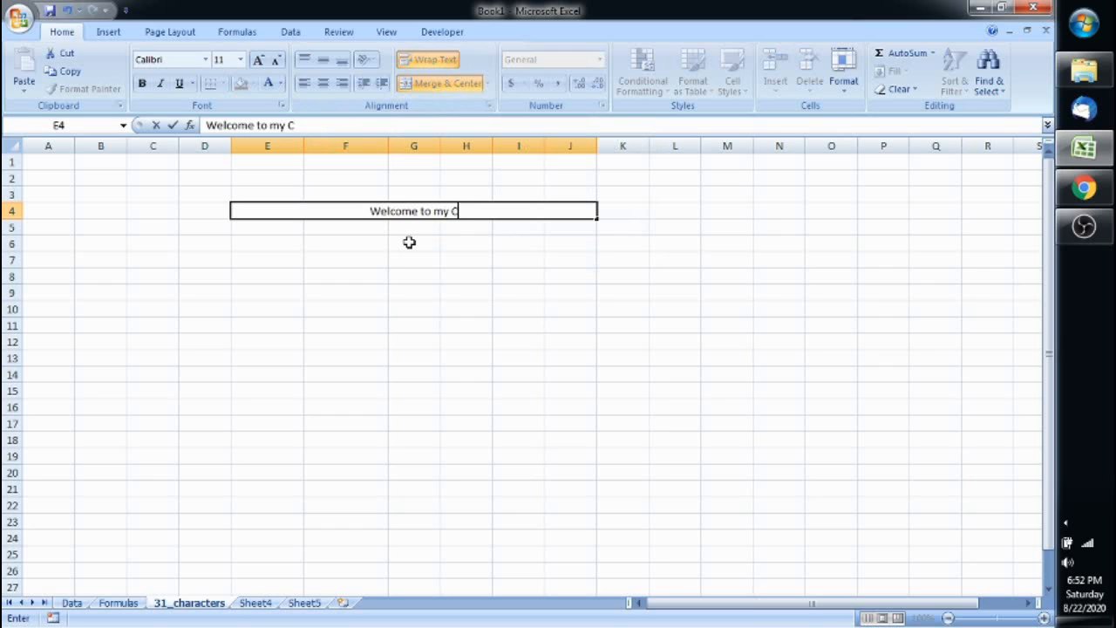
type("hannel")
key("ctrl+Return")
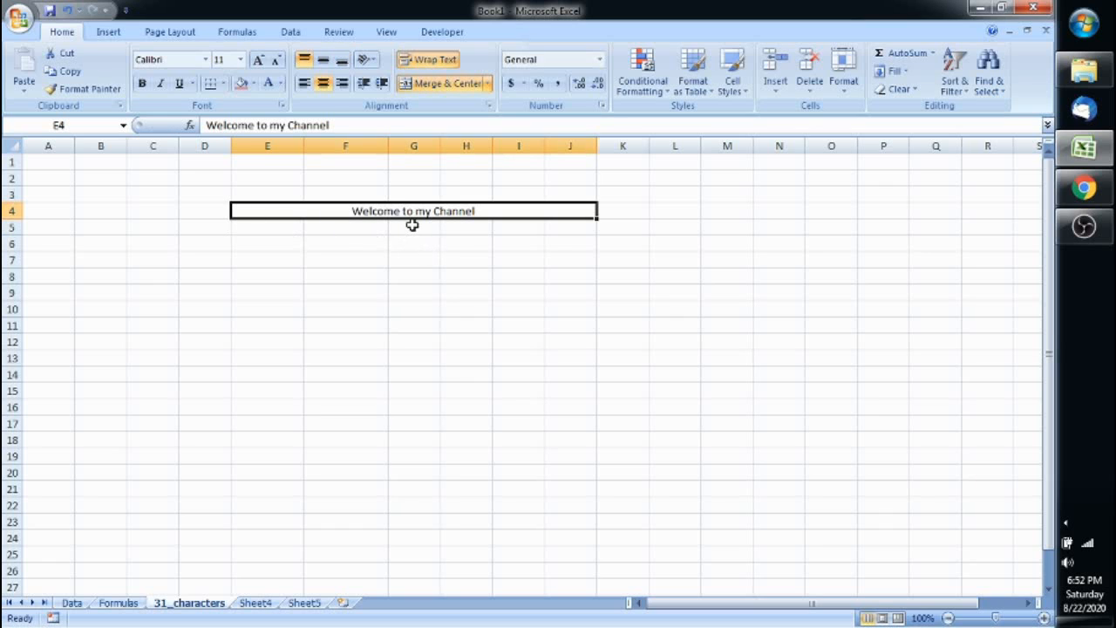
Step: Make the merged cell's text bold, italic and underlined, and compare its formatting with the empty cell F9
left_click(142, 83)
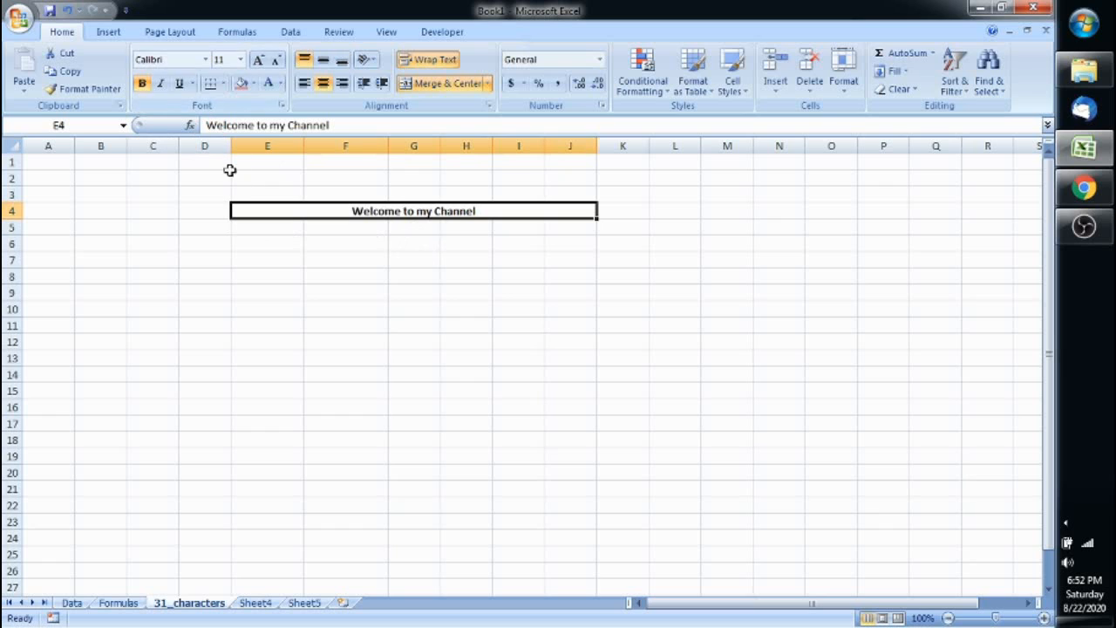
left_click(160, 83)
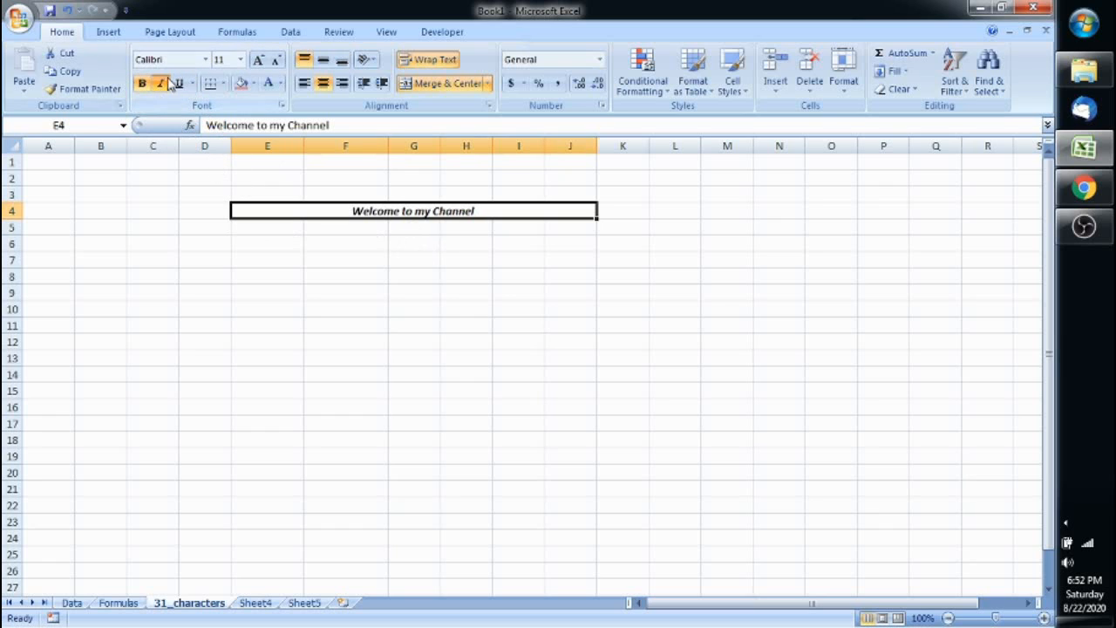
left_click(179, 83)
left_click(480, 340)
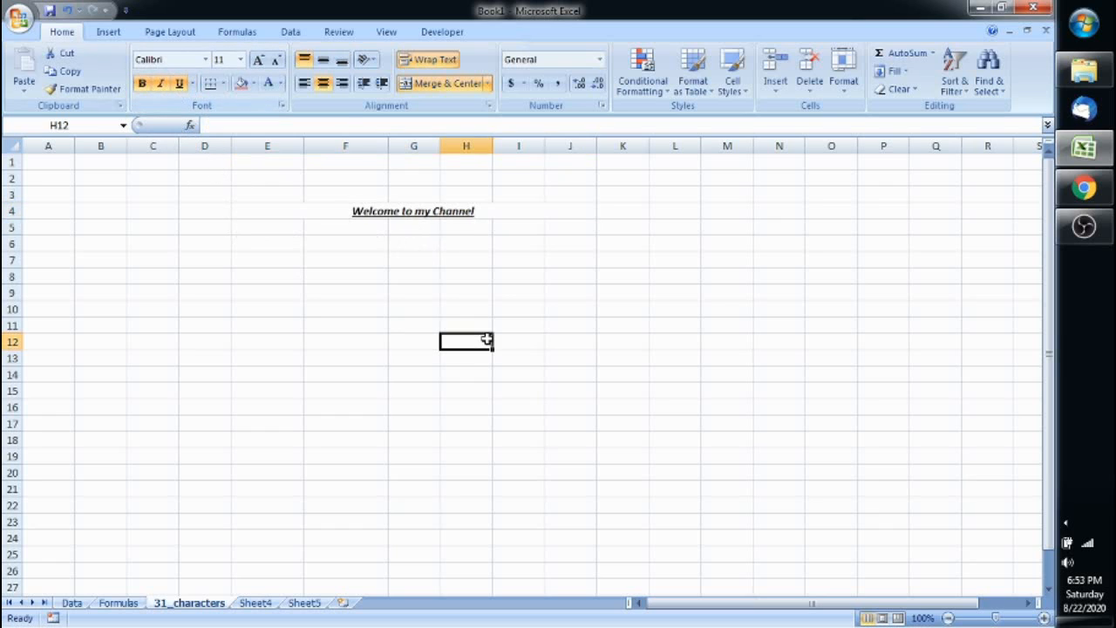
left_click(377, 217)
left_click(339, 293)
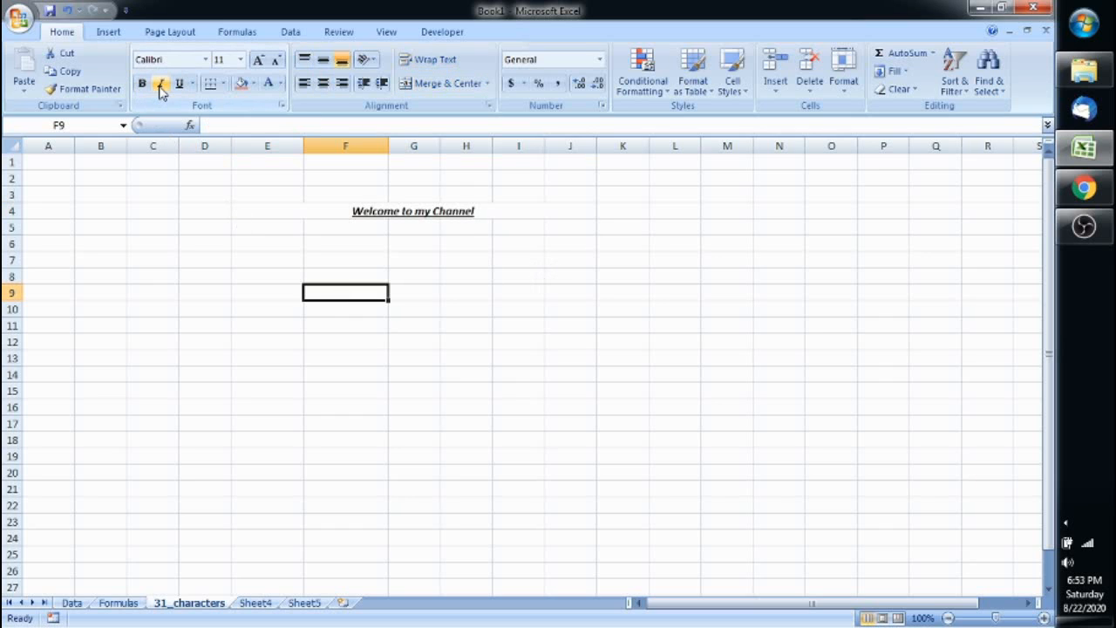
left_click(570, 276)
Step: Clear the merged cell's text and delete row 4
left_click(494, 215)
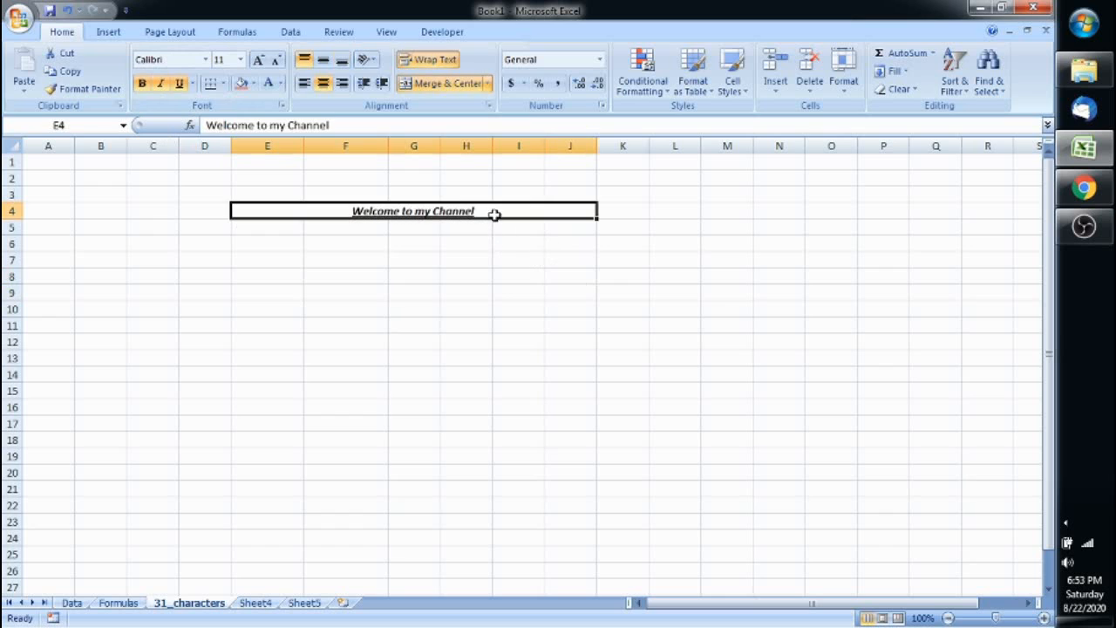
key("BackSpace")
key("Return")
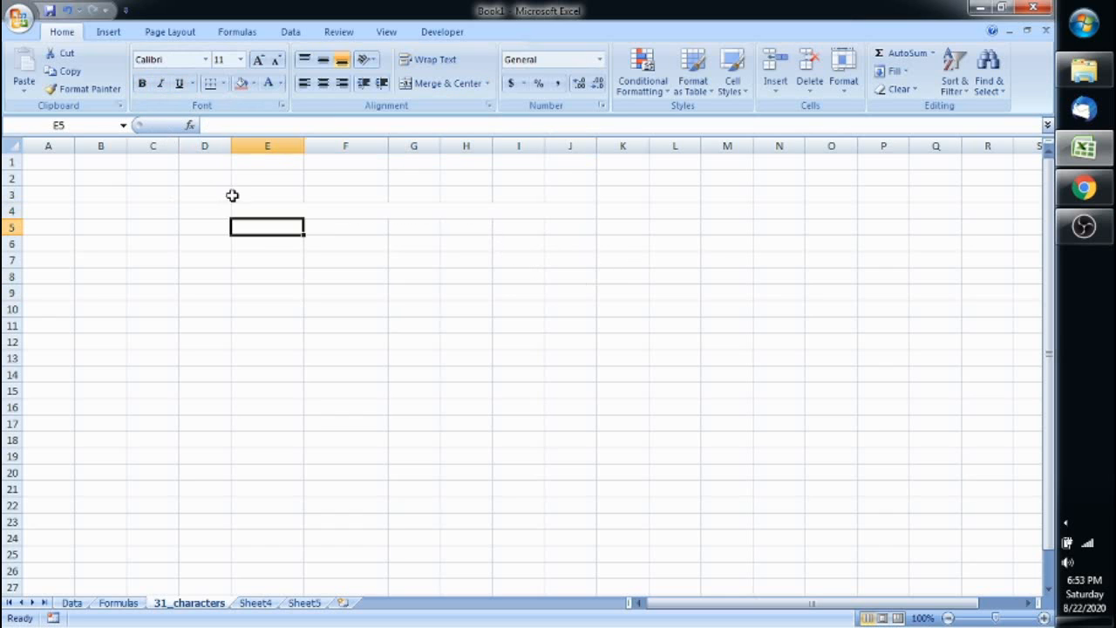
key("Up")
key("shift+space")
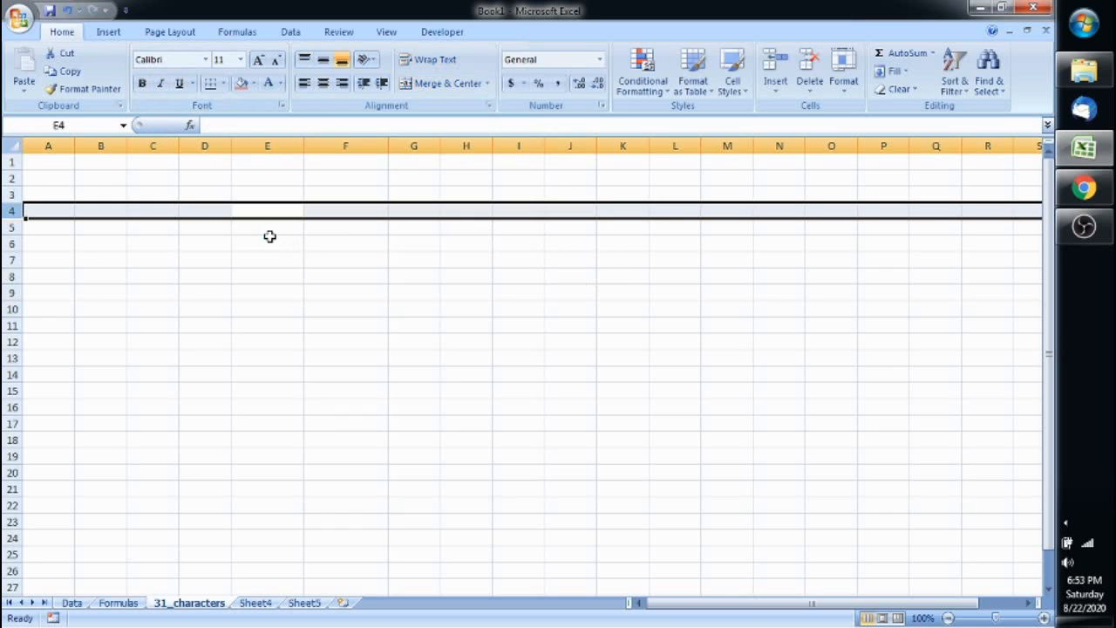
left_click(463, 294)
Step: Fill the range F4:F11 with random numbers using the formula =RAND()
left_click_drag(315, 212, 336, 261)
left_click(342, 211)
left_click_drag(343, 211, 357, 324)
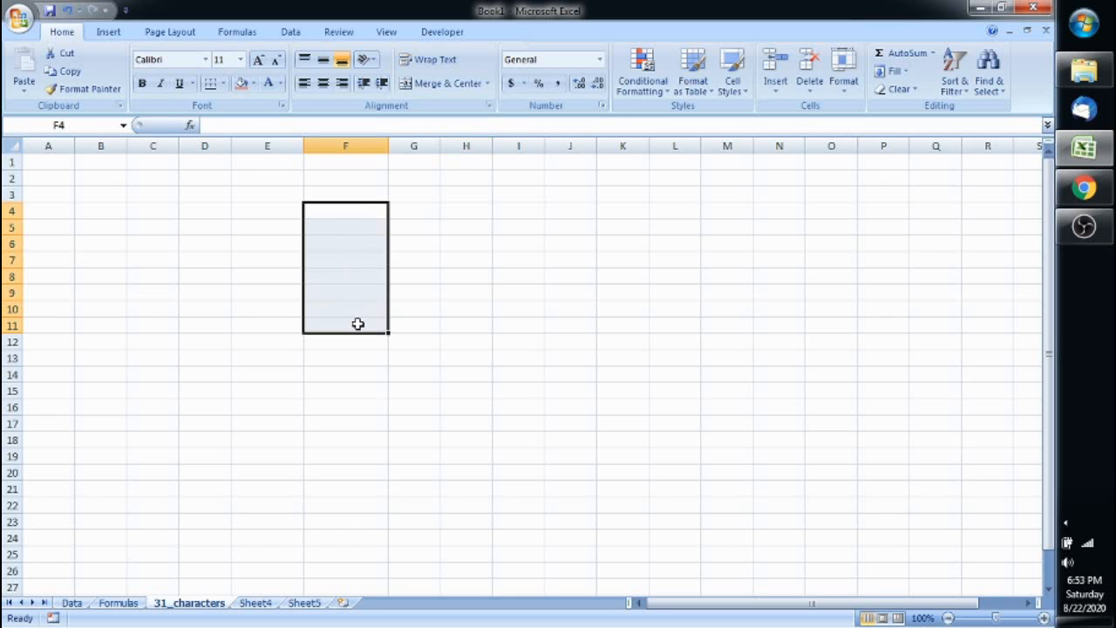
type("=rand(")
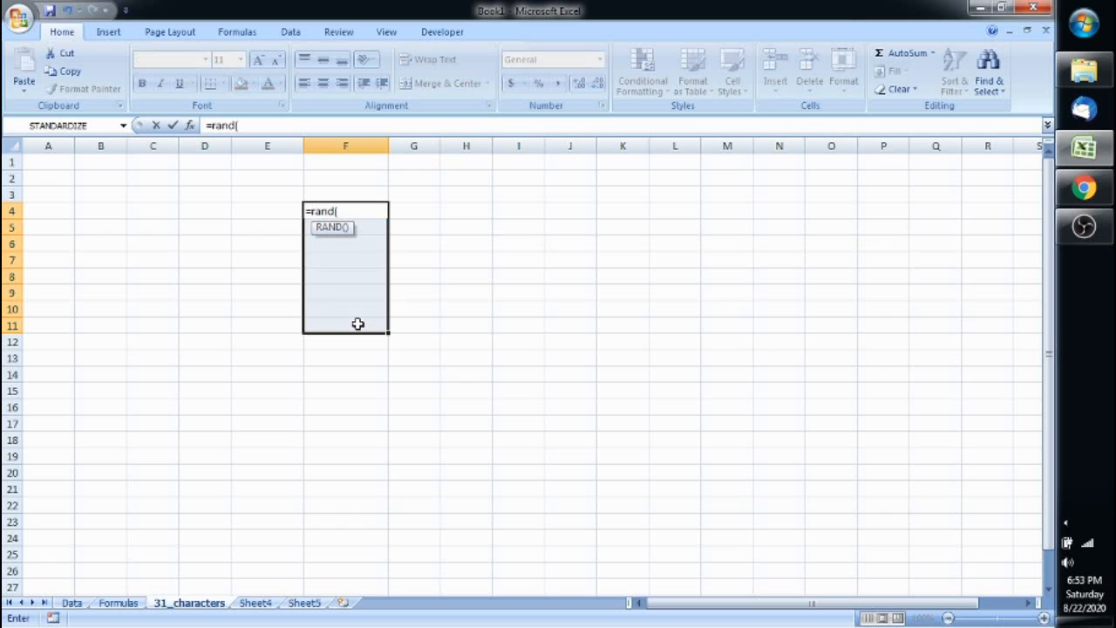
type(")")
key("ctrl+Return")
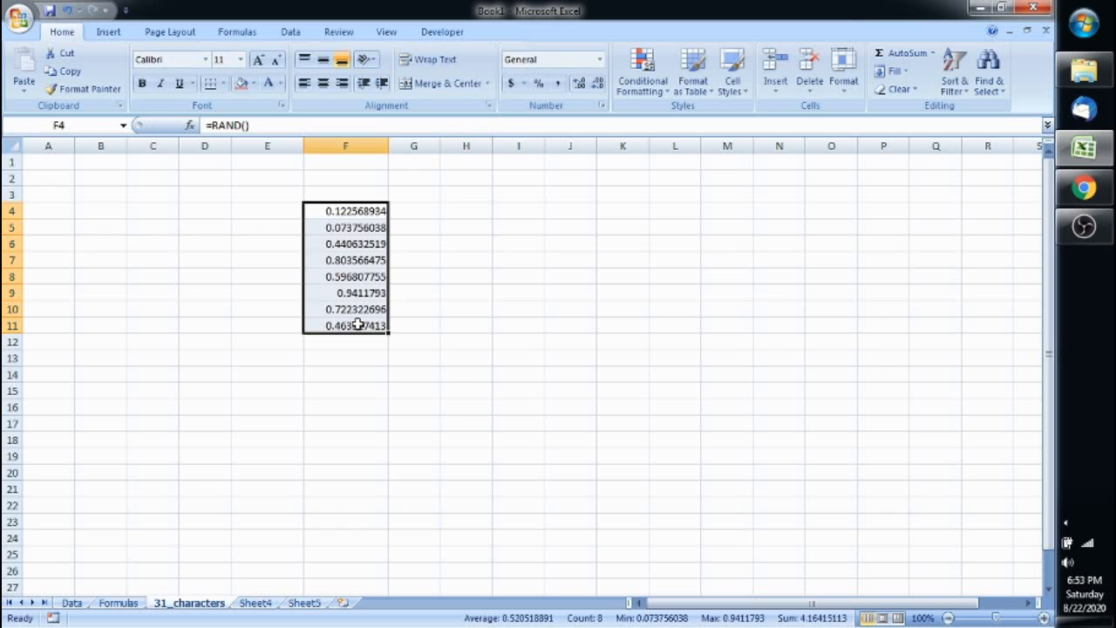
Step: Decrease the decimals shown in F4:F11 to two places
left_click(367, 325)
left_click_drag(361, 211, 362, 325)
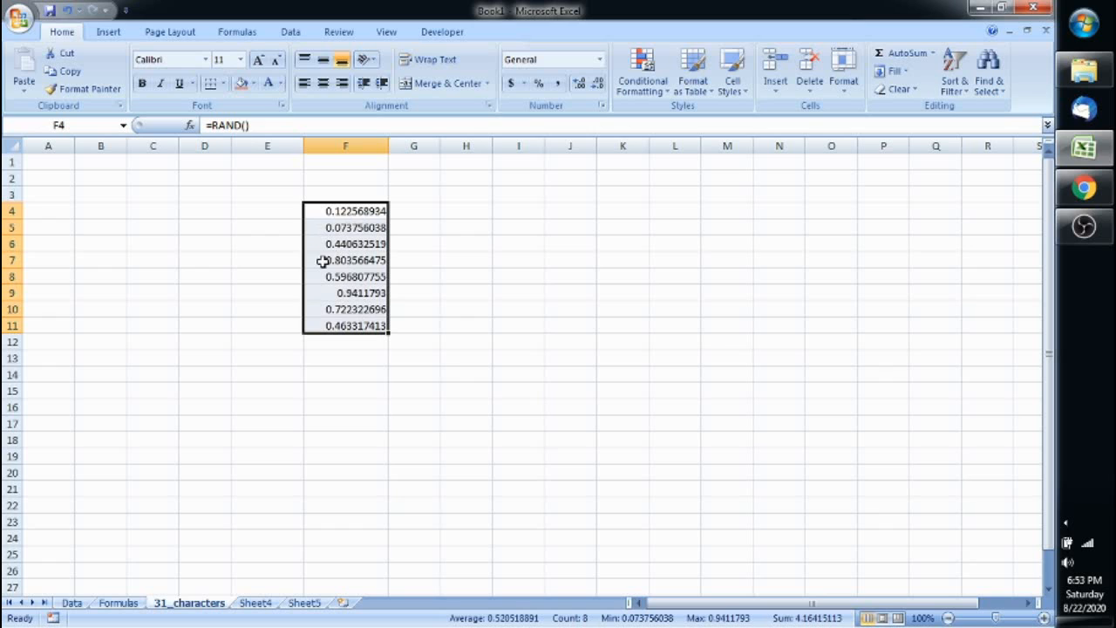
left_click_drag(373, 212, 372, 335)
left_click(598, 84)
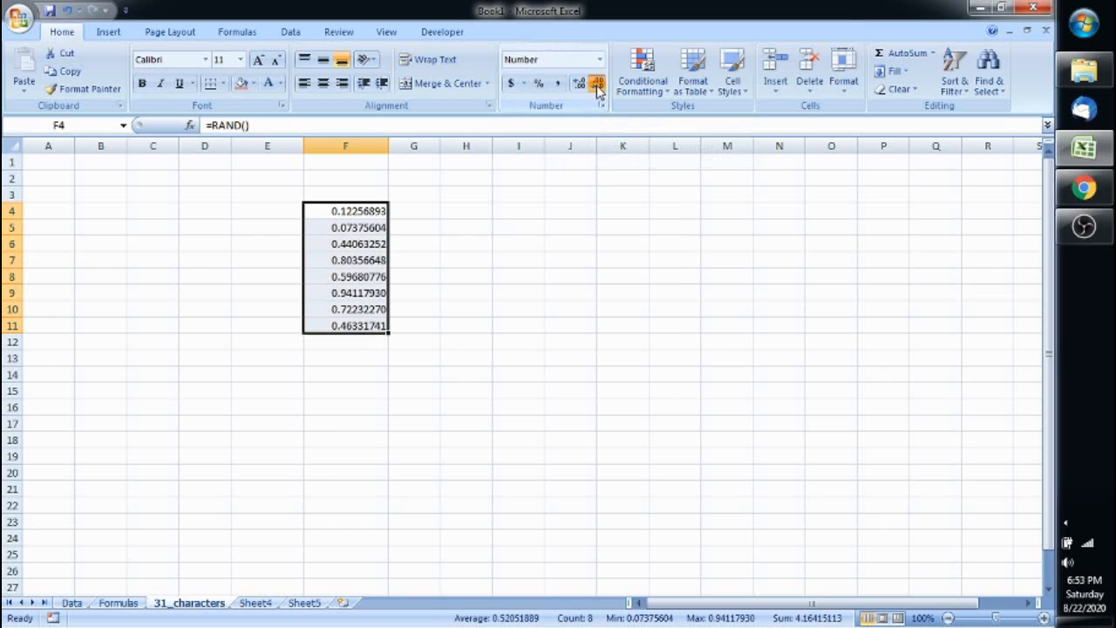
left_click(598, 84)
left_click(598, 84)
left_click(598, 83)
left_click(598, 84)
left_click(598, 84)
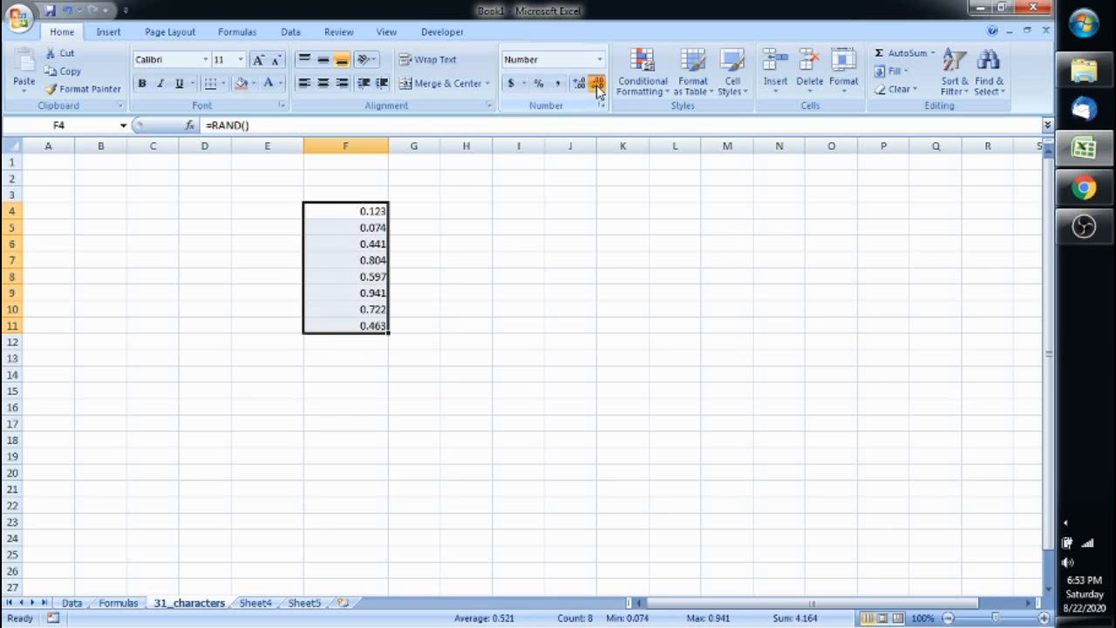
left_click(598, 83)
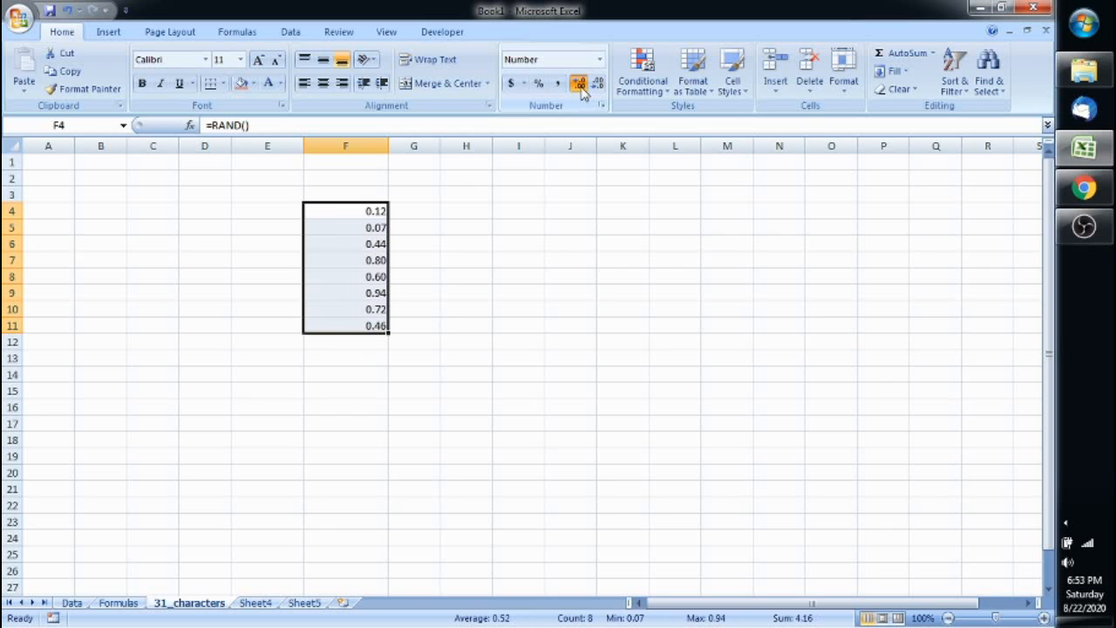
Step: Increase the decimals shown in F4:F11 to six places
left_click(580, 85)
left_click(580, 84)
left_click(580, 84)
left_click(580, 85)
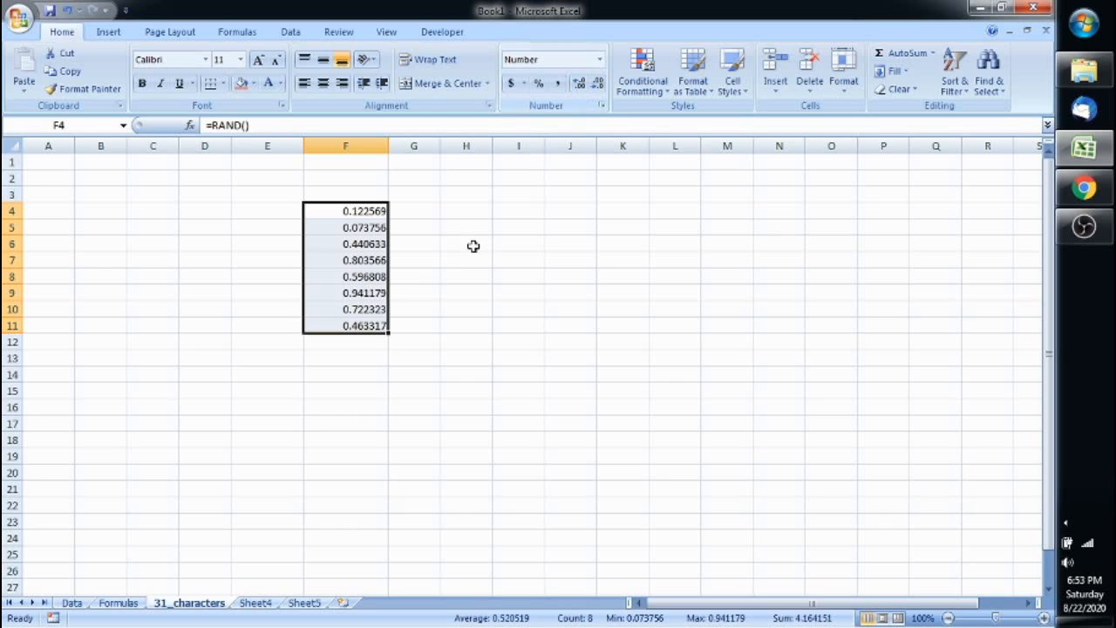
Step: Try the percentage format on F4:F11 and switch the range to the dollar Accounting format
left_click(540, 84)
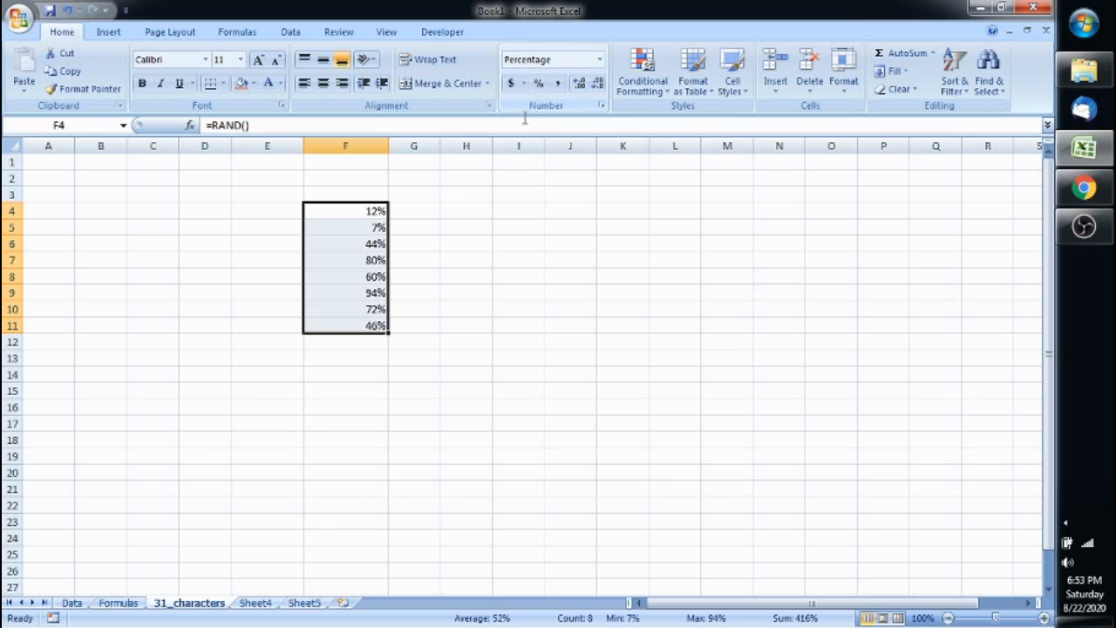
left_click(511, 85)
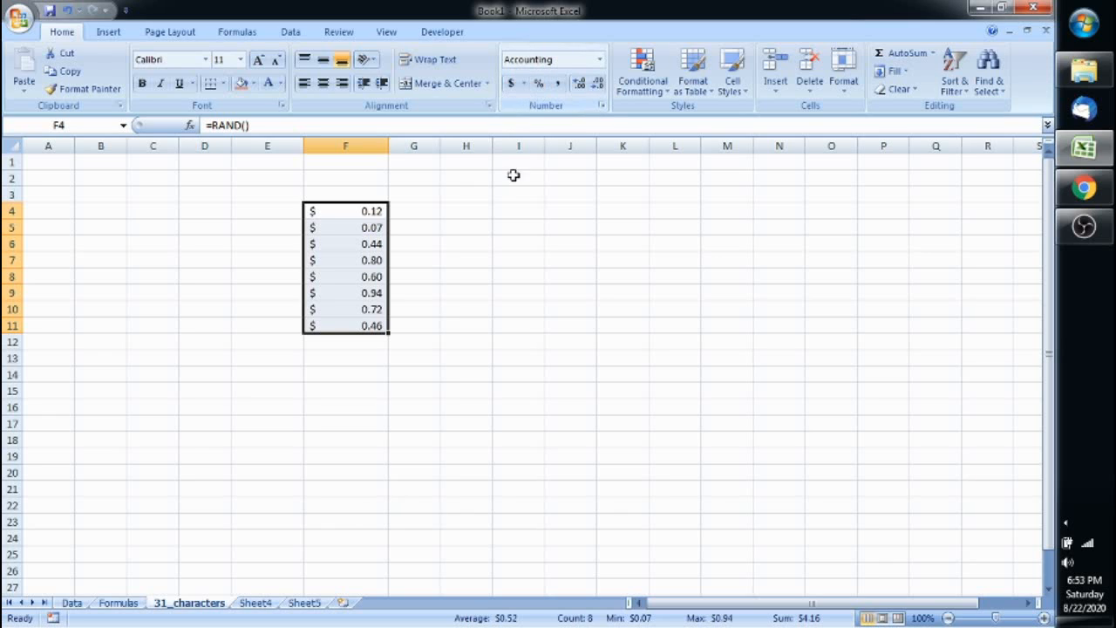
left_click(524, 231)
Step: Apply the green-yellow-red color scale as conditional formatting to F4:F11, with green for the highest values
left_click_drag(369, 214, 369, 324)
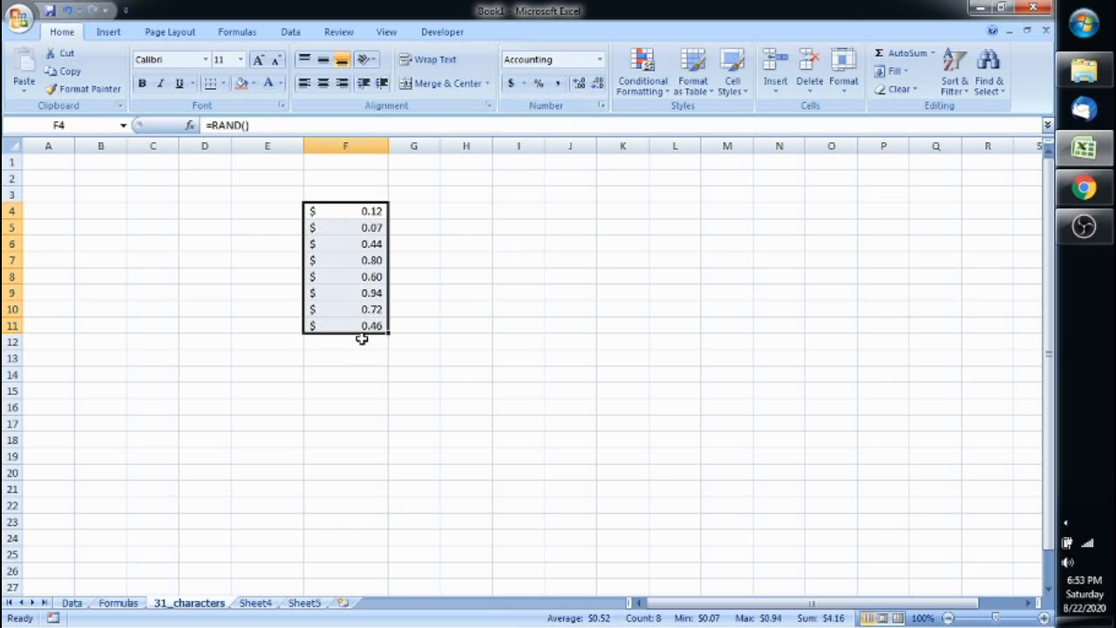
left_click_drag(370, 213, 369, 321)
left_click(643, 76)
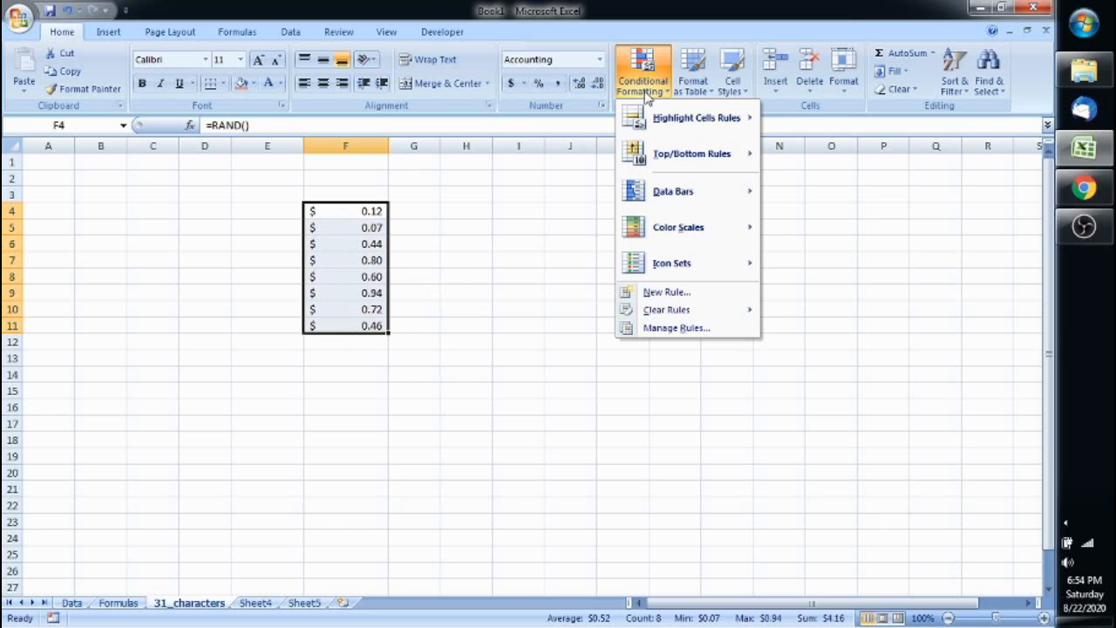
mouse_move(692, 234)
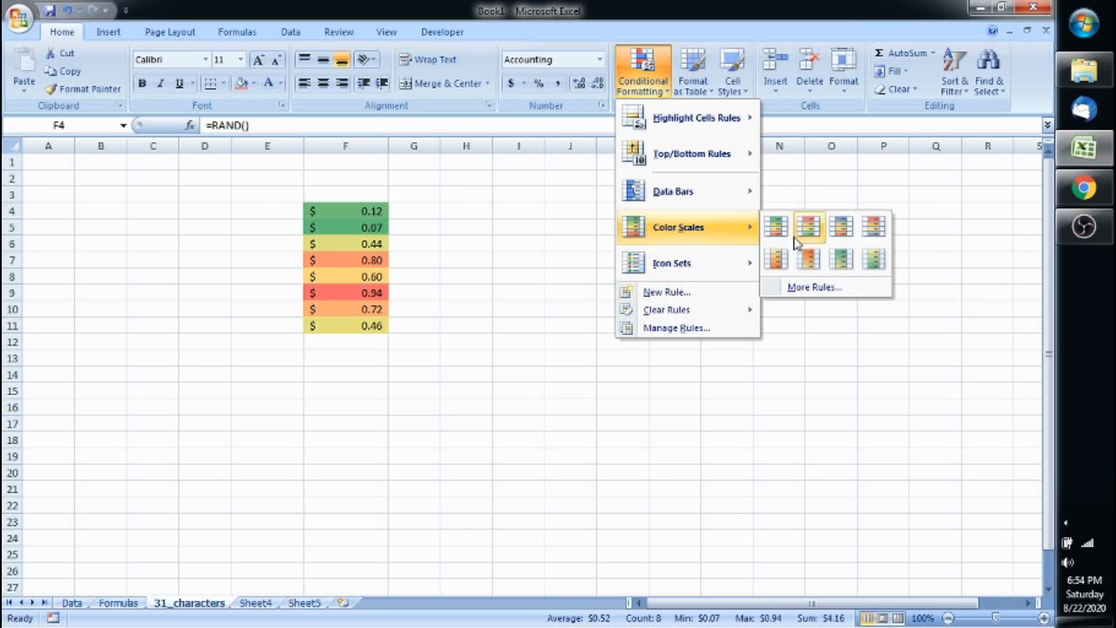
left_click(776, 232)
left_click(622, 341)
left_click_drag(366, 211, 361, 324)
left_click(475, 307)
left_click_drag(373, 214, 361, 328)
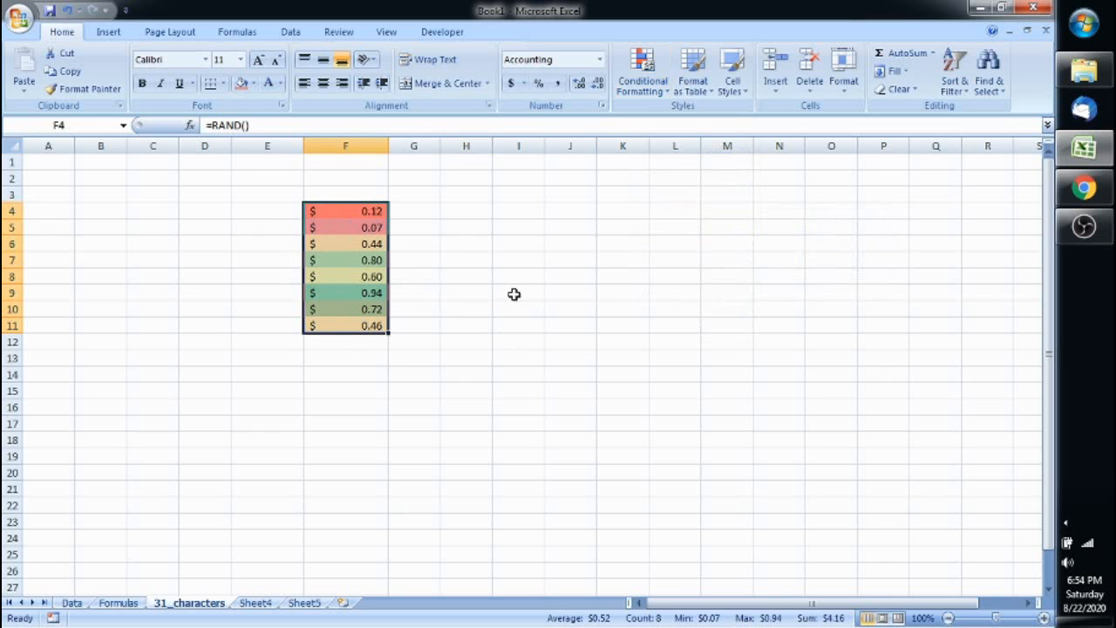
Step: Format F4:F11 as a table without existing headers, using the first black-and-white light table style
left_click(418, 297)
left_click_drag(354, 209, 364, 324)
left_click(695, 86)
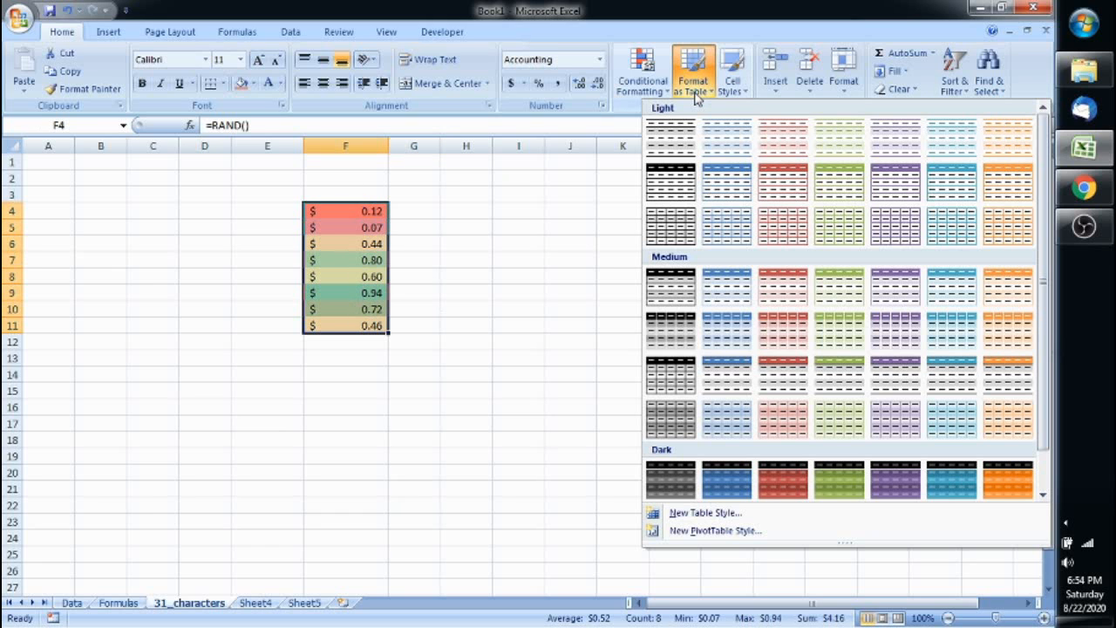
left_click(667, 137)
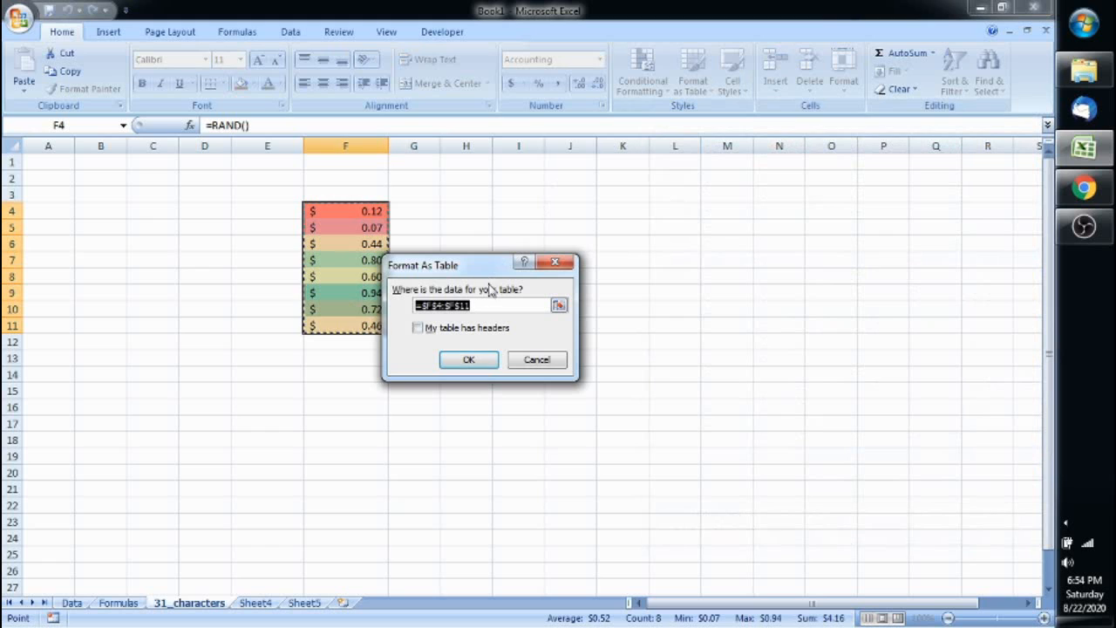
left_click(469, 360)
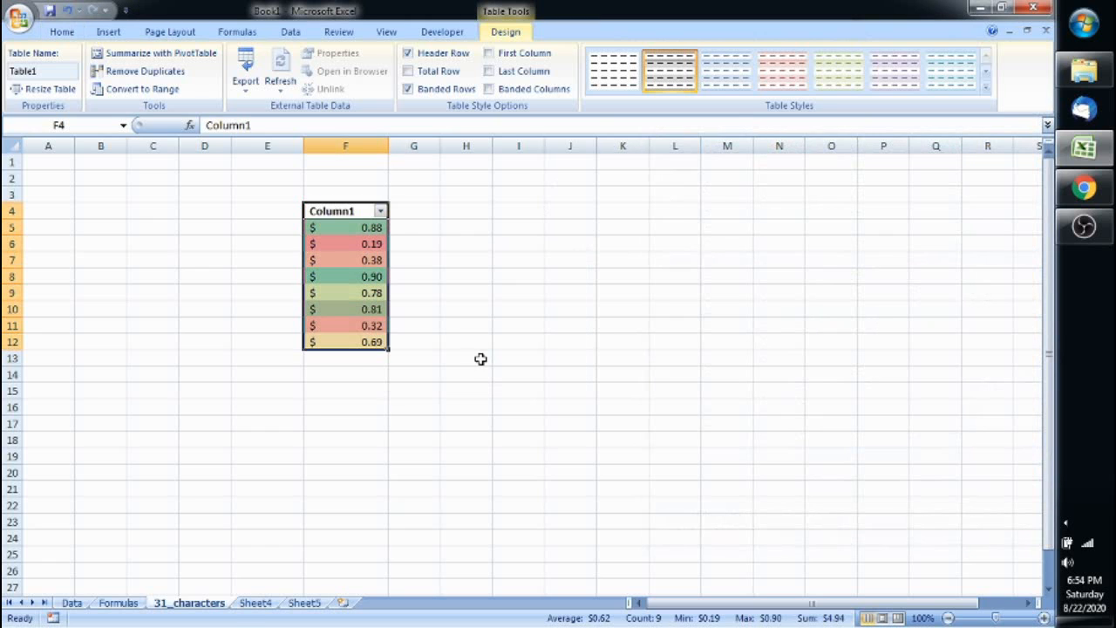
Step: Examine the sort and filter options of the table's Column1 header, leaving them unapplied, and select the whole table column
left_click(341, 245)
left_click(380, 211)
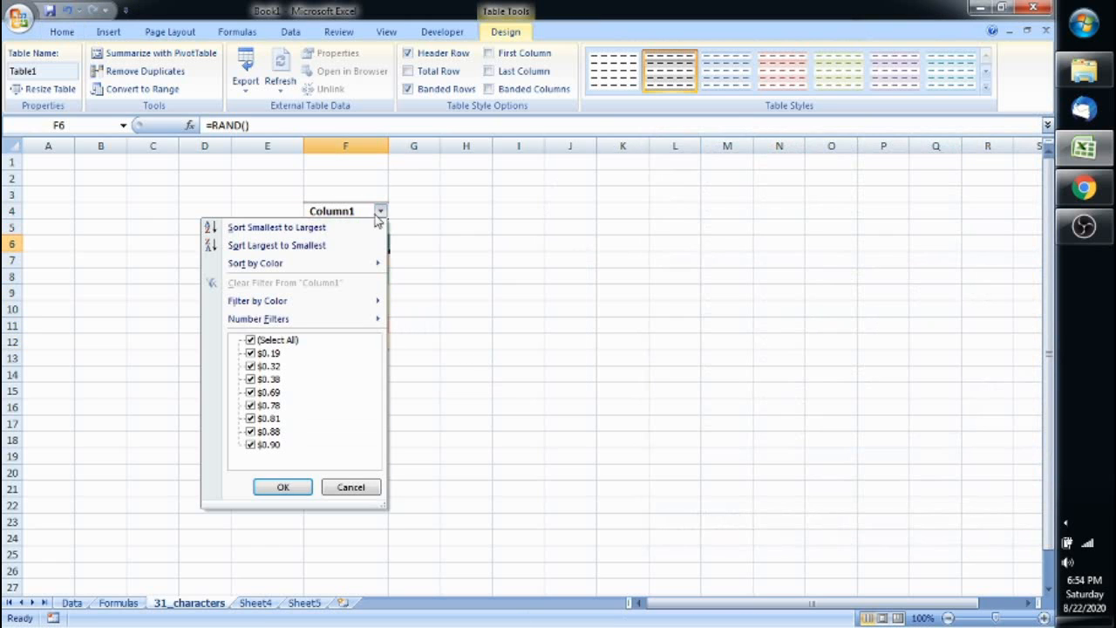
left_click(479, 304)
left_click(380, 212)
left_click(338, 488)
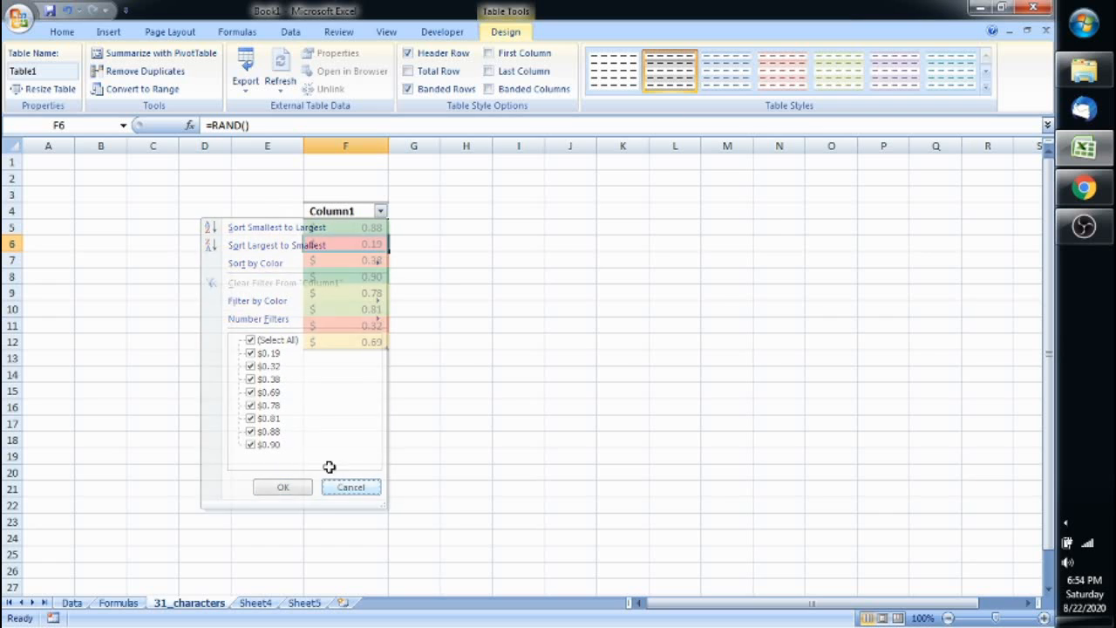
left_click(382, 212)
left_click(354, 207)
left_click(352, 205)
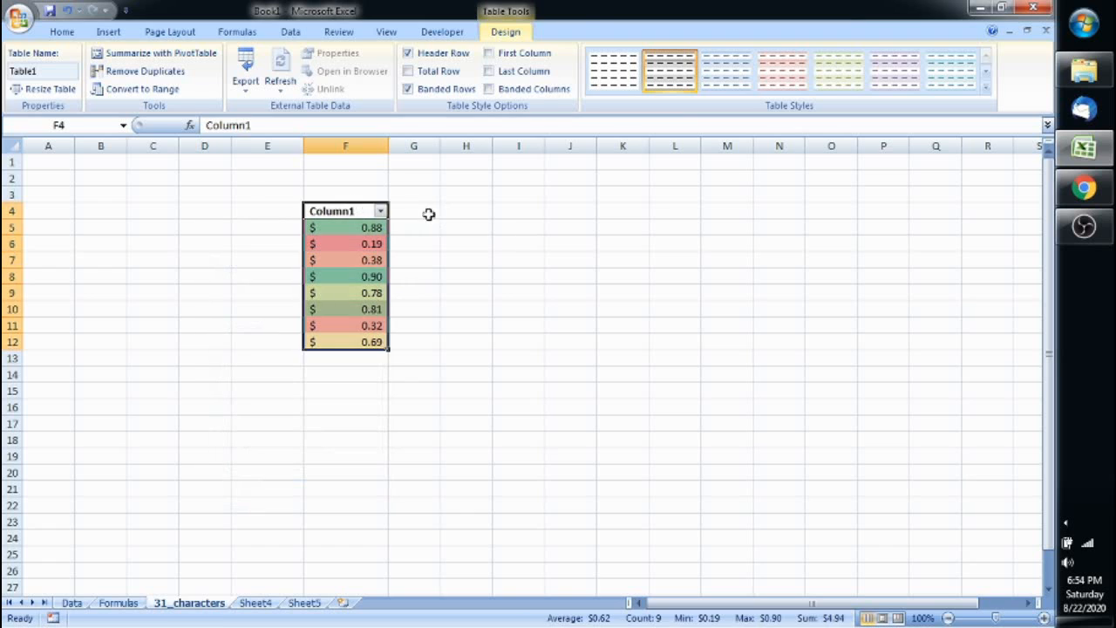
Step: Undo the Format as Table conversion on the dollar values in column F
left_click(518, 259)
left_click(406, 212)
key("shift+space")
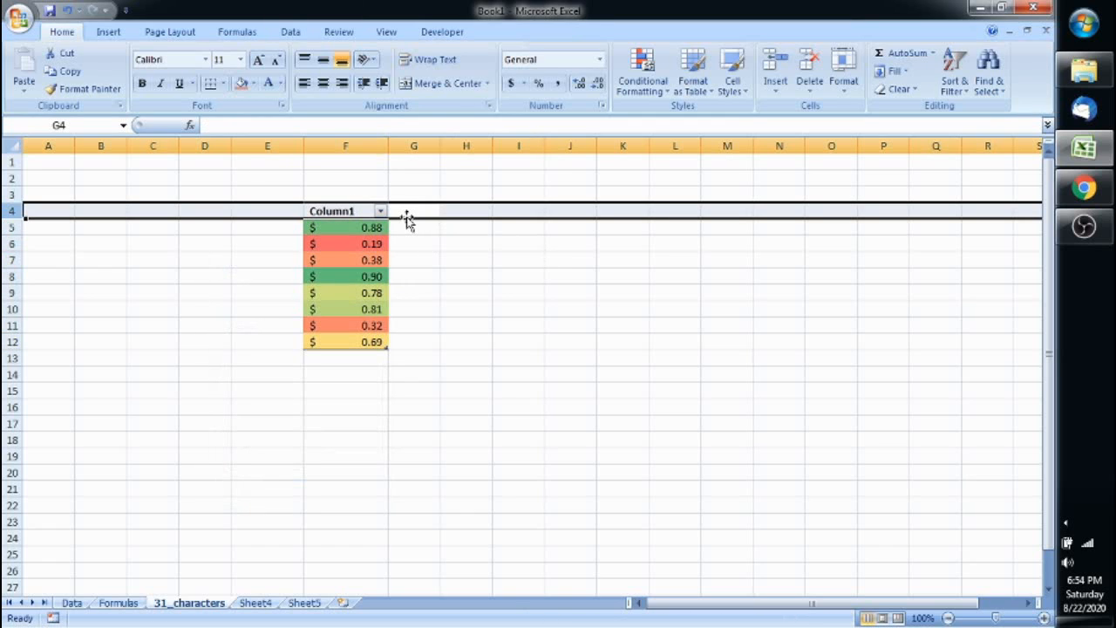
left_click(401, 305)
key("ctrl+z")
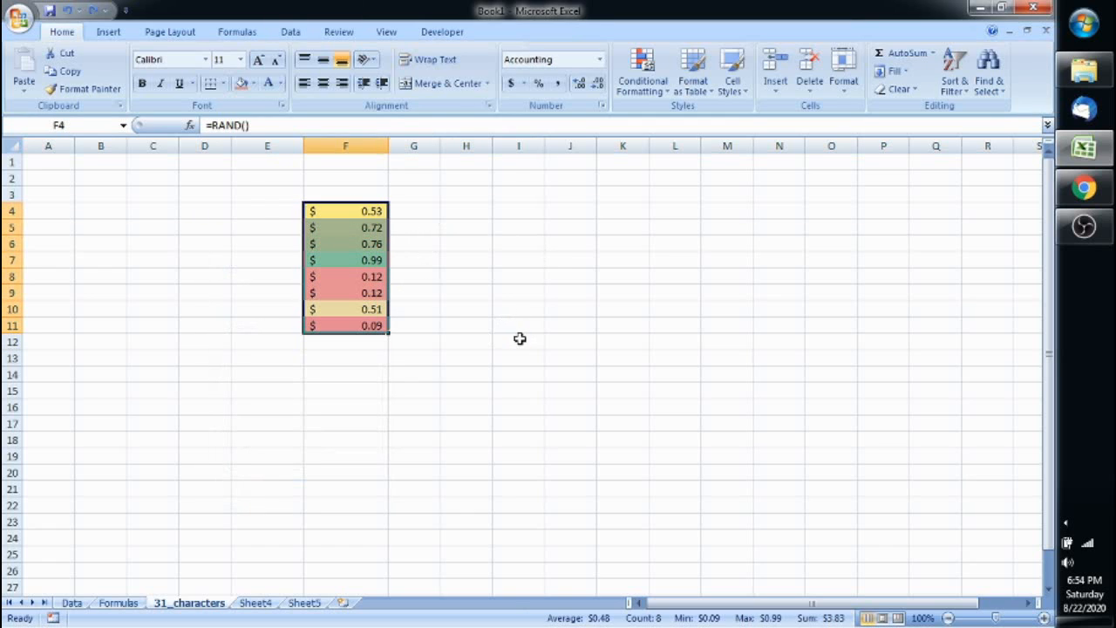
left_click(572, 314)
left_click_drag(372, 207, 366, 324)
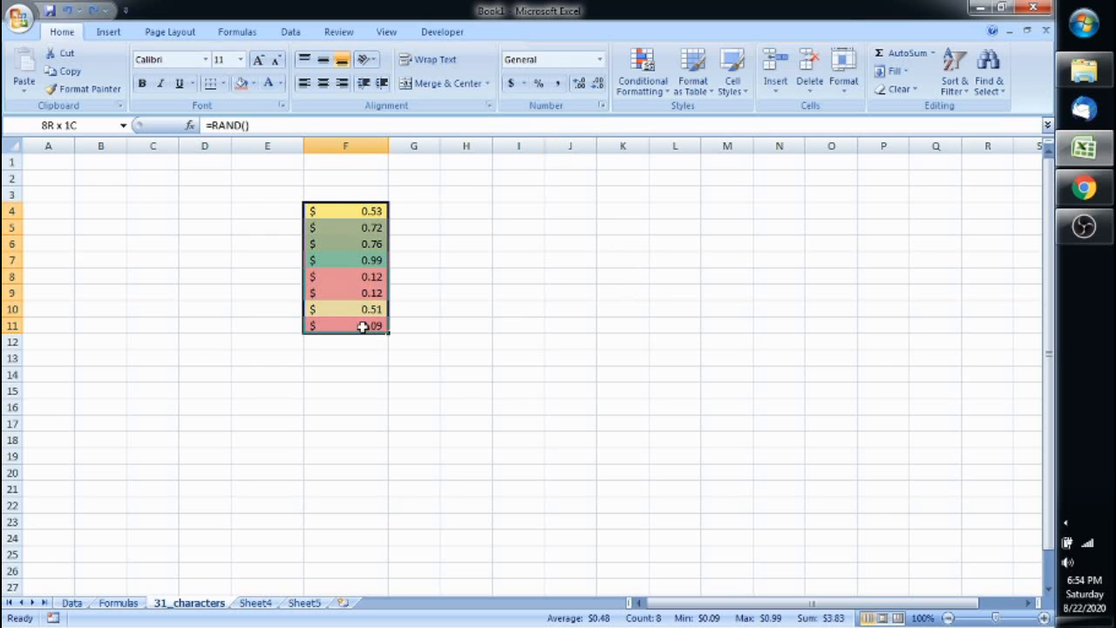
left_click_drag(448, 304, 410, 293)
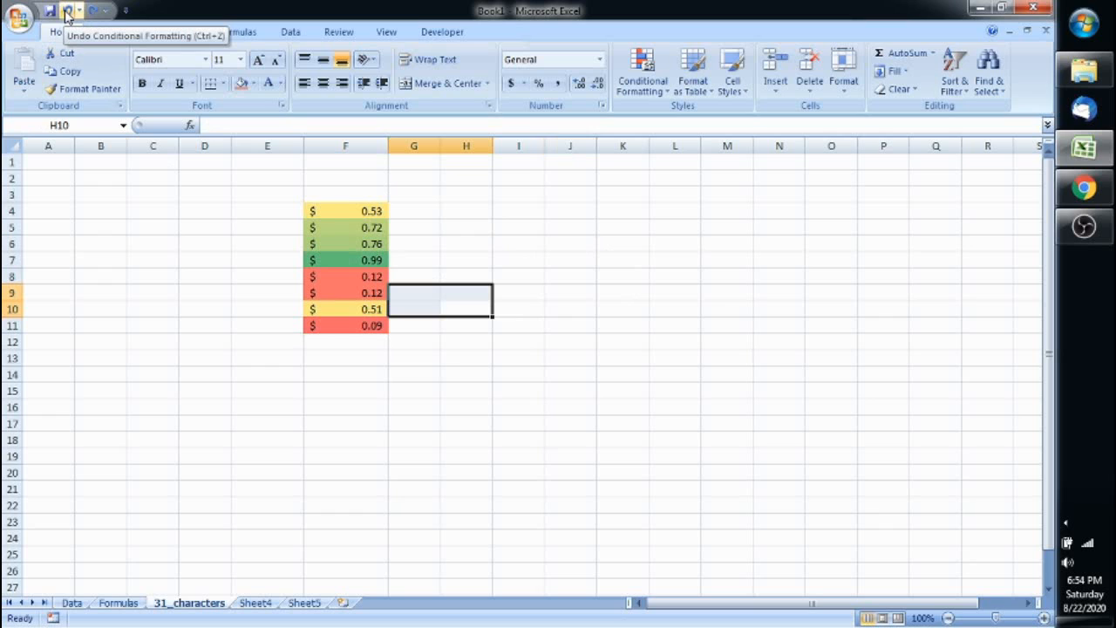
Step: Apply the 20% - Accent3 cell style to the empty cell K5
left_click(577, 224)
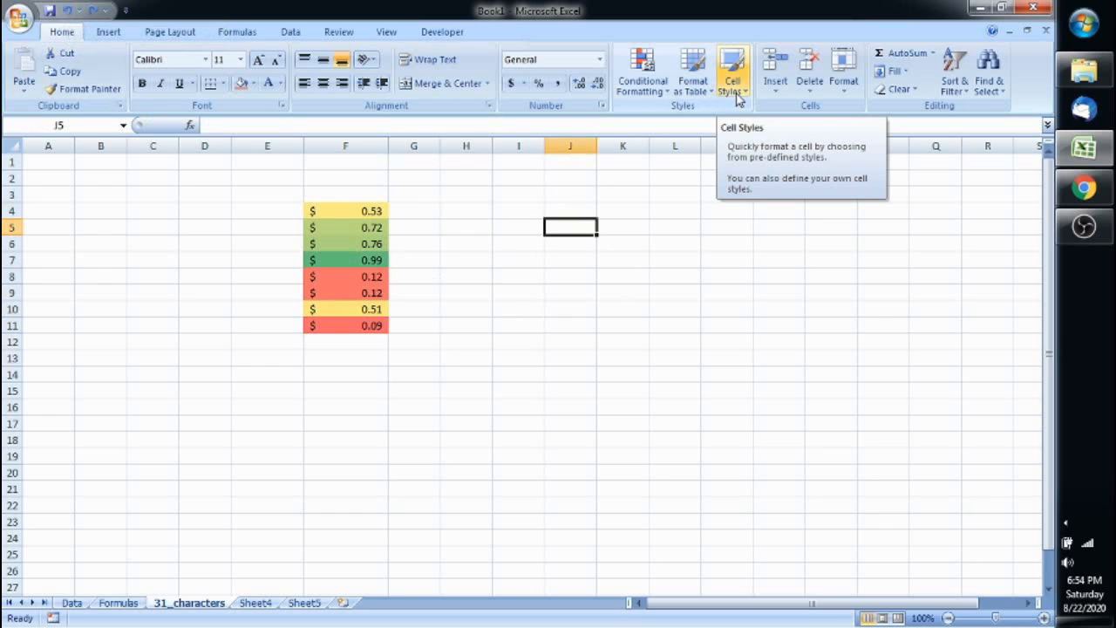
left_click(524, 228)
left_click(581, 271)
left_click(629, 226)
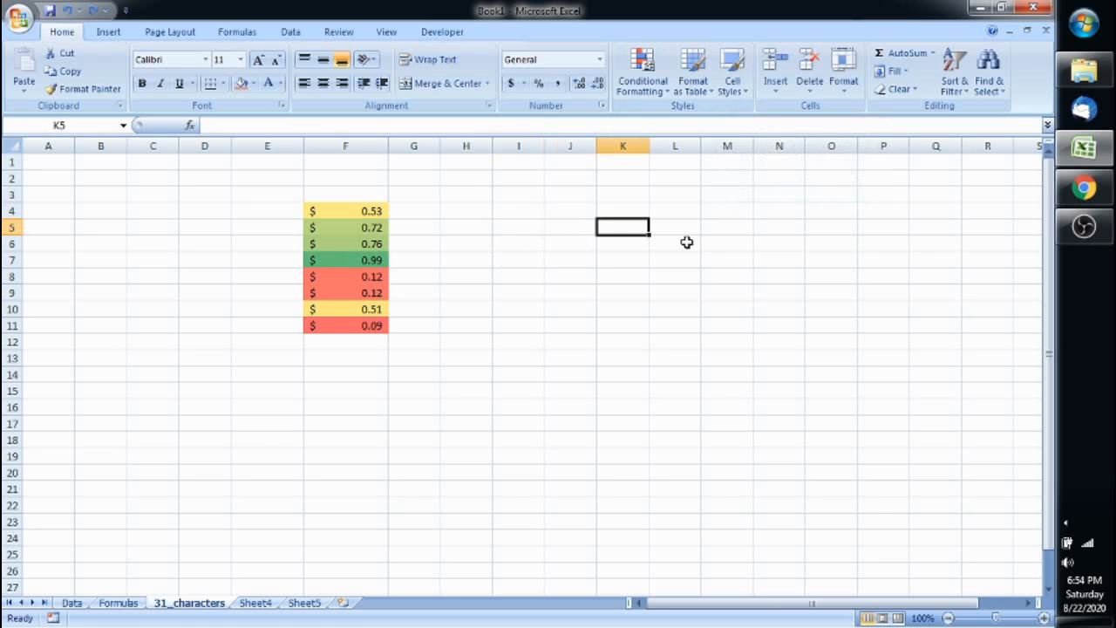
left_click(737, 91)
left_click(727, 267)
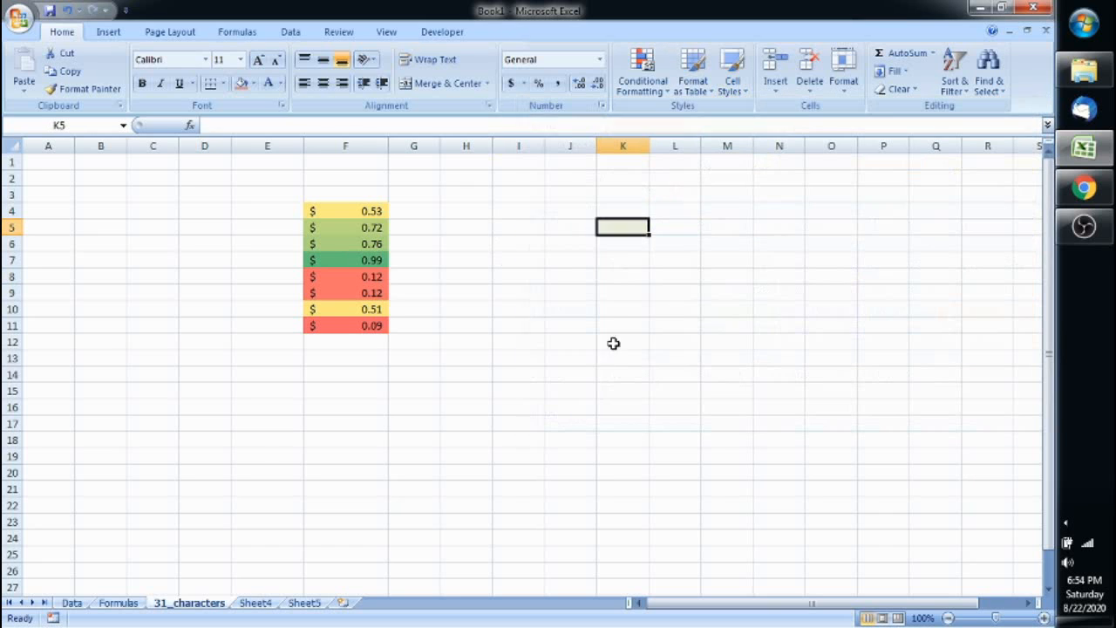
Step: Apply the 60% - Accent4 cell style to the empty cell K9
left_click_drag(615, 373, 612, 359)
left_click(610, 297)
left_click(732, 83)
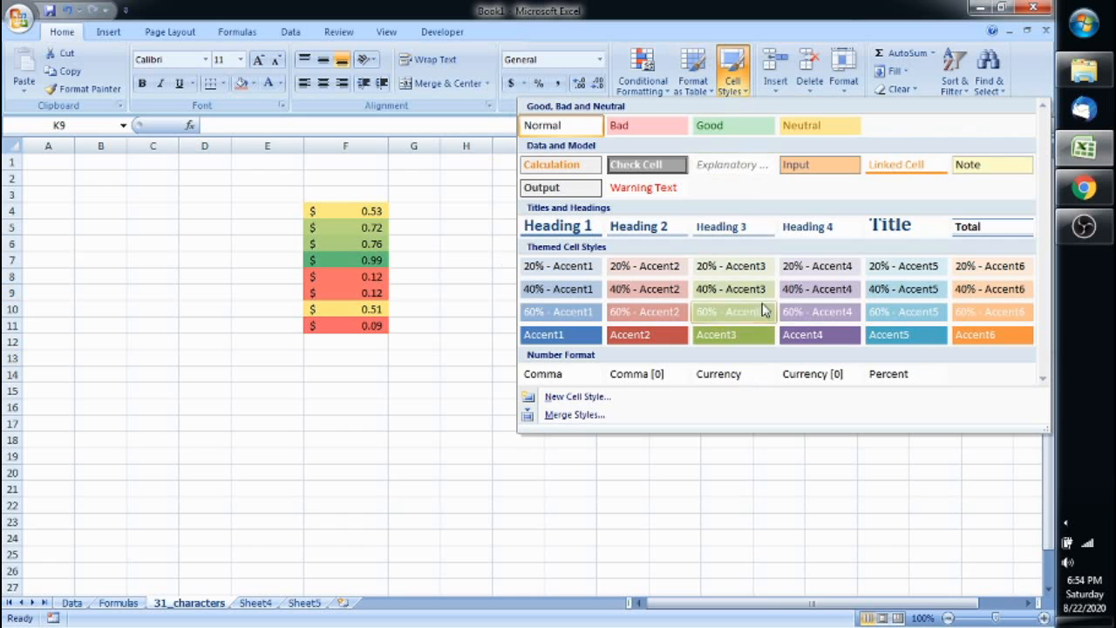
left_click(806, 310)
left_click(672, 404)
left_click(727, 293)
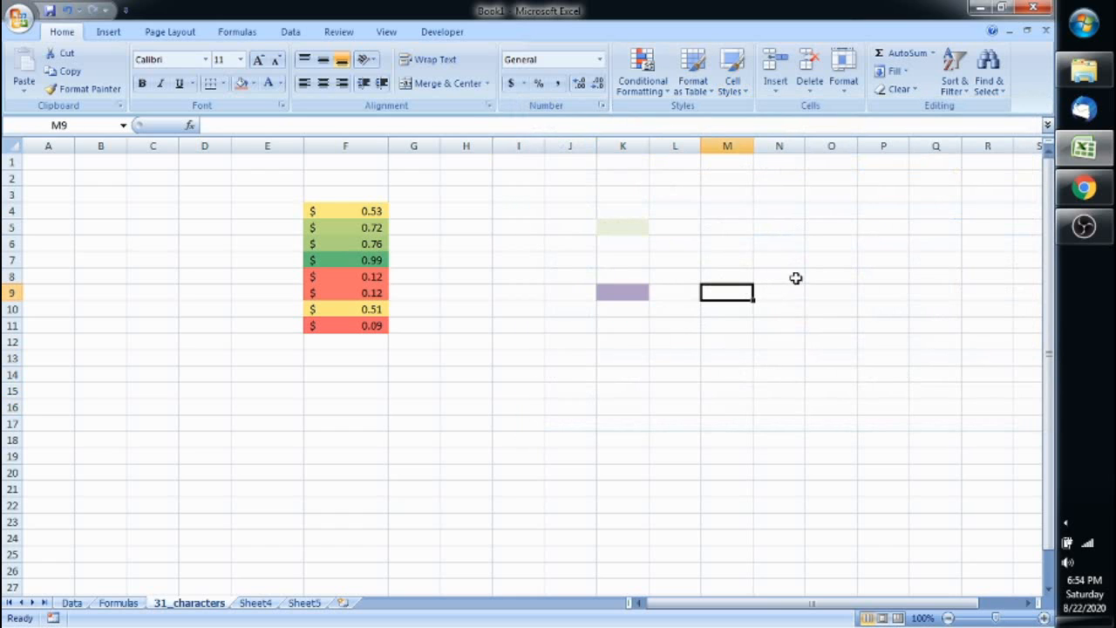
Step: Insert two new columns before columns L and M
left_click(775, 87)
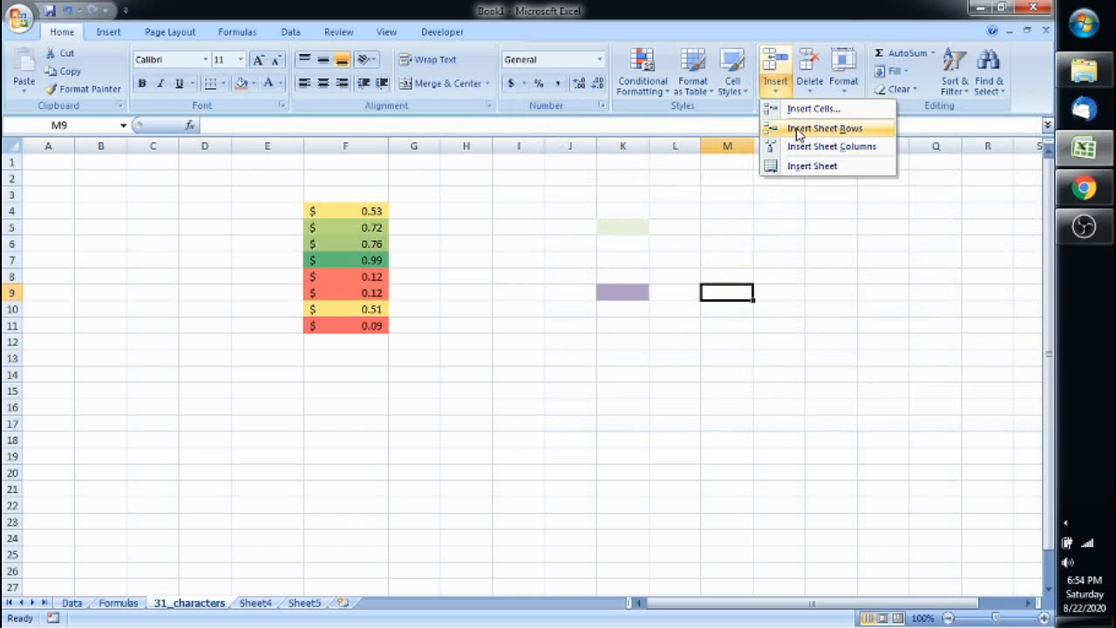
left_click(764, 214)
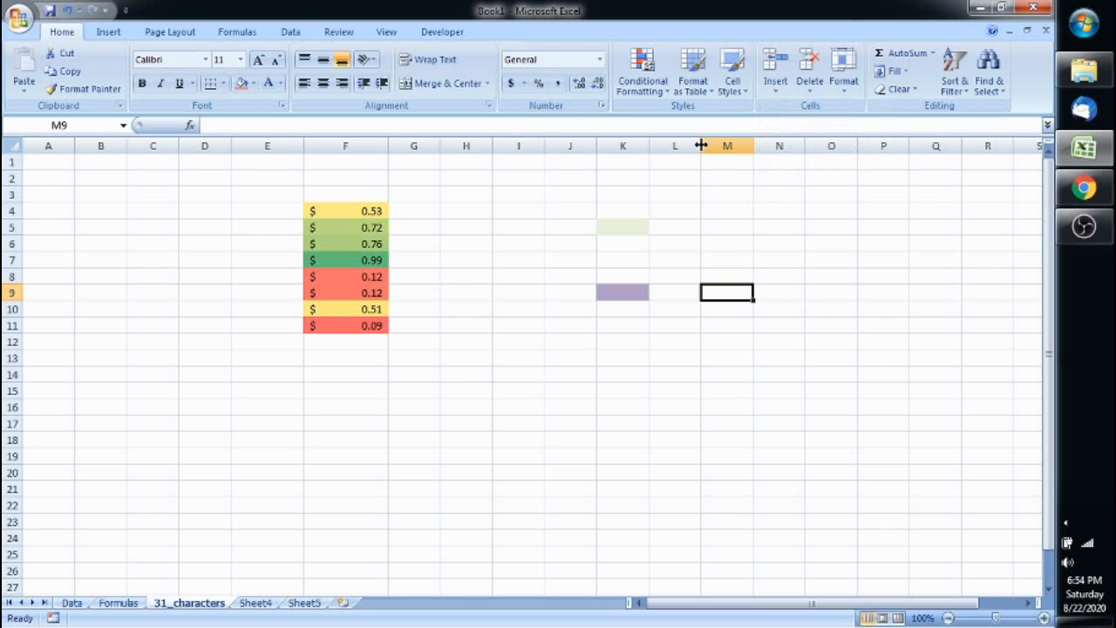
left_click_drag(693, 146, 704, 141)
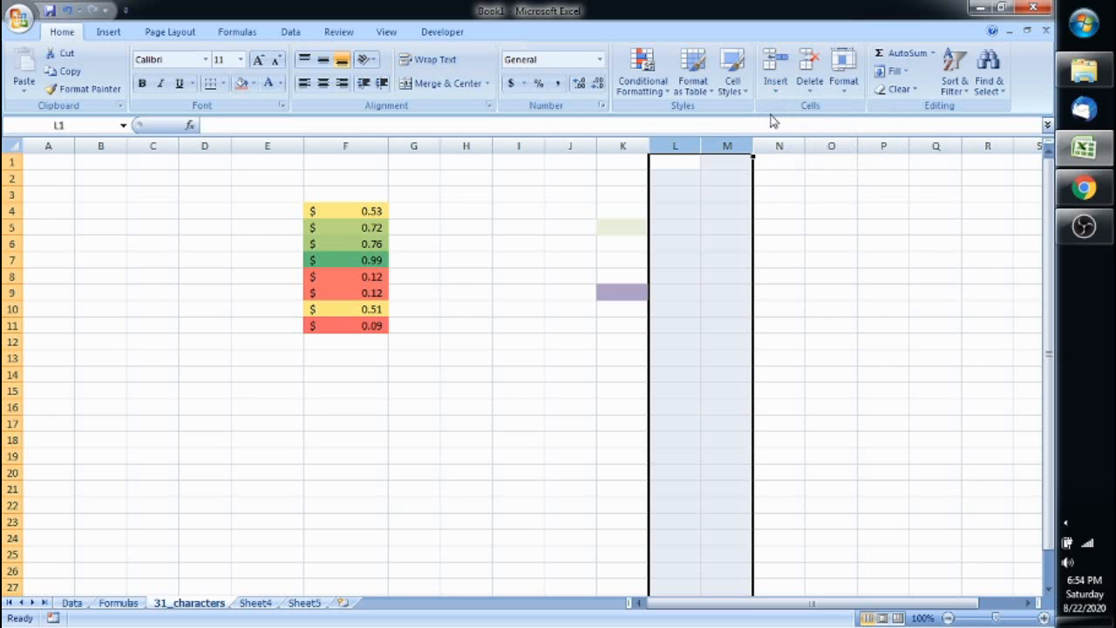
left_click(775, 83)
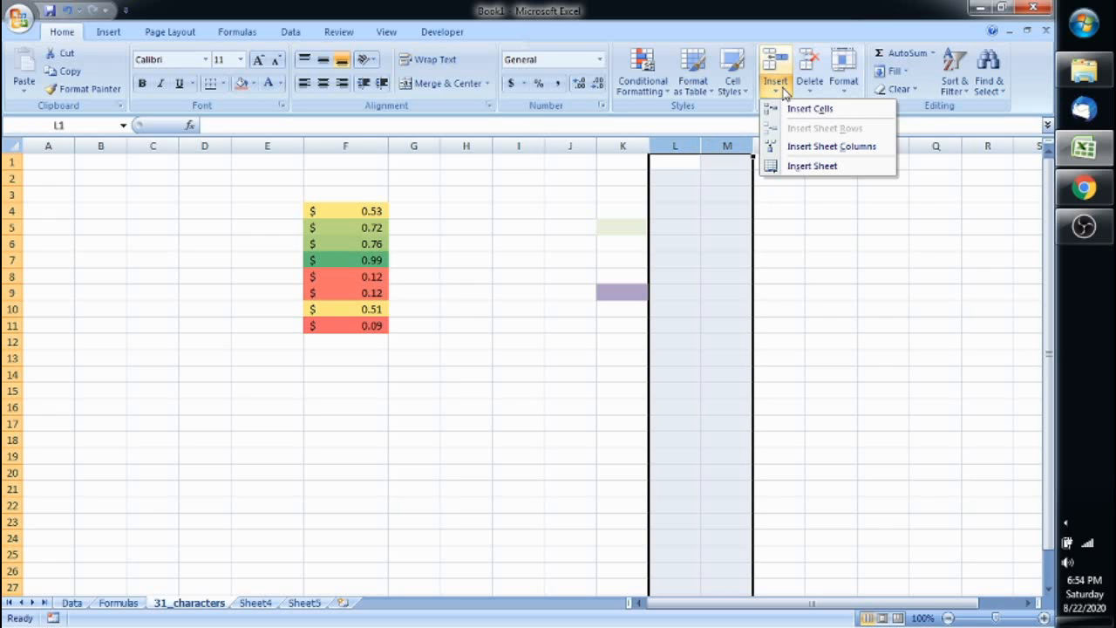
left_click(820, 113)
left_click(708, 274)
left_click(523, 308)
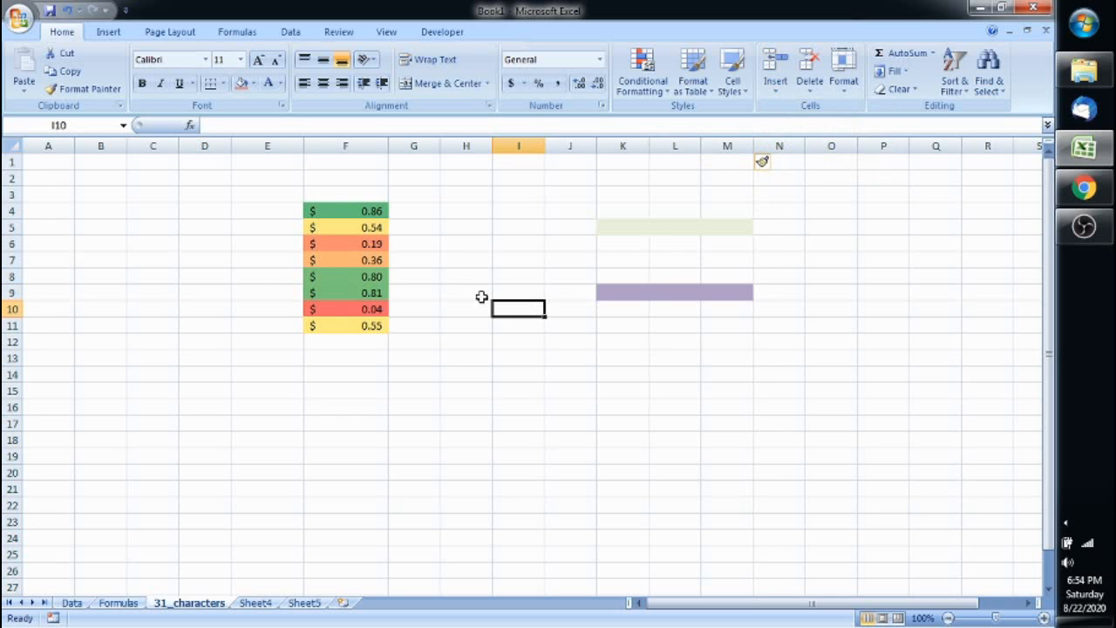
Step: Examine the available Insert, Delete, Format and Sort & Filter options without applying any of them
left_click(775, 82)
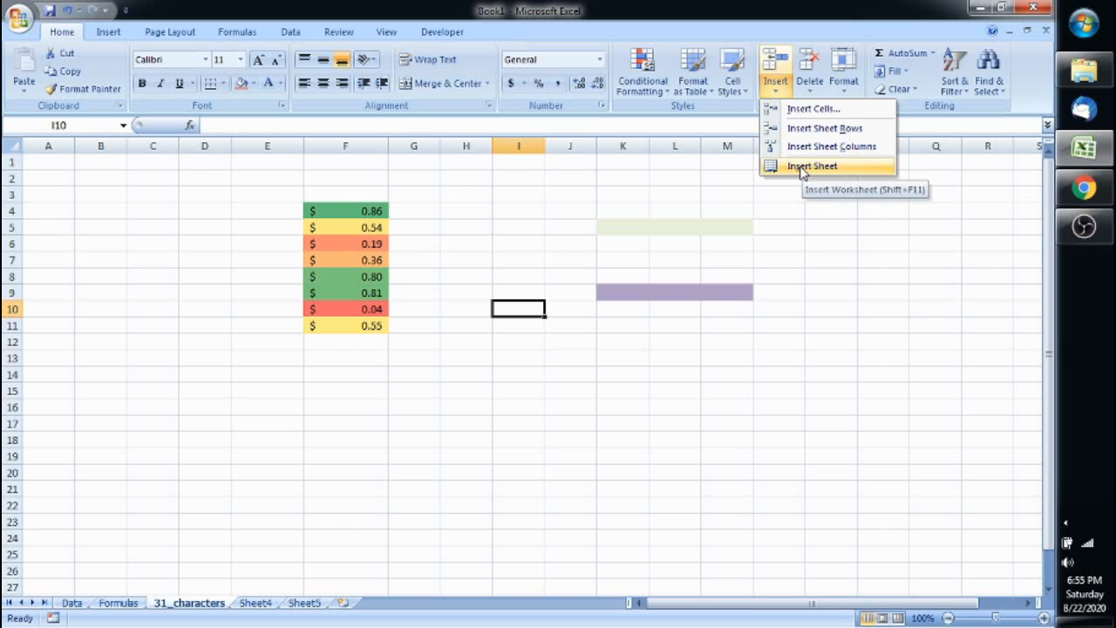
left_click(380, 536)
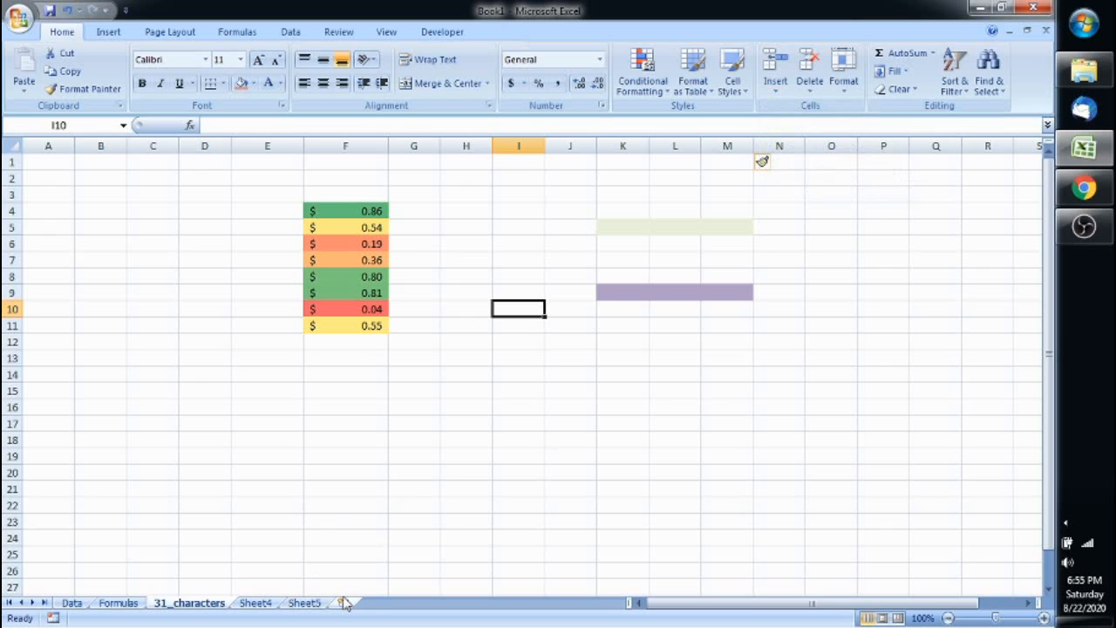
left_click(811, 91)
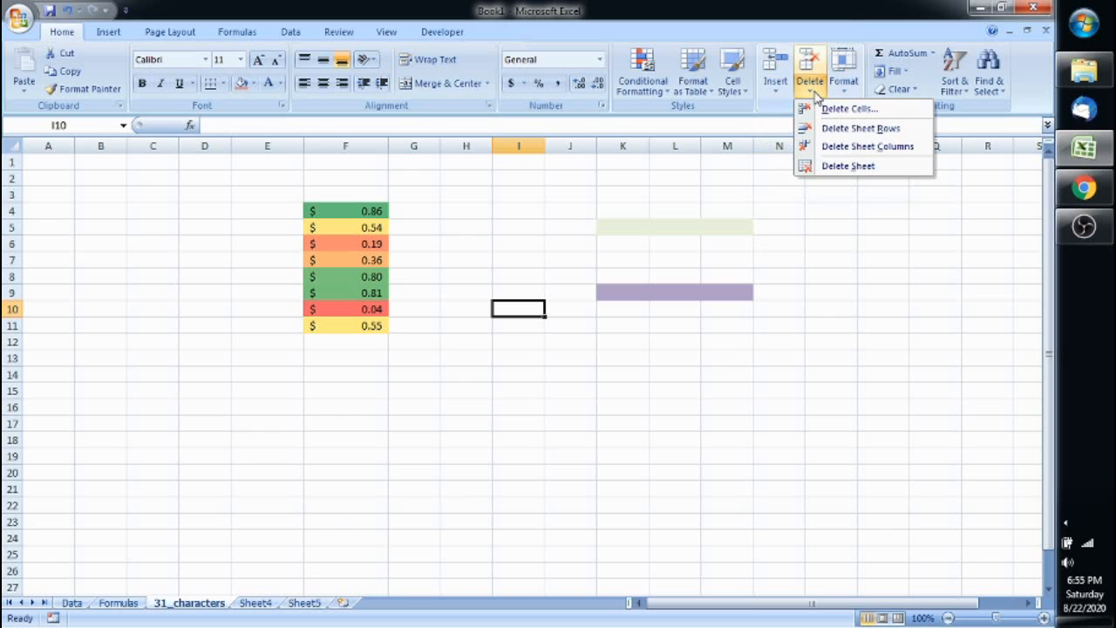
left_click(839, 209)
left_click(844, 82)
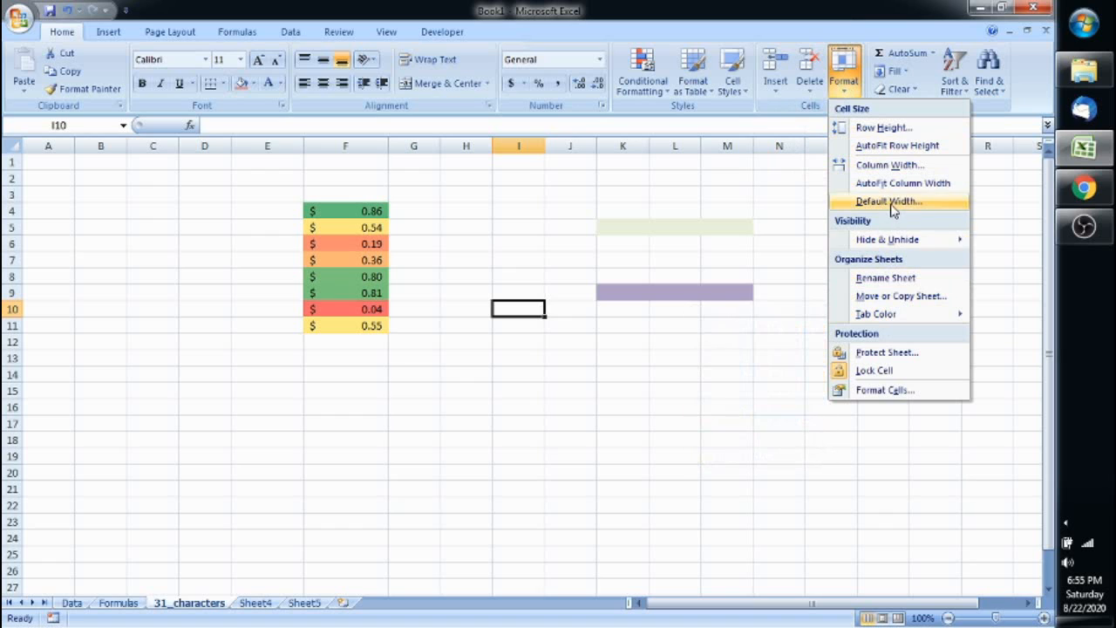
left_click(686, 193)
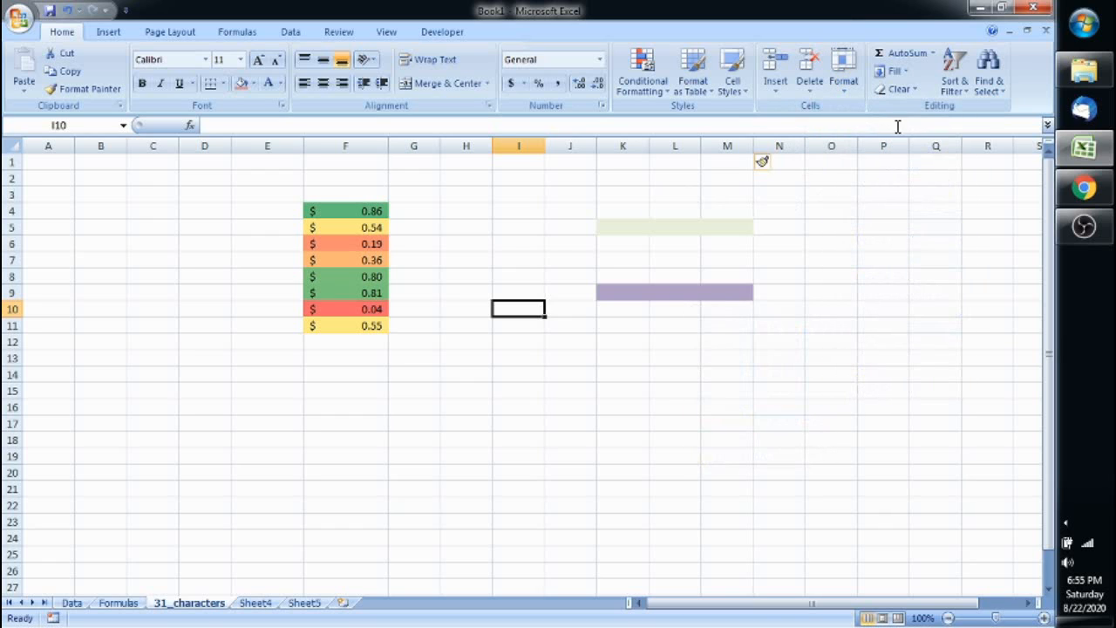
left_click(953, 76)
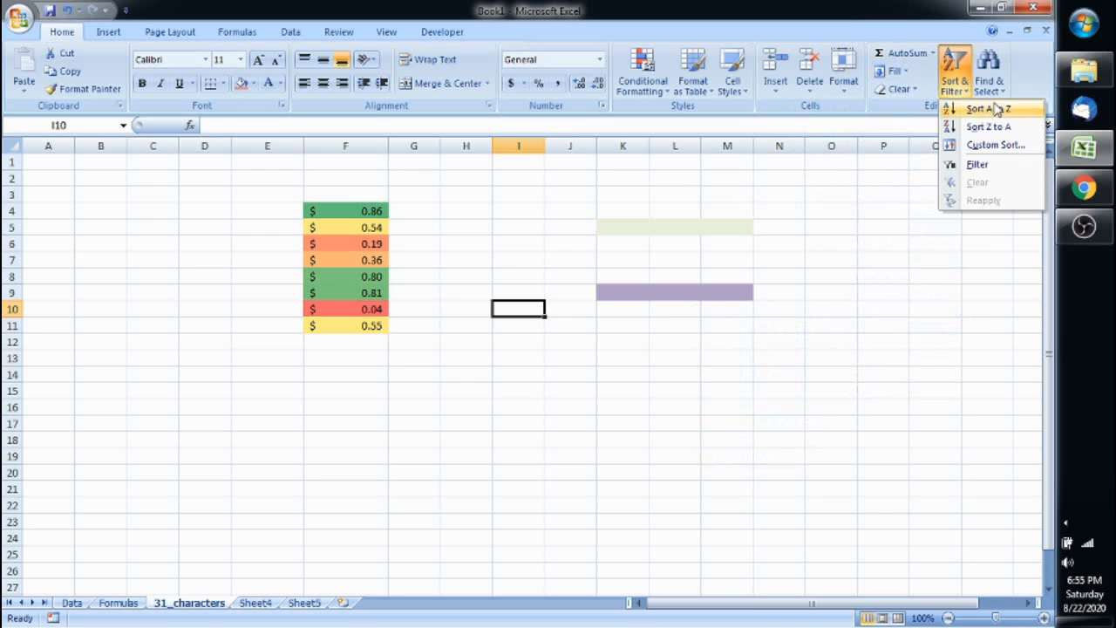
left_click(954, 77)
left_click_drag(349, 325, 294, 321)
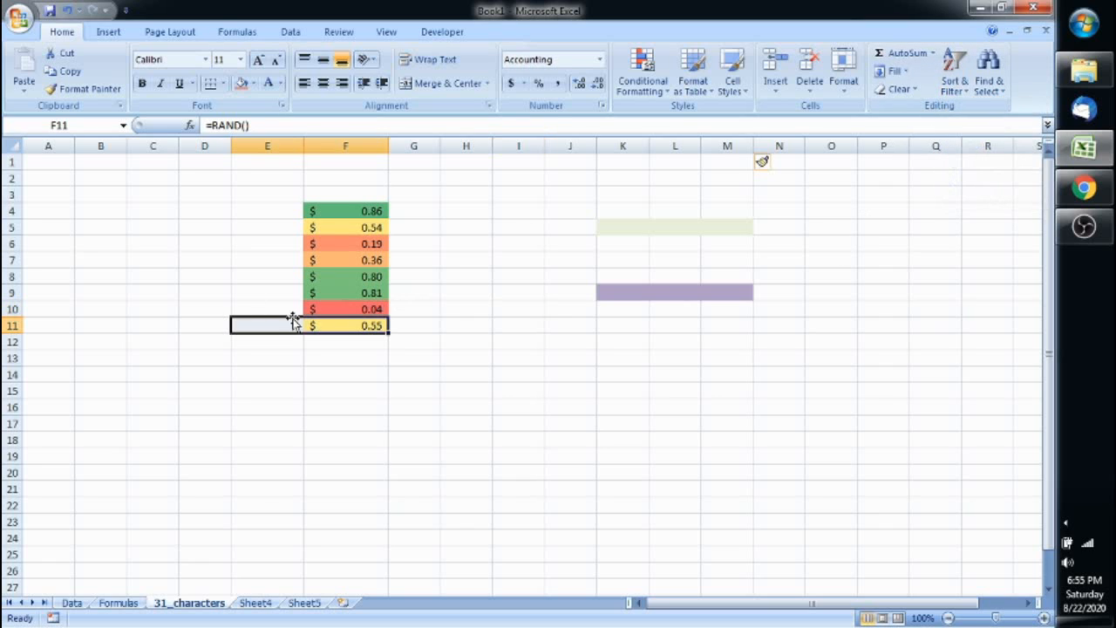
Step: Insert a markers-only scatter chart of F4:F11 and move it clear of the data column
left_click(108, 32)
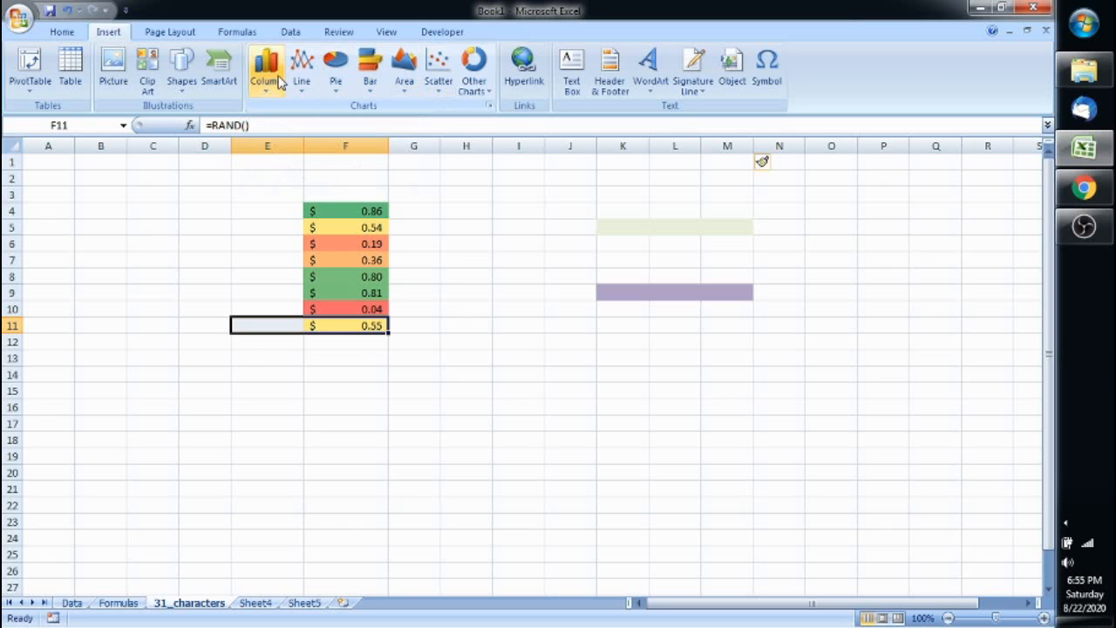
left_click(361, 226)
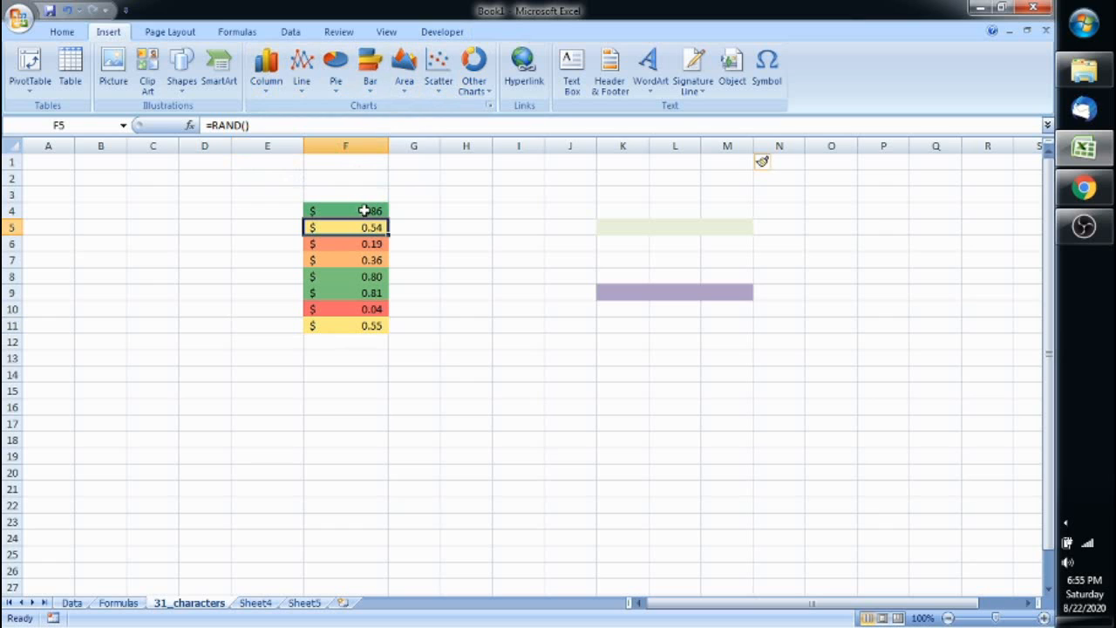
left_click_drag(365, 210, 367, 324)
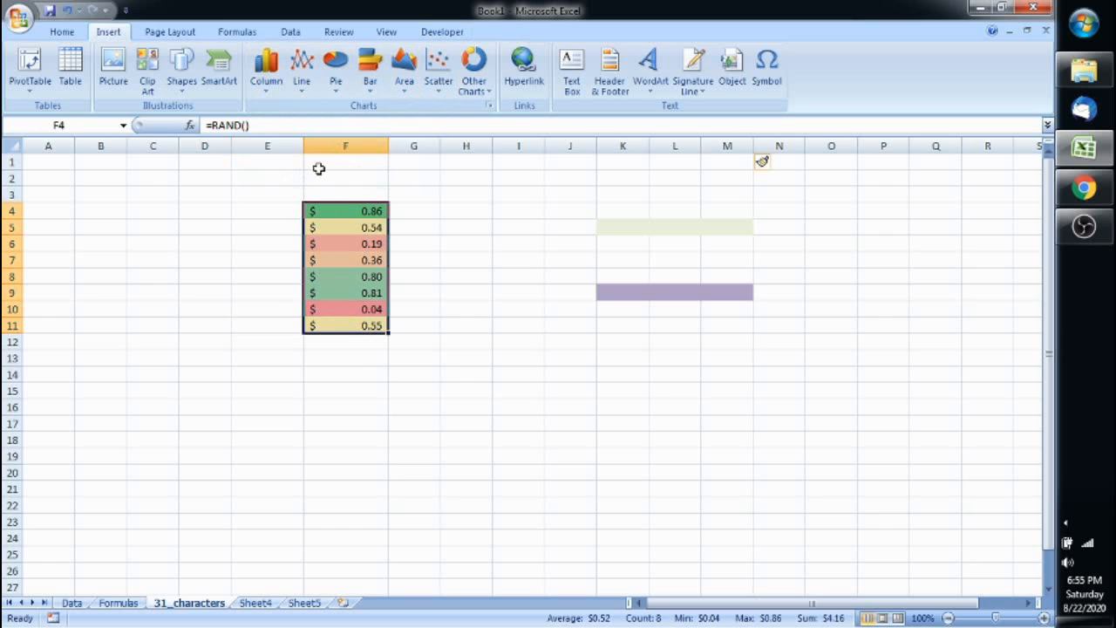
left_click(439, 70)
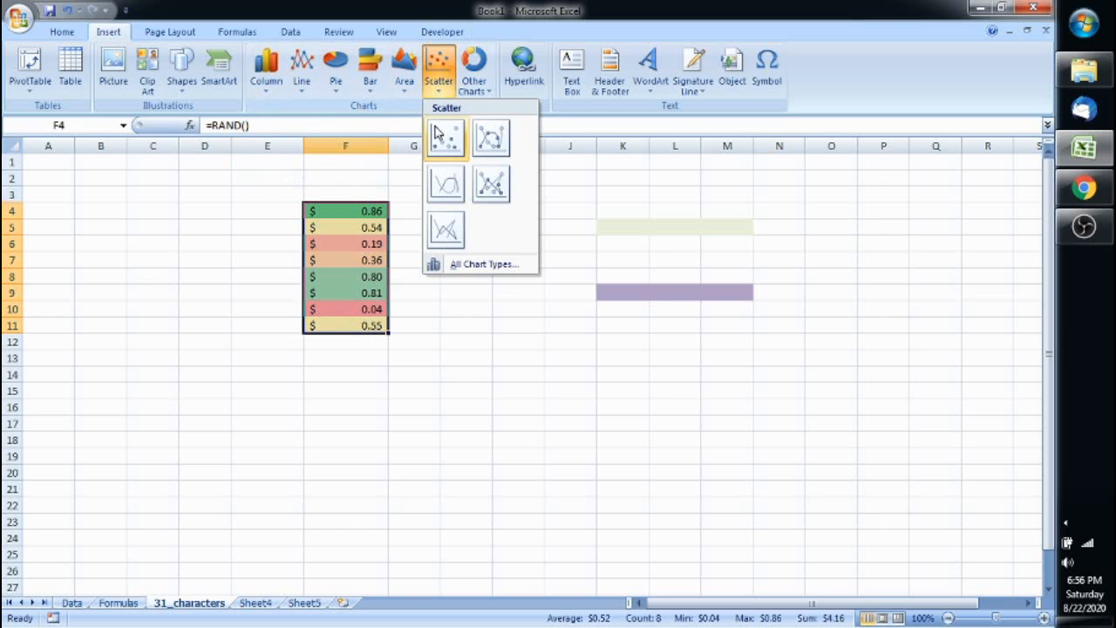
left_click(399, 158)
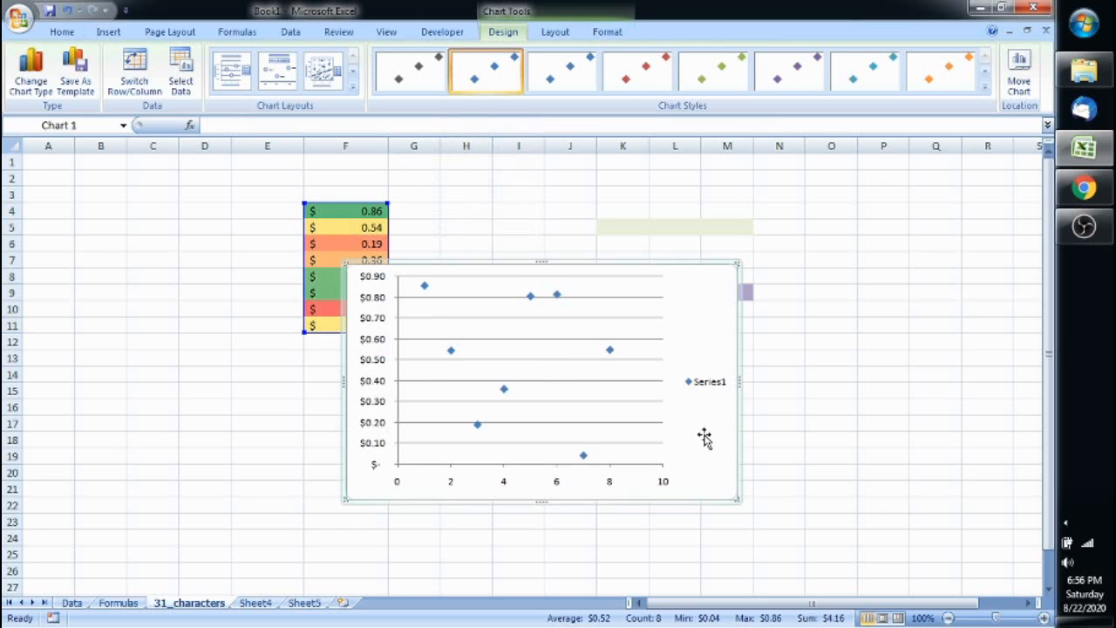
left_click_drag(704, 437, 754, 430)
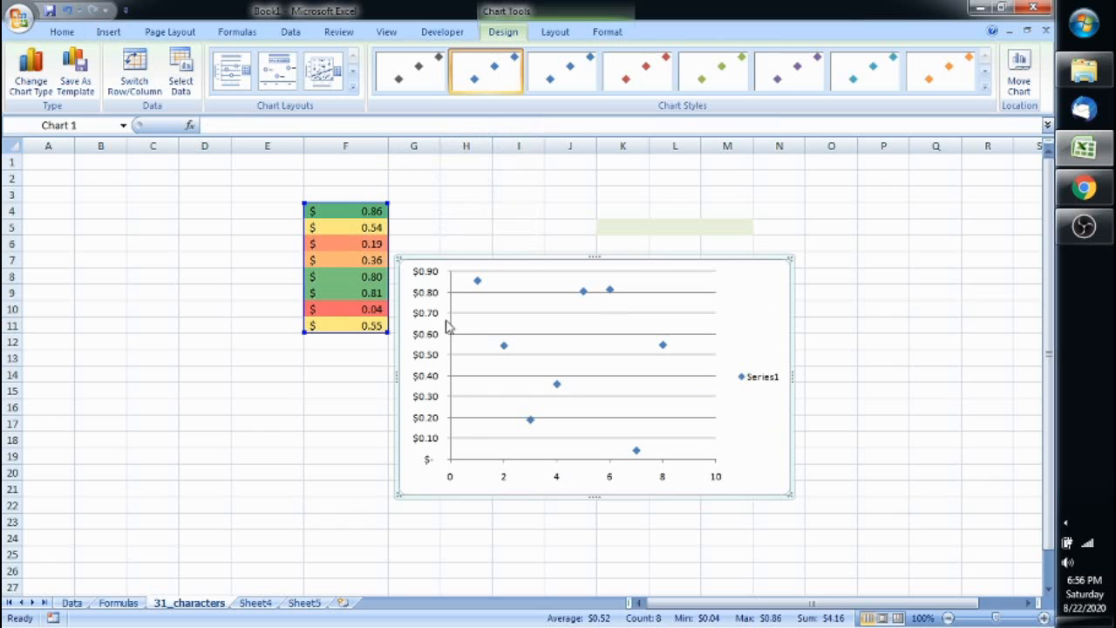
Step: Delete the scatter chart from the sheet
left_click(106, 31)
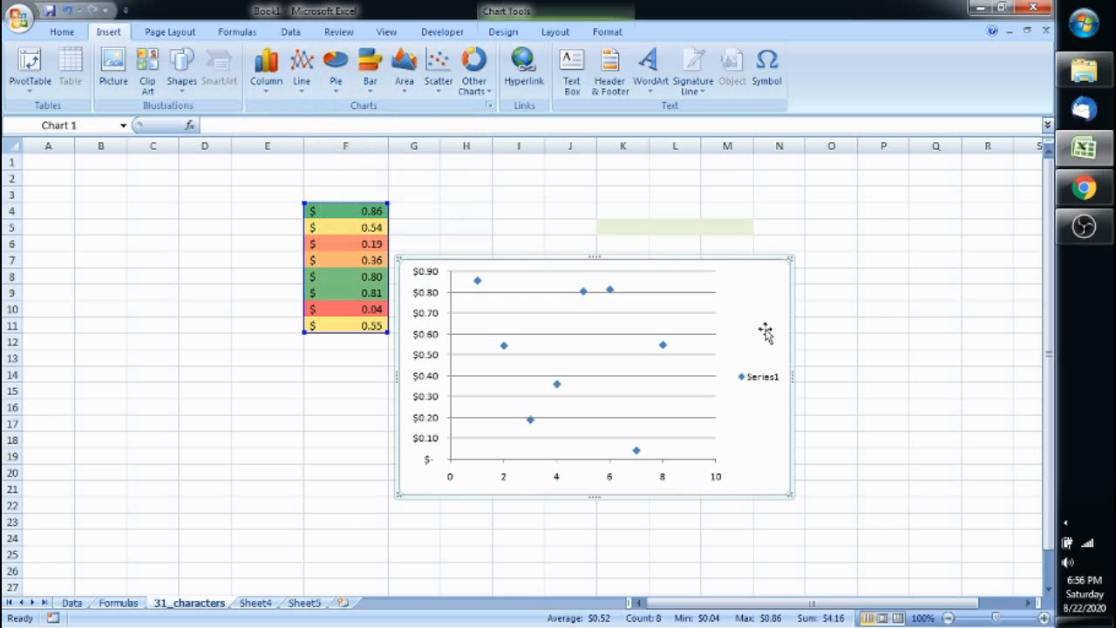
key("Delete")
left_click(496, 259)
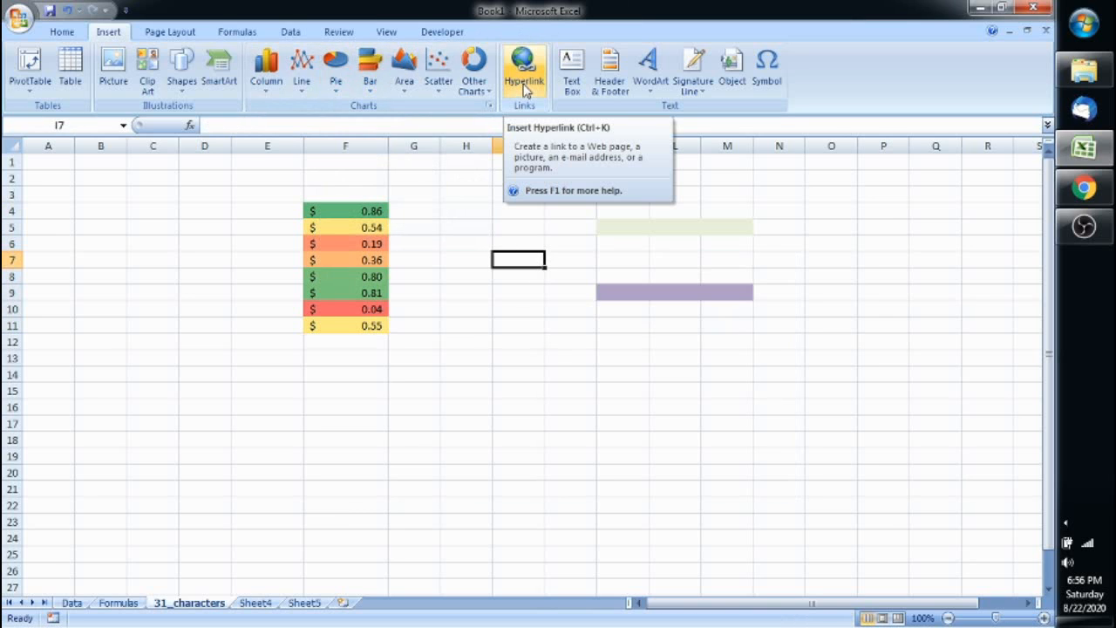
left_click(509, 214)
type("ww")
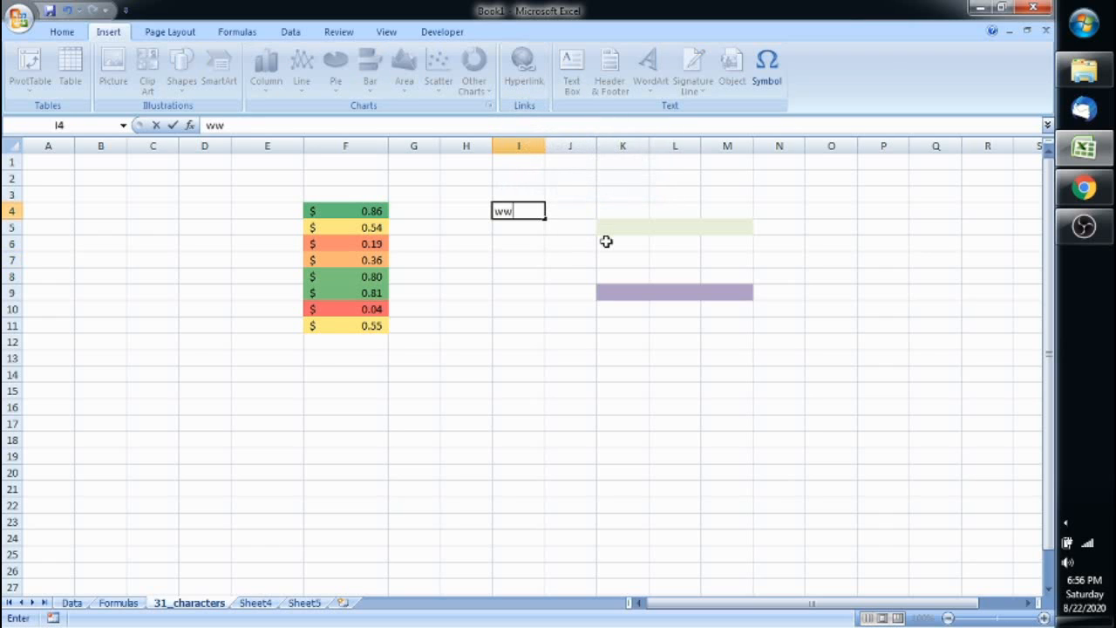
type("w.google.com")
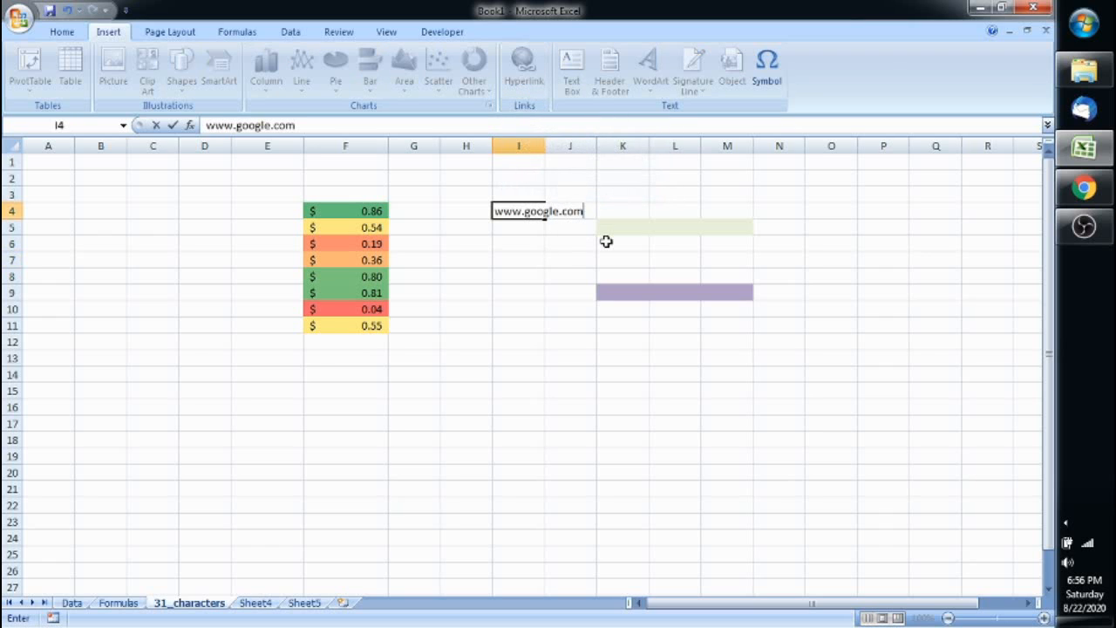
key("Return")
key("Up")
key("shift+F10")
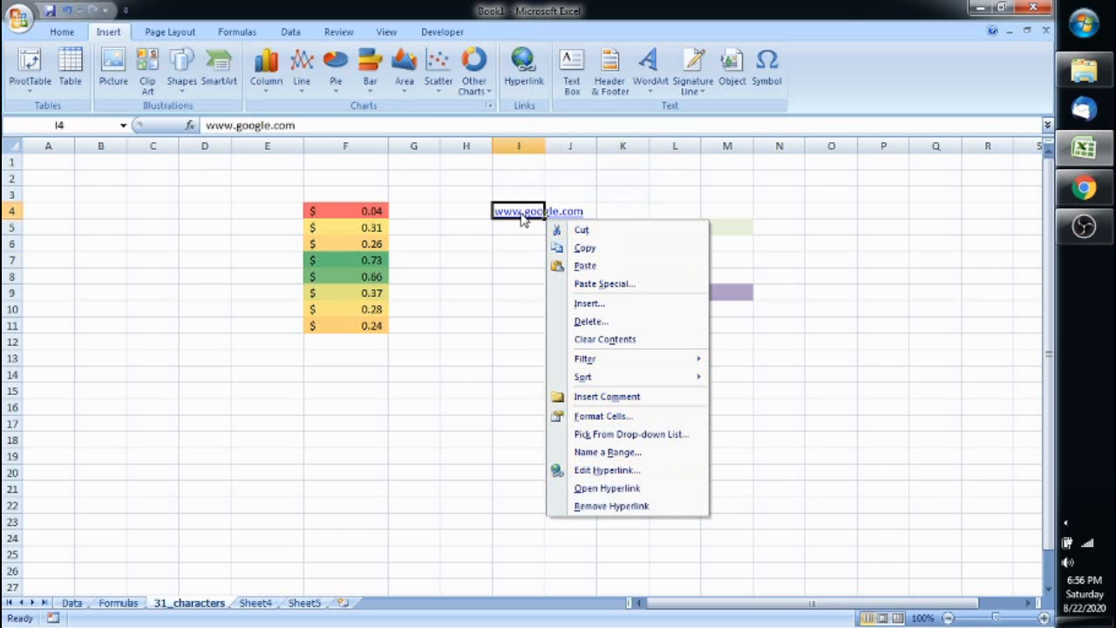
key("Escape")
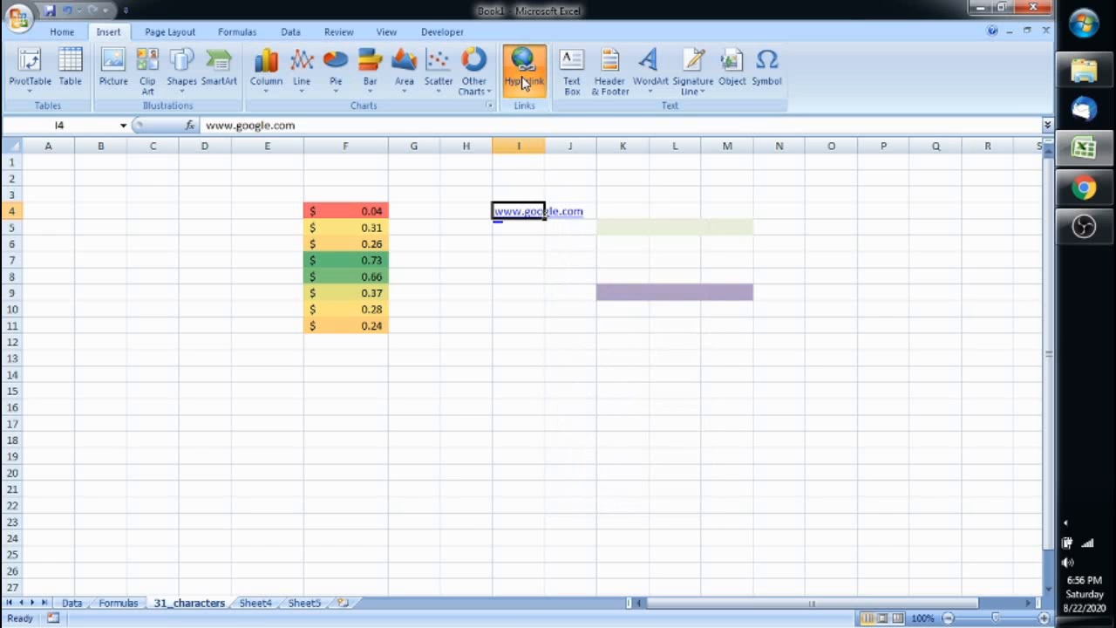
Step: Change the display text of the hyperlink in I4 to "This is google" and autofit column I to it
left_click(524, 80)
left_click_drag(463, 218, 327, 218)
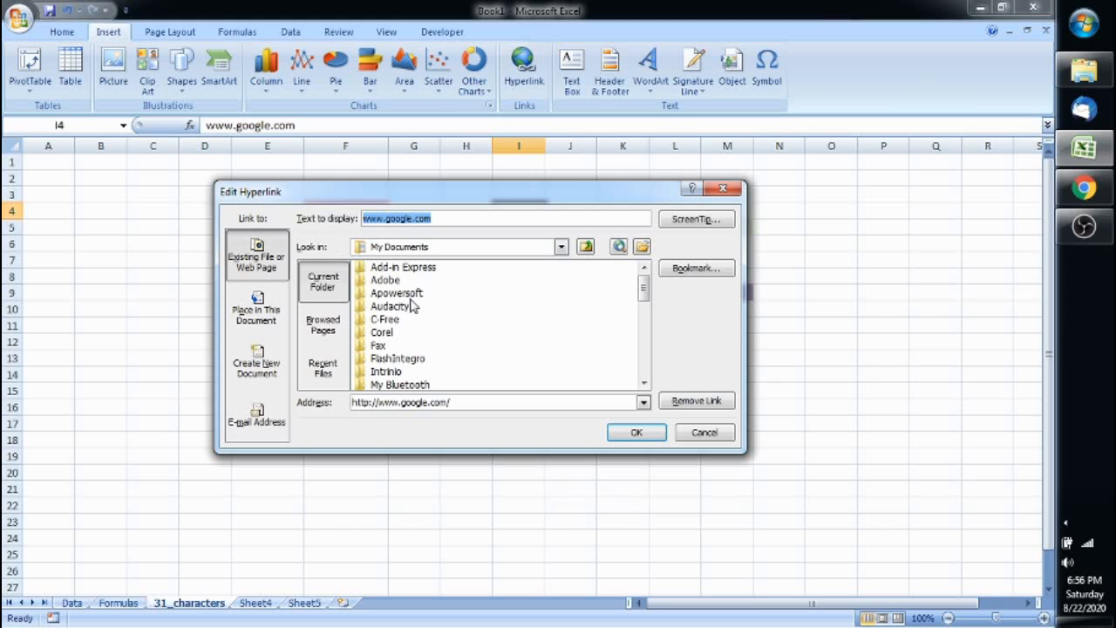
type("This is google")
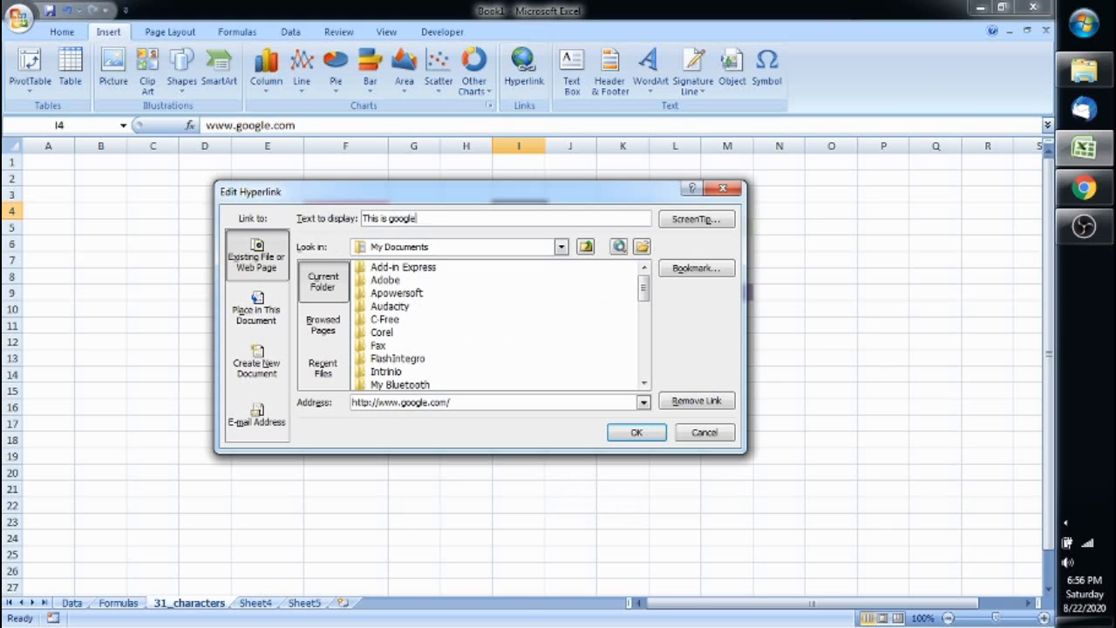
double_click(473, 401)
left_click(633, 433)
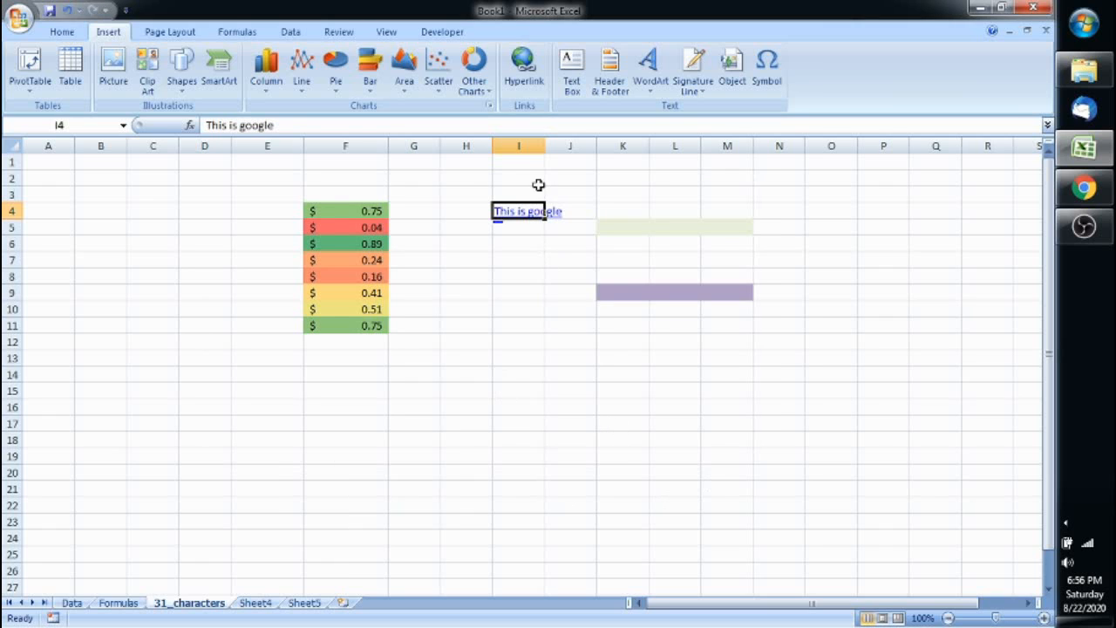
double_click(545, 145)
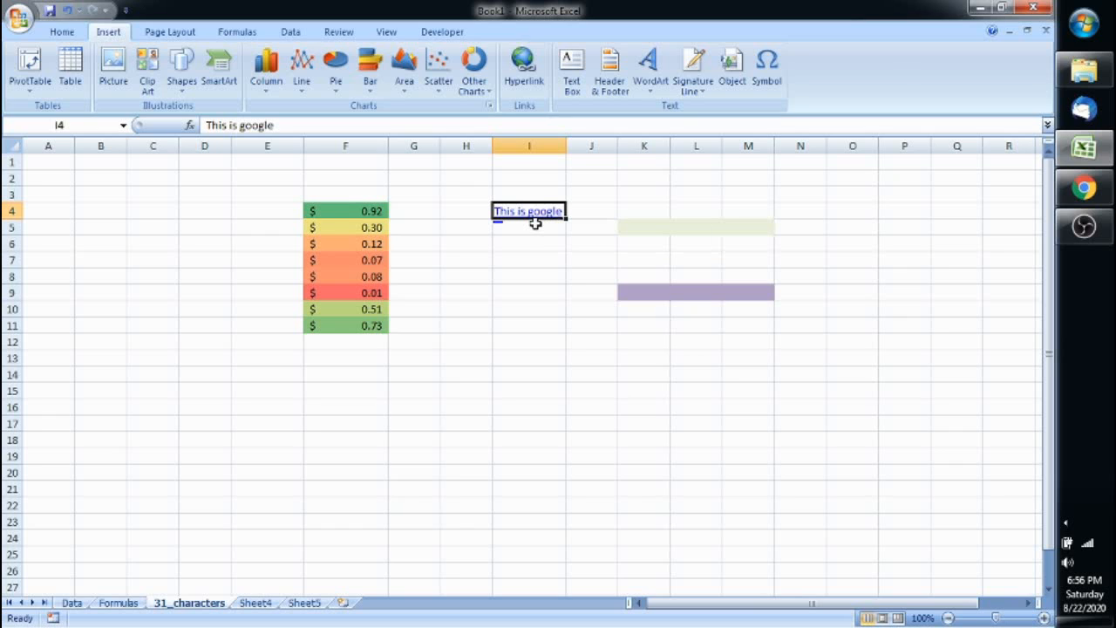
Step: Clear the contents of cells I2:I7, including the hyperlink
left_click(517, 278)
left_click_drag(497, 175, 527, 261)
key("Delete")
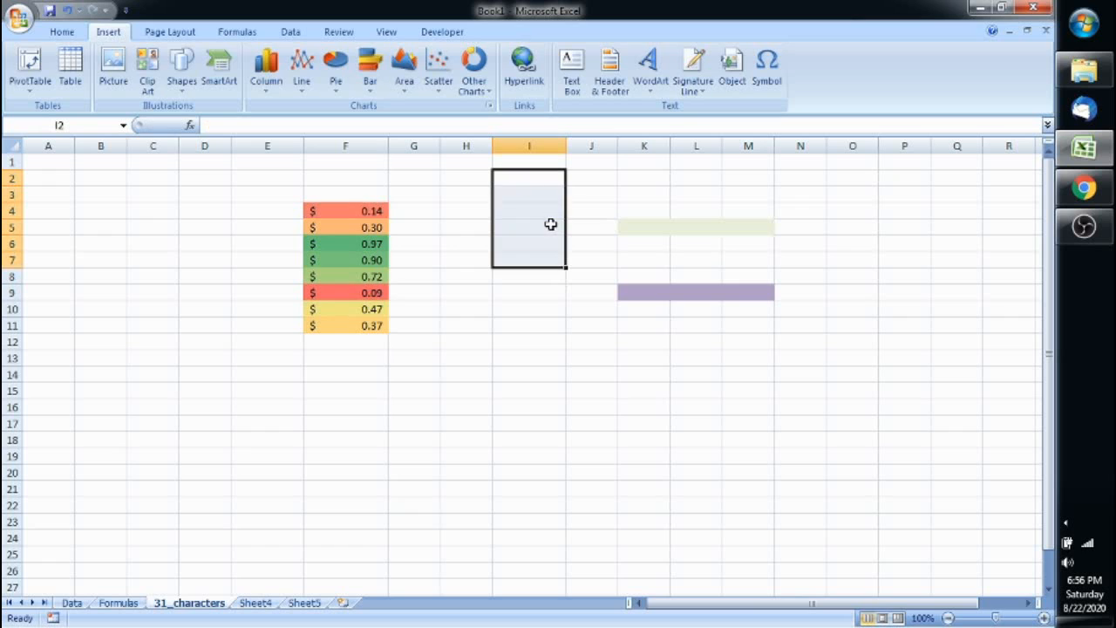
Step: Draw a text box over columns I and J from about row 5 to row 15 and enter "Welcome to" in it
left_click(644, 194)
left_click(571, 74)
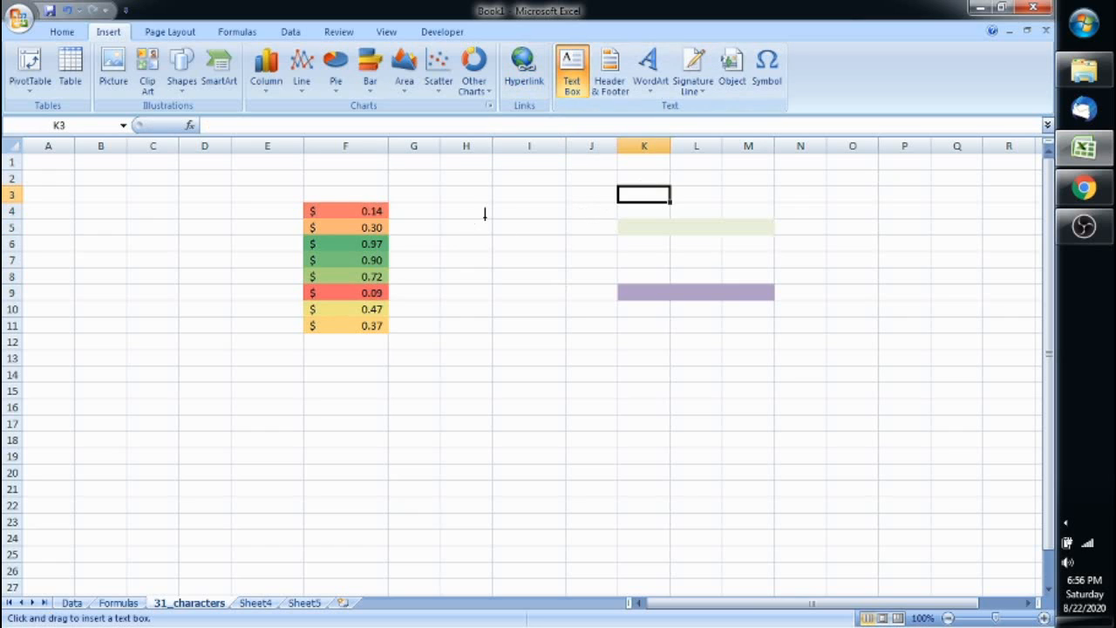
left_click_drag(487, 218, 588, 399)
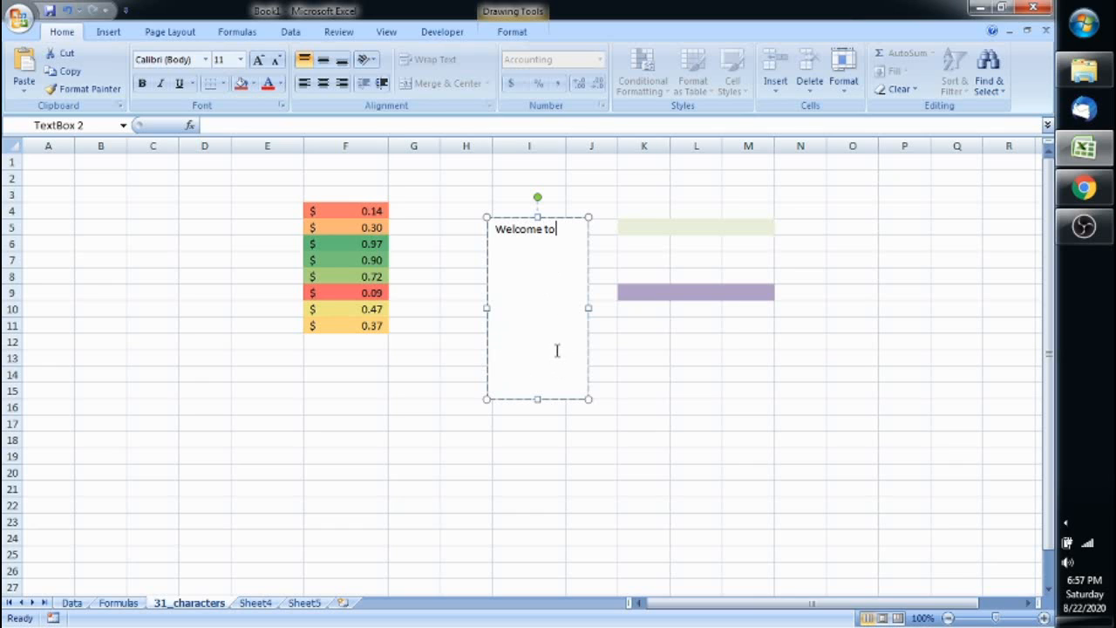
Step: Delete the text box from the sheet
left_click(566, 400)
key("Delete")
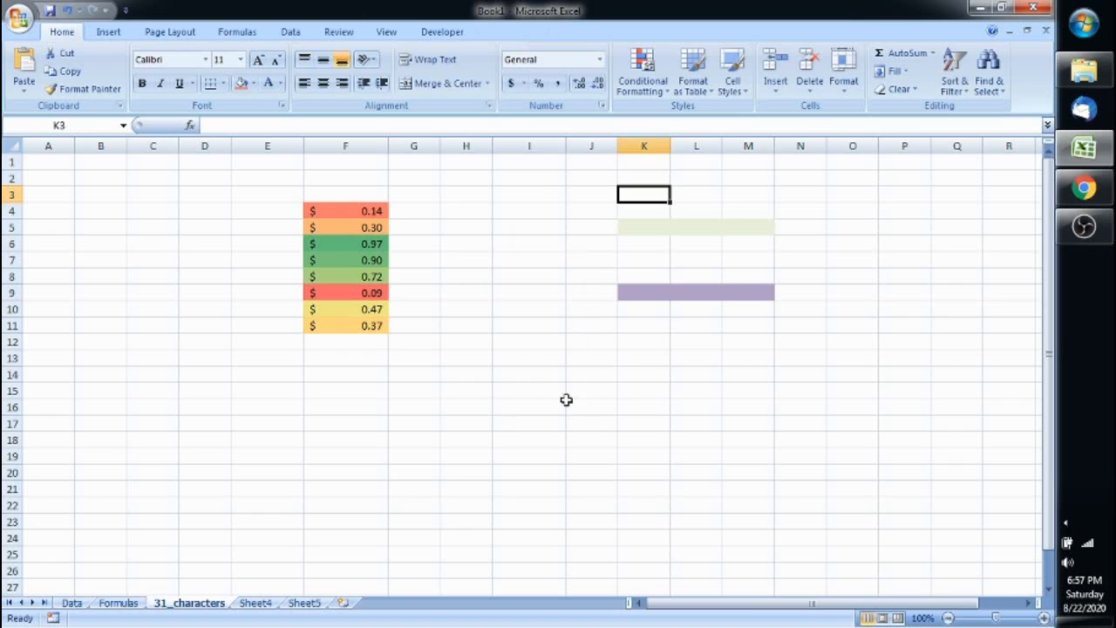
left_click(590, 389)
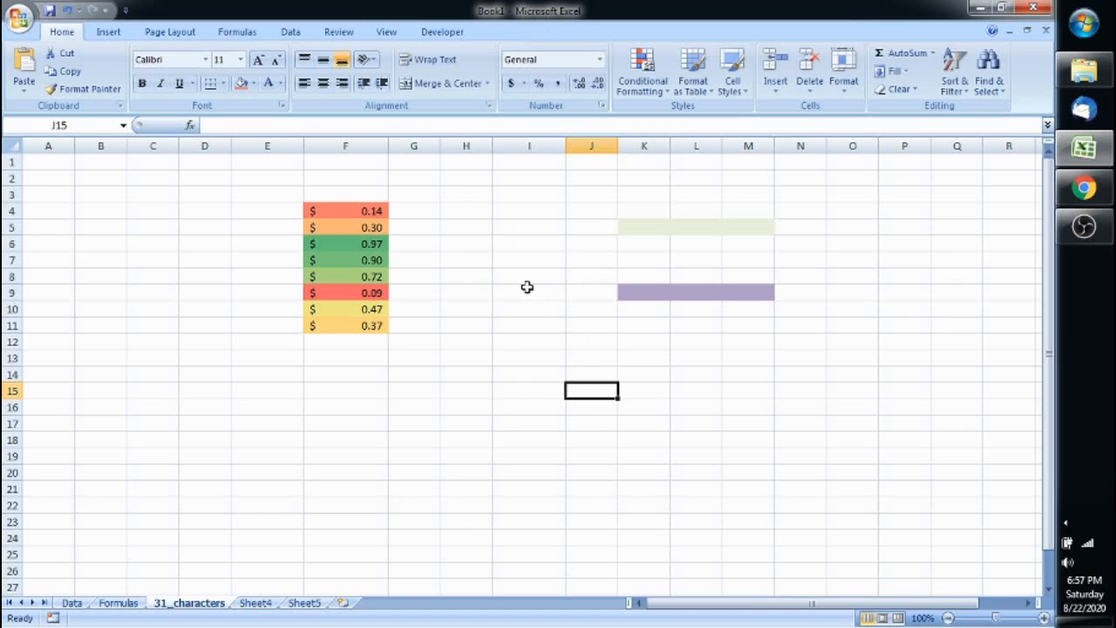
left_click(504, 265)
left_click_drag(498, 295, 590, 344)
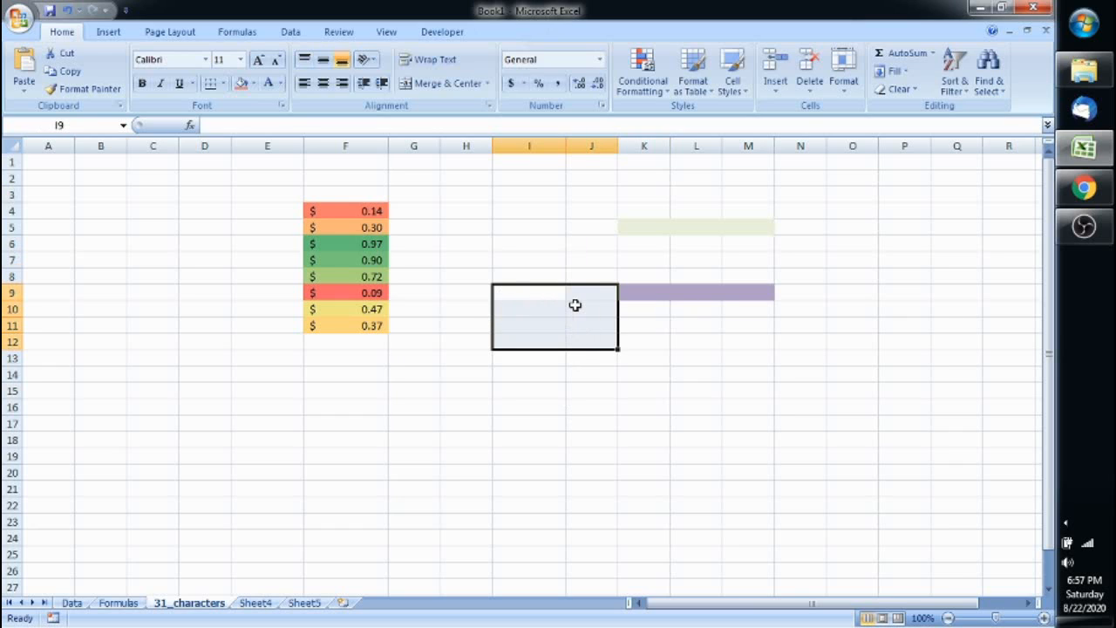
left_click_drag(535, 297, 598, 337)
left_click(556, 310)
Step: Open the page header's centre section for editing, leave it empty and return to the normal sheet view
left_click(109, 35)
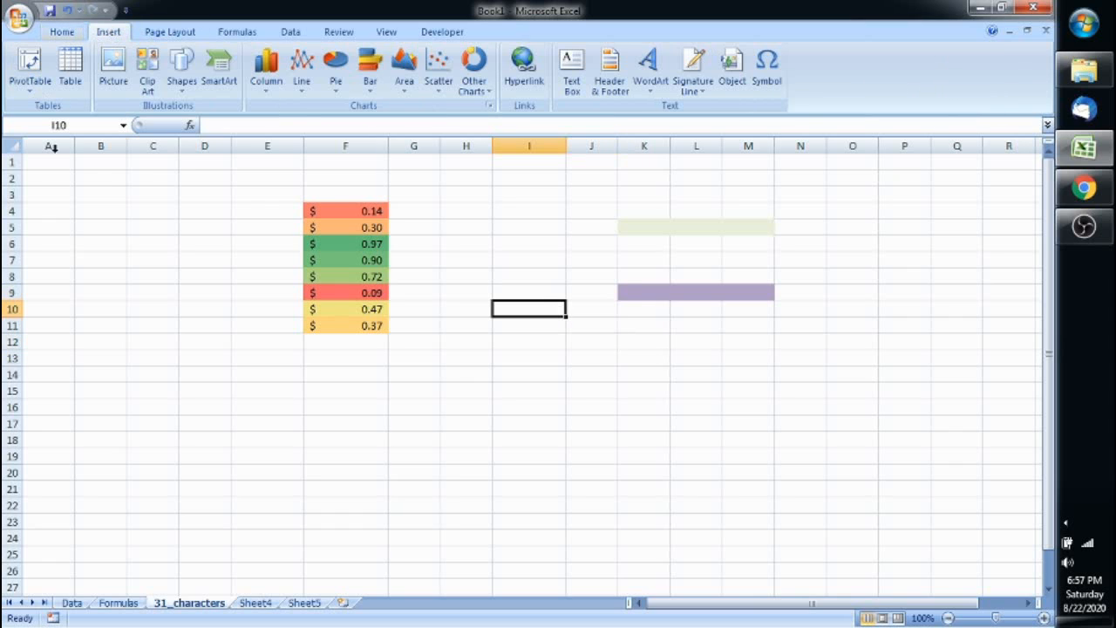
left_click(612, 86)
left_click(387, 222)
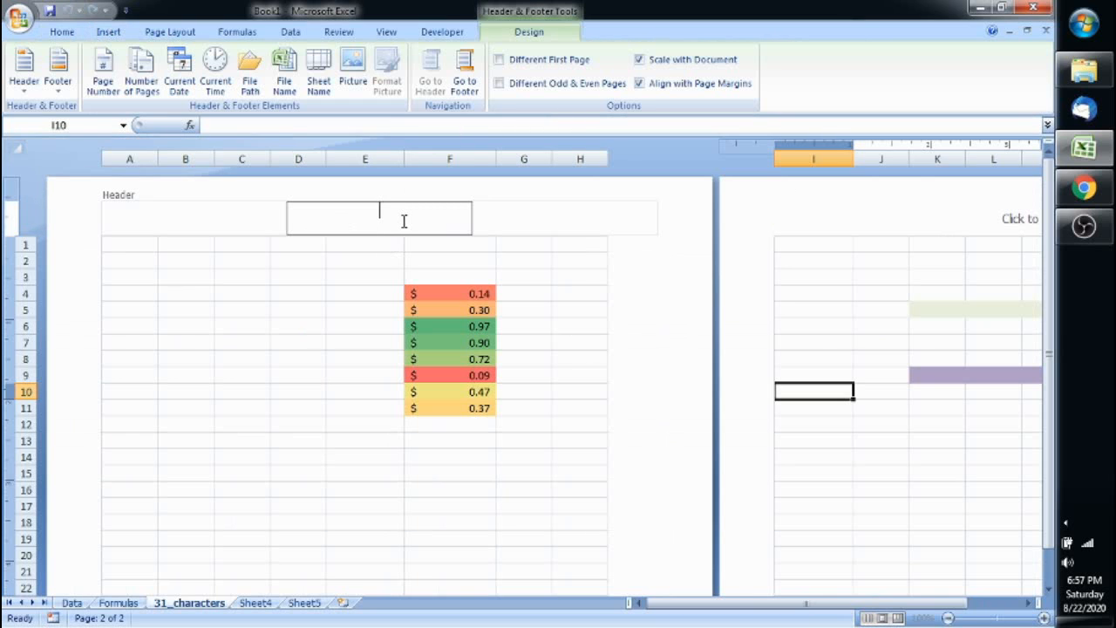
key("Escape")
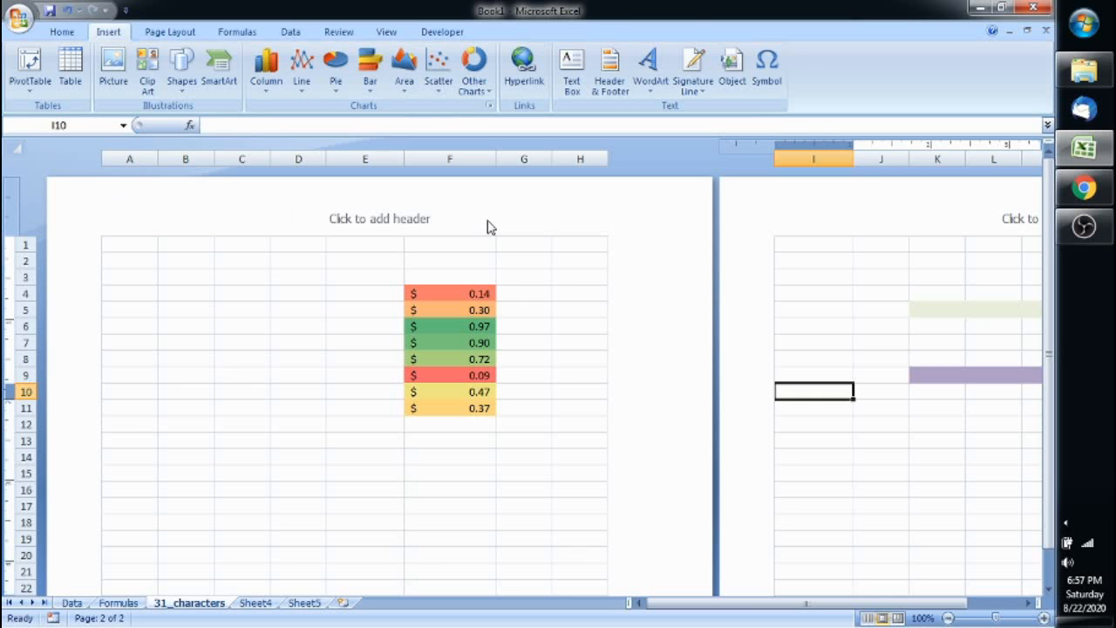
key("ctrl+z")
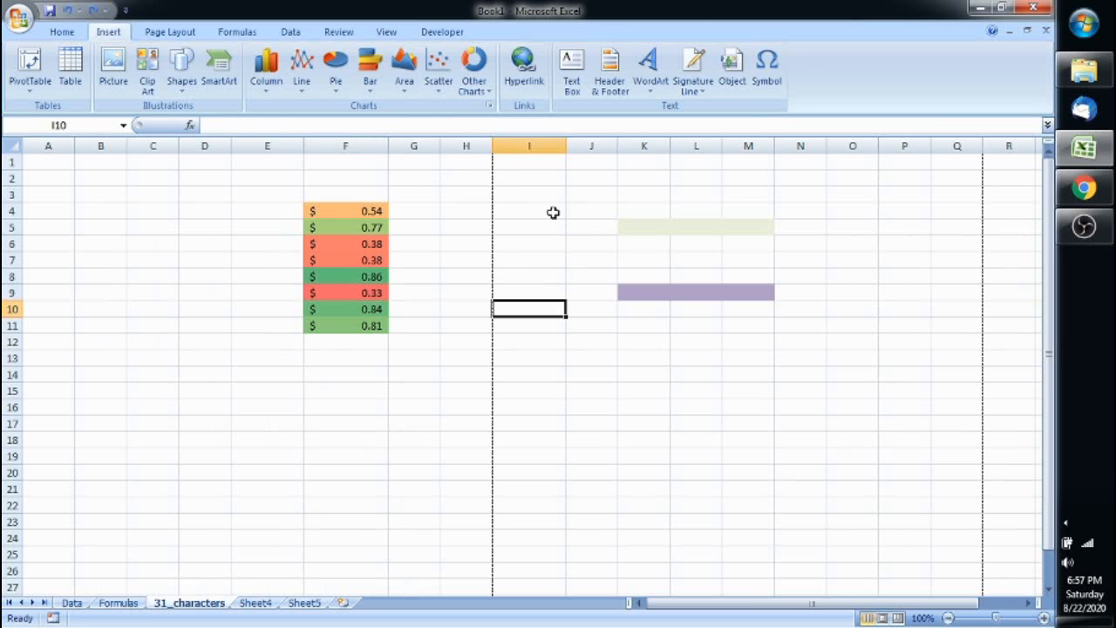
Step: Insert a WordArt object in the black letter style with a light outline
left_click(643, 223)
left_click(649, 68)
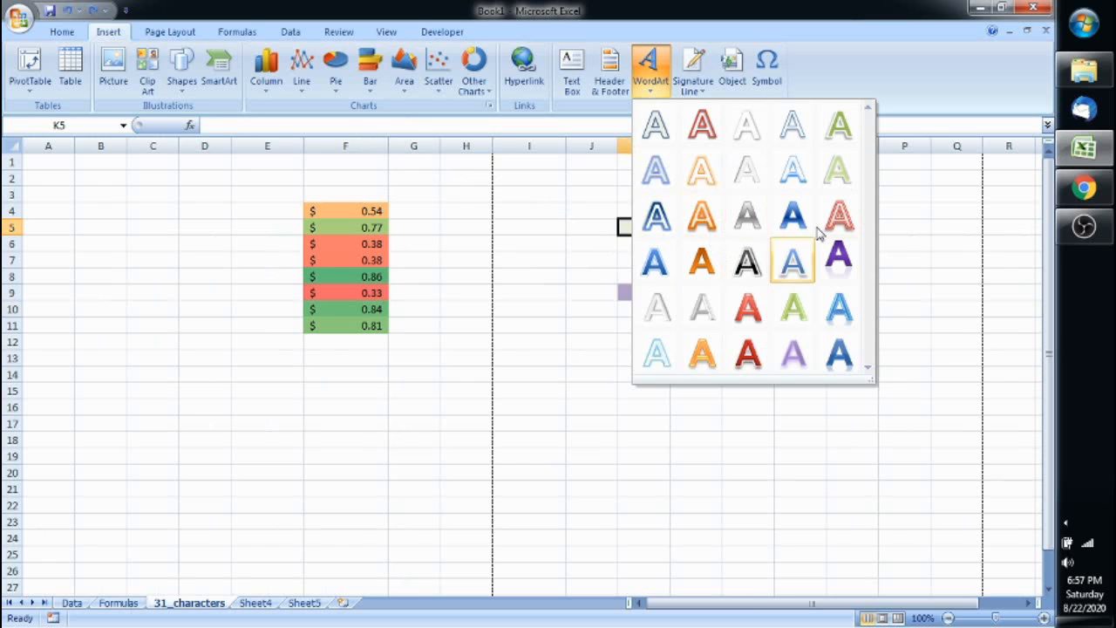
left_click(745, 260)
Step: Replace the WordArt placeholder text with "Excel in WordArt" and finish editing it
left_click(516, 384)
double_click(516, 384)
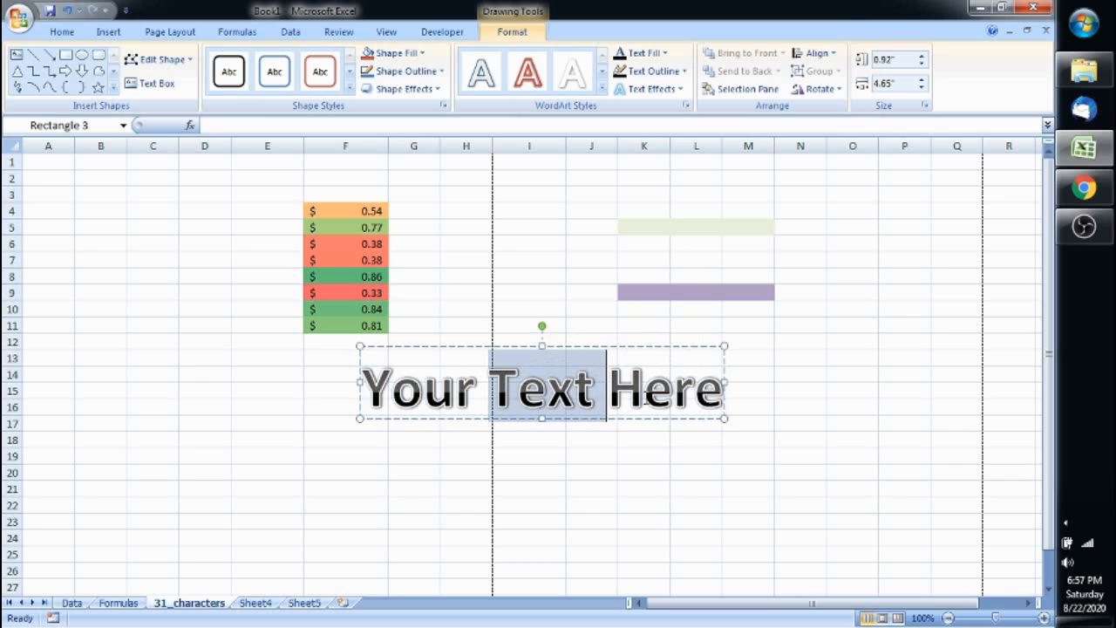
left_click(643, 393)
left_click_drag(723, 393, 645, 403)
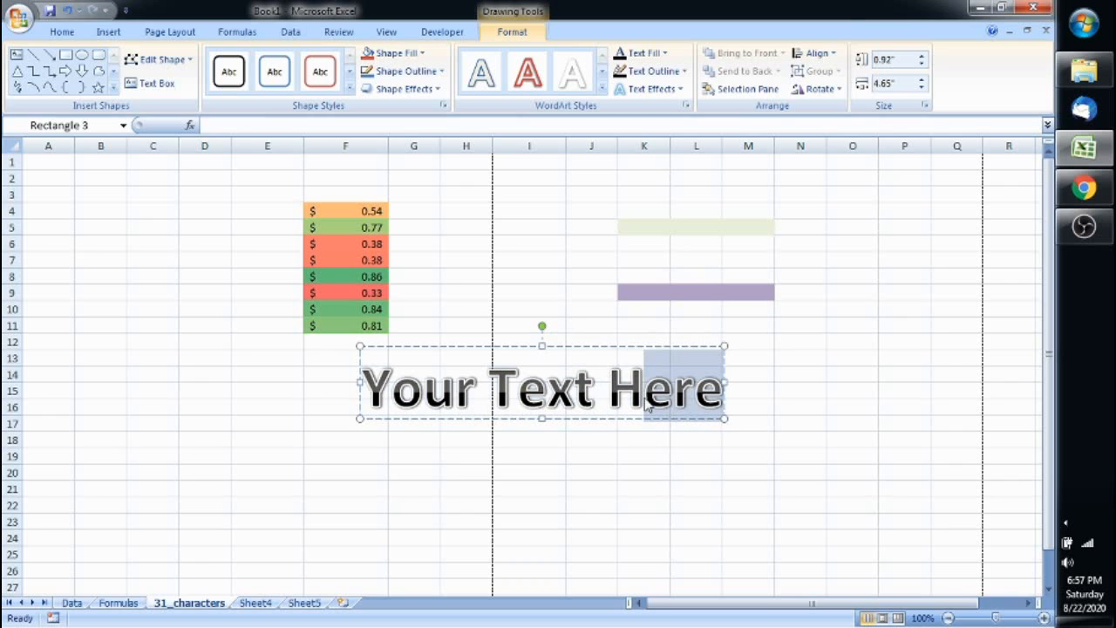
key("shift+Left")
key("shift+Left")
key("shift+Left")
key("shift+Left")
key("shift+Left")
key("shift+Left")
key("shift+Left")
key("shift+Left")
key("shift+Left")
key("shift+Left")
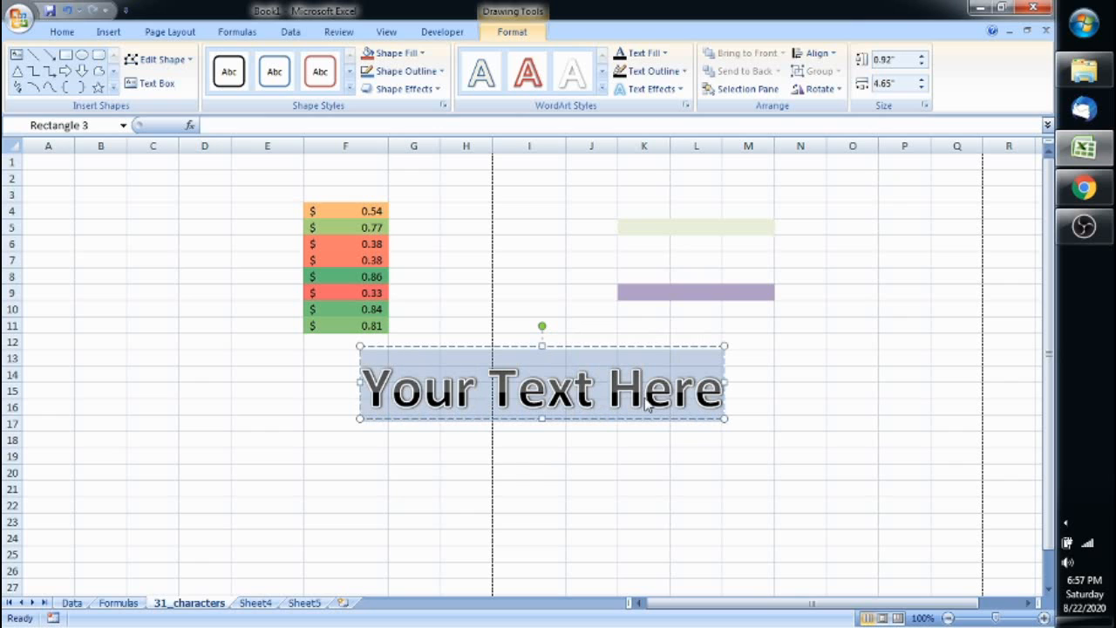
type("Exccel")
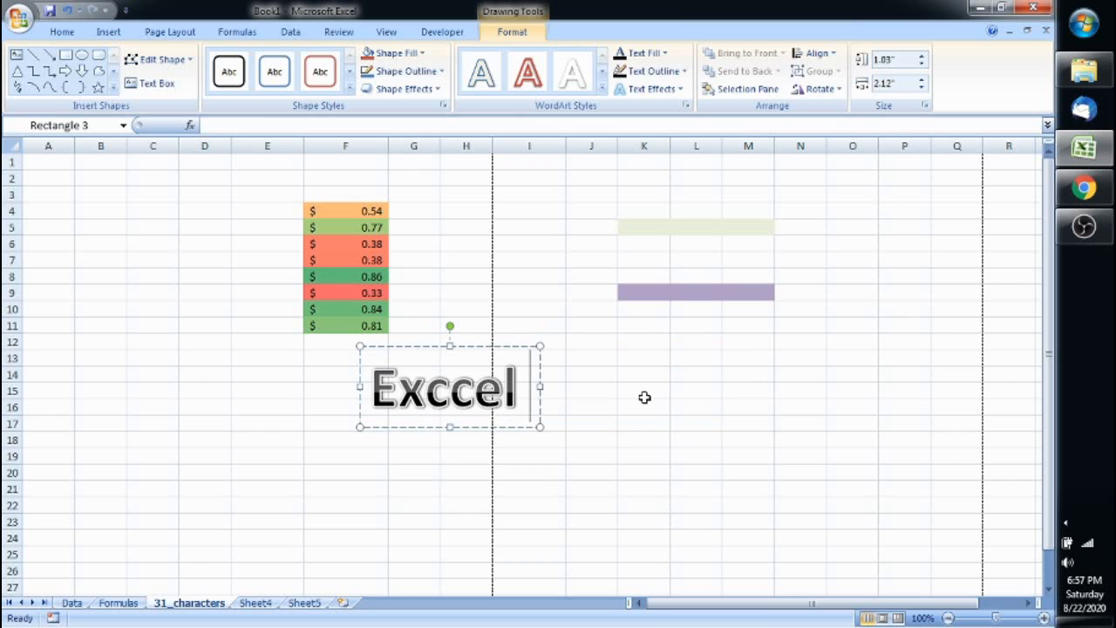
key("BackSpace")
key("BackSpace")
key("BackSpace")
type("el i")
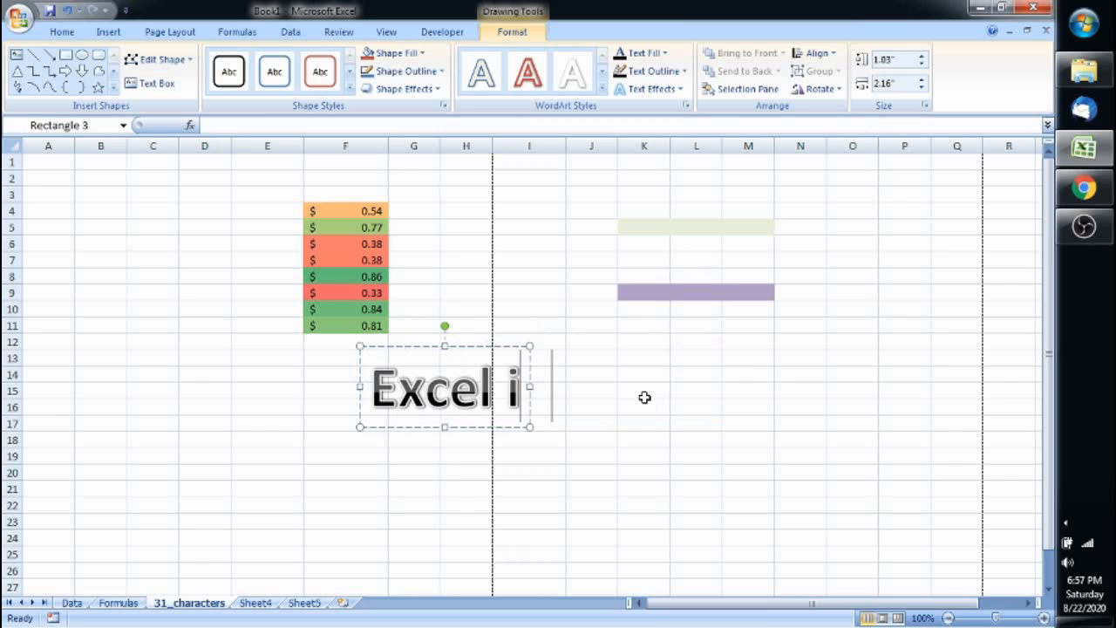
type("n WordArt")
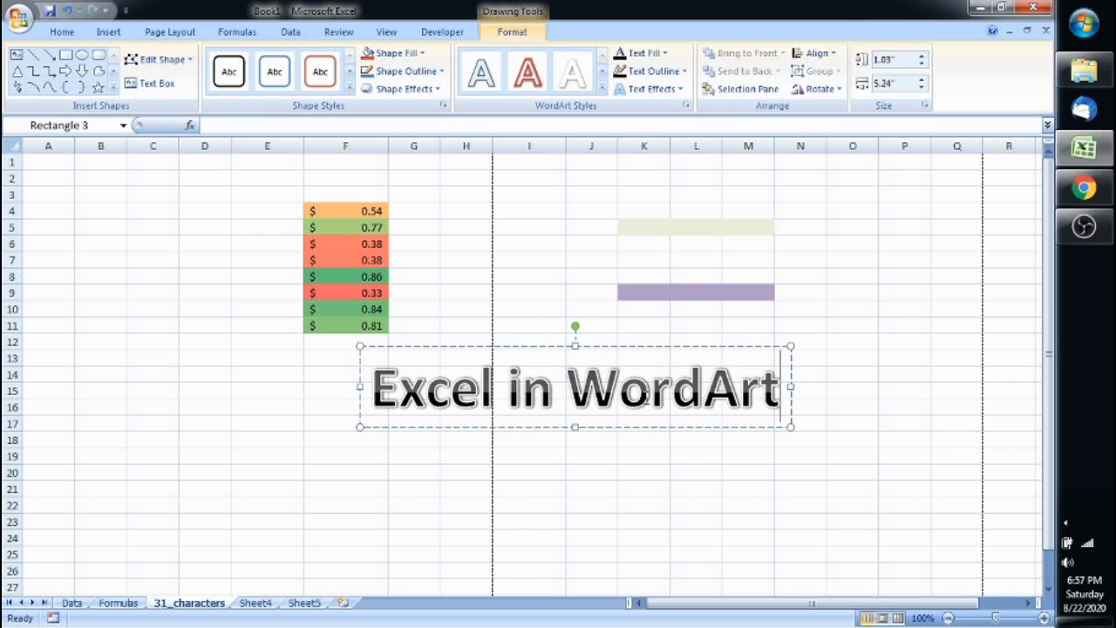
key("Escape")
key("Escape")
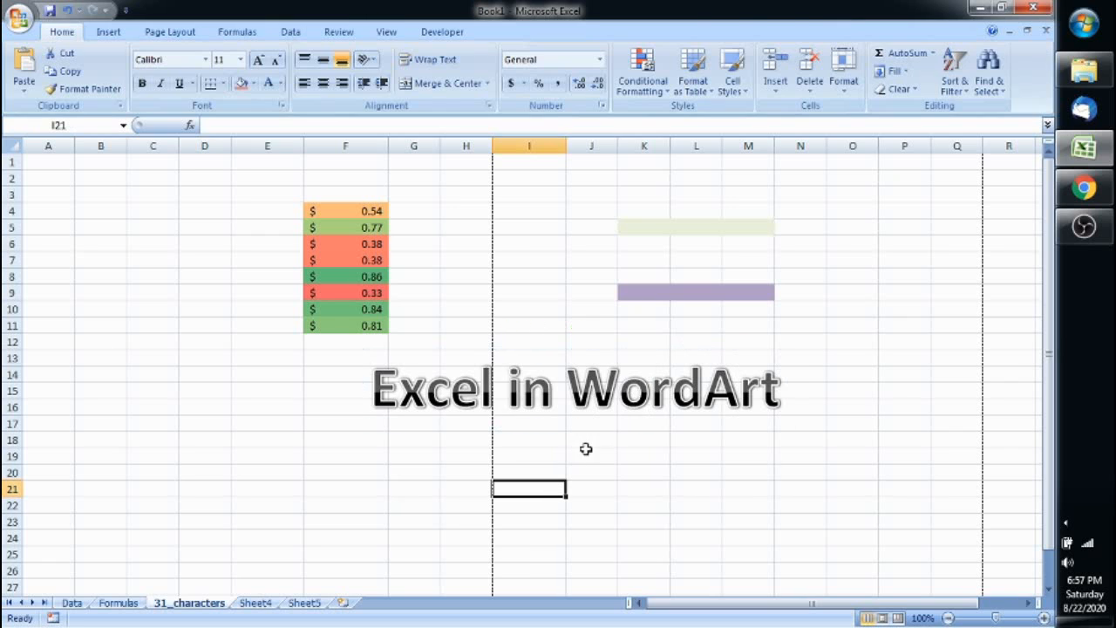
Step: Move the WordArt up to rows 1 to 6, spanning columns E to K
left_click(627, 405)
left_click_drag(600, 348, 477, 166)
left_click(529, 308)
left_click(528, 228)
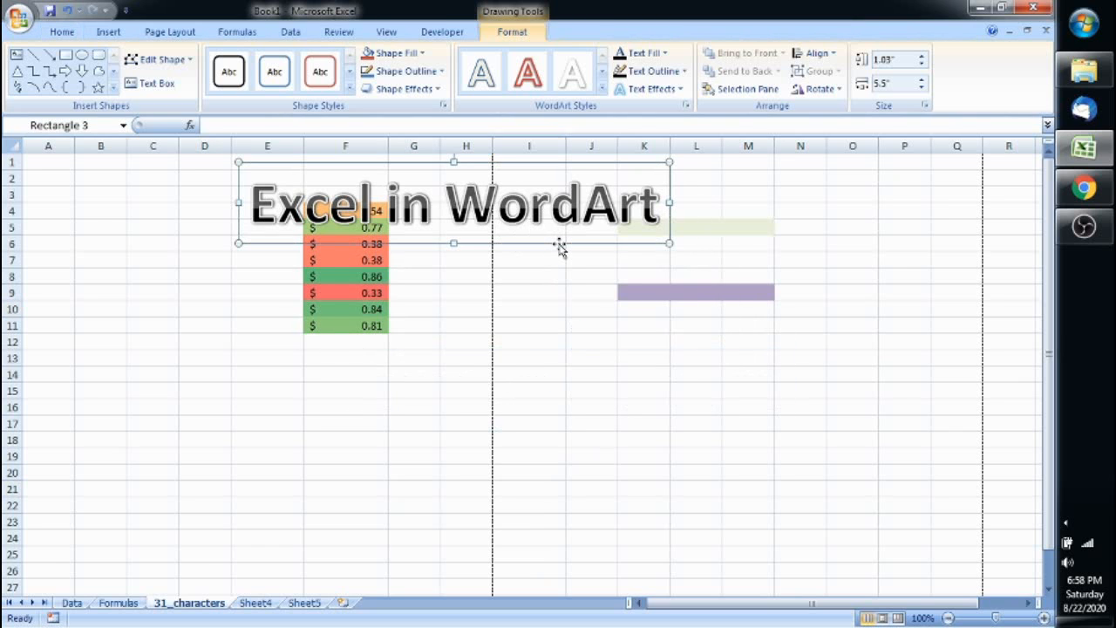
Step: Delete the "Excel in WordArt" object from the 31_characters sheet
key("Delete")
left_click(552, 369)
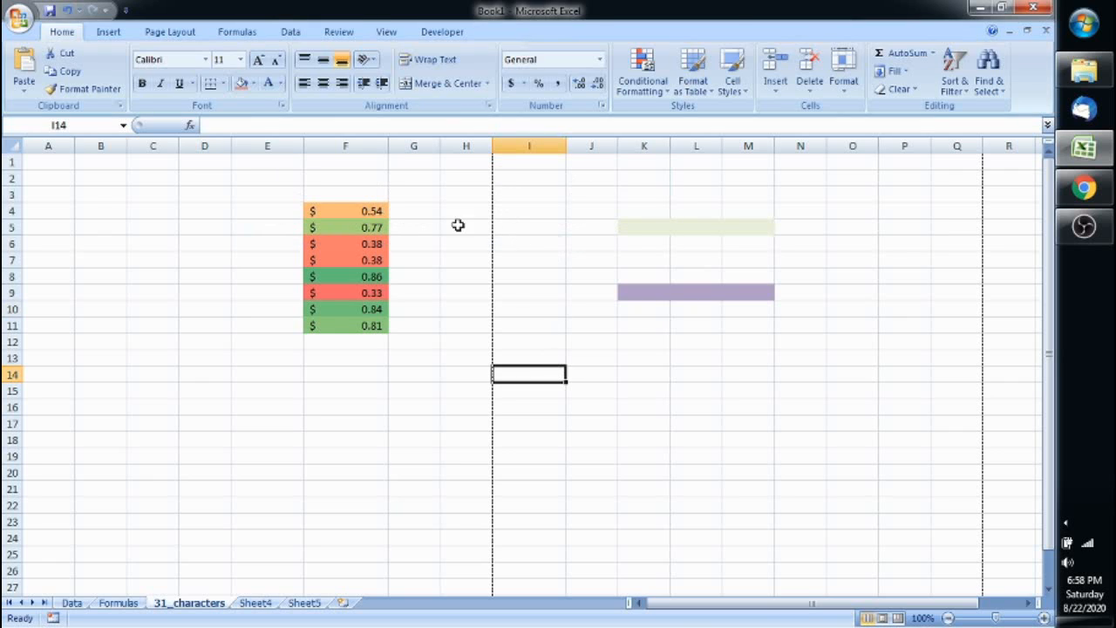
Step: View the signature line options and the object types available for insertion, closing the Object dialog without inserting anything
left_click(109, 32)
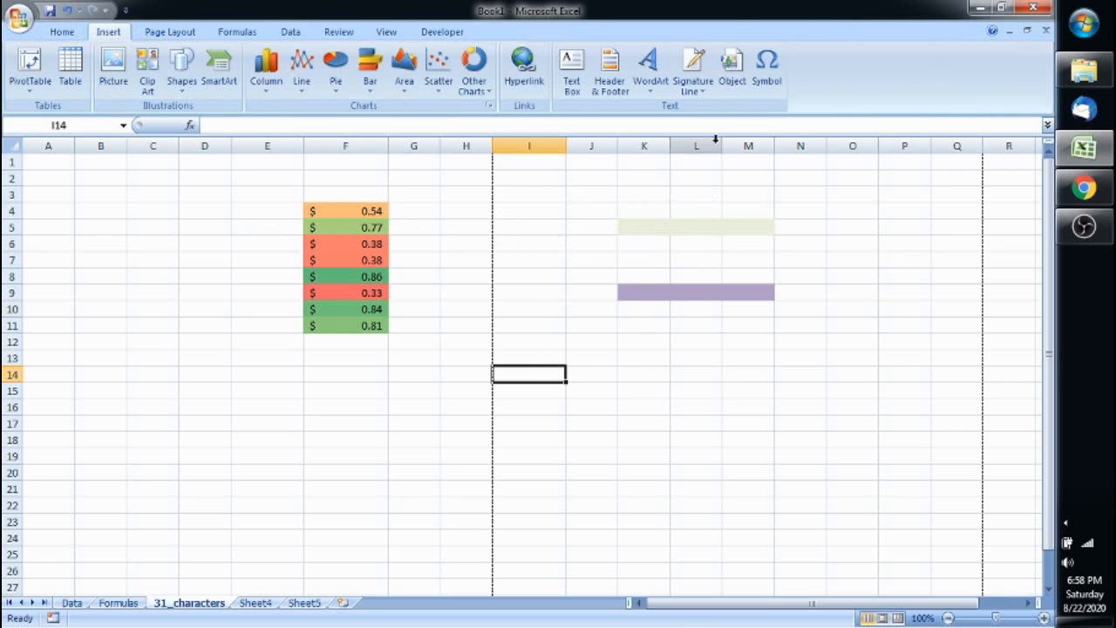
left_click(695, 88)
left_click(624, 259)
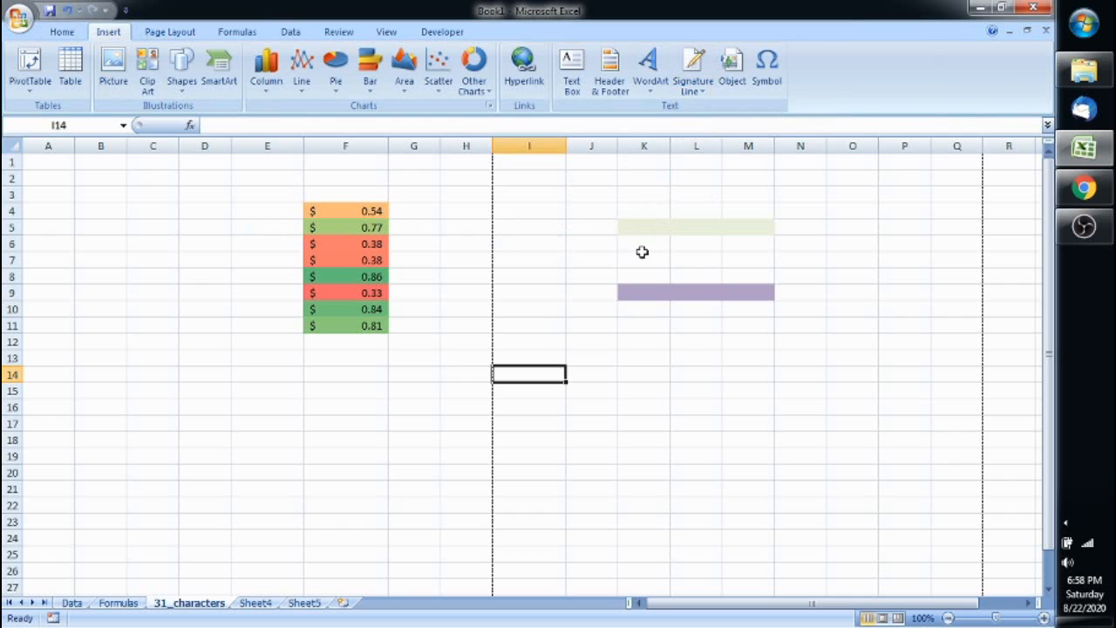
left_click(738, 96)
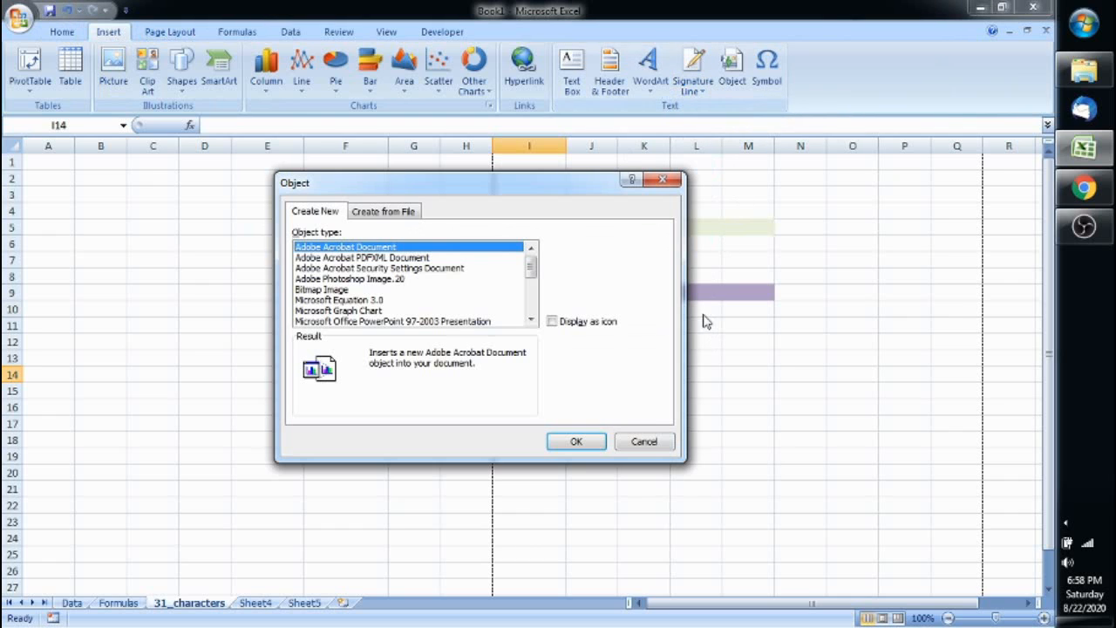
left_click(644, 442)
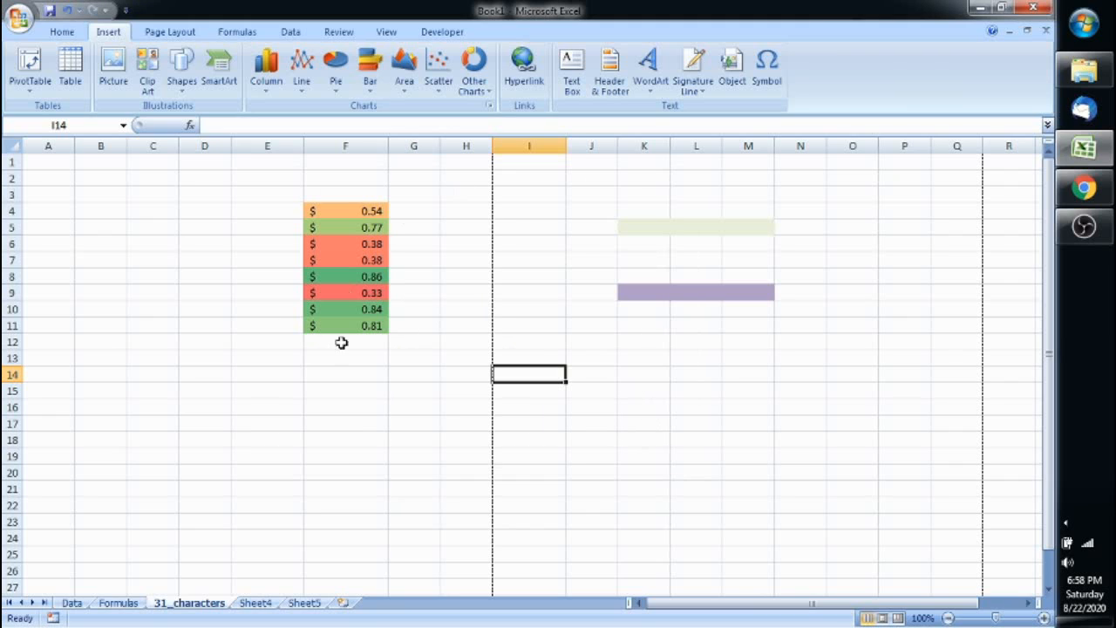
Step: Browse the symbols available for cell L13, including the recently used β, α and µ, and close without inserting one
left_click_drag(602, 307, 706, 391)
left_click(690, 357)
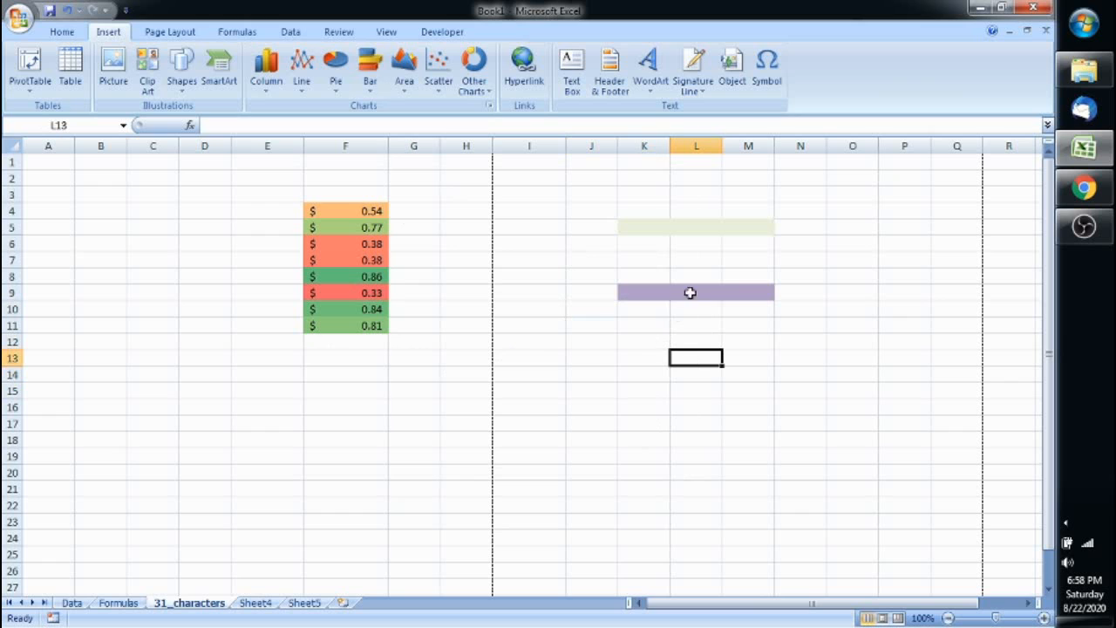
left_click(764, 81)
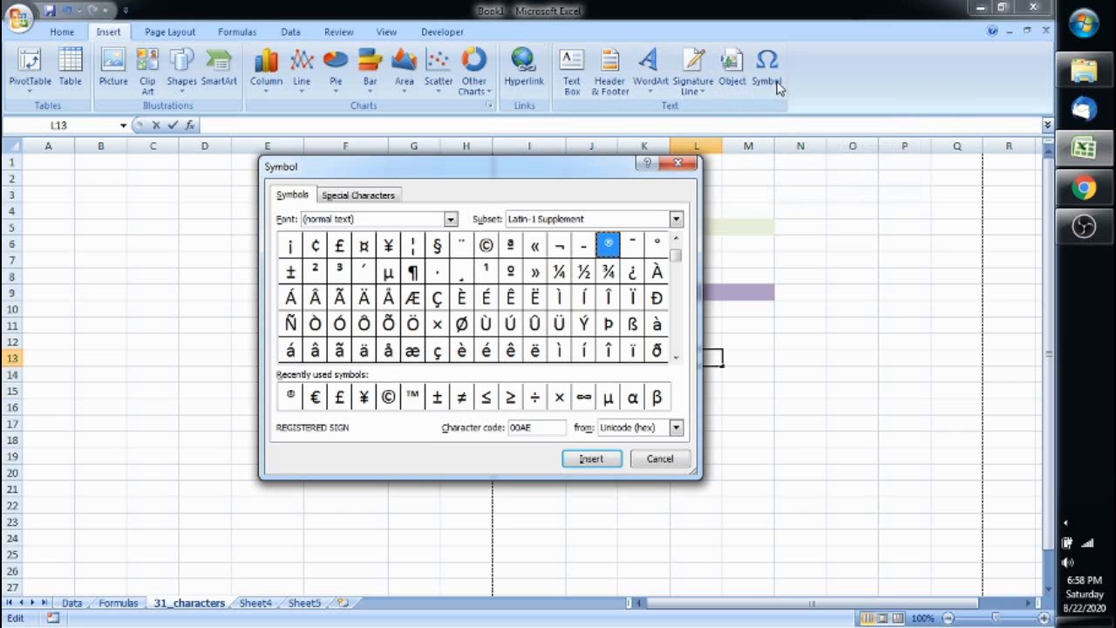
mouse_move(677, 260)
left_mouse_down()
mouse_move(672, 252)
mouse_move(680, 272)
mouse_move(677, 254)
left_mouse_up()
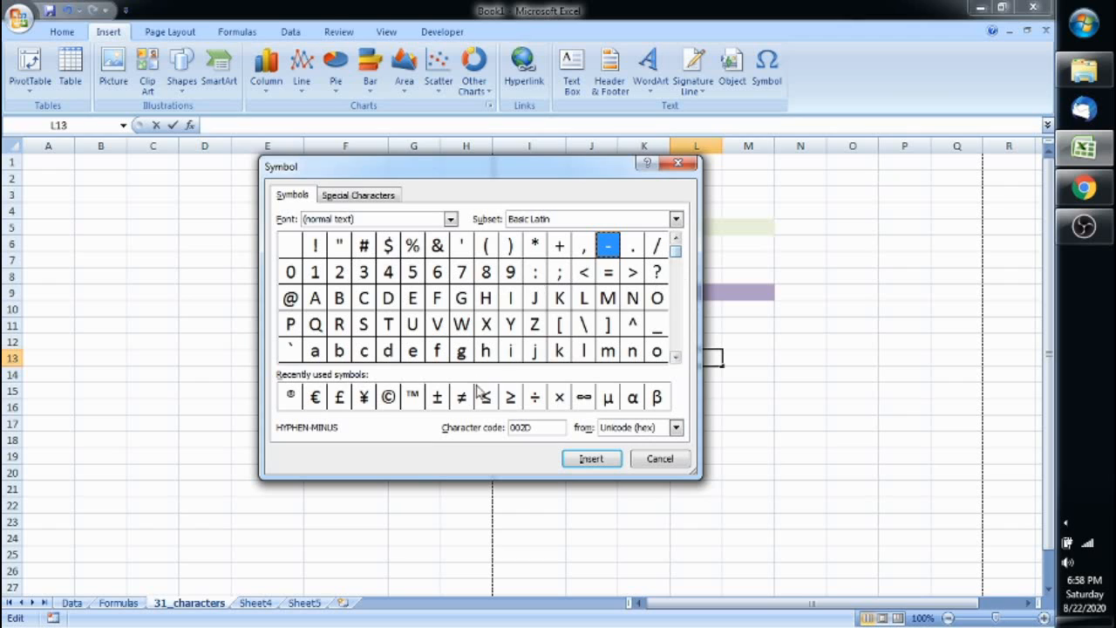
left_click(676, 427)
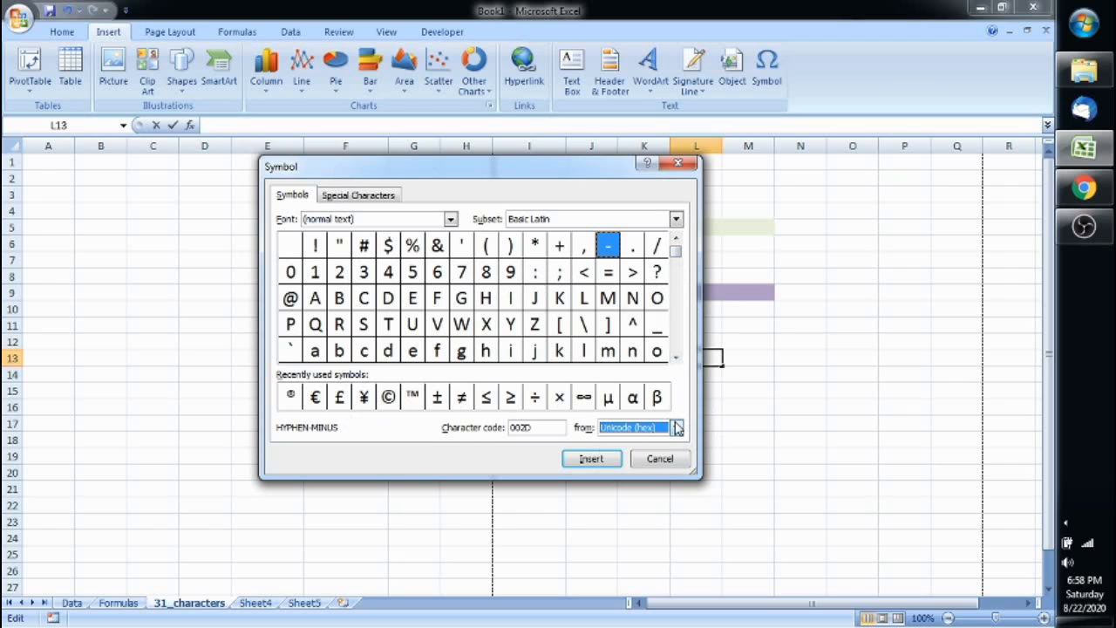
left_click(658, 398)
left_click(632, 397)
left_click(608, 397)
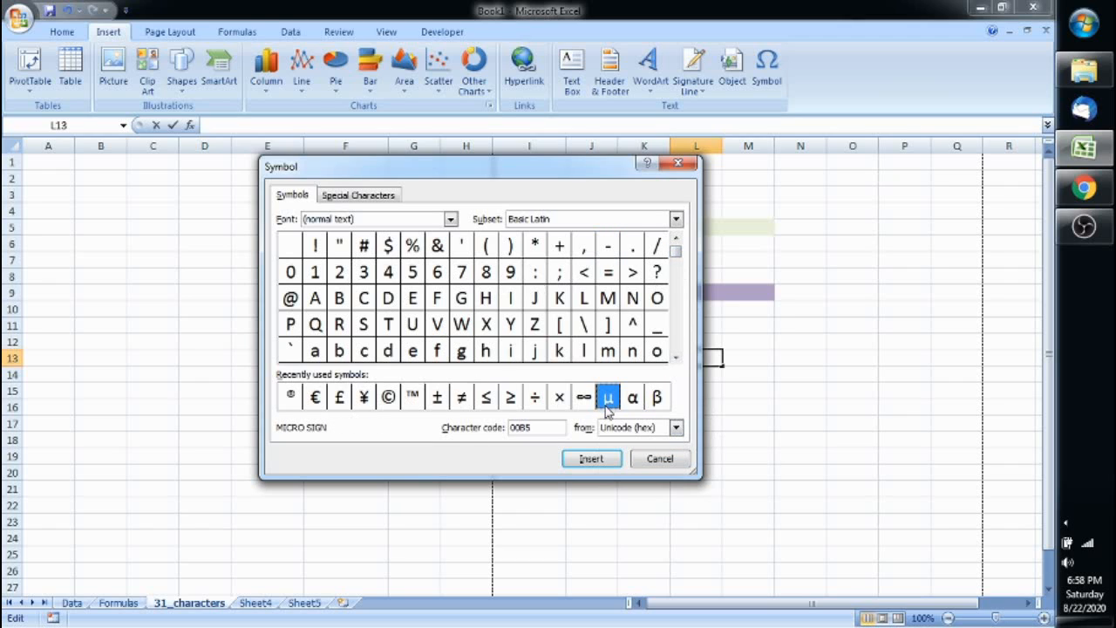
left_click(659, 460)
left_click_drag(589, 196, 774, 337)
left_click(774, 337)
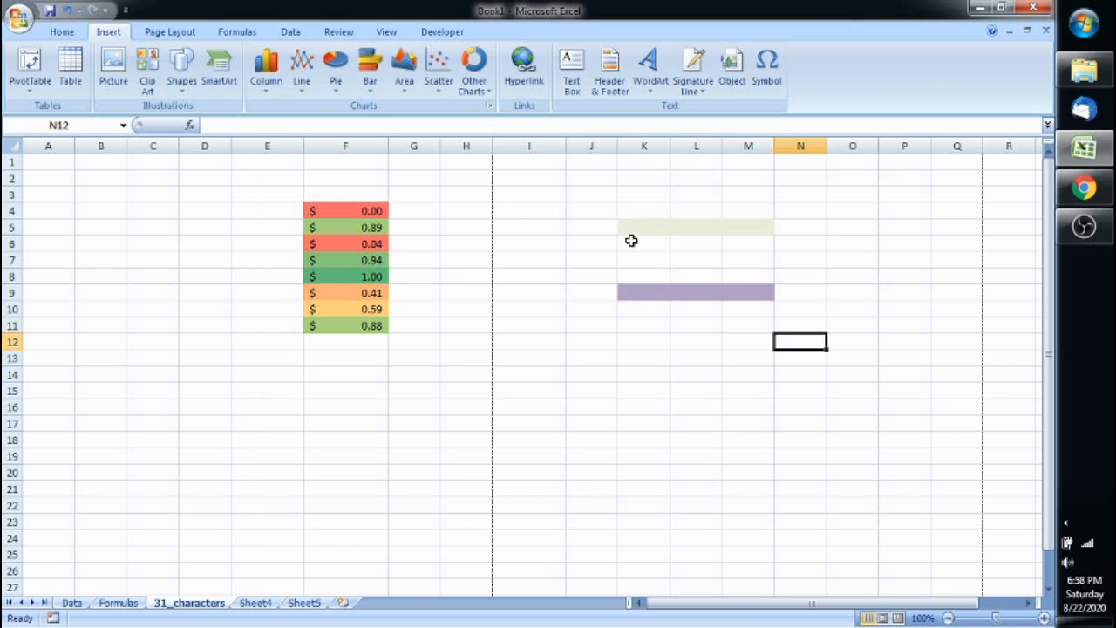
Step: Apply the Normal page margins preset to the sheet
left_click(174, 31)
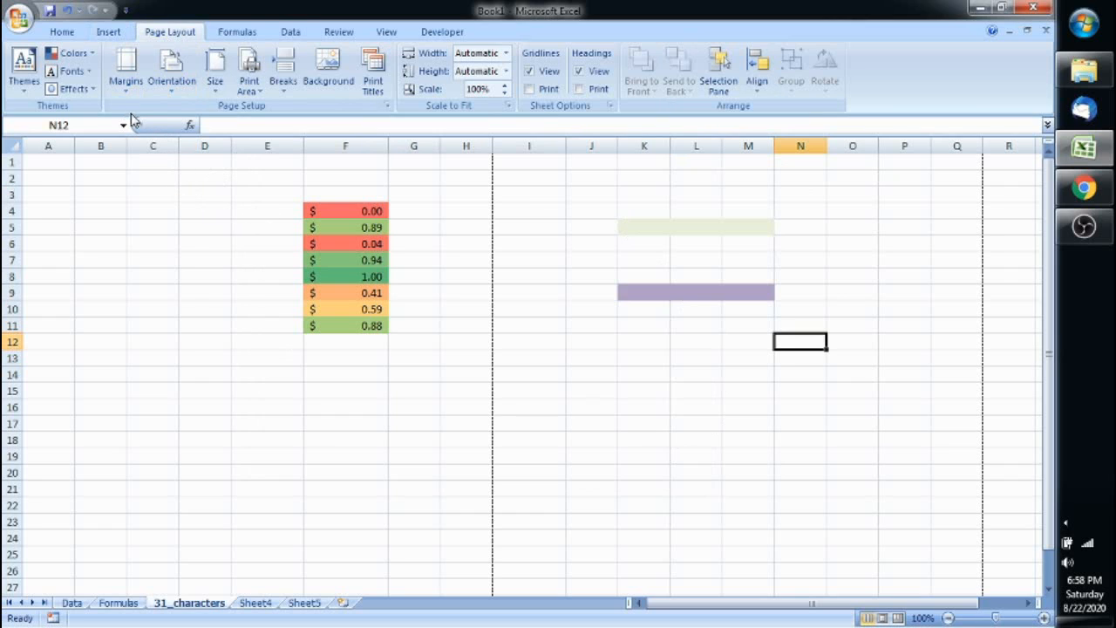
left_click(127, 88)
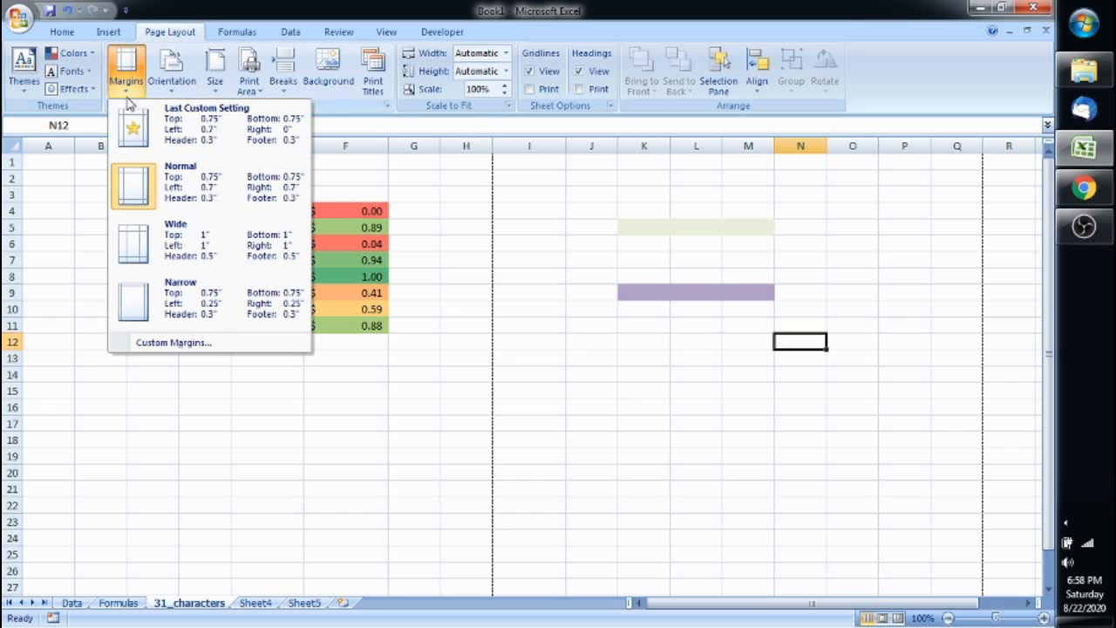
left_click(203, 190)
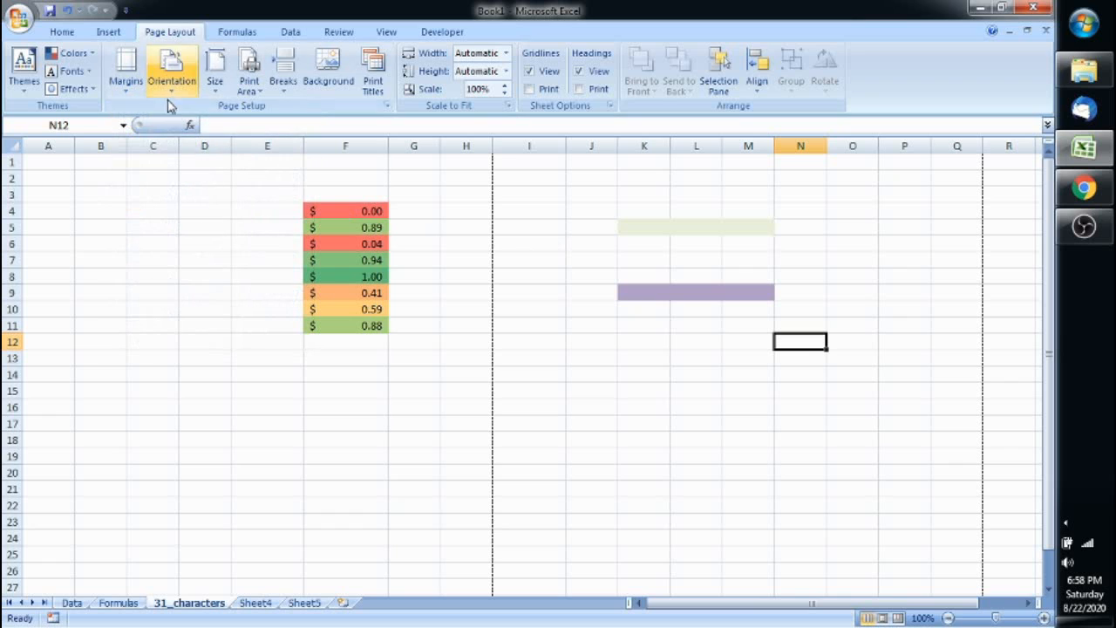
Step: View the page orientation choices and the list of paper sizes without changing either setting
left_click(169, 77)
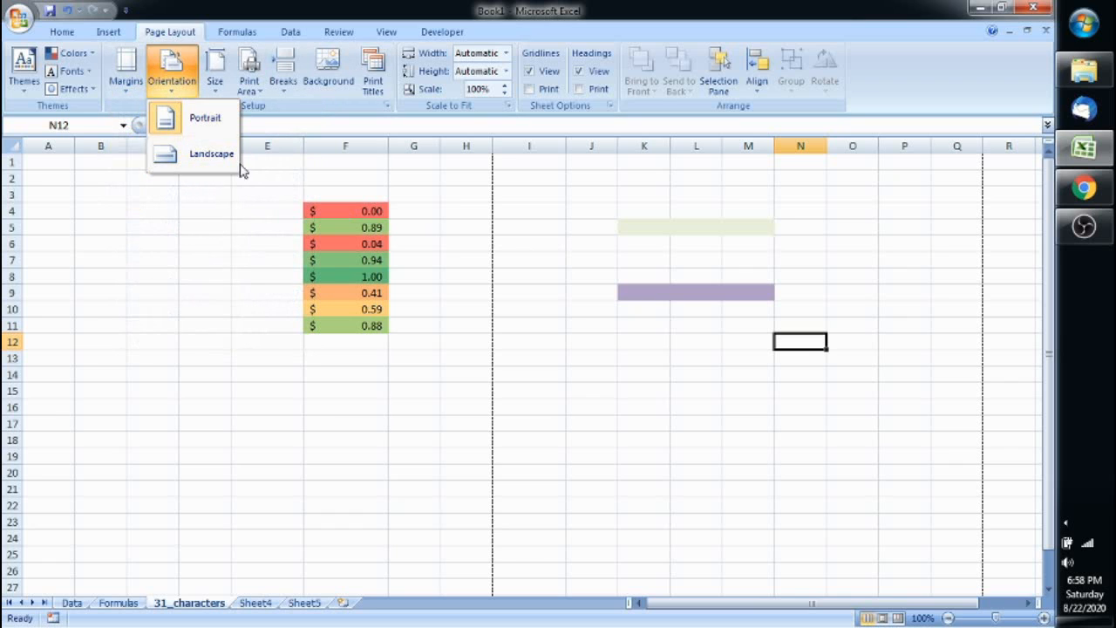
left_click(279, 177)
left_click(211, 91)
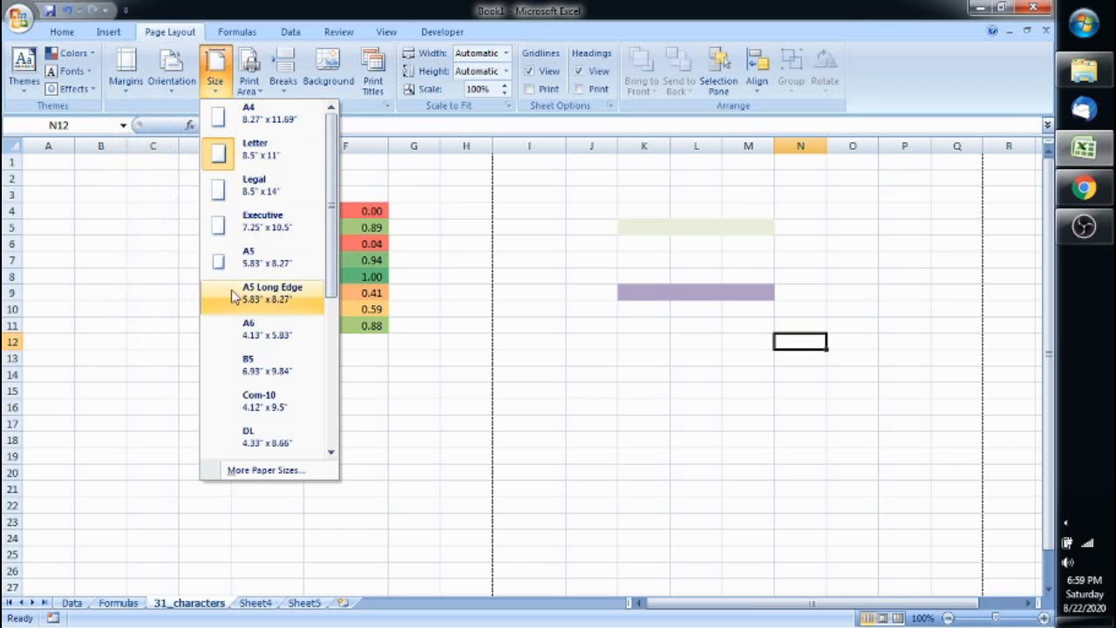
left_click(480, 288)
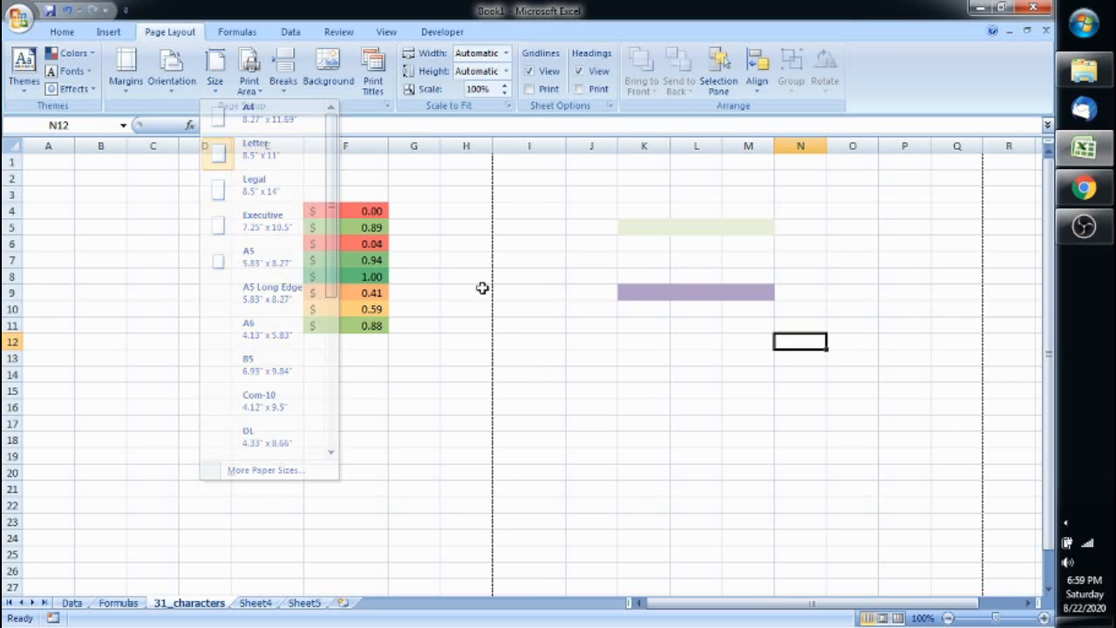
Step: Select the range A1:I16 and view the print area options without applying one
left_click(253, 96)
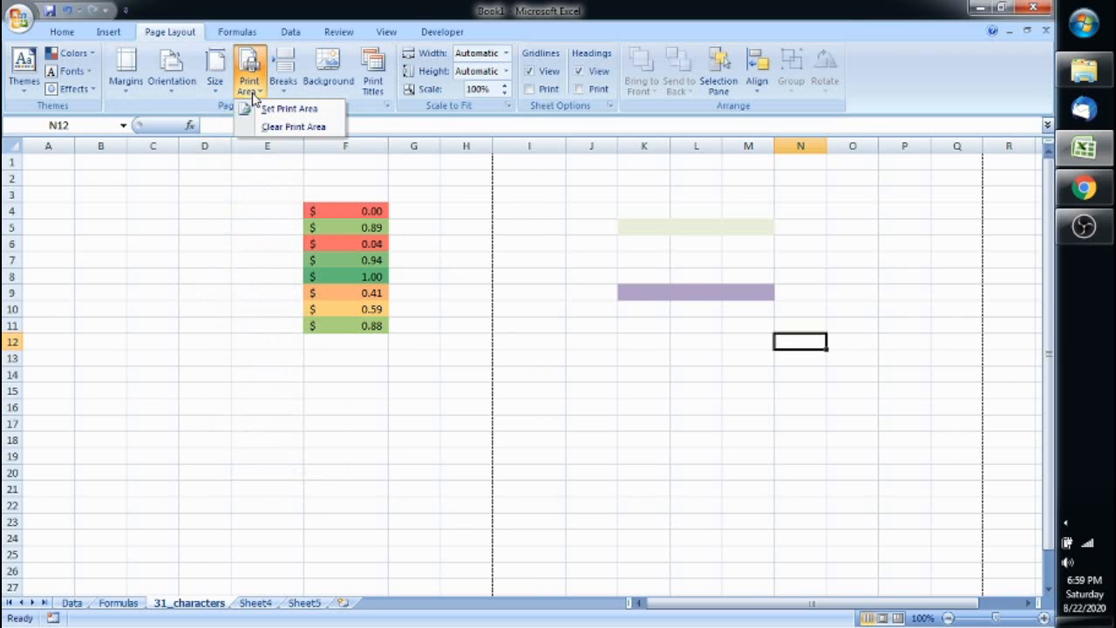
left_click(241, 311)
left_click_drag(55, 167, 554, 401)
left_click(251, 91)
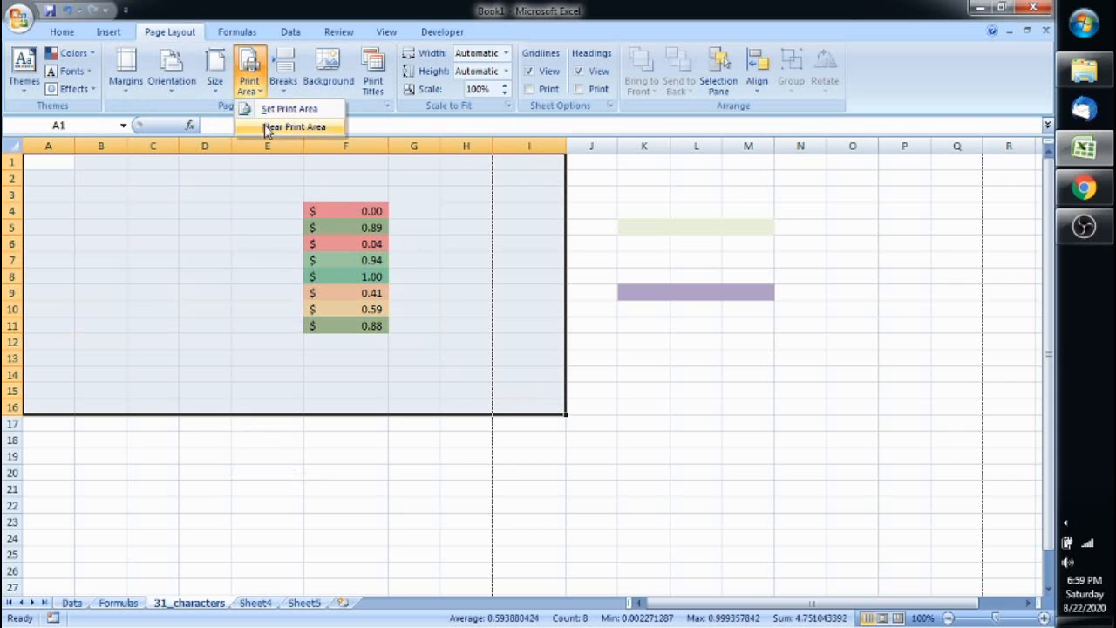
left_click(721, 382)
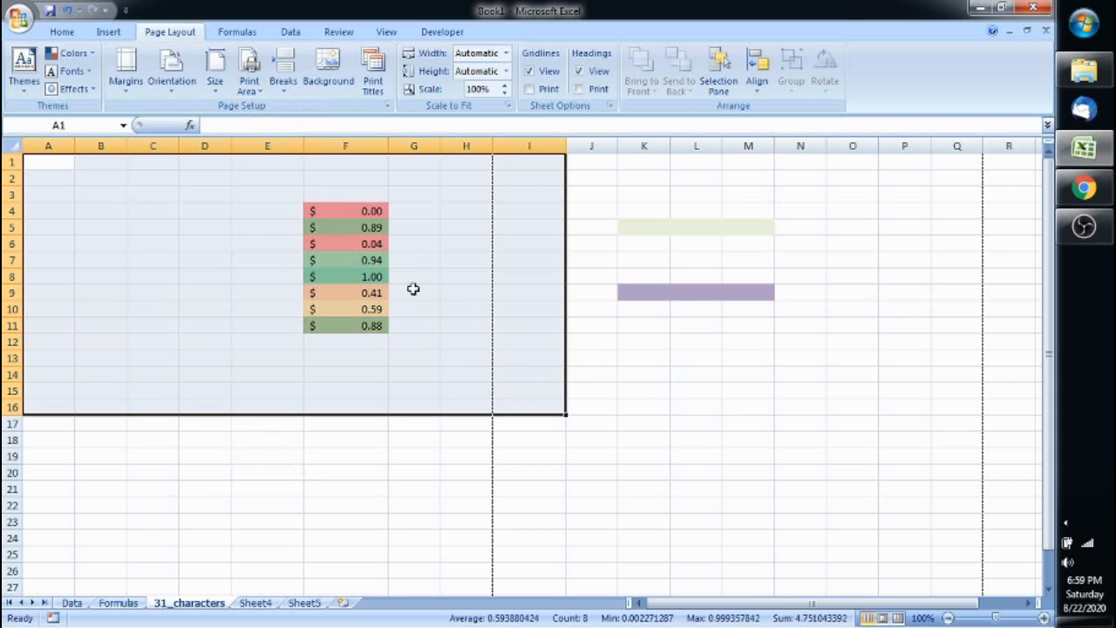
Step: View the page break options and the sheet background picture chooser, cancelling without choosing a picture
left_click(283, 77)
left_click(664, 287)
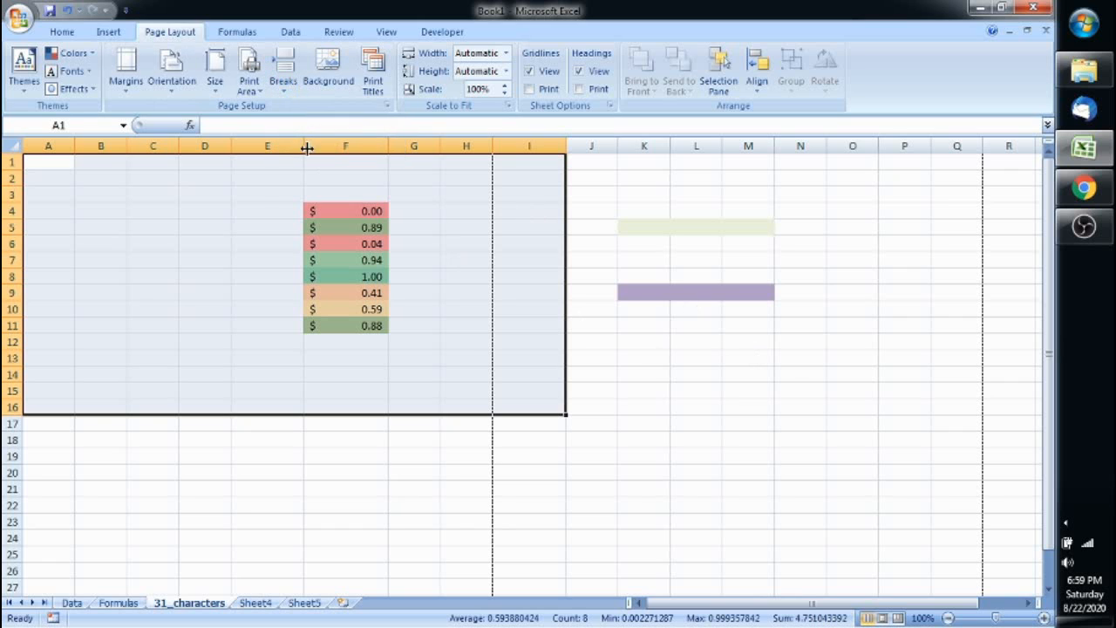
left_click_drag(795, 372, 788, 362)
left_click(330, 85)
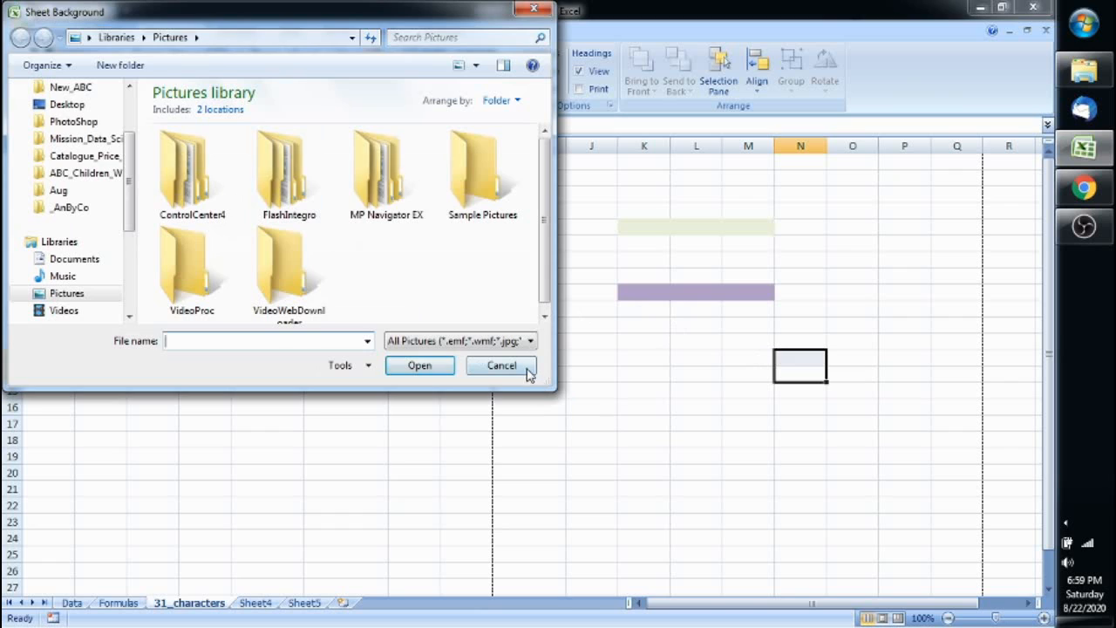
left_click(526, 367)
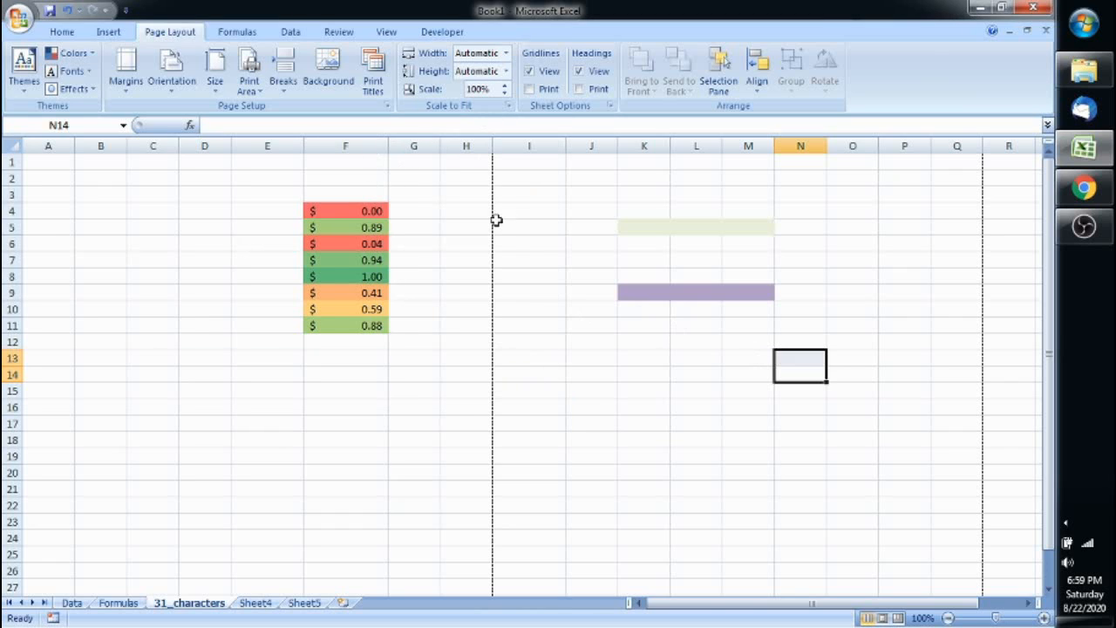
left_click_drag(496, 223, 464, 212)
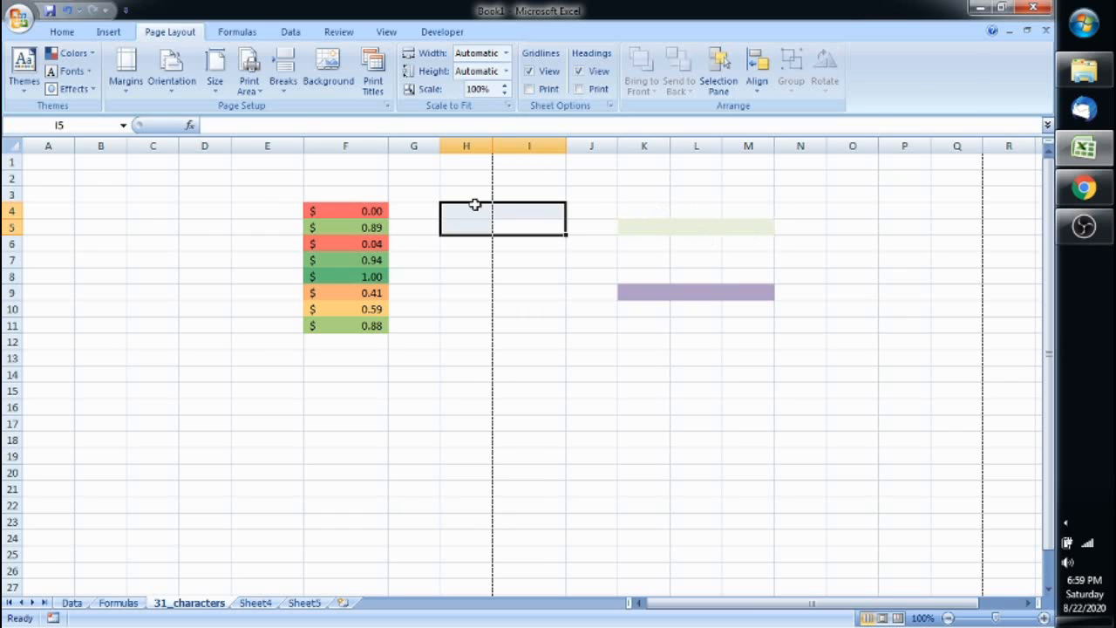
Step: Look over the formula commands and view the list of available text functions
left_click(248, 32)
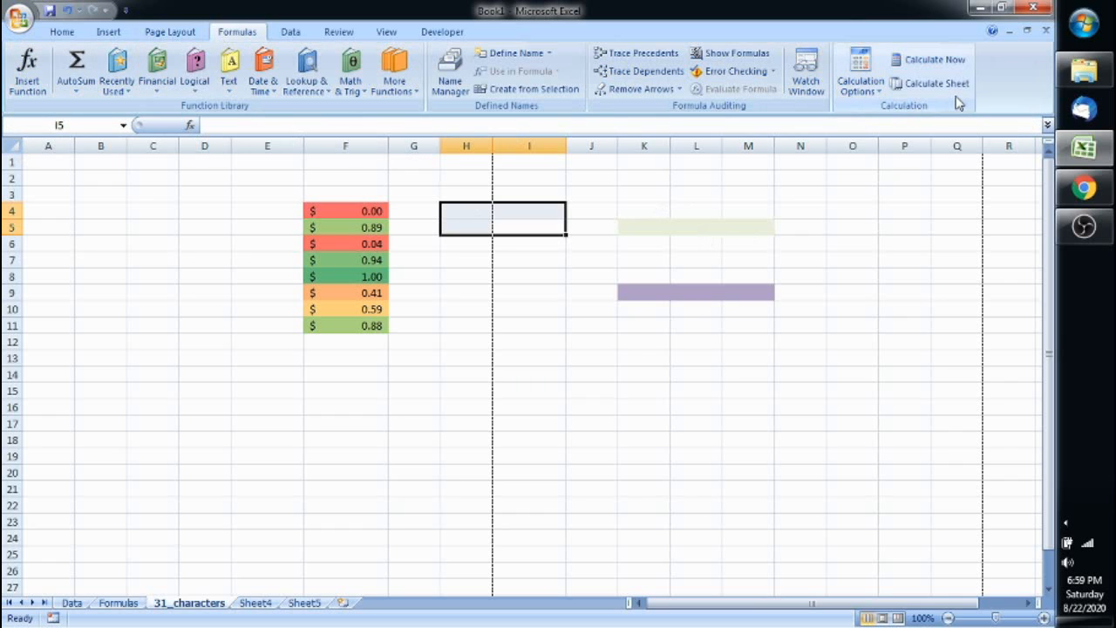
left_click(375, 359)
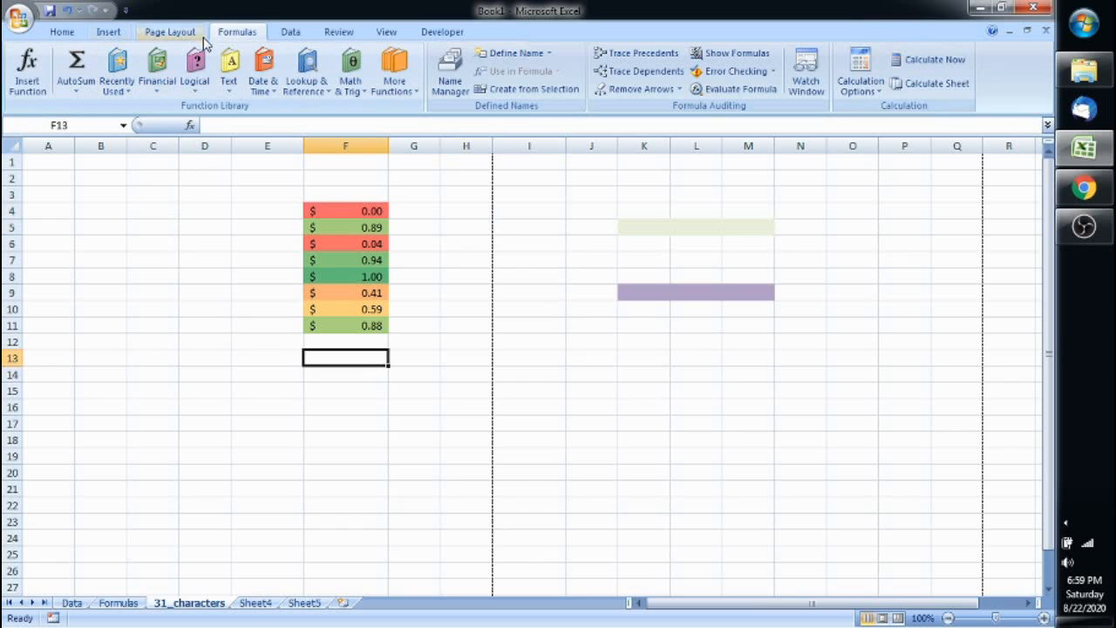
left_click(231, 87)
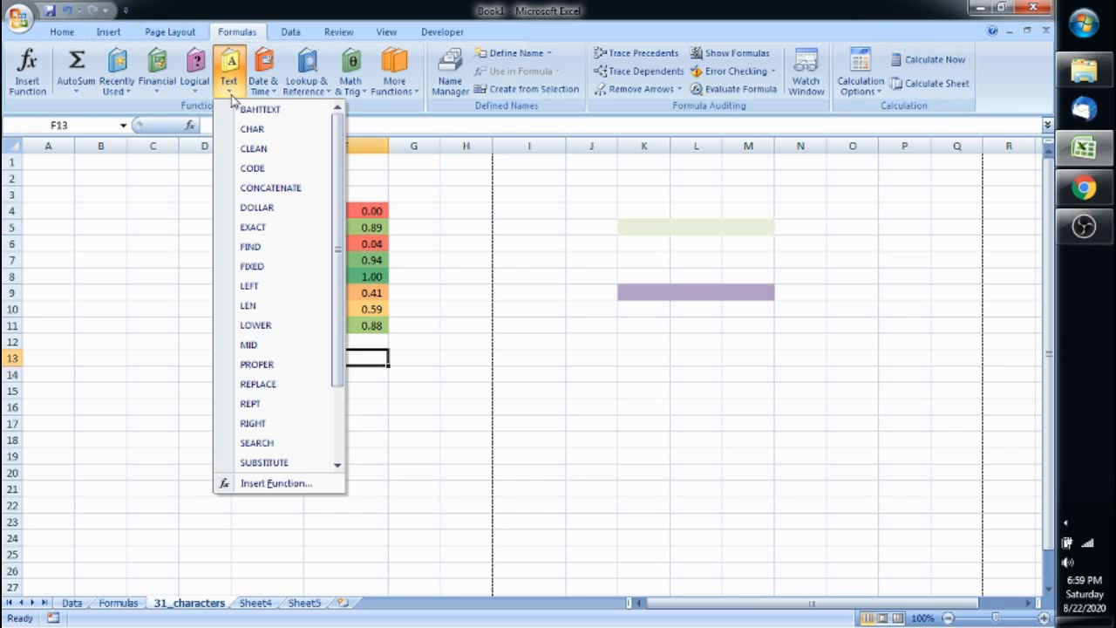
left_click(535, 376)
Step: Enter the formula =SUM(F4:F11) in cell I5 and reselect that cell
left_click(547, 229)
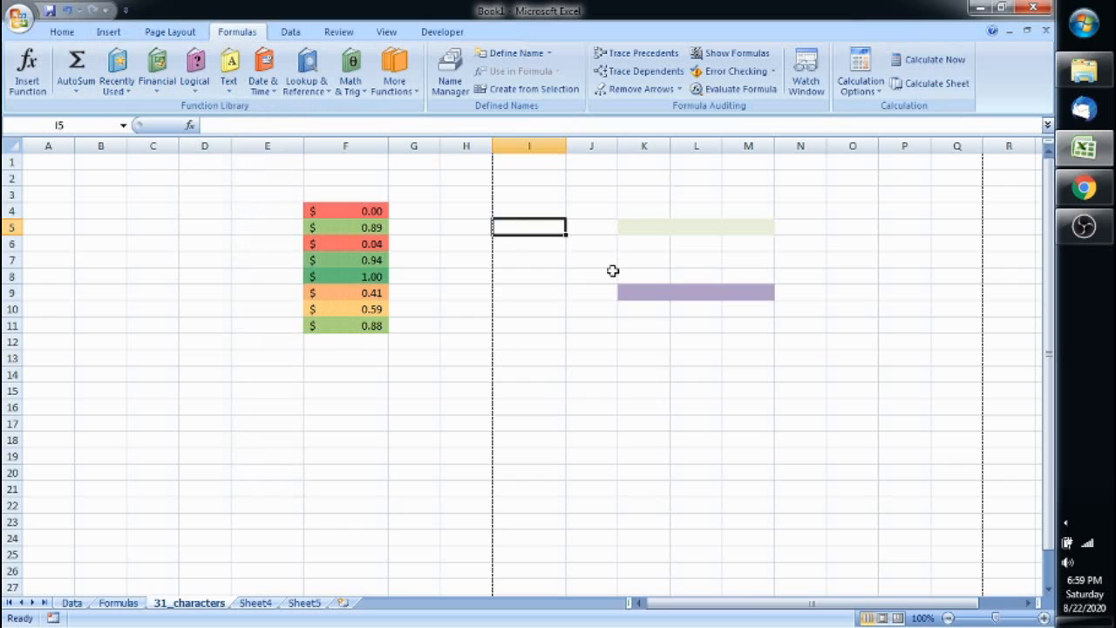
type("=")
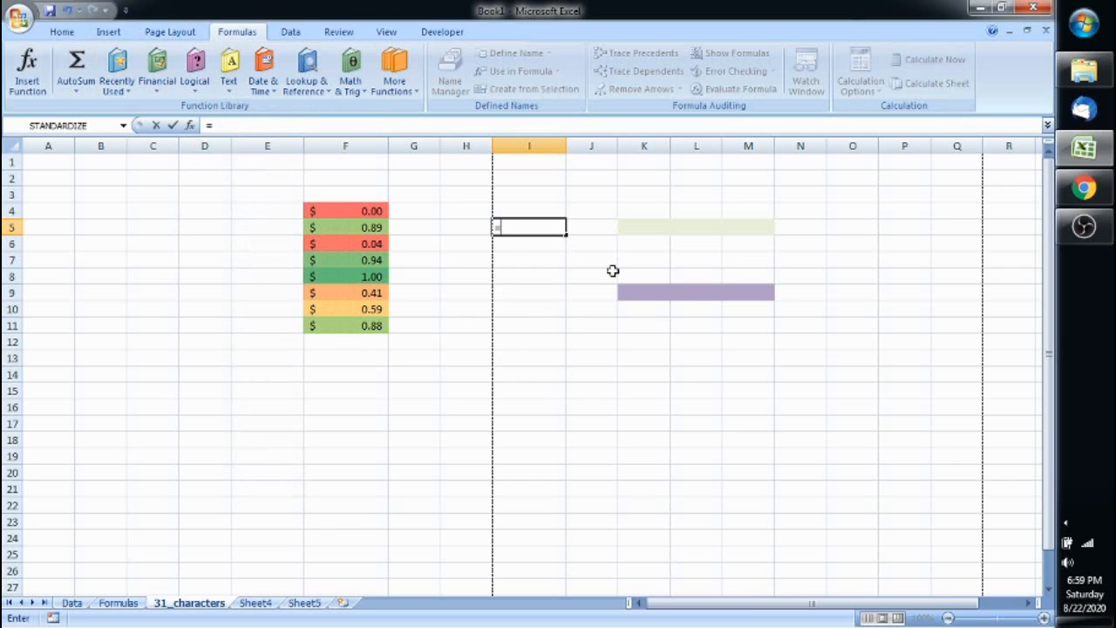
type("sum")
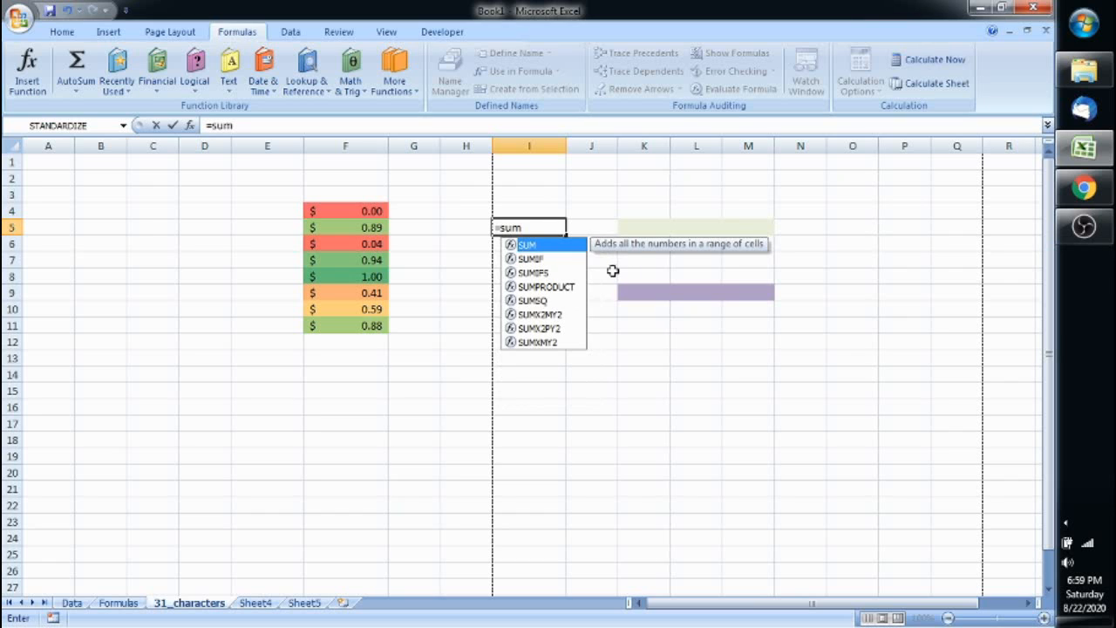
type("(")
left_click_drag(371, 210, 370, 325)
type(")")
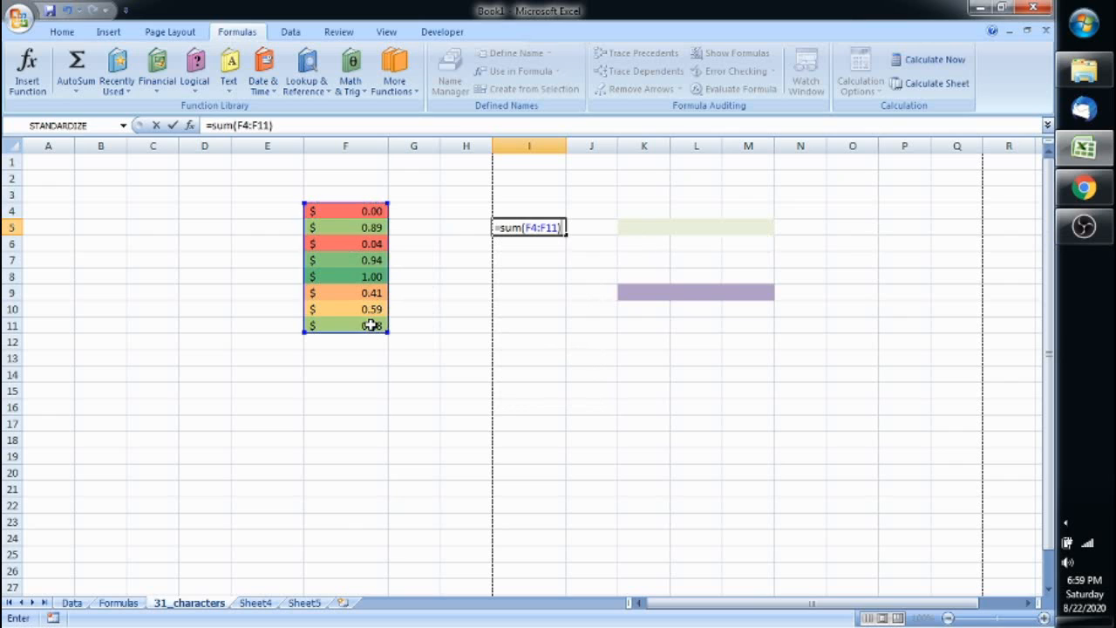
key("Return")
left_click(540, 225)
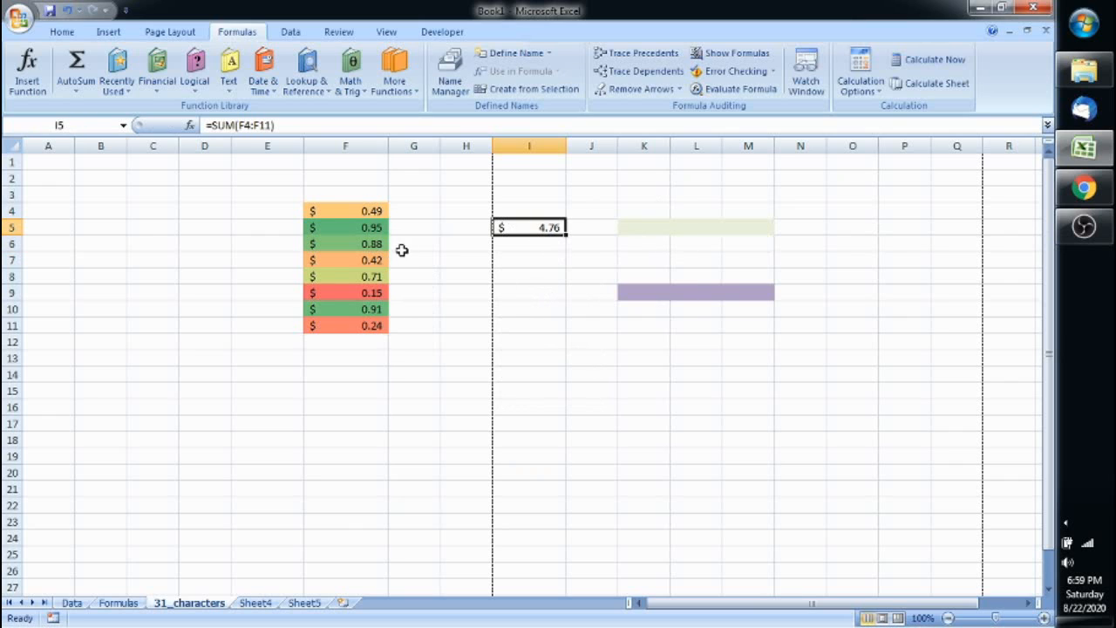
Step: View the lists of date and time functions and of math and trigonometry functions
left_click(270, 84)
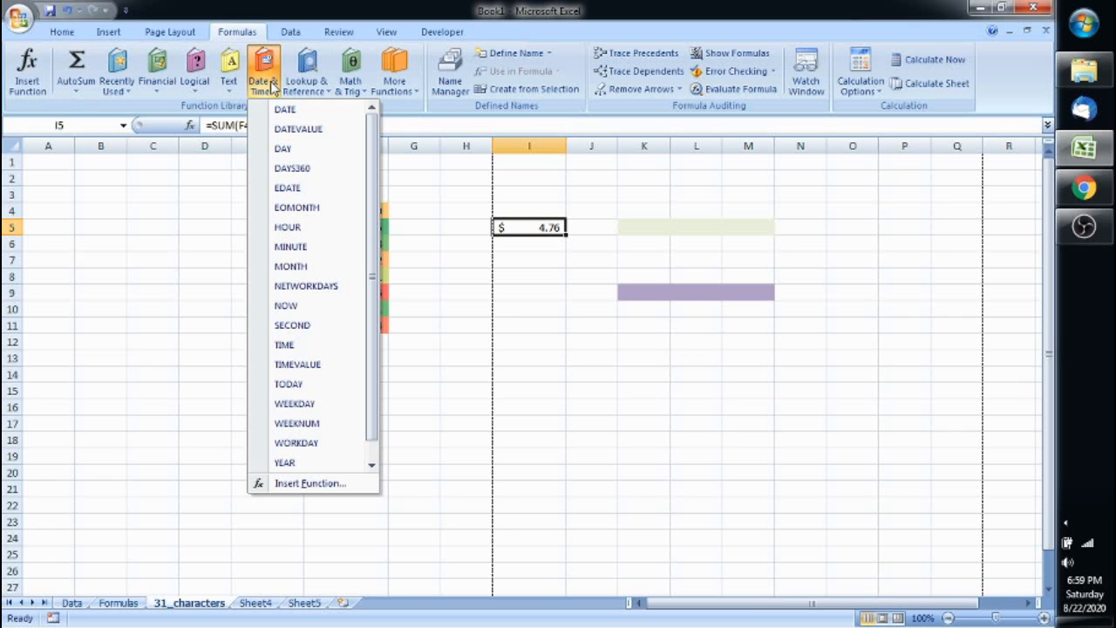
left_click(463, 242)
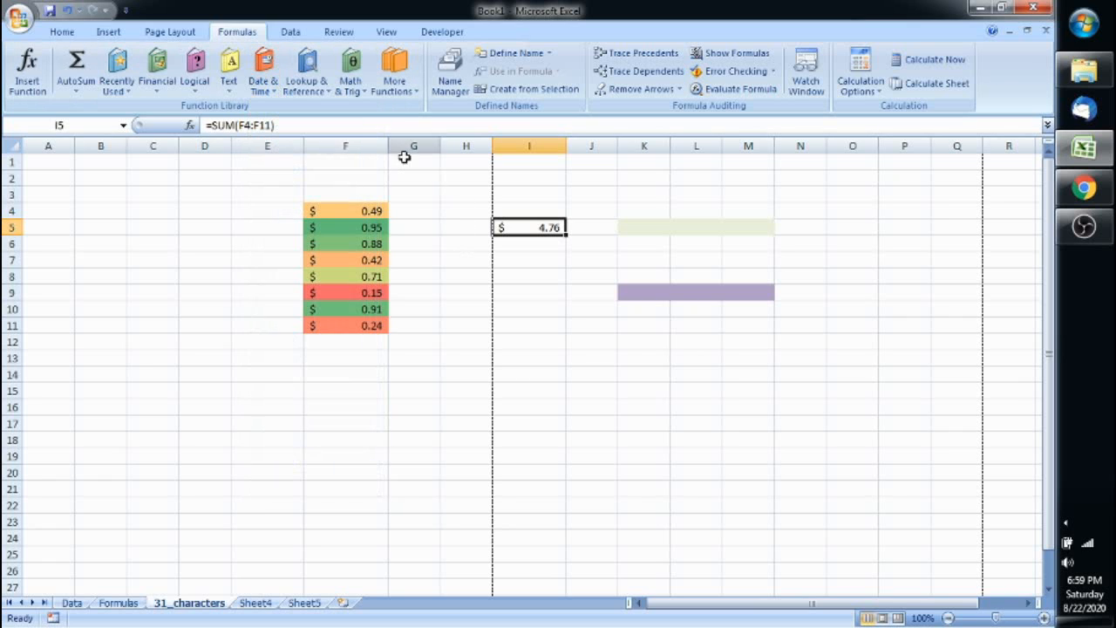
left_click(351, 94)
left_click(533, 242)
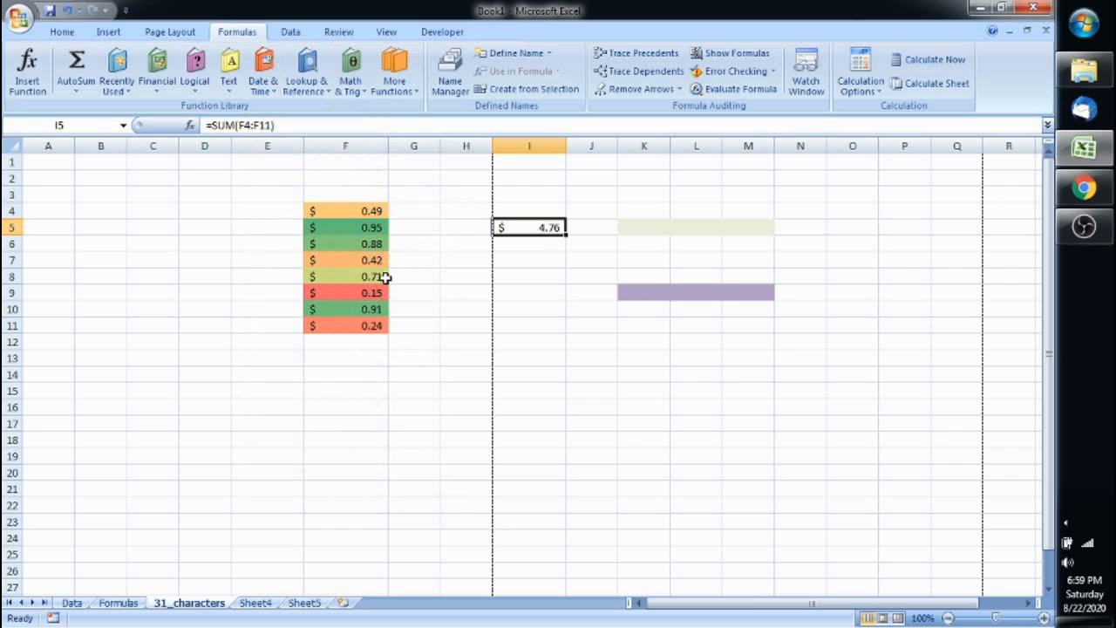
Step: View the list of logical functions, then close it without inserting one and select cell I9
left_click(188, 92)
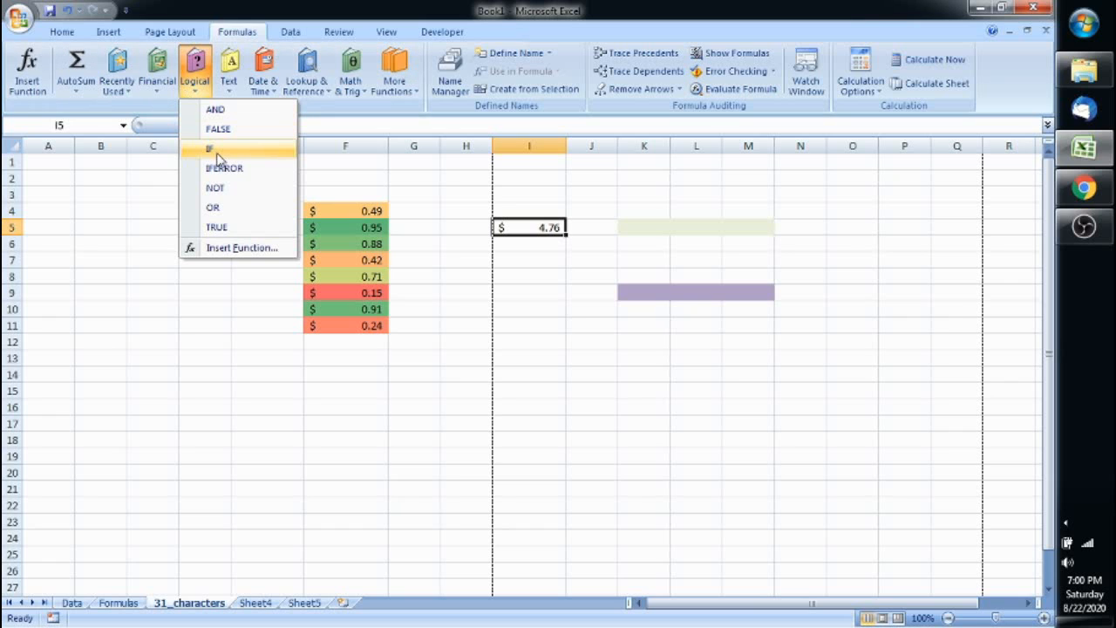
left_click(210, 329)
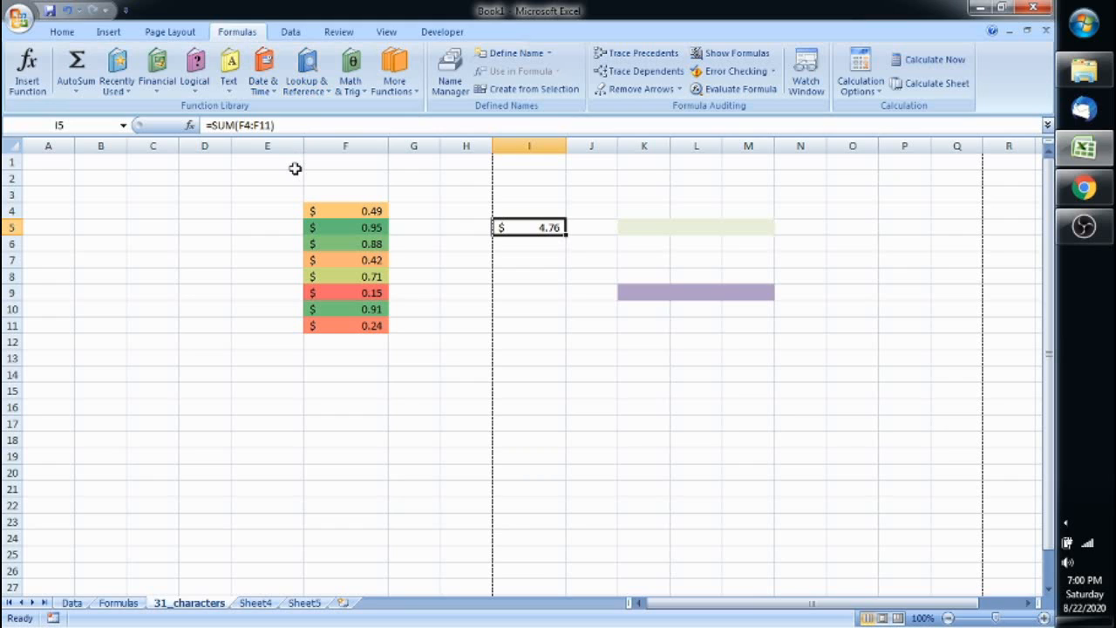
left_click(508, 289)
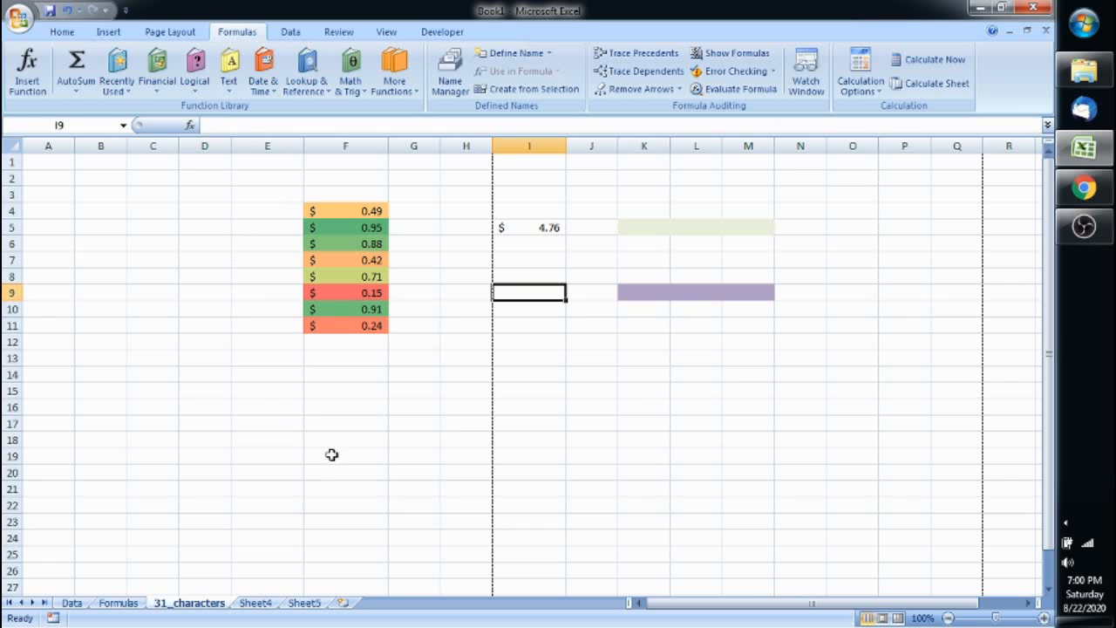
Step: View the Name Manager for defined names and close it without adding any
left_click_drag(413, 522, 413, 489)
left_click(449, 74)
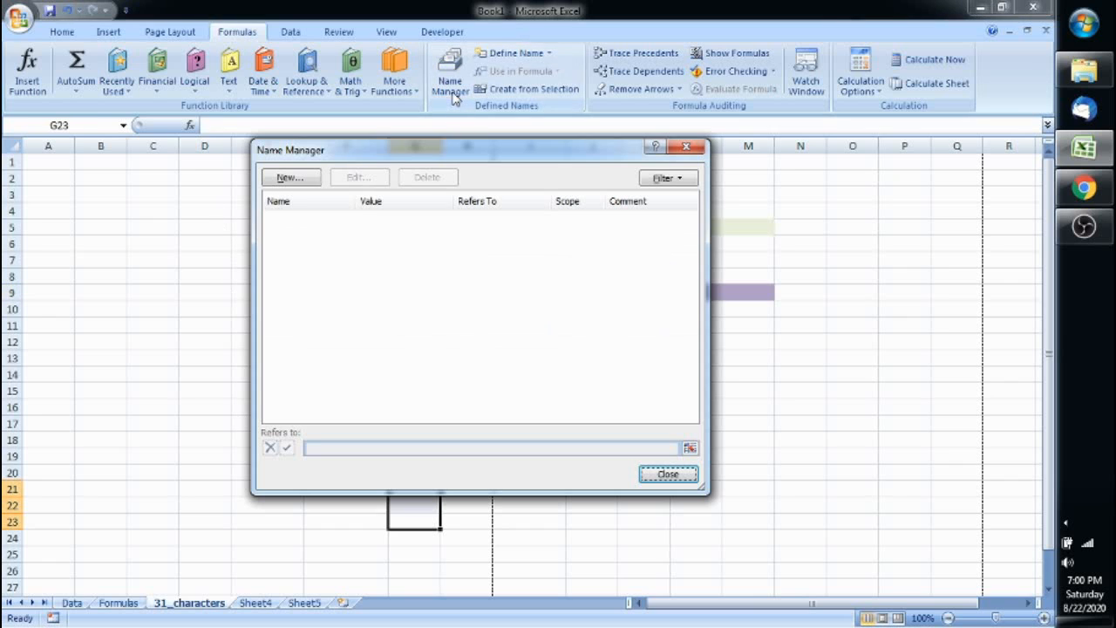
left_click_drag(402, 153, 428, 130)
left_click(679, 451)
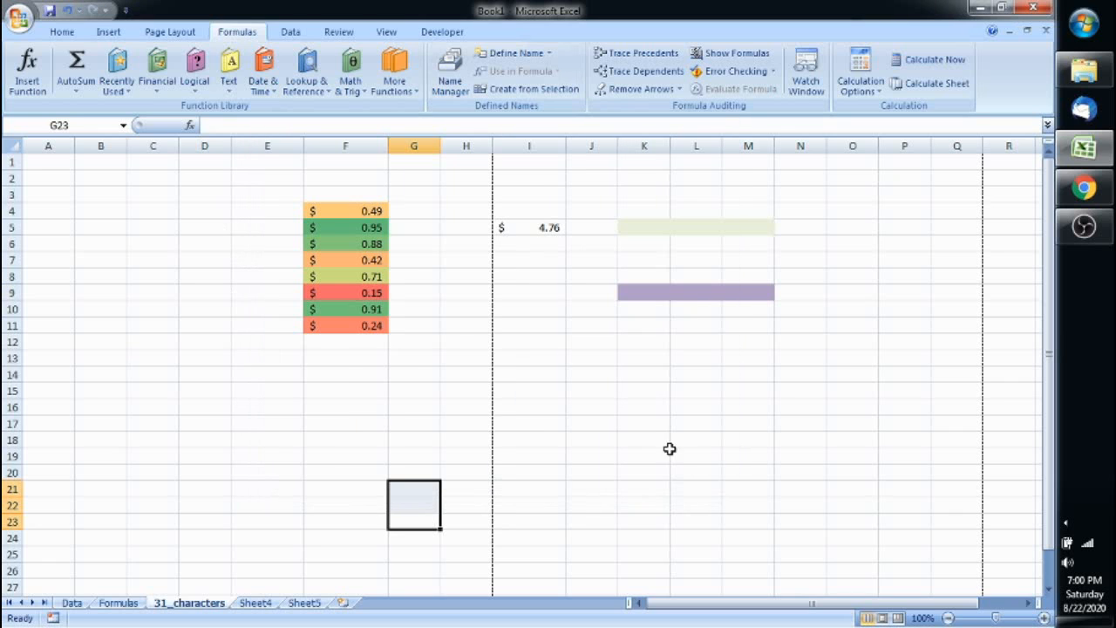
Step: Remove the sample data and coloured cells in the E3:N12 block from the sheet
left_click_drag(251, 191, 791, 346)
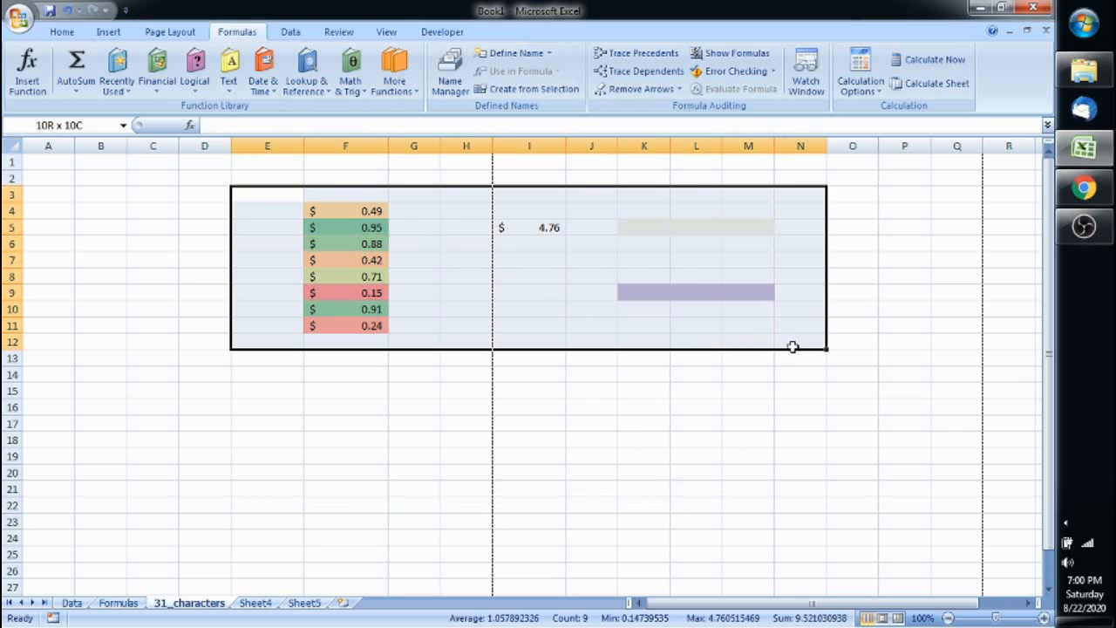
key("shift+space")
left_click(548, 326)
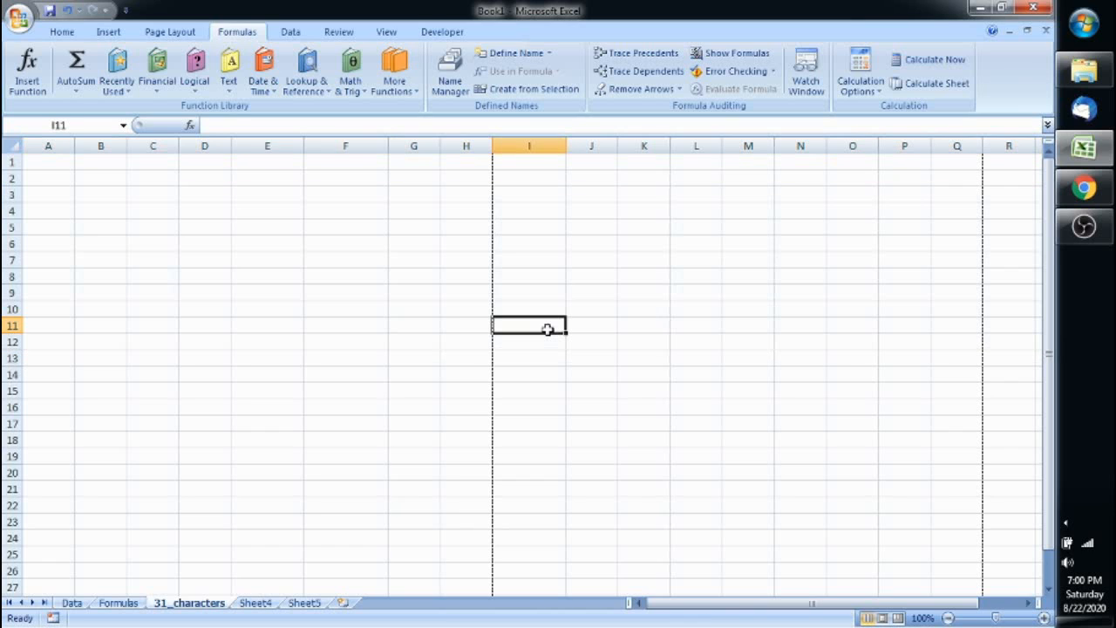
Step: Name the cell range A1:G14 my_range
left_click(61, 166)
left_click_drag(60, 166, 422, 379)
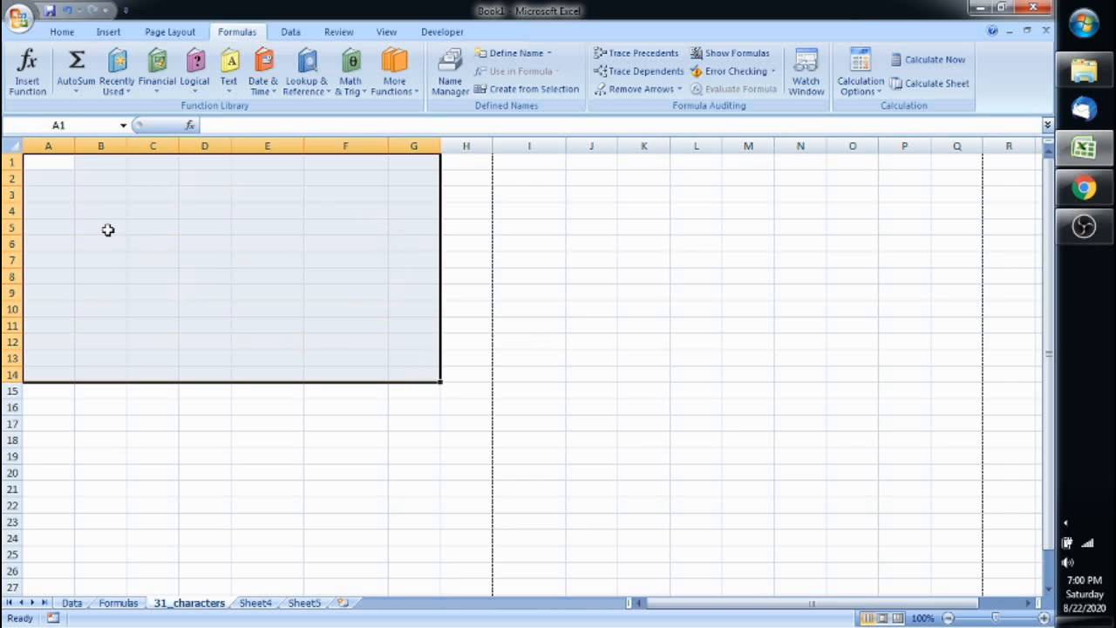
left_click(92, 128)
type("my_range")
key("Return")
Step: Move away to cell J12 and return to the named range my_range by its name
left_click(578, 338)
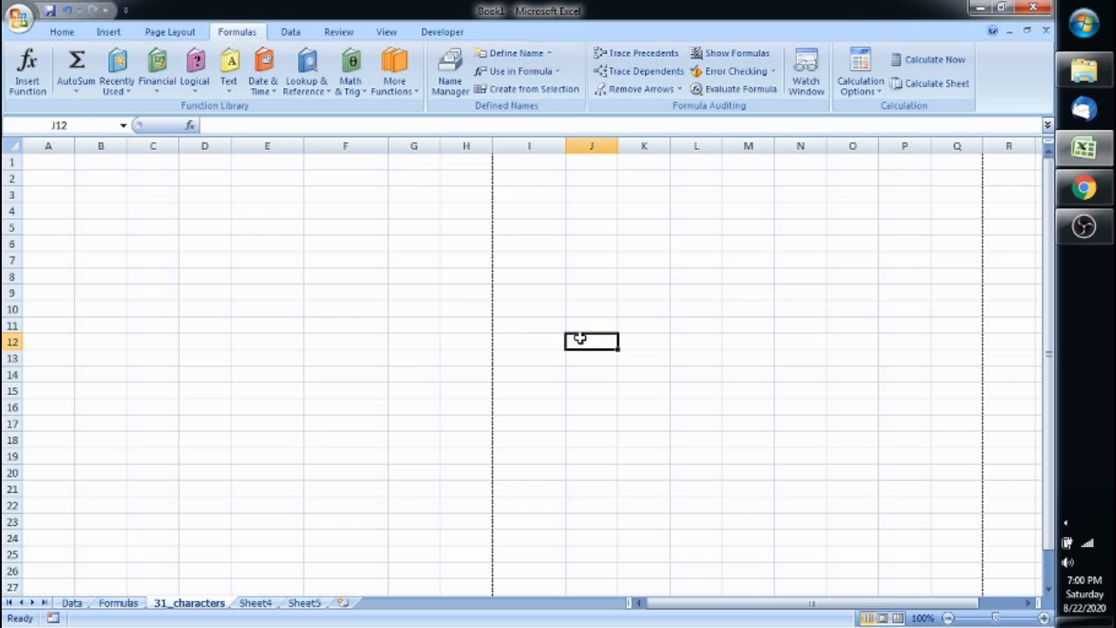
left_click(122, 125)
left_click(36, 143)
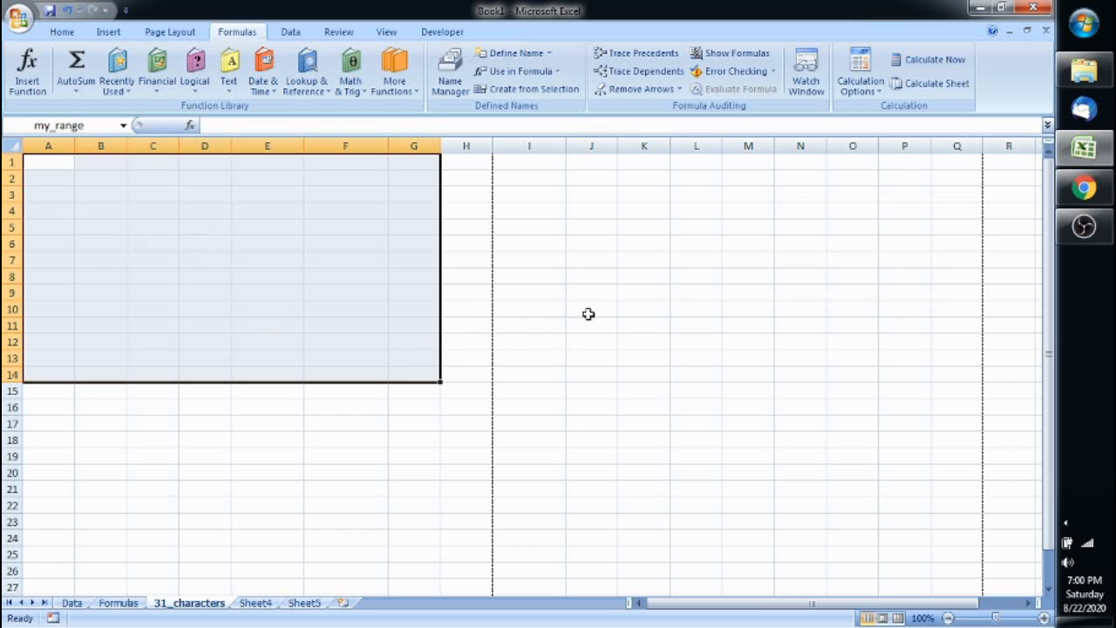
Step: Name the cell range J6:O12 my_range_1
left_click_drag(601, 243, 852, 343)
left_click(91, 125)
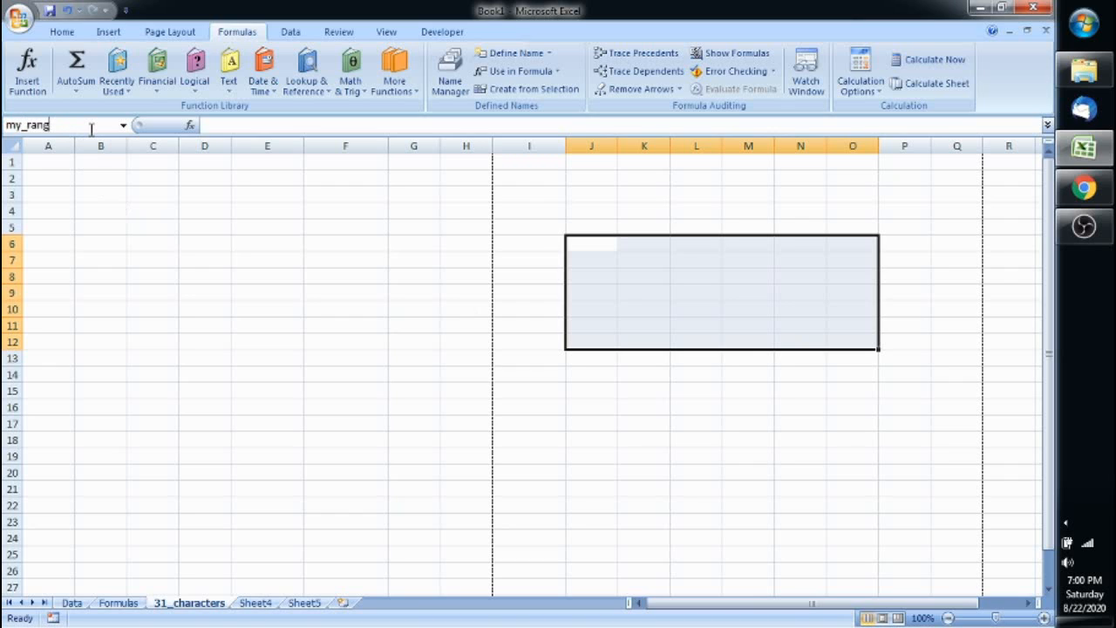
key("Return")
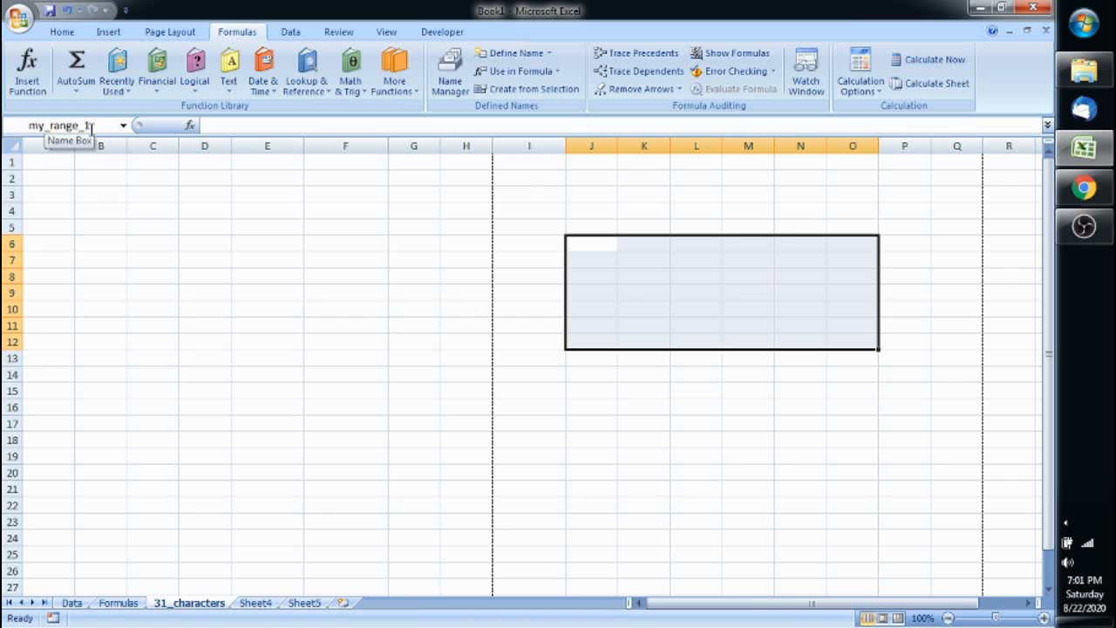
Step: Jump to my_range and my_range_1 in turn by their names, finishing on cell G6
left_click(613, 277)
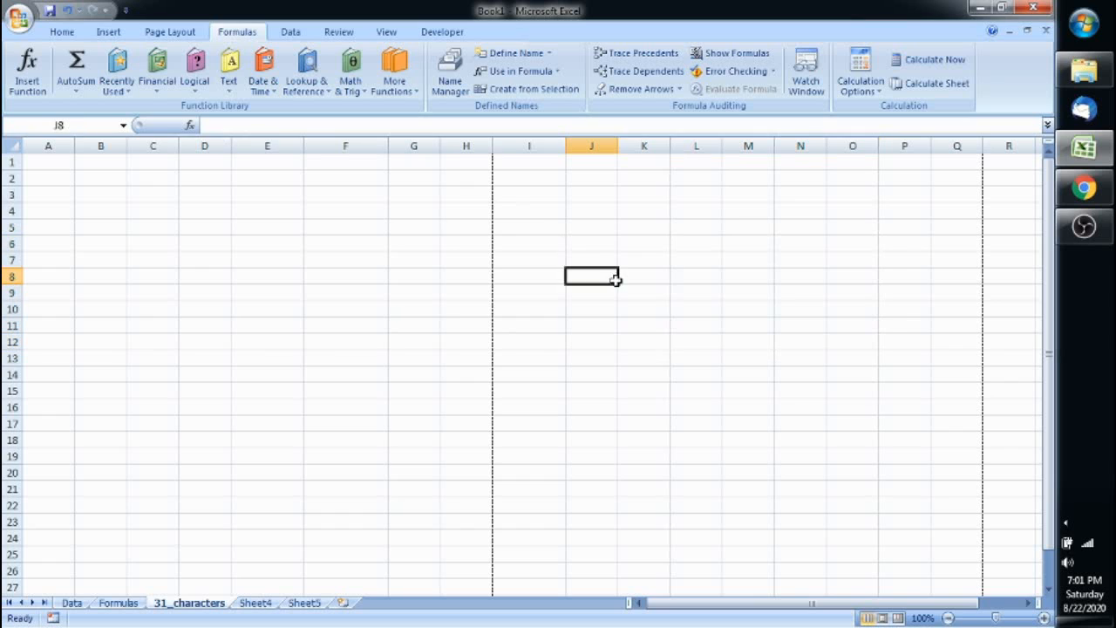
left_click(123, 125)
left_click(98, 144)
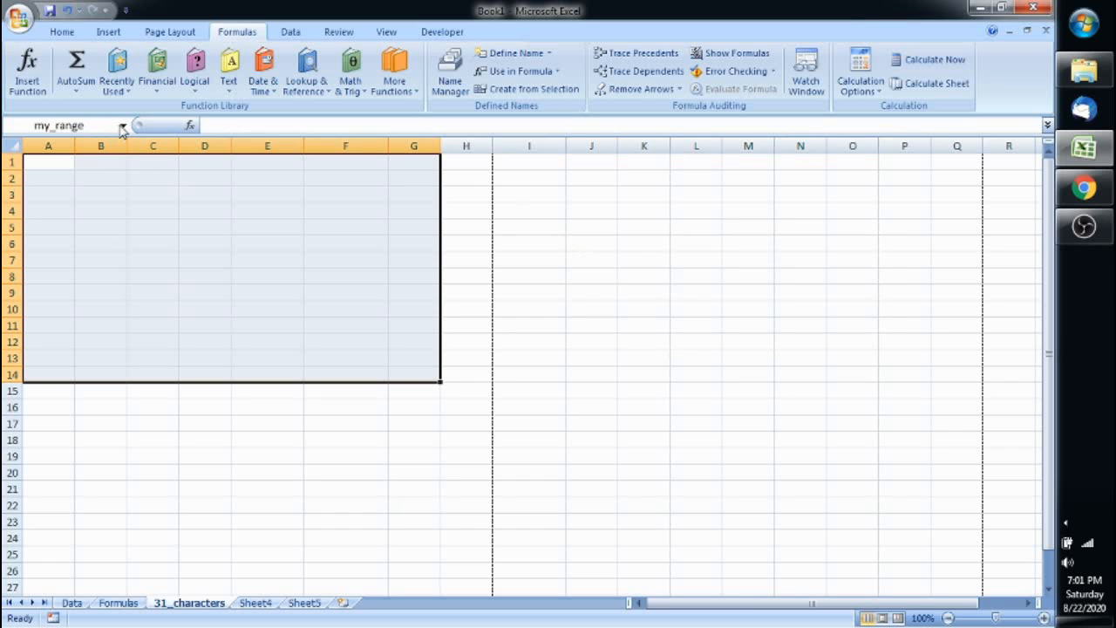
left_click(123, 126)
left_click(97, 160)
left_click(430, 244)
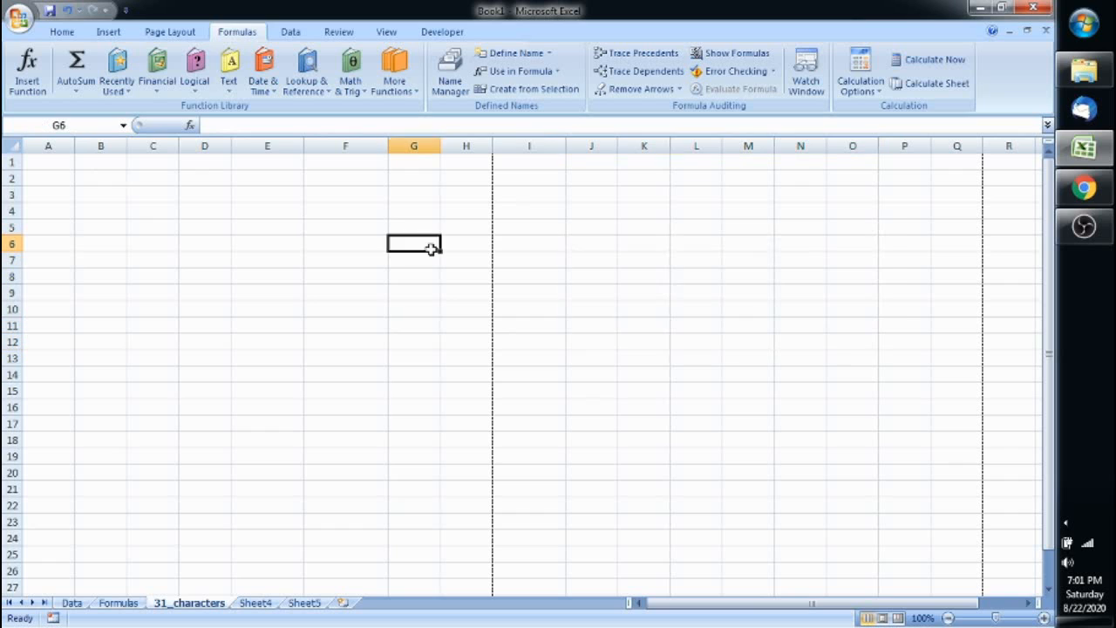
Step: Inspect the cells that my_range refers to in the Name Manager
left_click(450, 77)
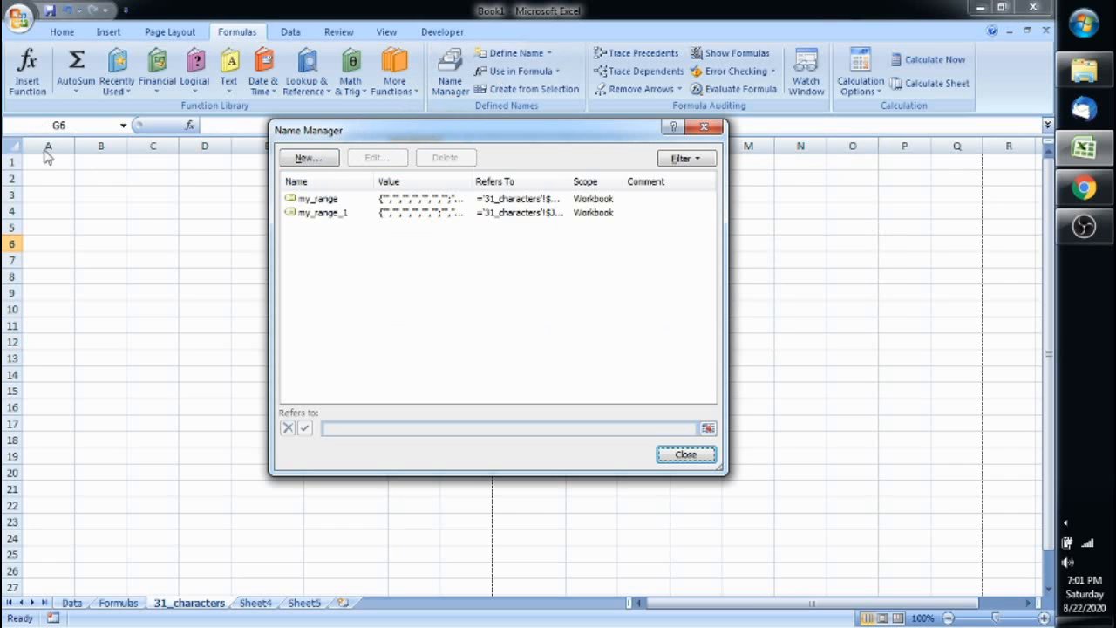
left_click_drag(461, 141, 500, 135)
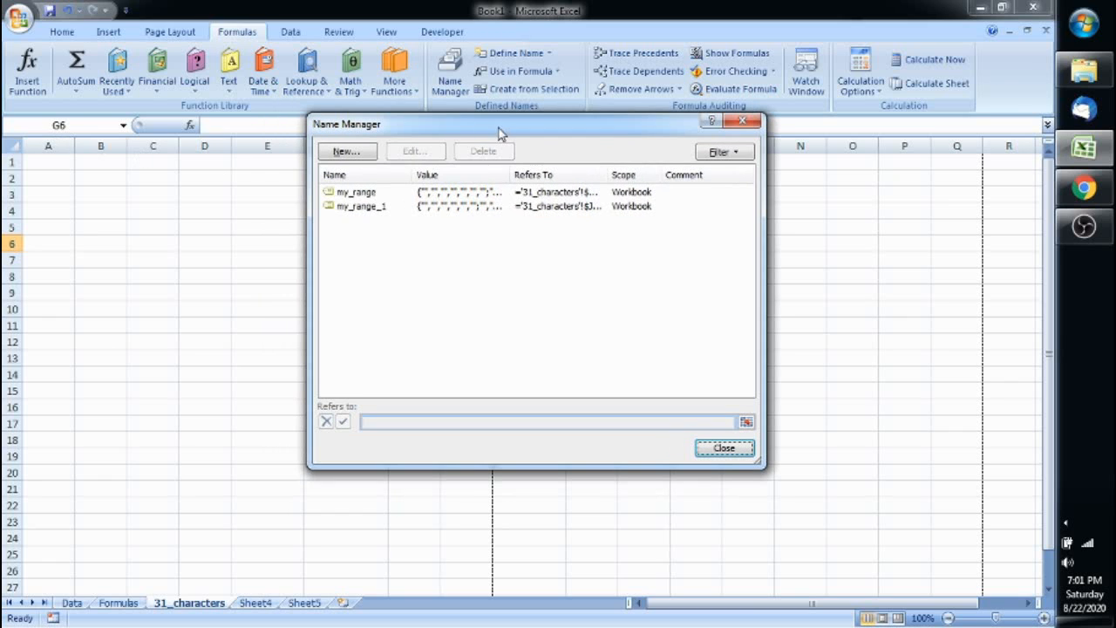
left_click(361, 194)
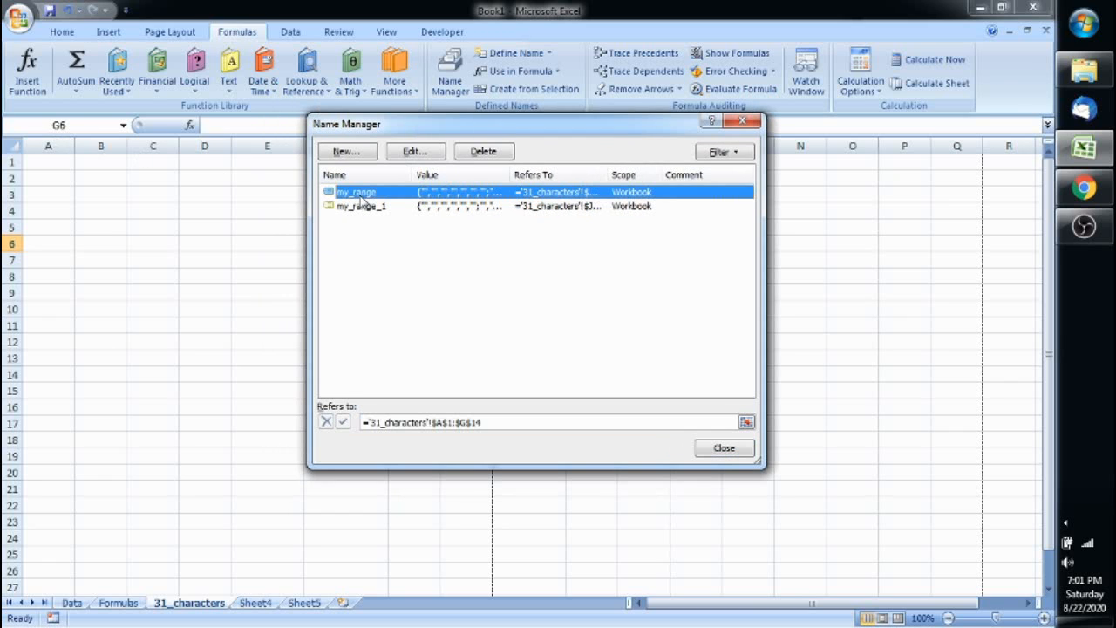
left_click(746, 423)
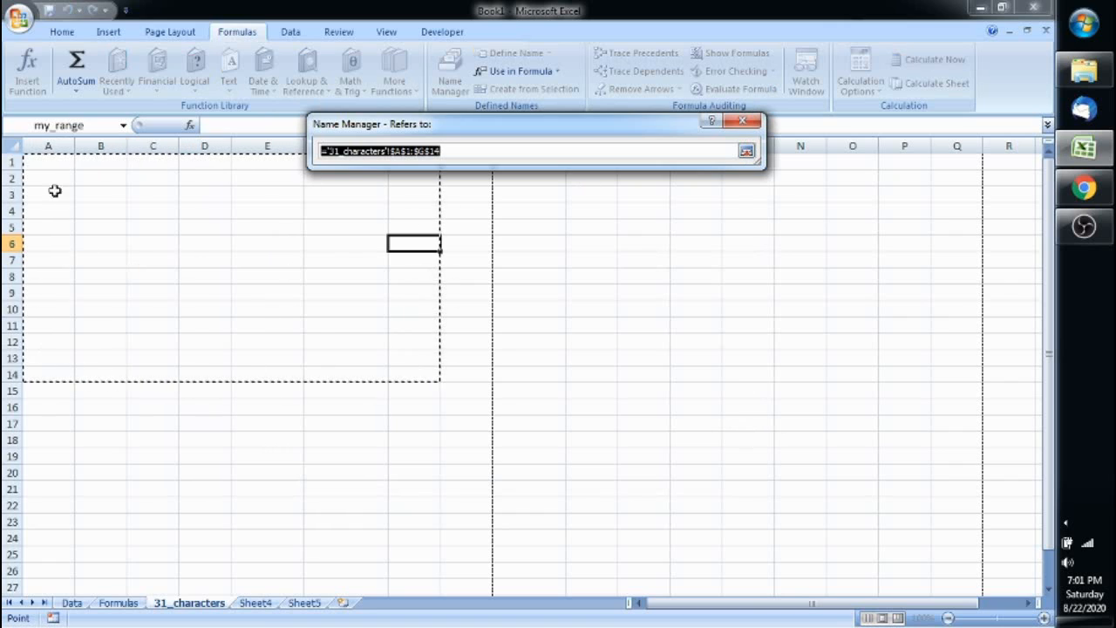
left_click(745, 152)
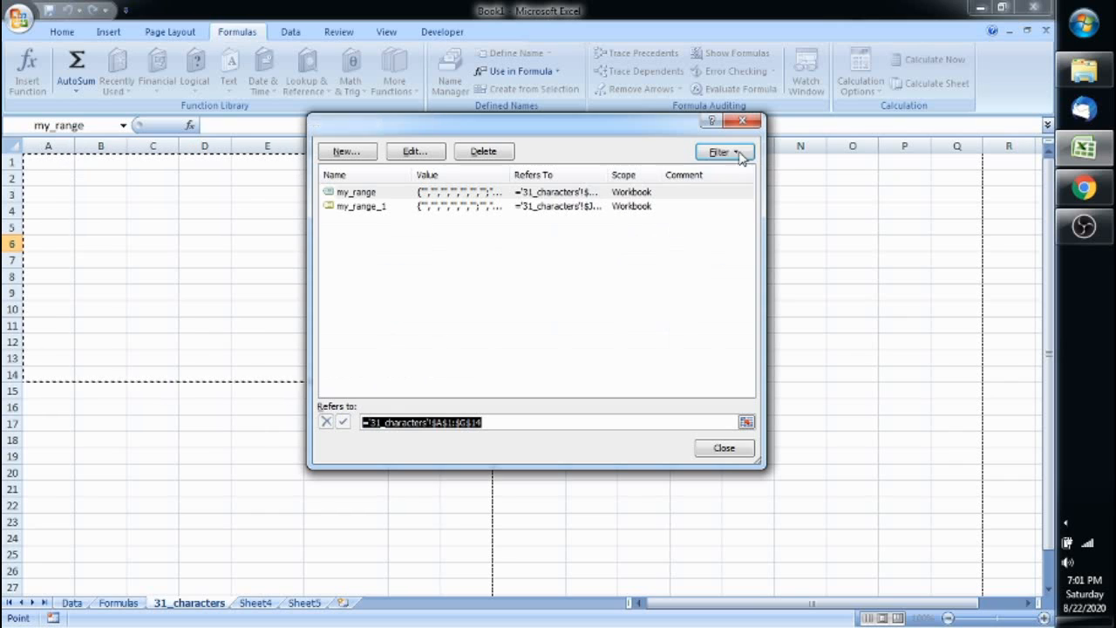
Step: Inspect the cells that my_range_1 refers to, then close the Name Manager
left_click(357, 207)
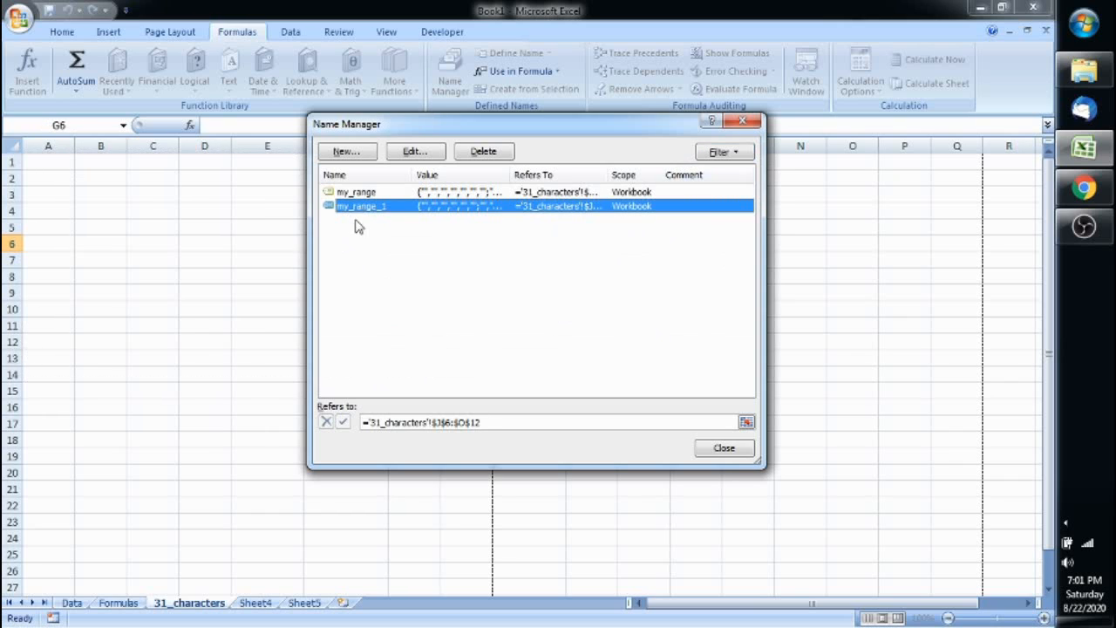
left_click(747, 422)
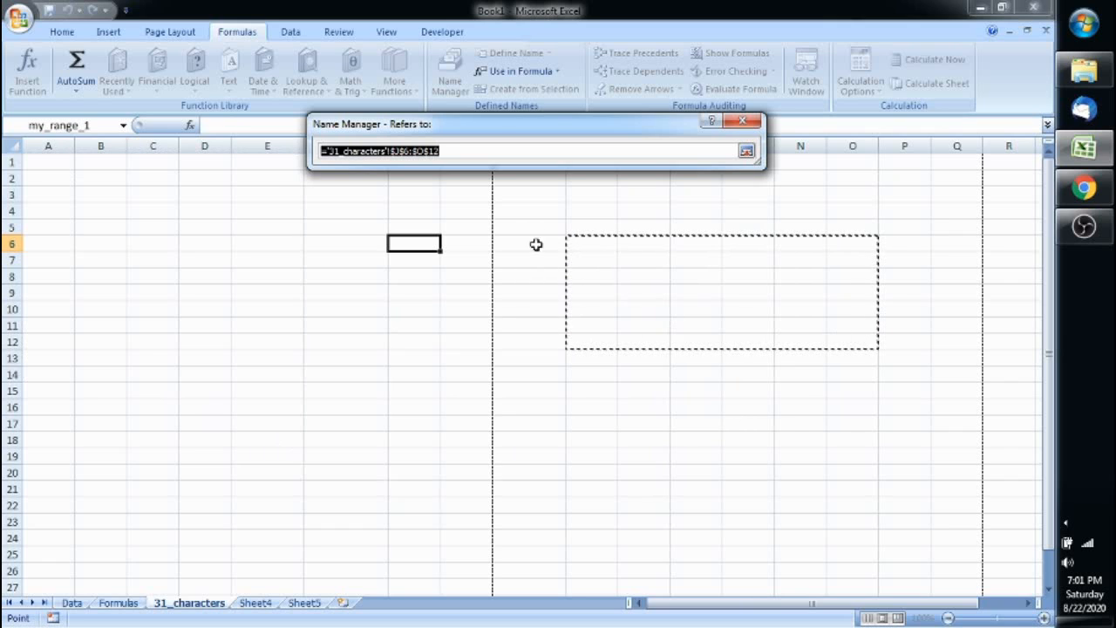
left_click(746, 152)
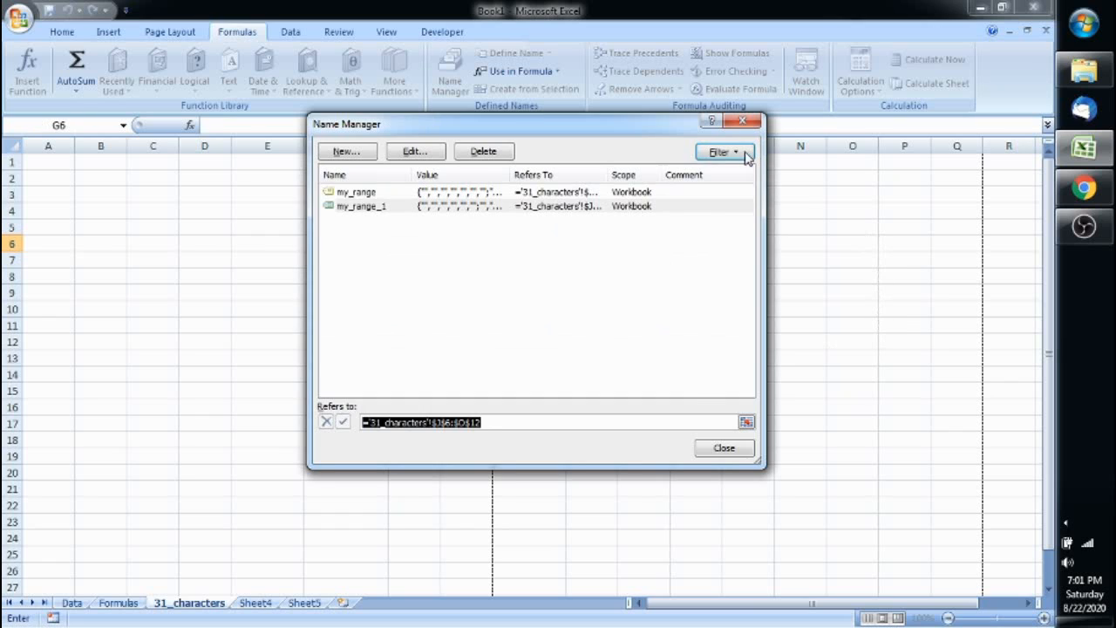
left_click(738, 443)
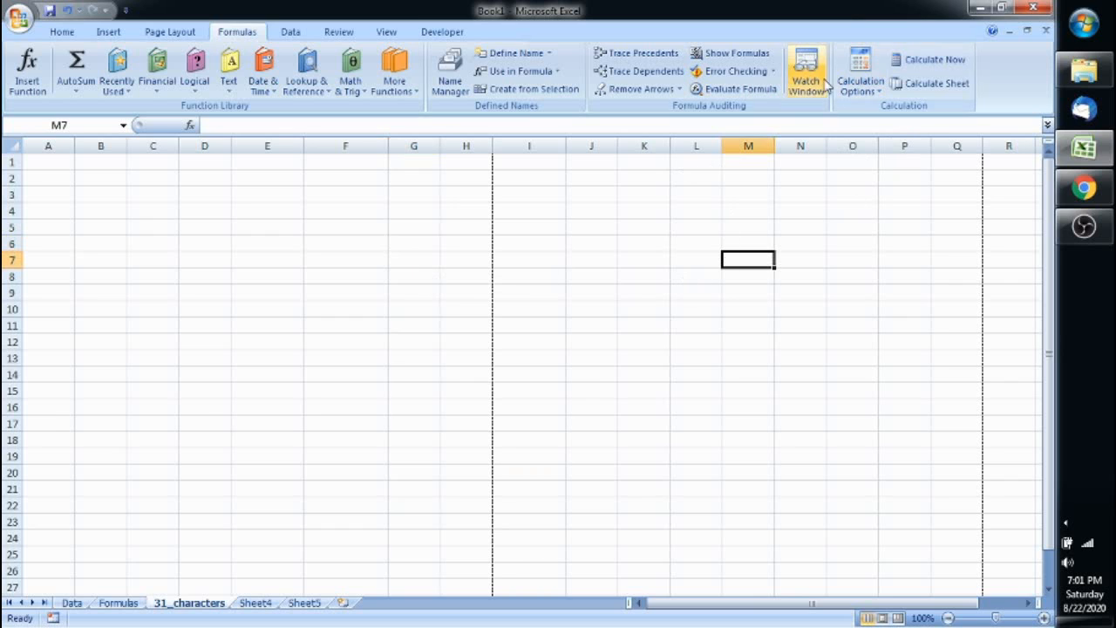
Step: Set the workbook's calculation mode to Manual
left_click(863, 87)
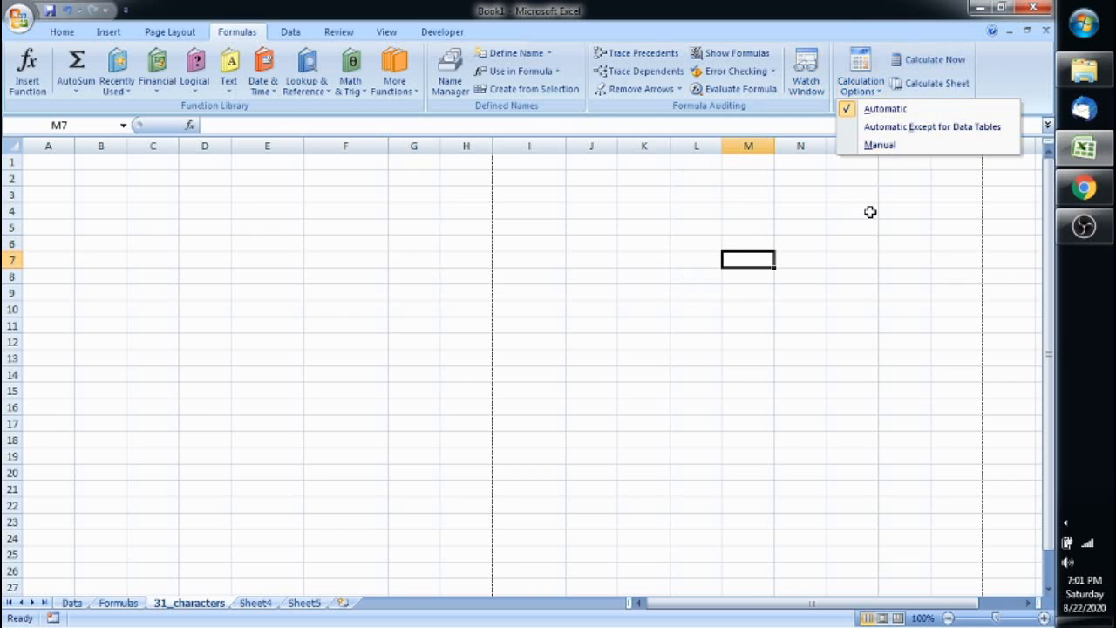
left_click(880, 111)
left_click(868, 78)
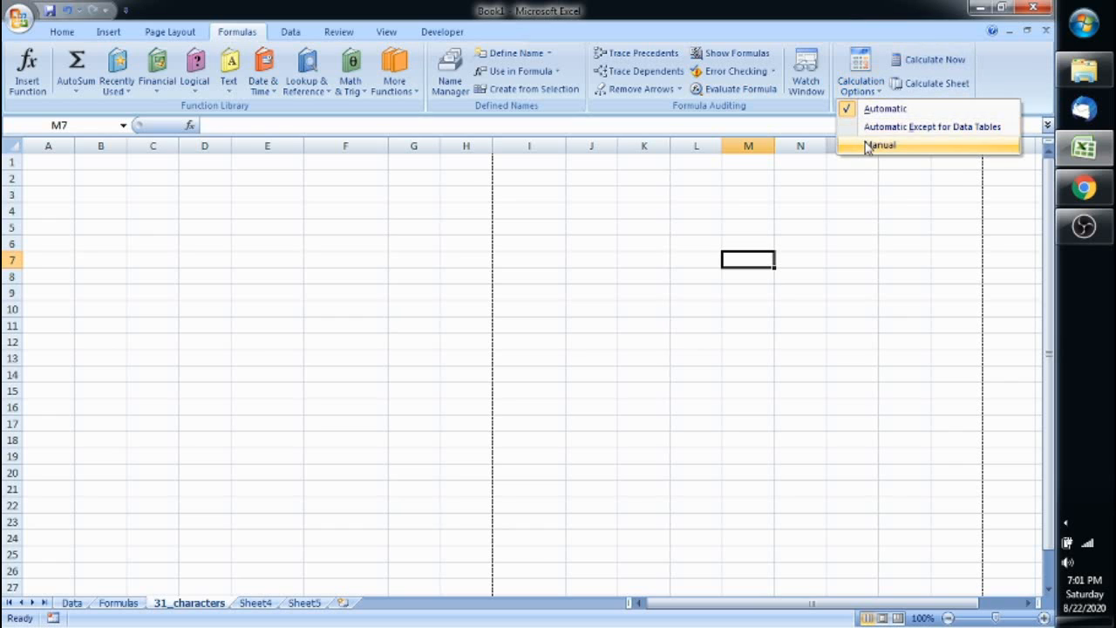
left_click(865, 146)
Step: Enter the formula =RAND() in cell J5
left_click(581, 226)
type("=")
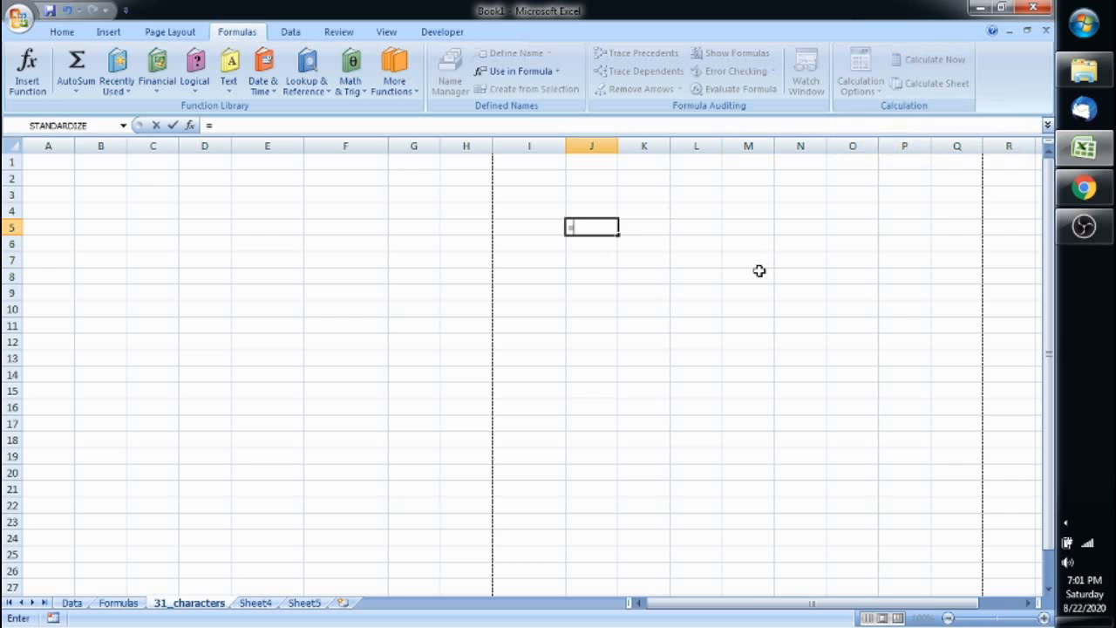
type("rand")
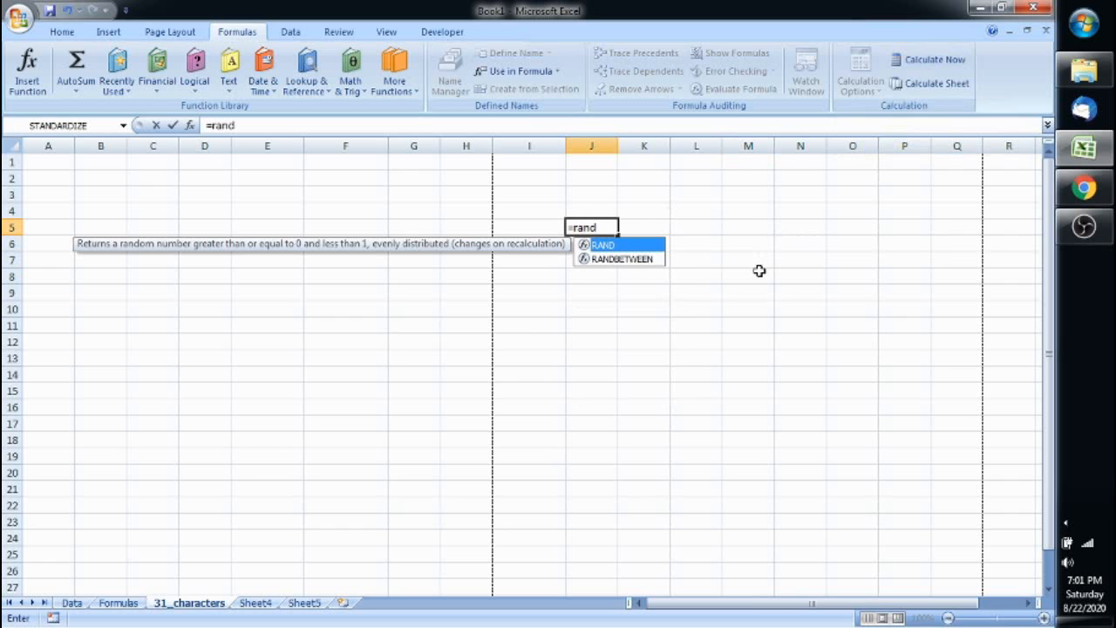
type("(")
key("Return")
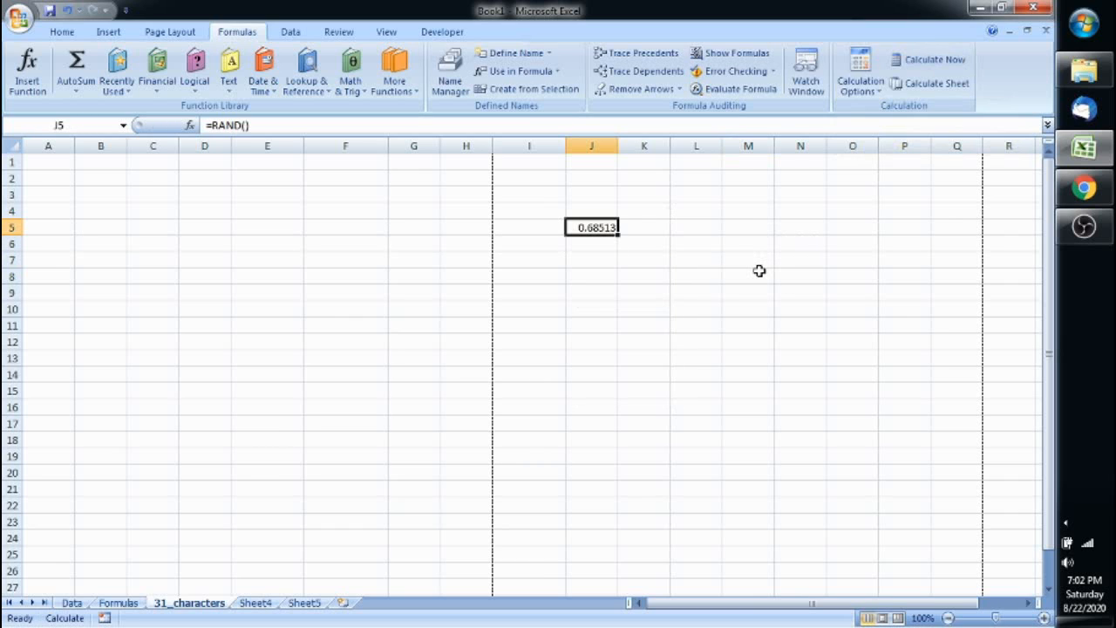
Step: Copy the RAND formula from cell J5 into the cells J5:J15
key("ctrl+c")
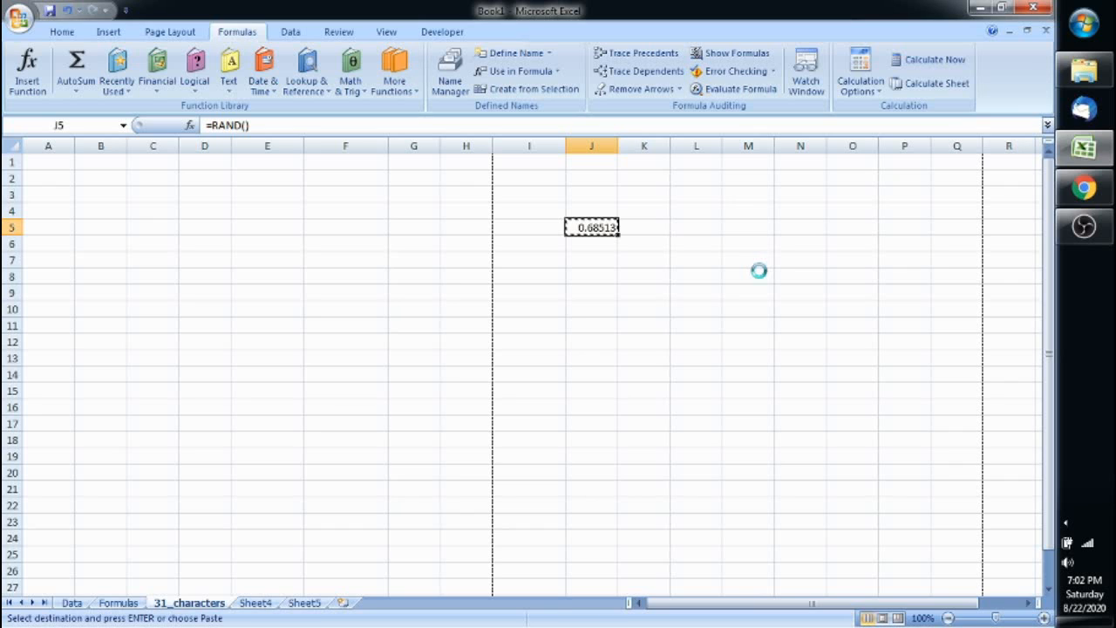
key("shift+Down")
key("shift+Down")
key("shift+Down")
key("shift+Down")
key("shift+Down")
key("shift+Down")
key("shift+Down")
key("shift+Down")
key("shift+Down")
key("shift+Down")
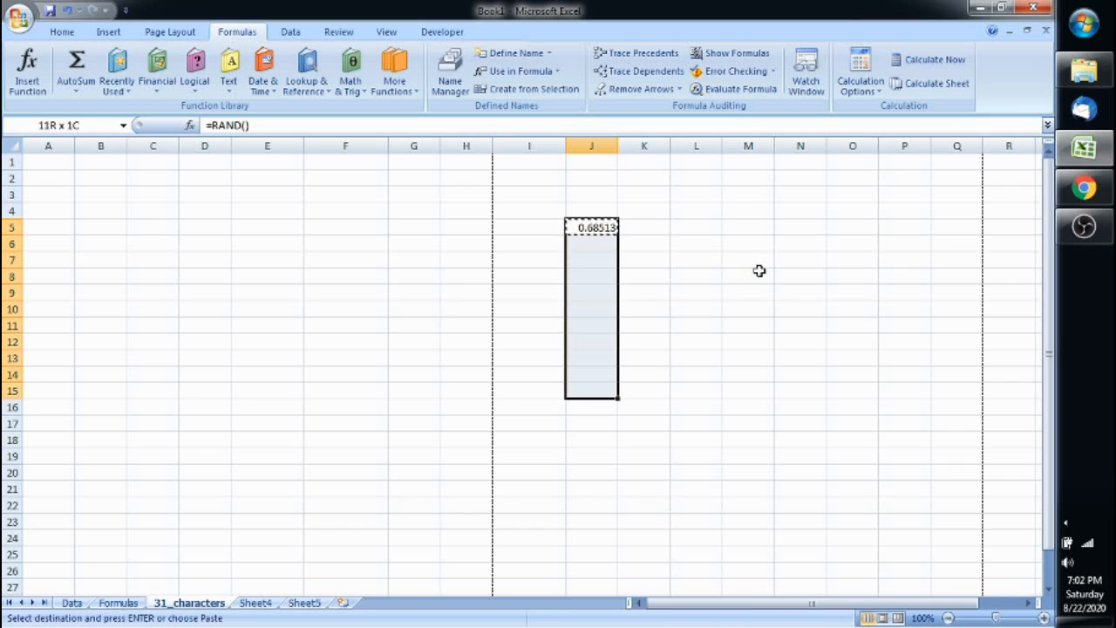
key("ctrl+v")
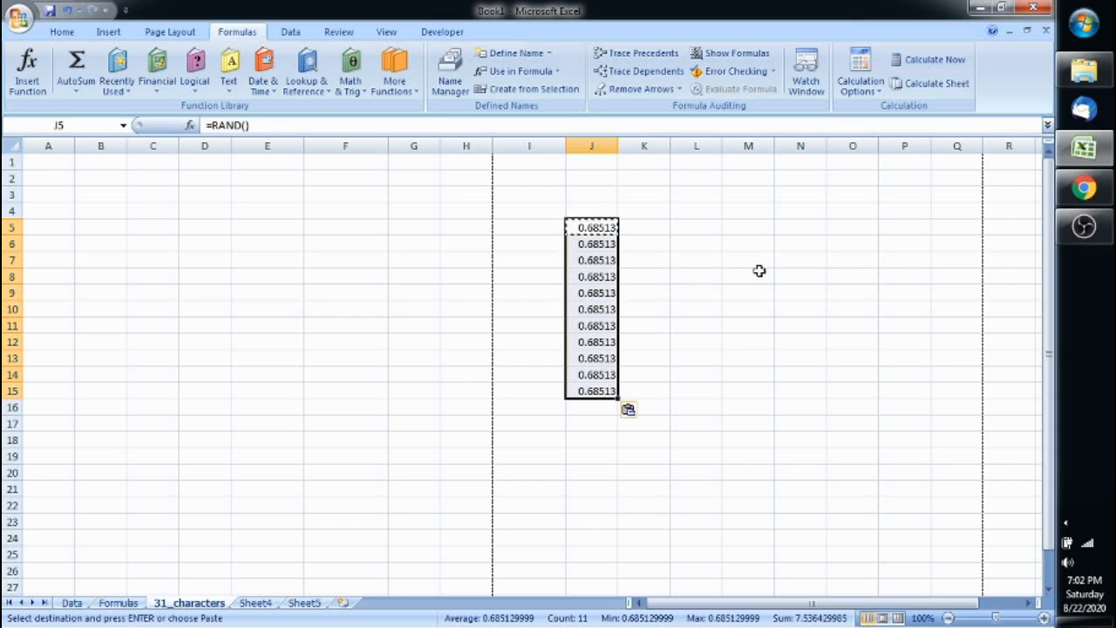
Step: Recalculate the random numbers twice and keep the calculation mode on Manual
key("F9")
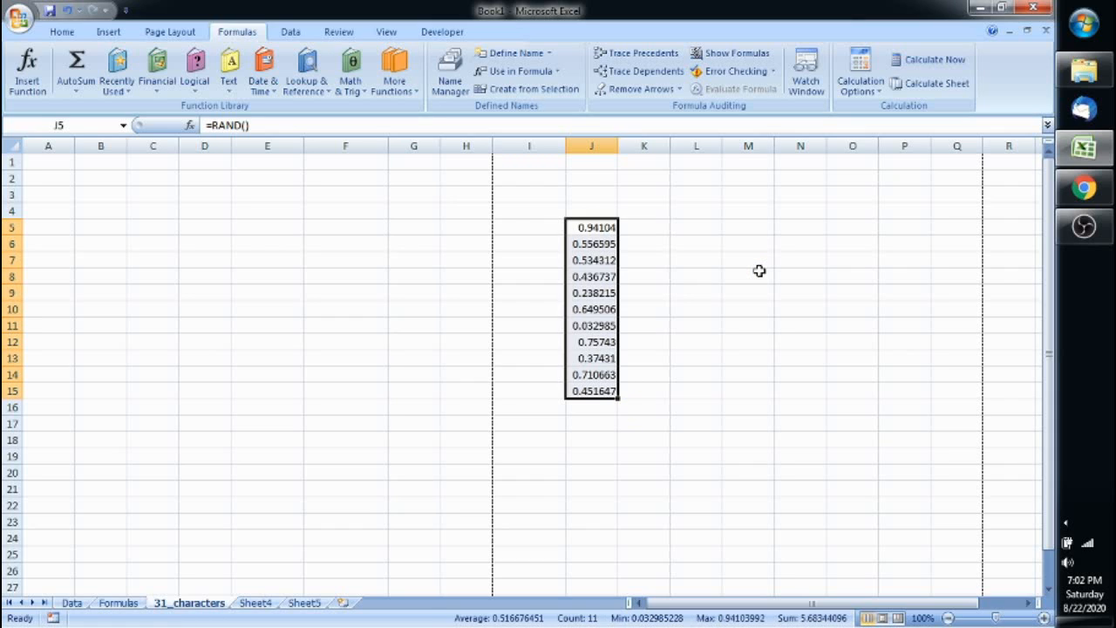
left_click(945, 85)
left_click(860, 84)
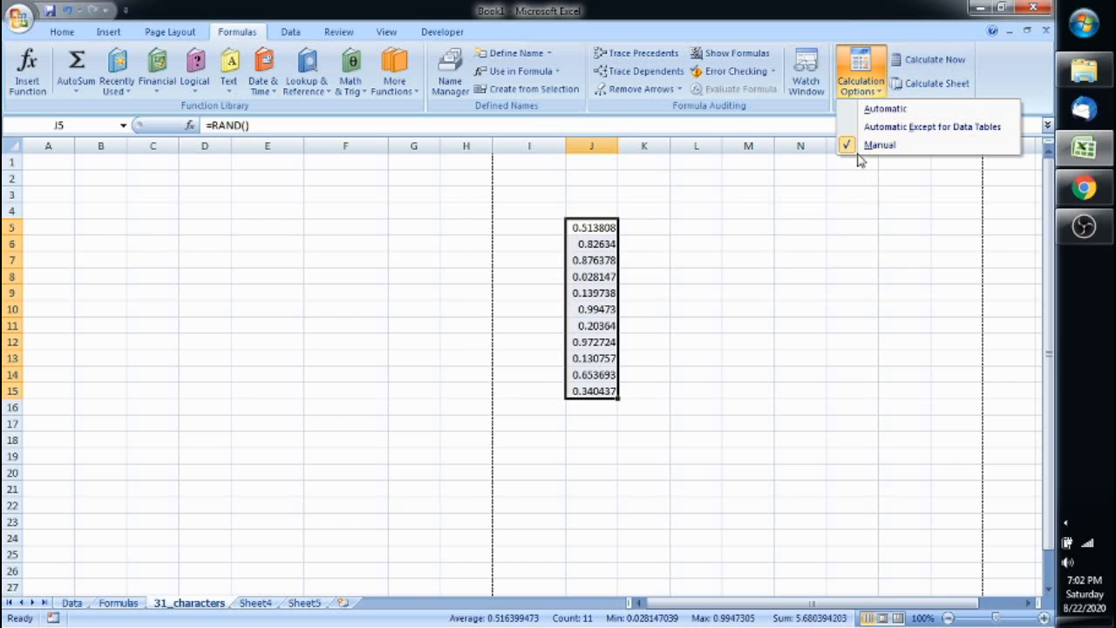
left_click(884, 147)
Step: Undo the paste of the RAND formula down column J
left_click(695, 277)
key("ctrl+z")
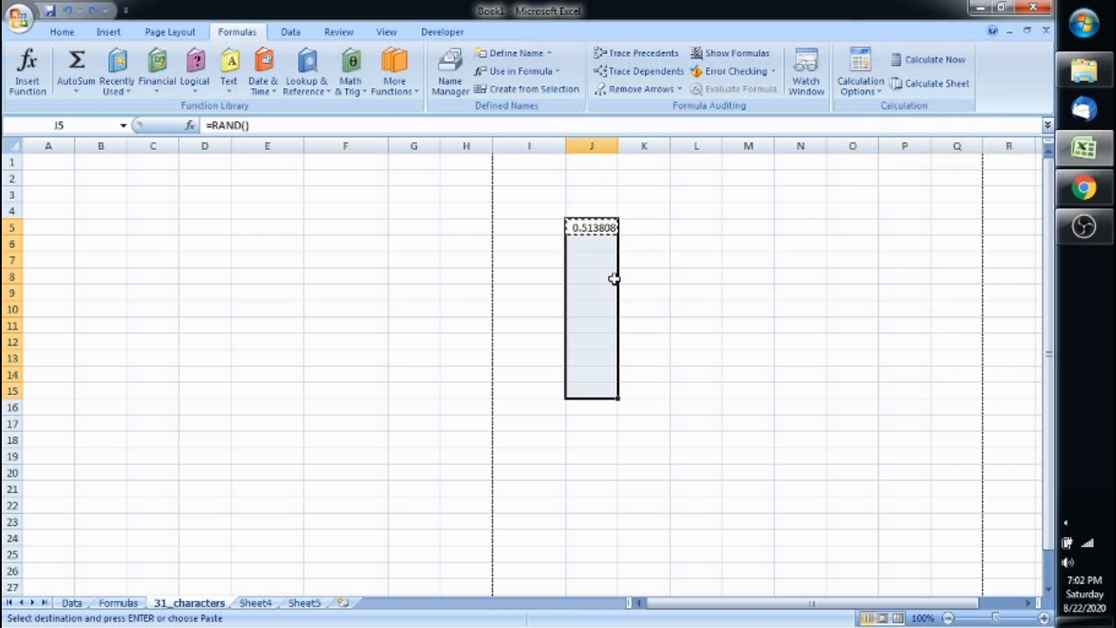
Step: Copy the RAND formula from cell J5 into the cells J5:J17
key("Escape")
left_click(594, 228)
key("ctrl+c")
key("shift+Down")
key("shift+Down")
key("shift+Down")
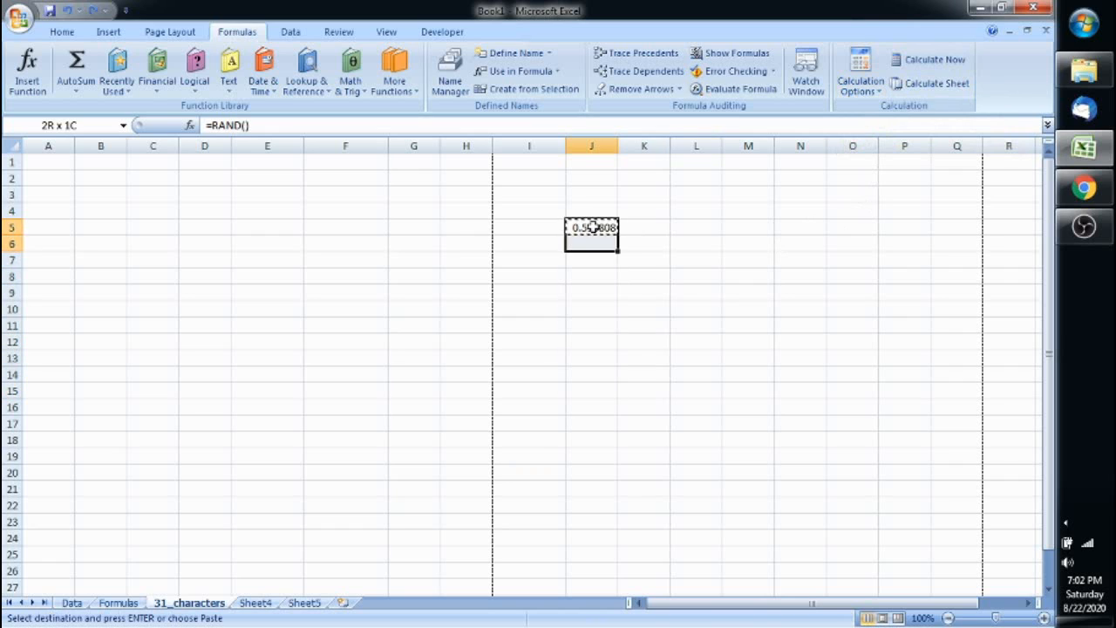
key("shift+Down")
key("shift+Down")
key("shift+Down")
key("shift+Down")
key("shift+Down")
key("shift+Down")
key("shift+Down")
key("shift+Down")
key("shift+Down")
key("ctrl+v")
key("Escape")
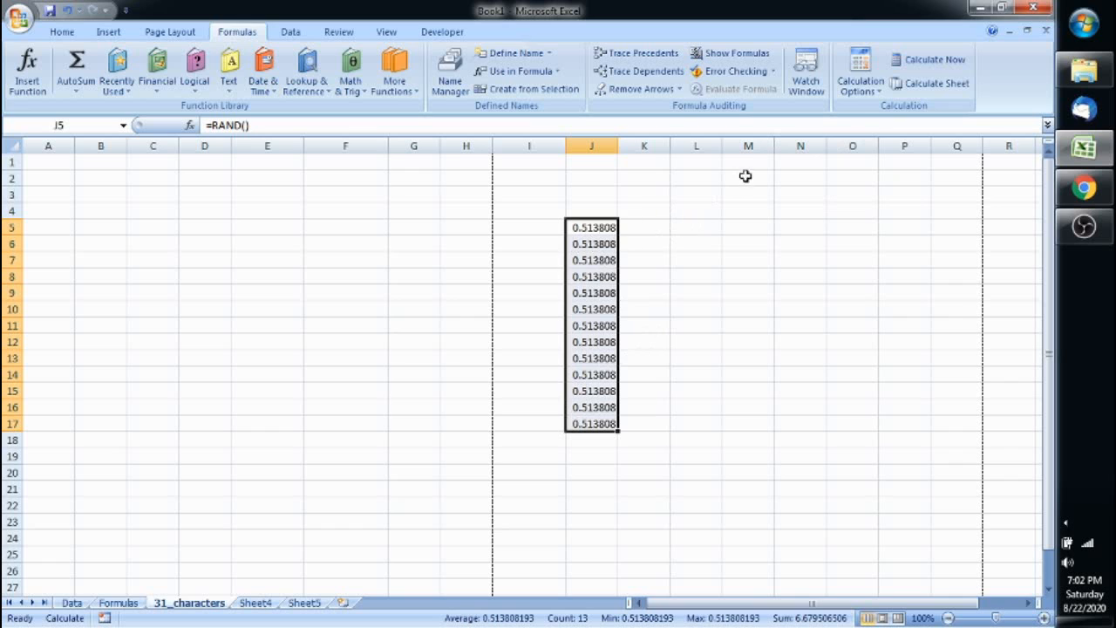
Step: Switch the calculation mode to Automatic and clear the formulas from cells J6:J17
left_click(860, 81)
left_click(874, 108)
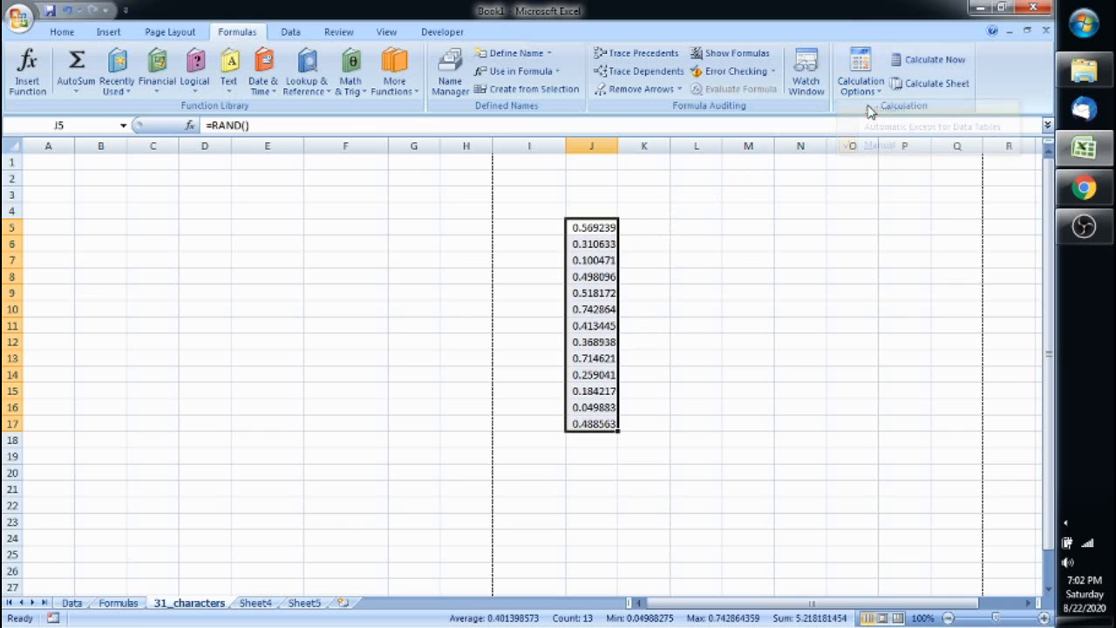
left_click(608, 225)
key("Down")
key("ctrl+shift+Down")
key("Delete")
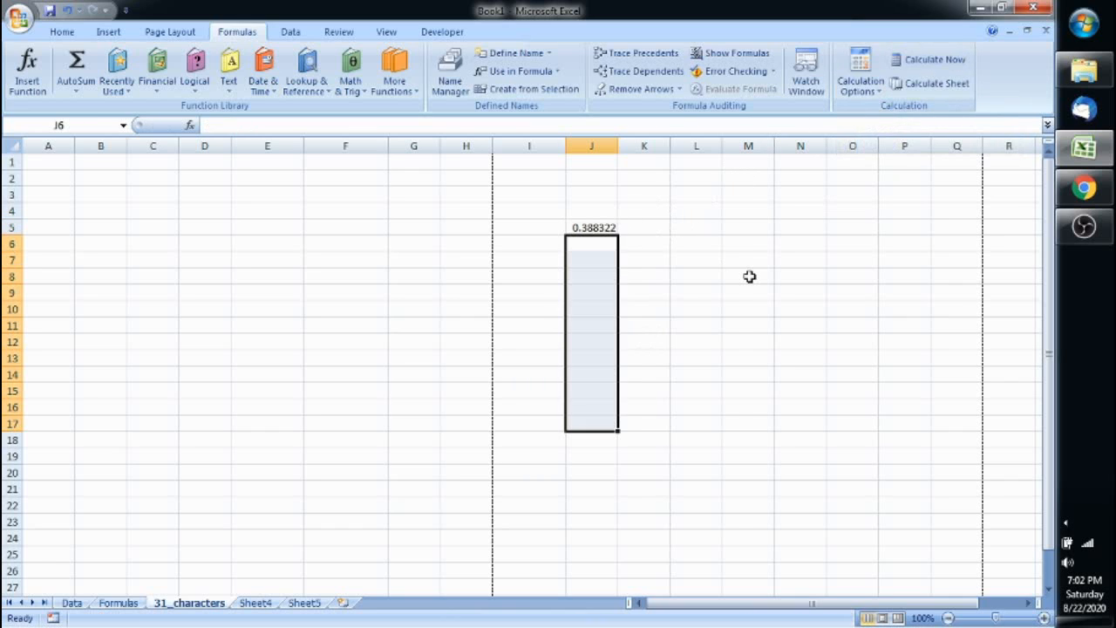
Step: Copy the RAND formula from cell J5 into the cells J5:J16
key("Up")
key("ctrl+c")
key("ctrl+shift+Down")
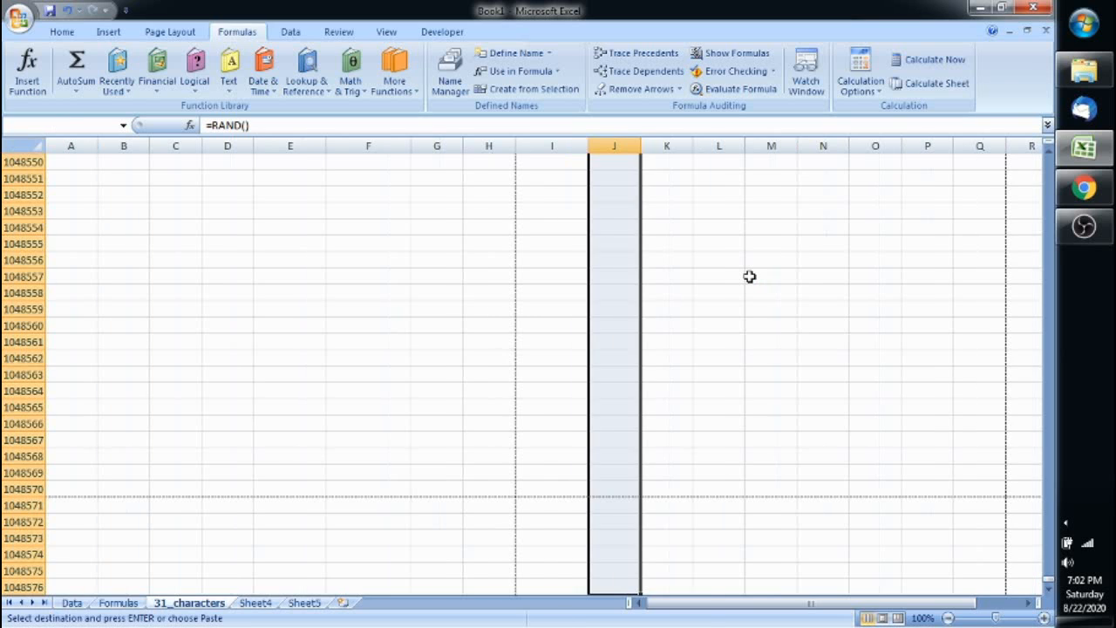
key("ctrl+shift+Up")
key("shift+Down")
key("shift+Down")
key("shift+Down")
key("shift+Down")
key("shift+Down")
key("shift+Down")
key("shift+Down")
key("shift+Down")
key("shift+Down")
key("shift+Down")
key("shift+Down")
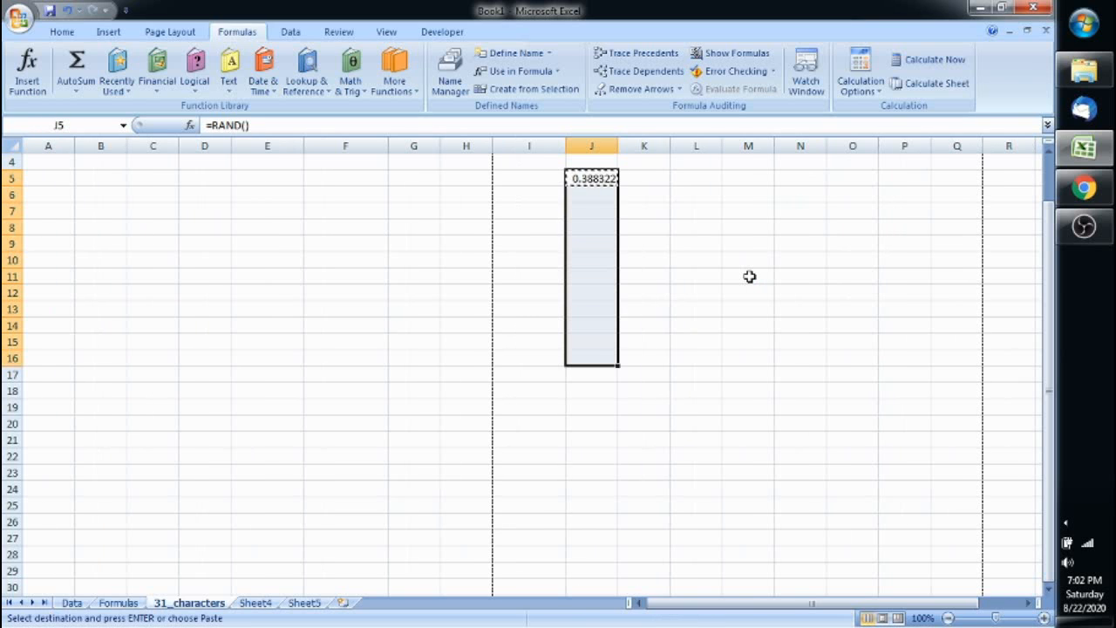
key("ctrl+v")
key("Escape")
scroll(727, 323, "up", 1)
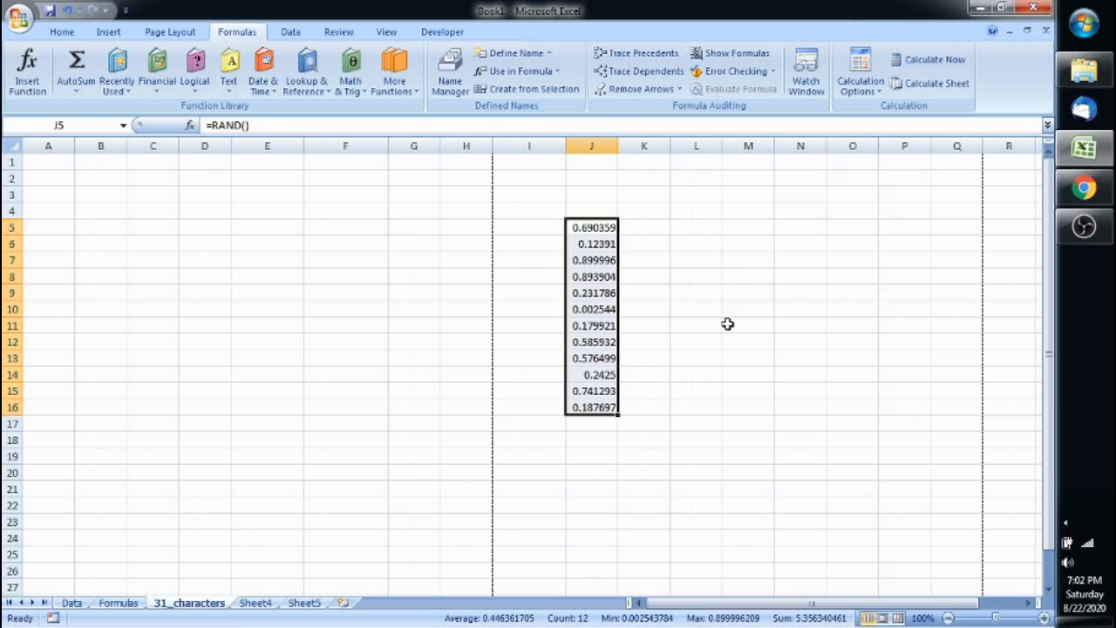
Step: Reapply the Automatic calculation mode with cell J5 selected
left_click(860, 83)
left_click(608, 225)
left_click(859, 87)
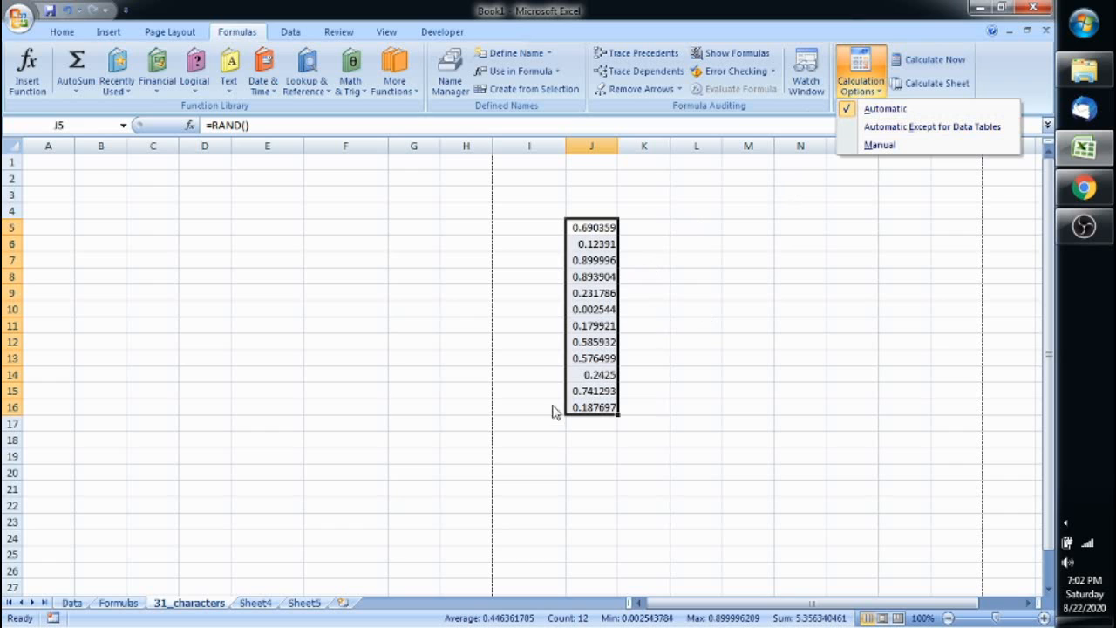
left_click(645, 305)
left_click(603, 227)
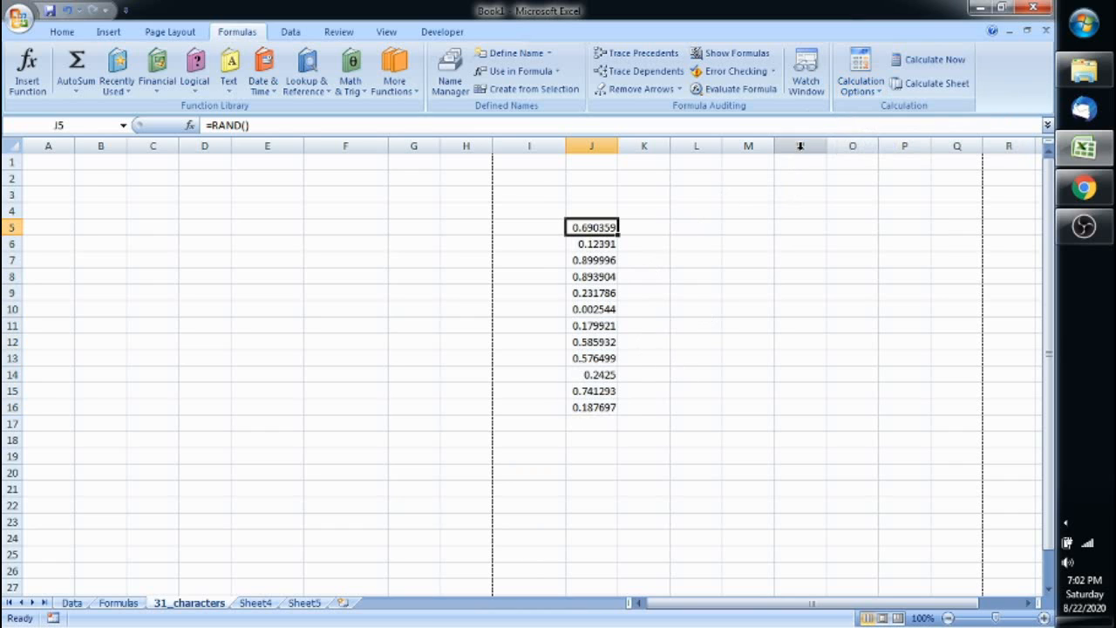
left_click(876, 99)
left_click(876, 107)
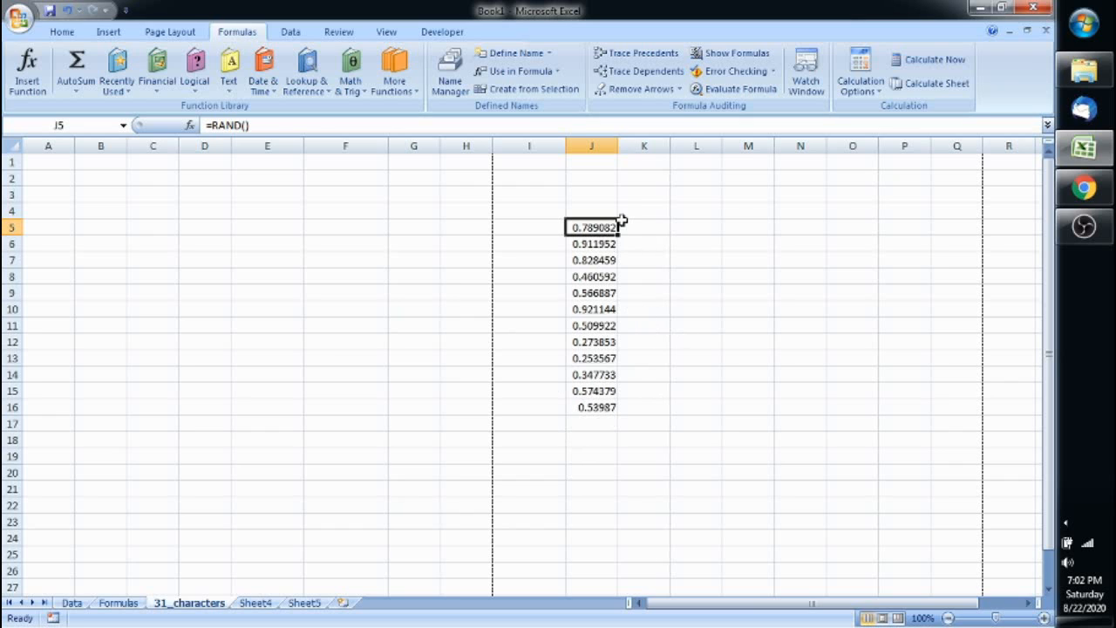
Step: Switch the calculation mode to Manual and back to Automatic
left_click(874, 89)
left_click(876, 147)
left_click(861, 86)
left_click(869, 109)
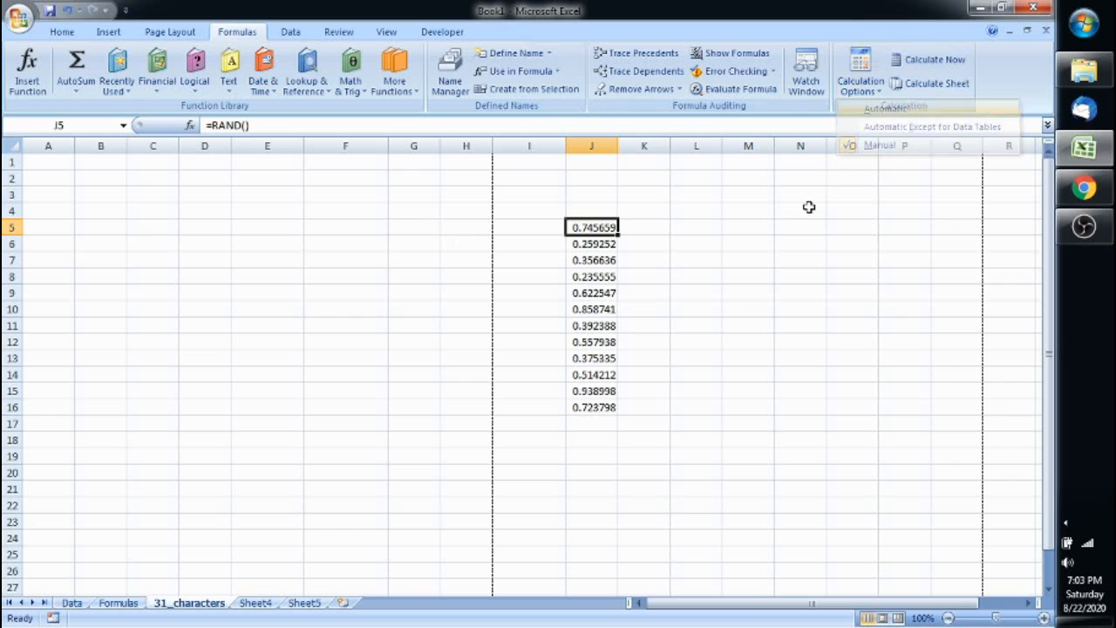
Step: Recalculate the sheet repeatedly with empty cell N6 selected, generating new random numbers in J5:J16
left_click(800, 243)
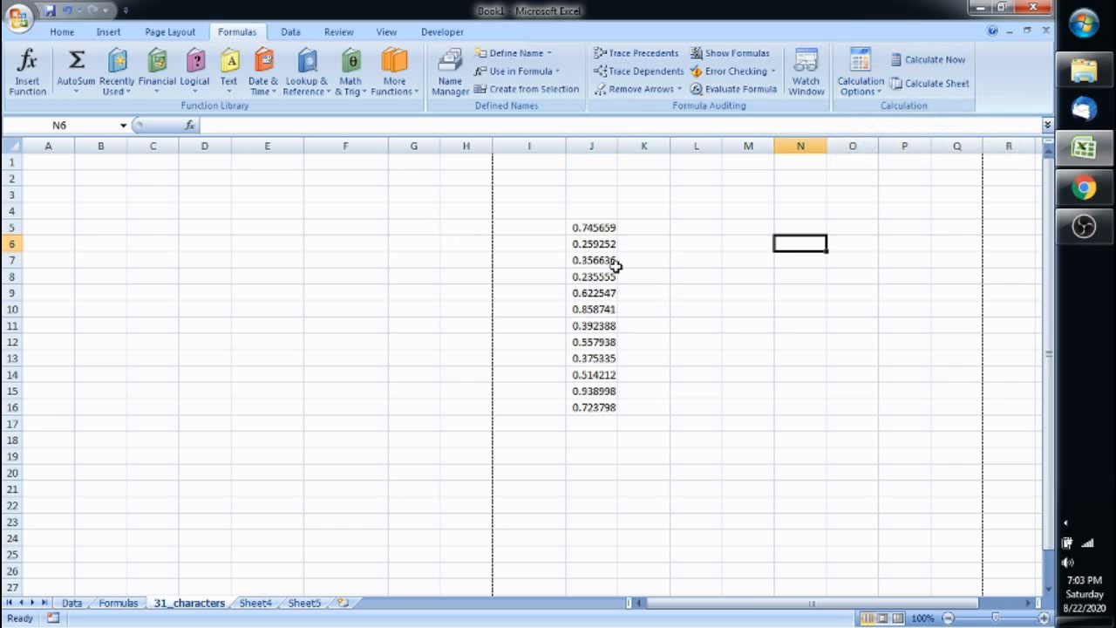
key("F9")
key("F9")
key("F9")
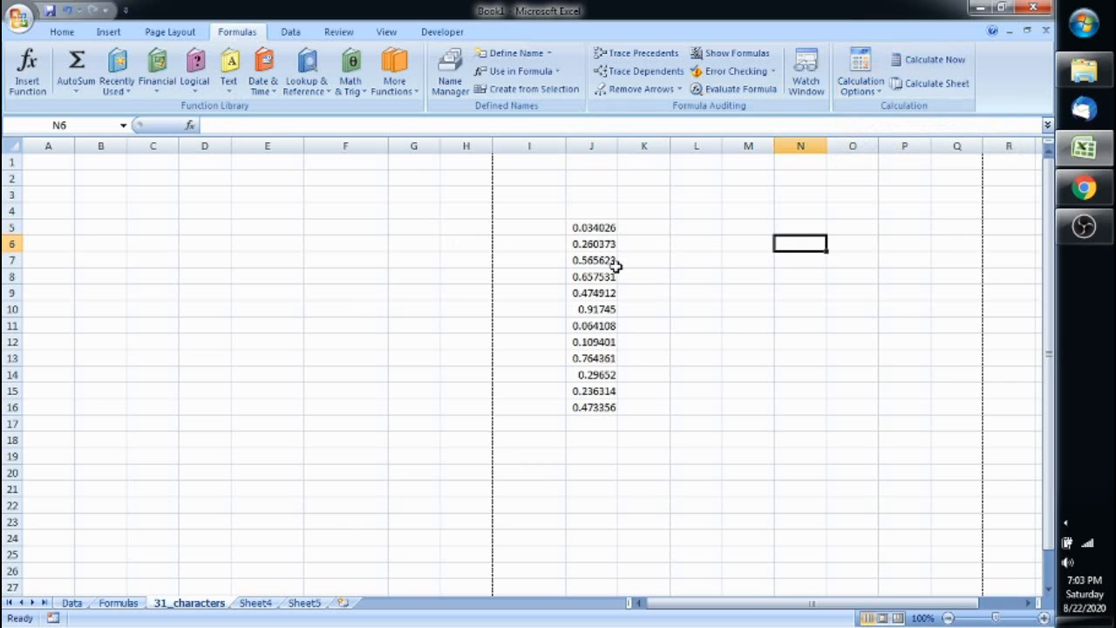
key("F9")
key("F9")
key("F9")
key("F9")
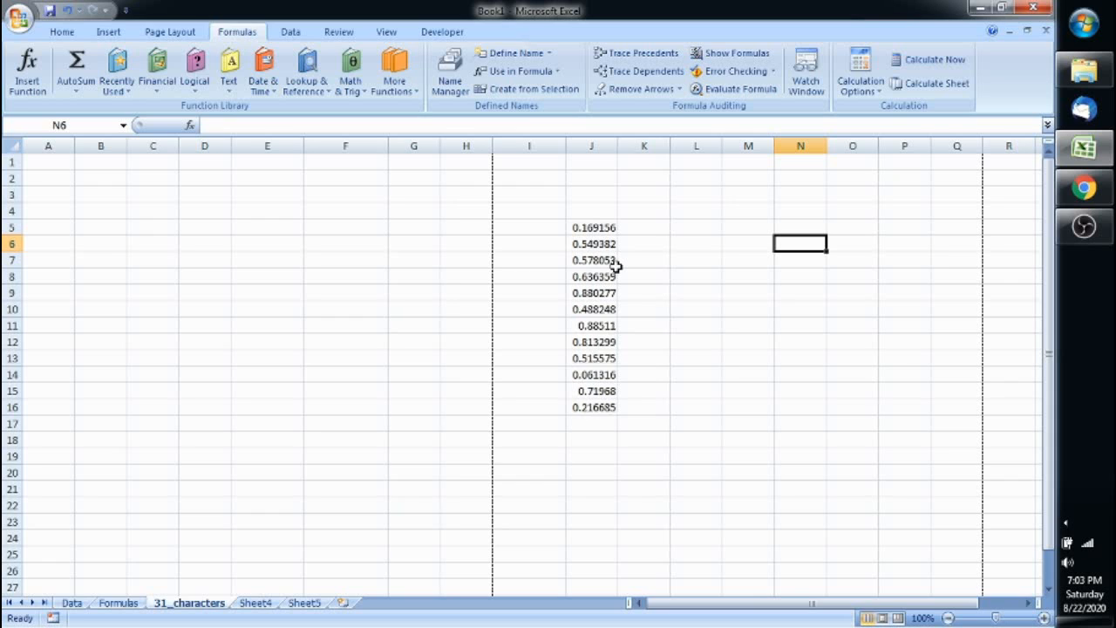
key("F9")
key("F9")
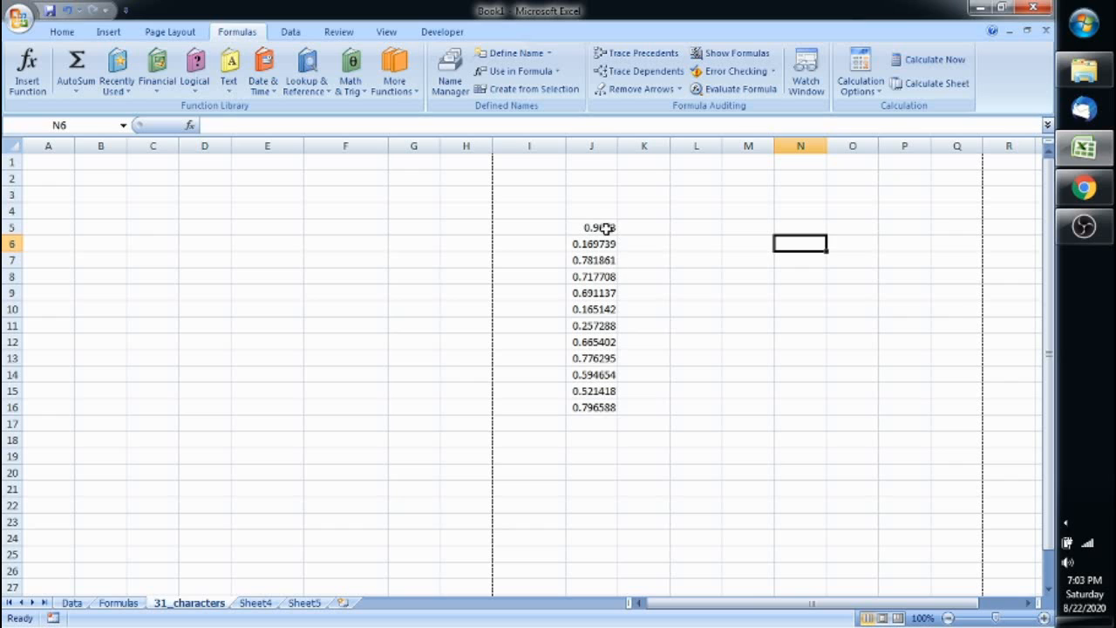
Step: Delete the RAND formulas from cells J5:J16 and deselect the range
left_click(602, 228)
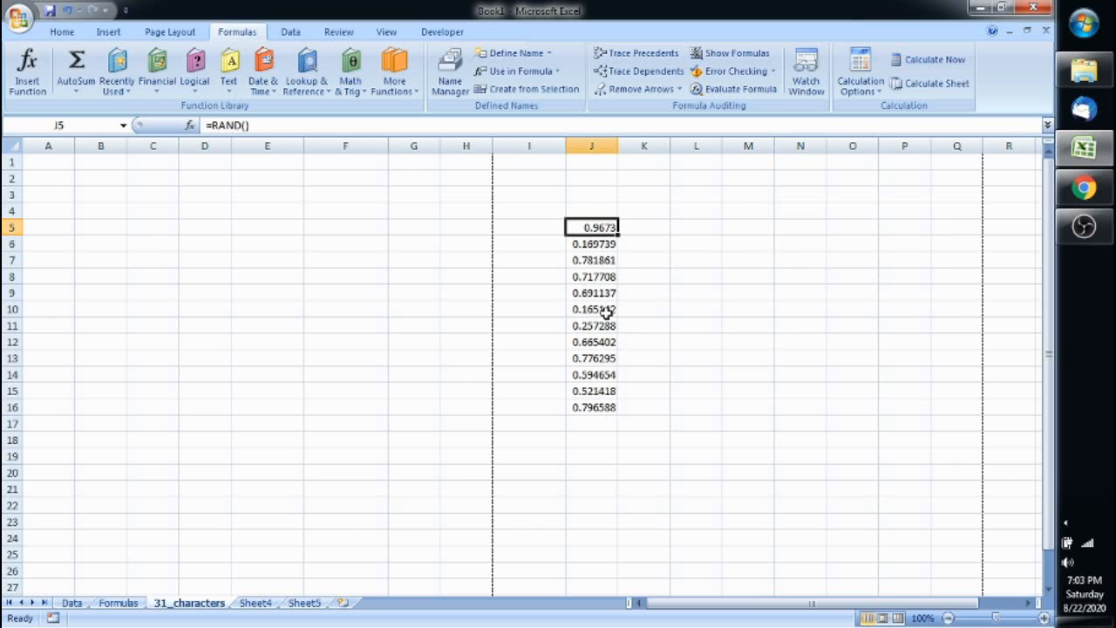
key("ctrl+shift+Down")
key("Up")
key("Down")
key("ctrl+shift+Down")
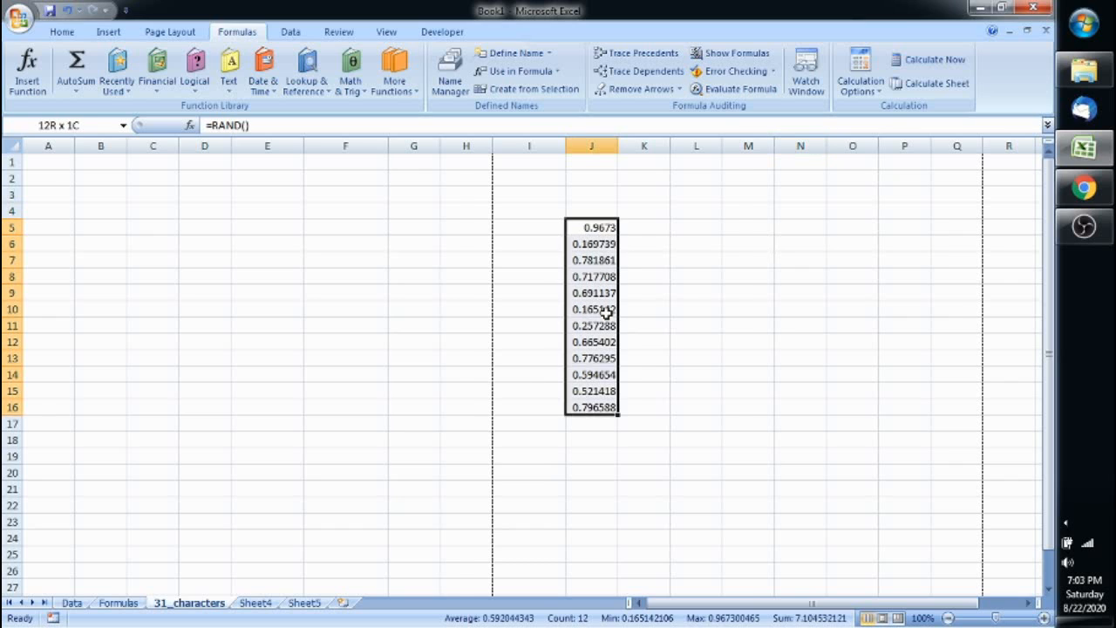
key("Delete")
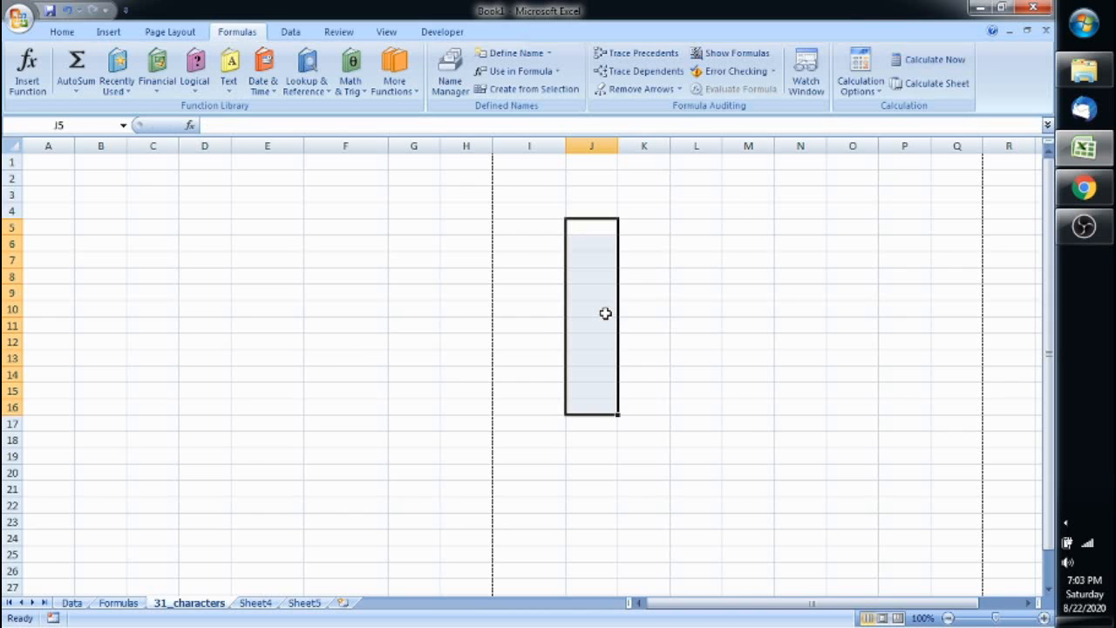
left_click(600, 288)
Step: Show the Data features and look through the other sources available for importing external data
left_click(291, 33)
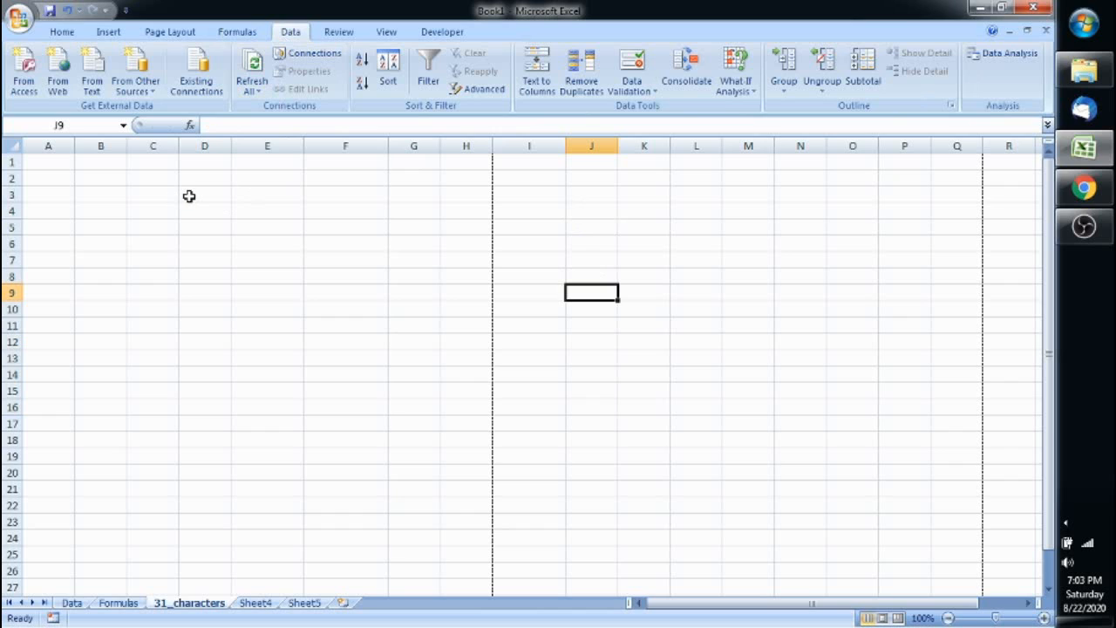
left_click(209, 215)
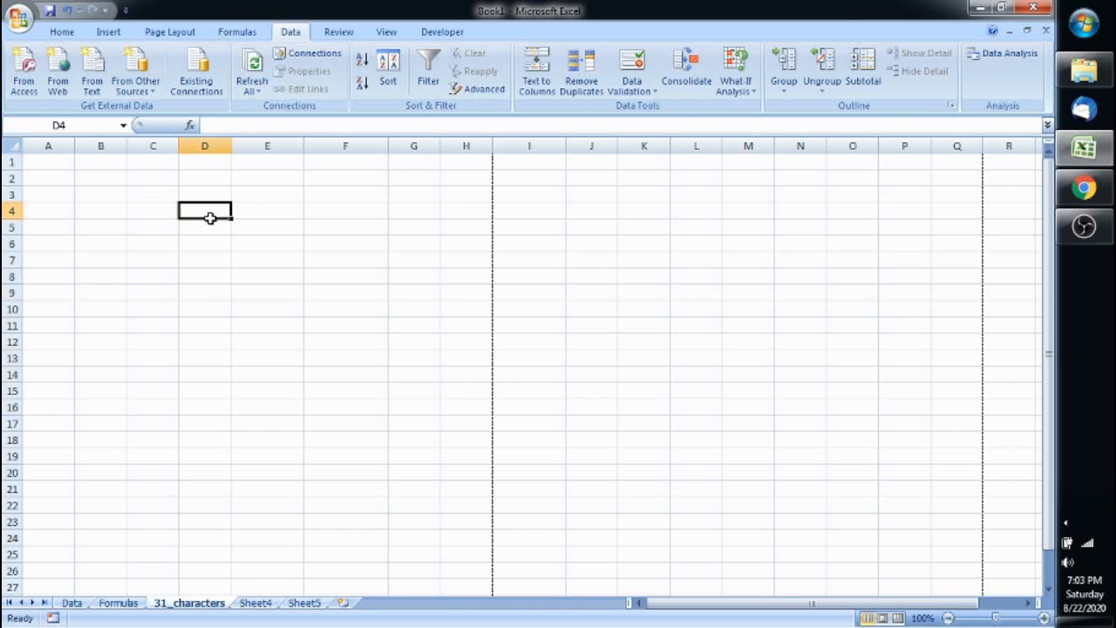
left_click_drag(262, 275, 627, 447)
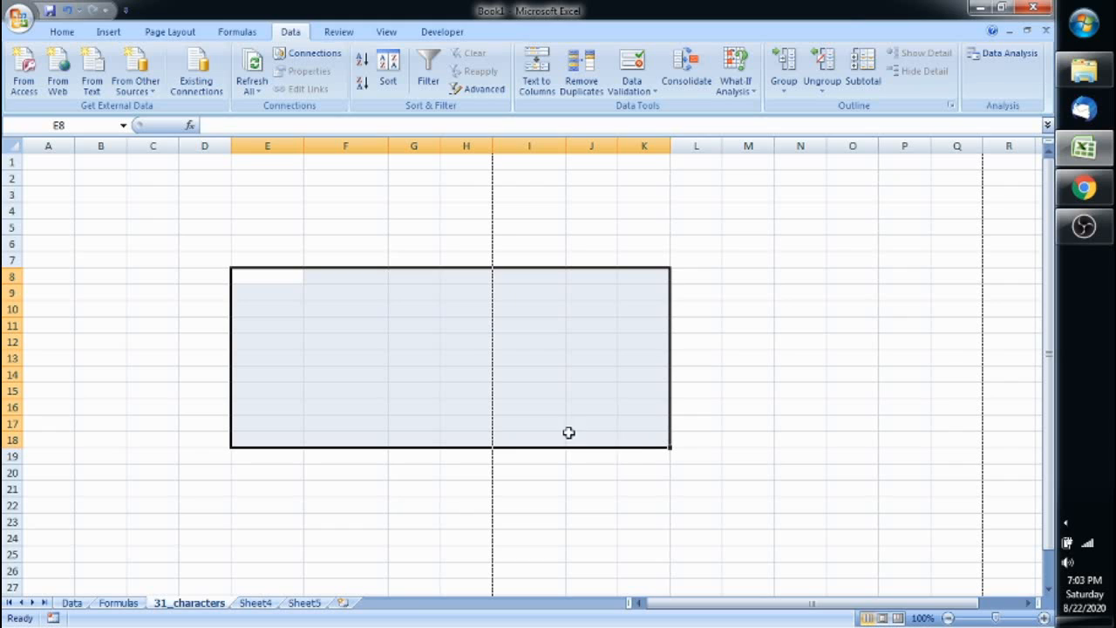
left_click(552, 388)
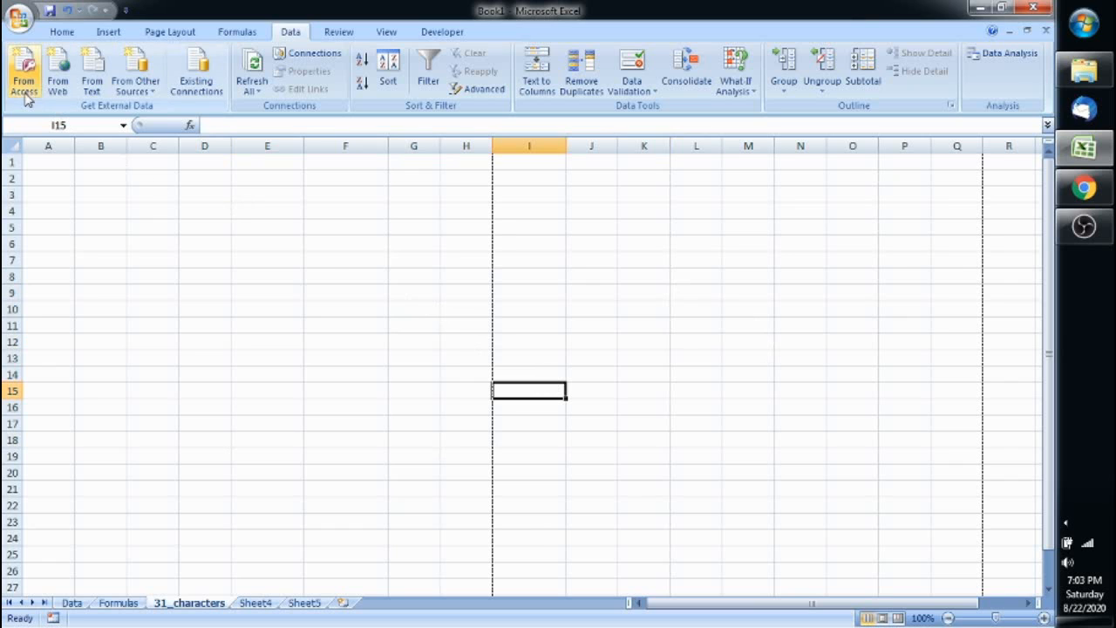
left_click(126, 94)
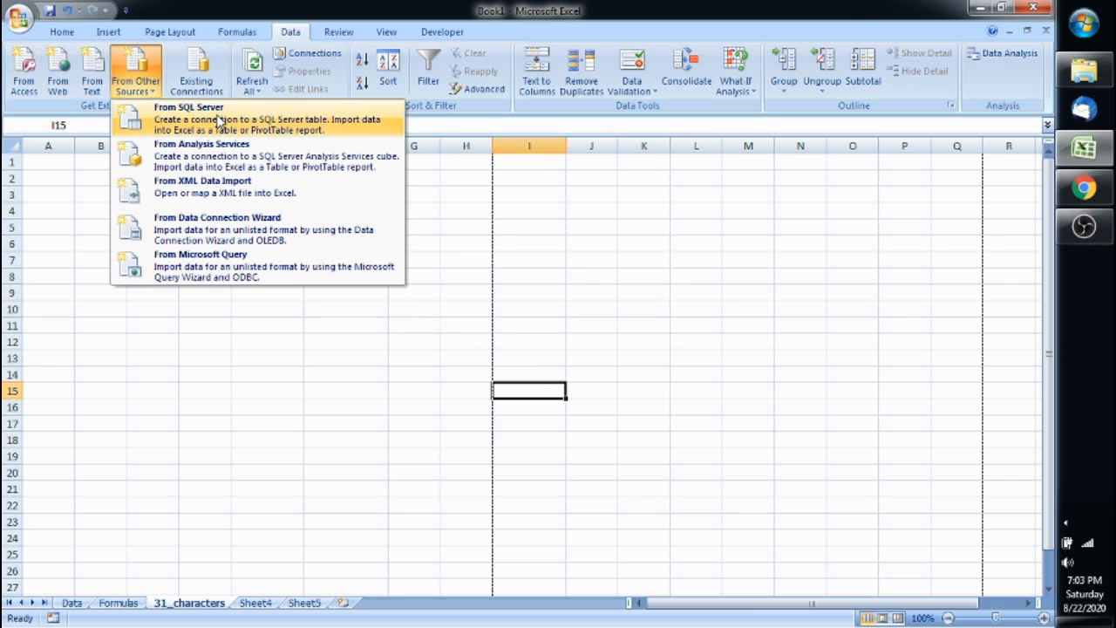
left_click(295, 350)
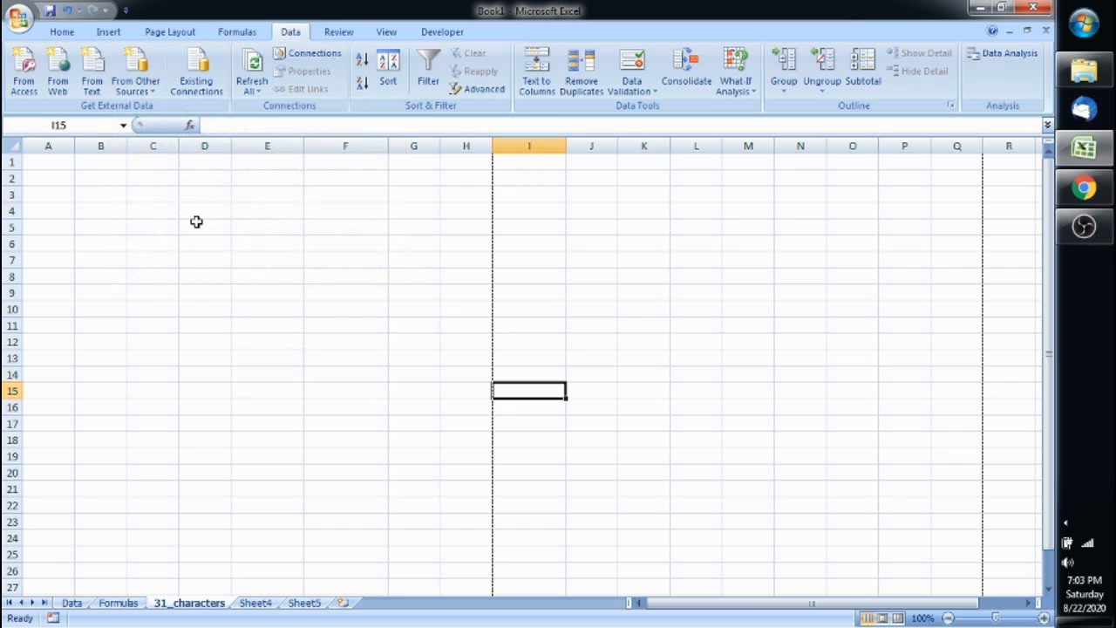
Step: View the Workbook Connections dialog and close it without adding a connection
left_click_drag(48, 164, 486, 486)
left_click(213, 291)
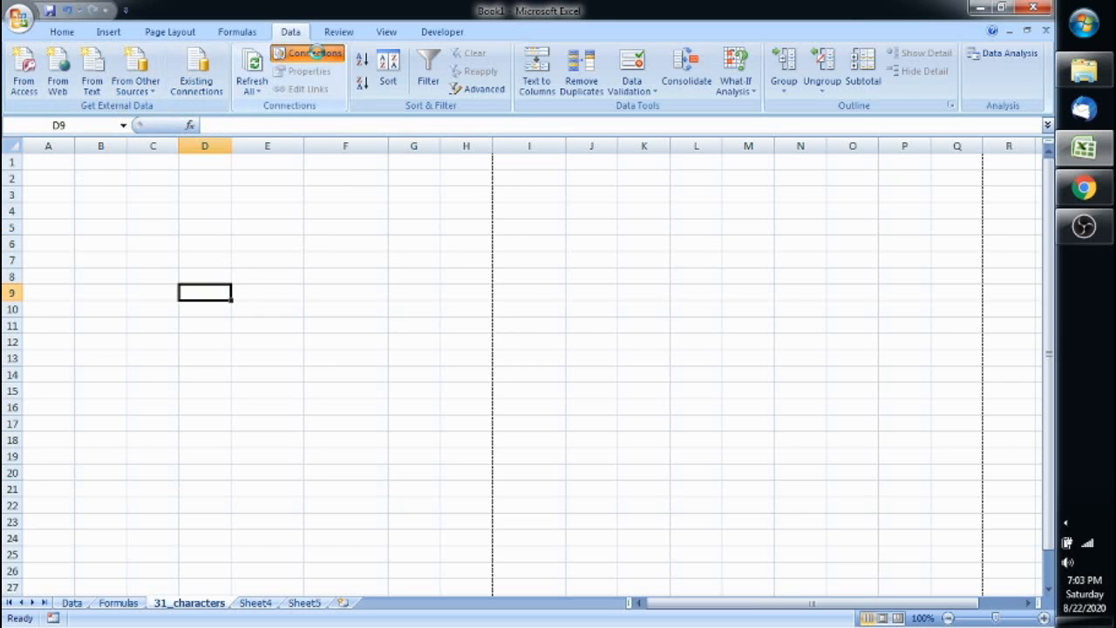
left_click(305, 53)
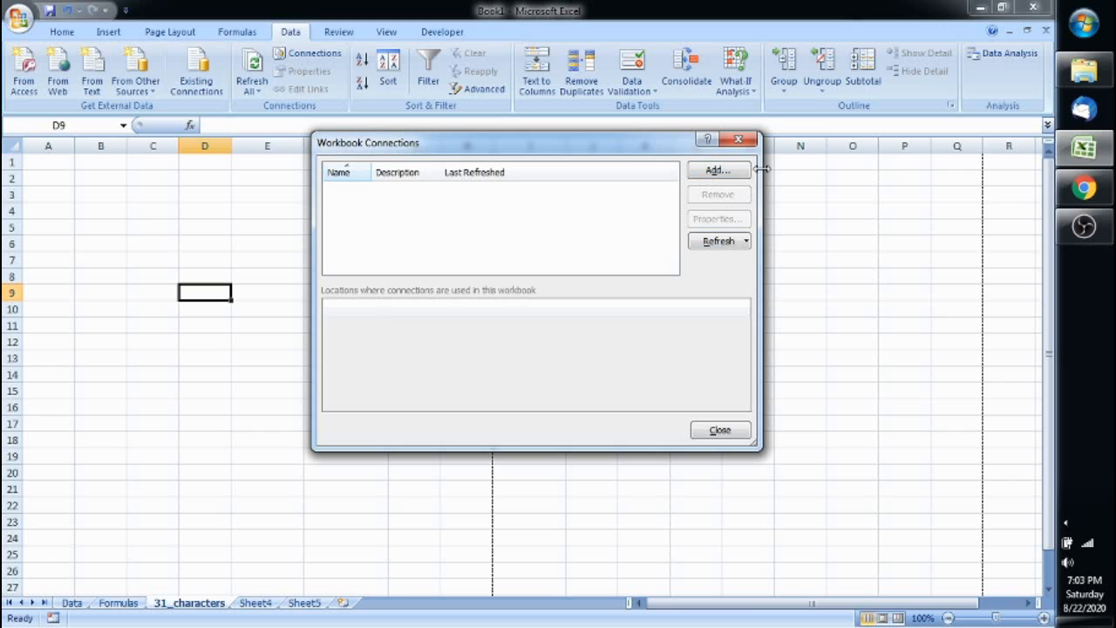
left_click(739, 140)
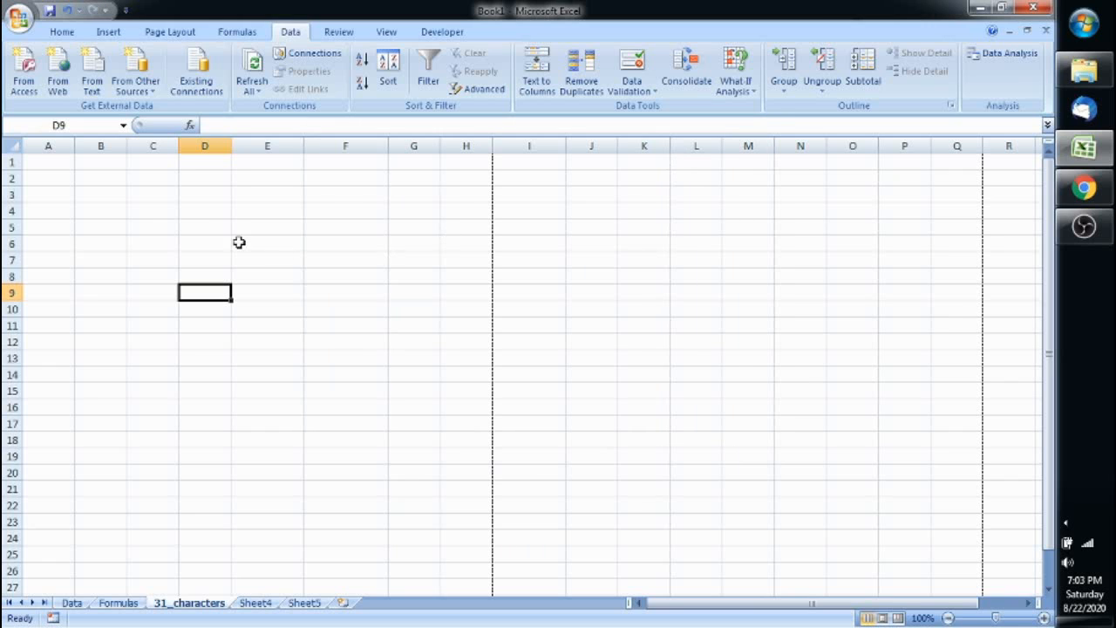
Step: Try to sort the sheet starting from the empty cell G14
left_click_drag(34, 168, 690, 492)
left_click(515, 424)
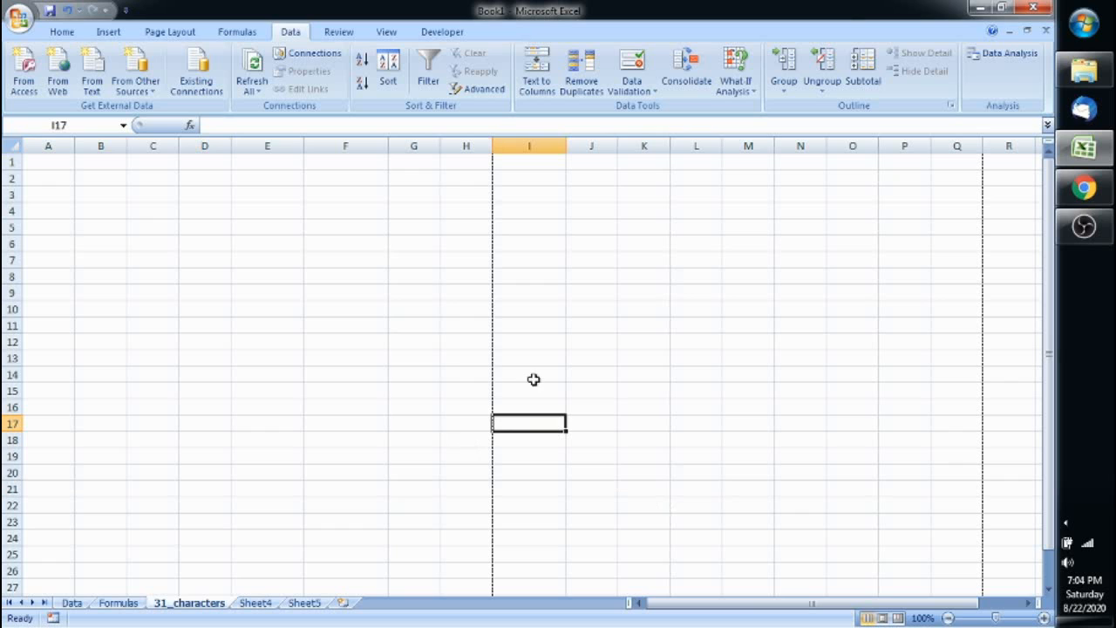
left_click(408, 369)
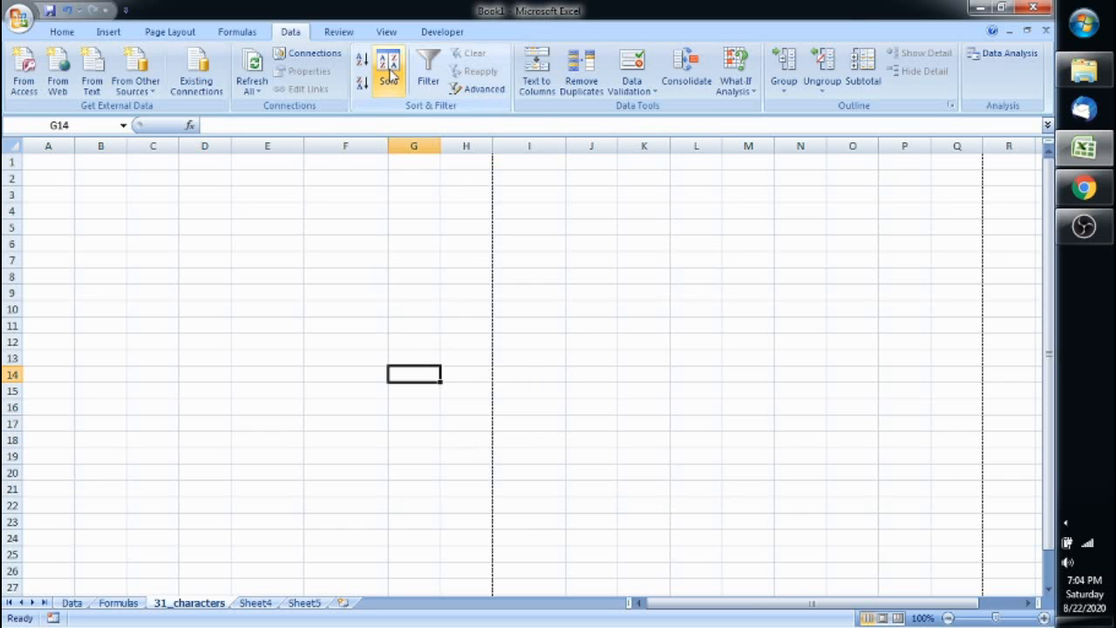
left_click(389, 75)
key("Return")
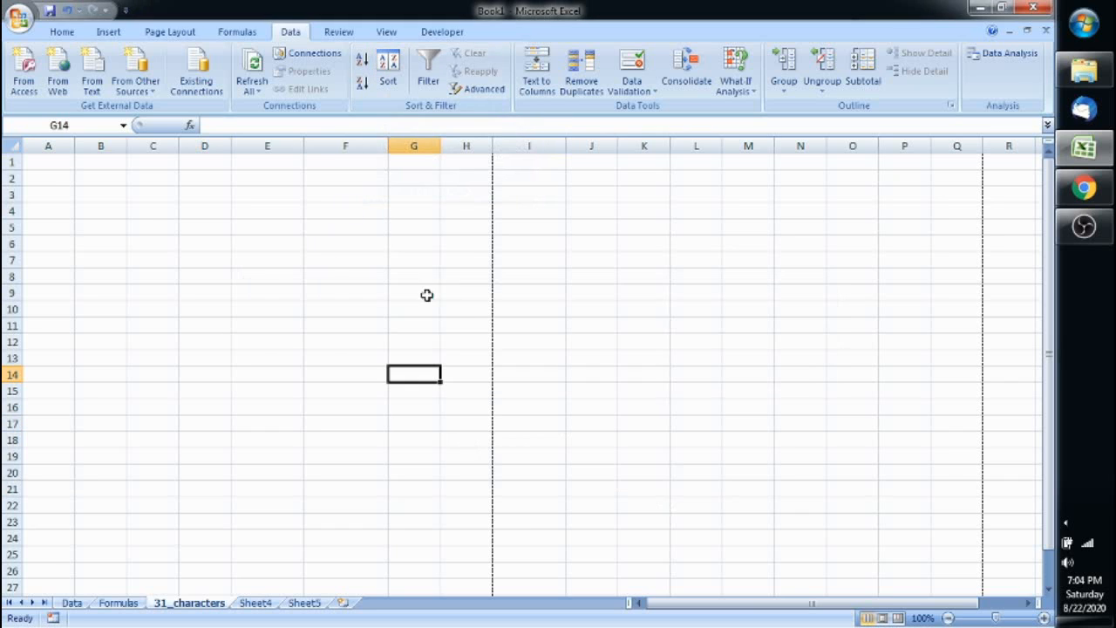
left_click_drag(48, 178, 433, 428)
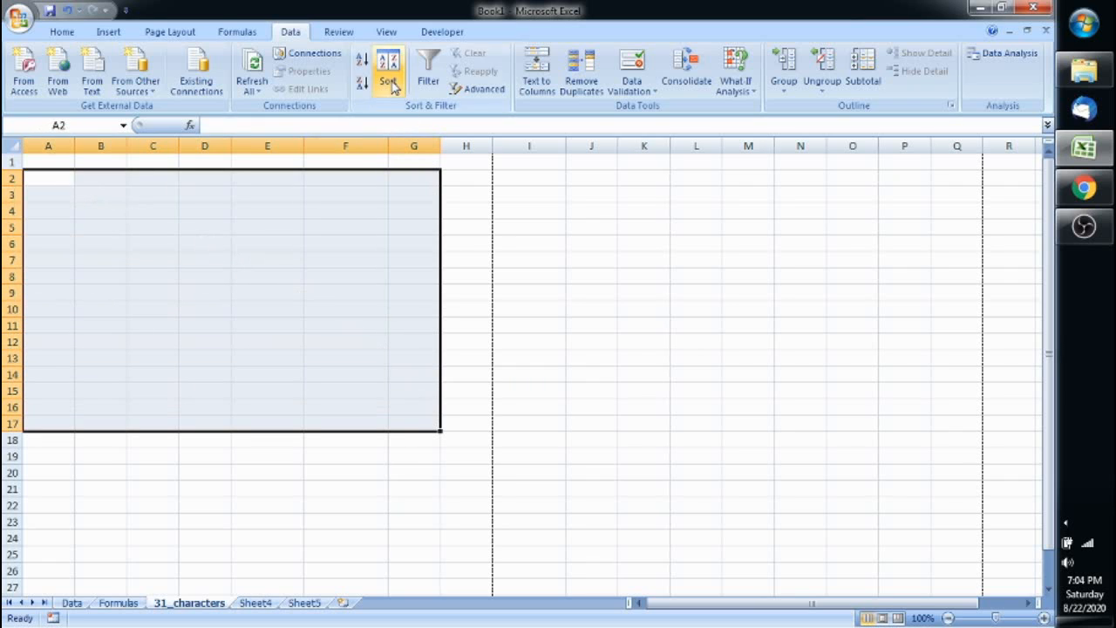
left_click(507, 251)
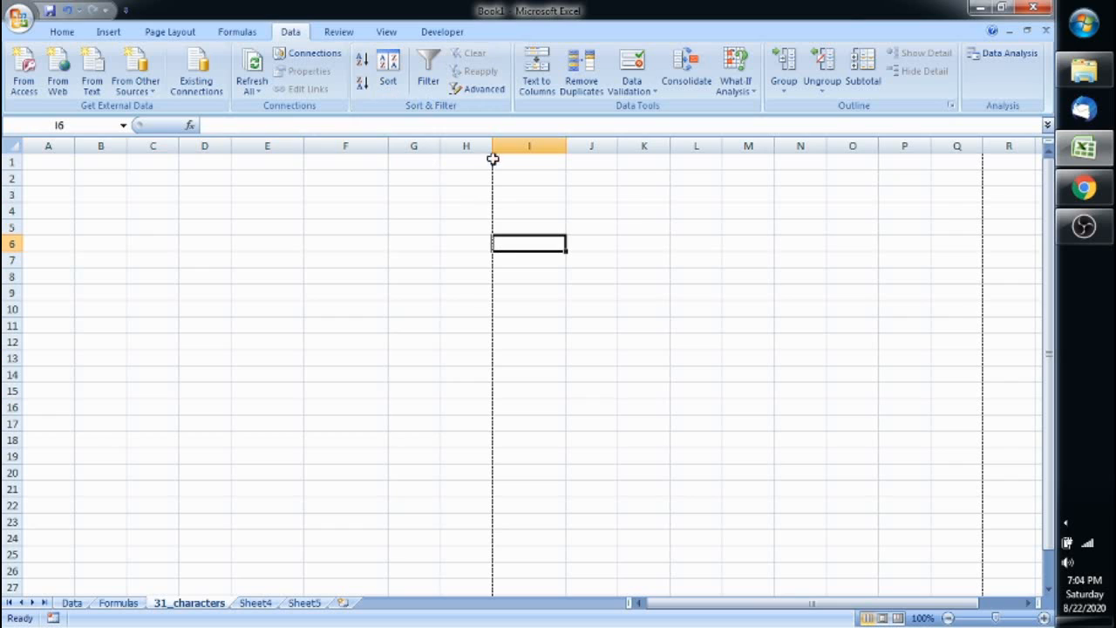
left_click(760, 229)
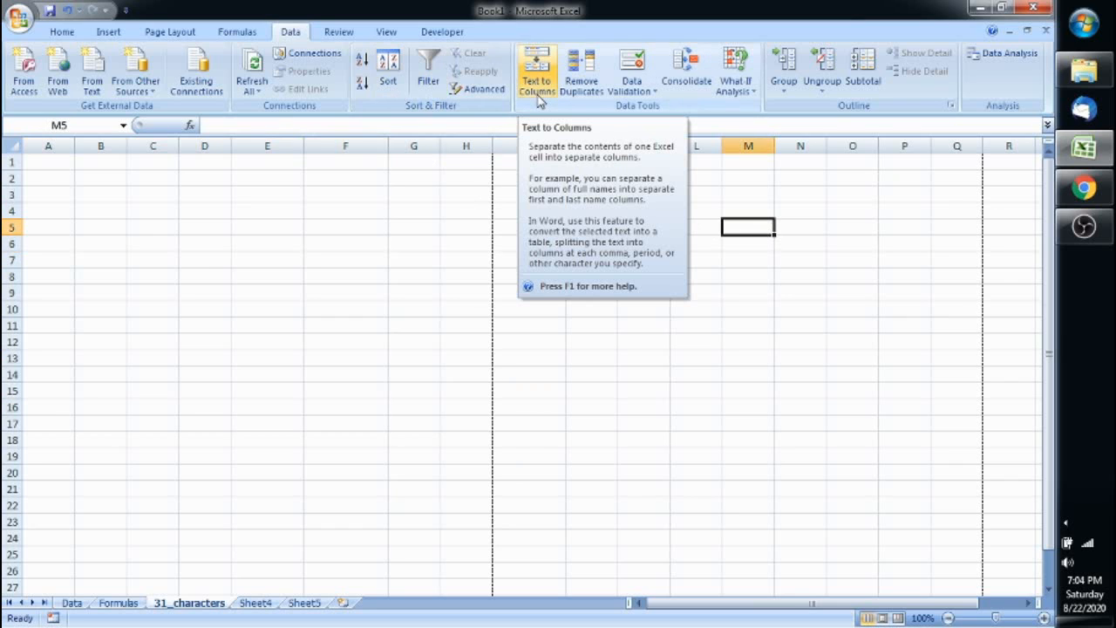
left_click_drag(612, 356, 610, 343)
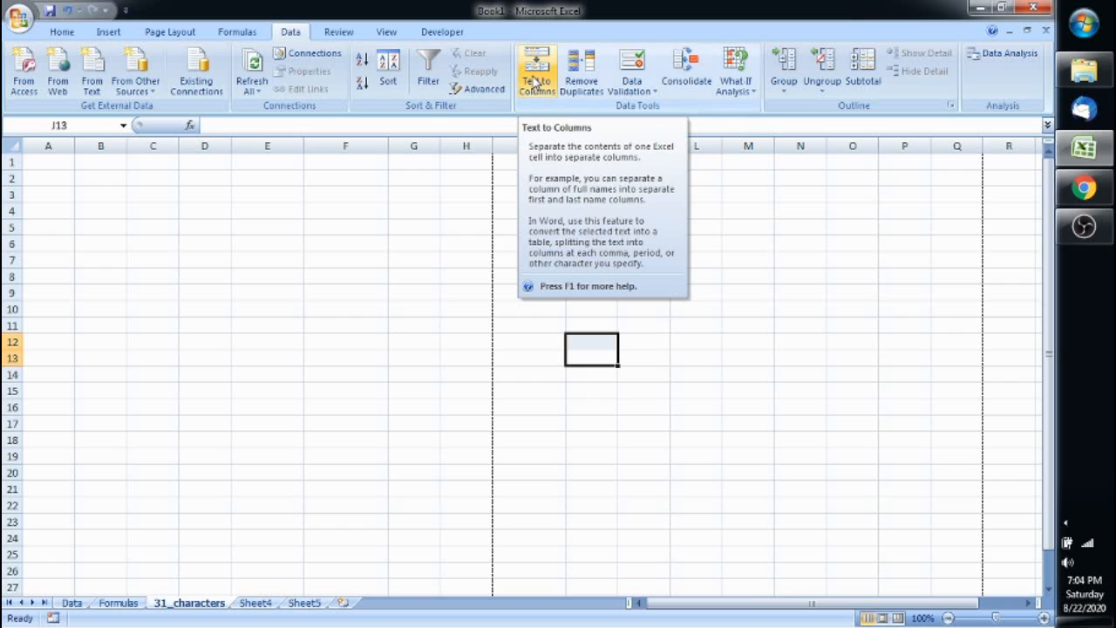
left_click(735, 229)
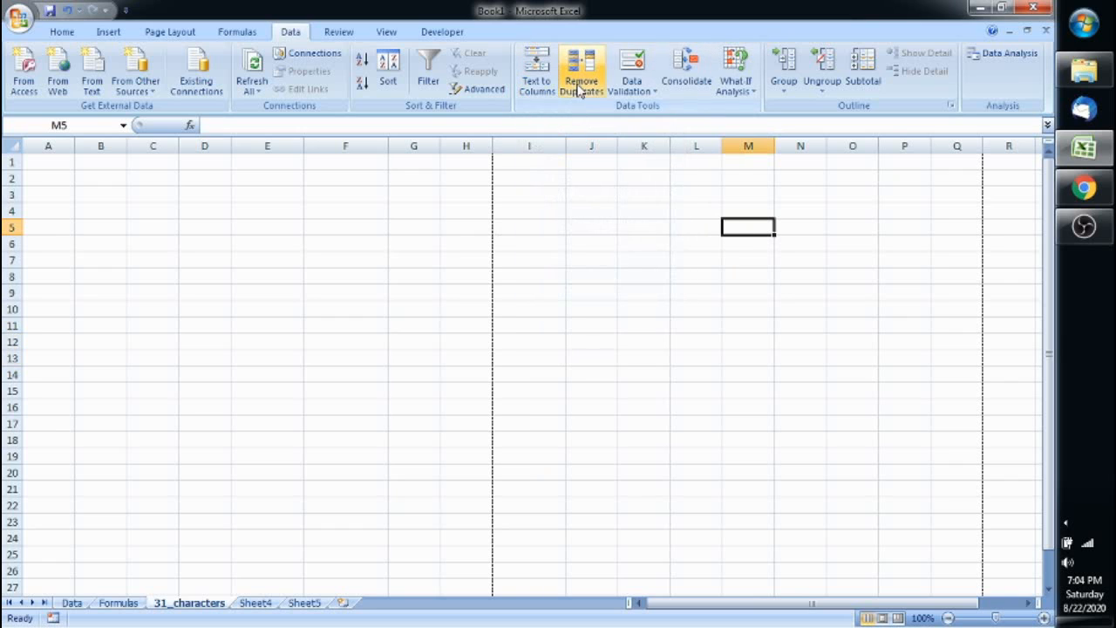
Step: Enter the sample list abc, def, ghi, jkl, mno, abc, abc down cells F4:F10
left_click_drag(353, 210, 414, 229)
key("Up")
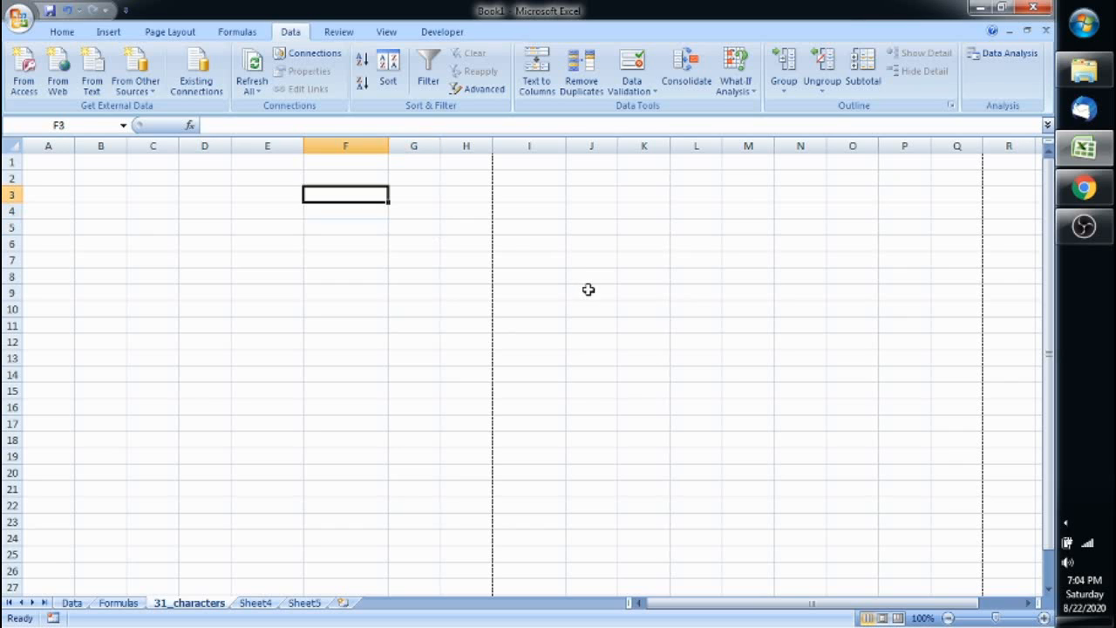
key("Down")
type("abc")
key("Return")
type("def")
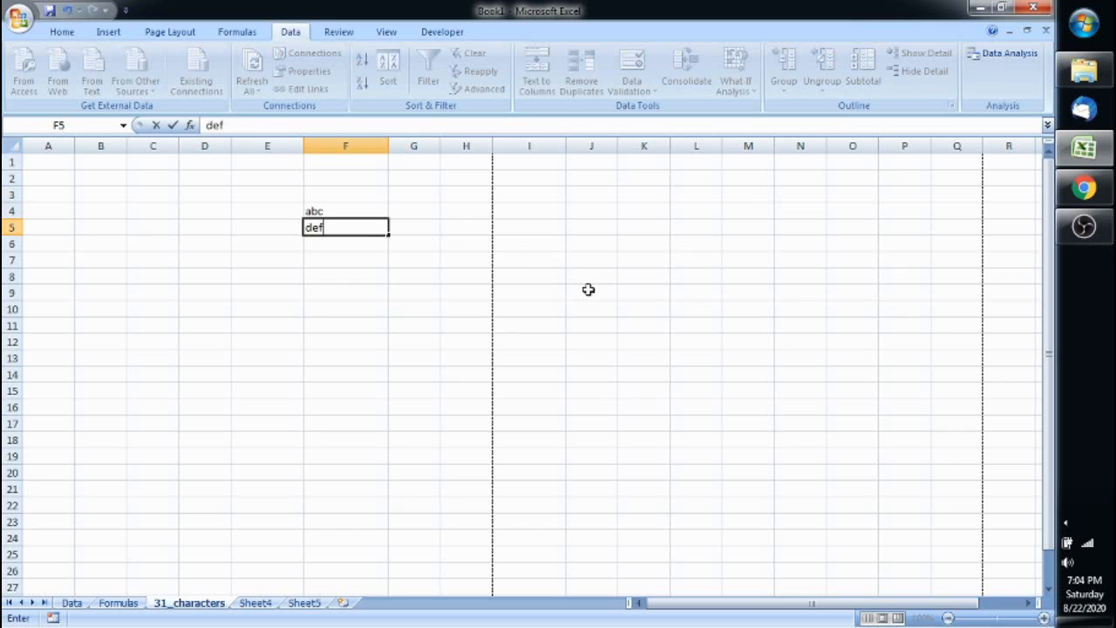
key("Return")
type("ghi")
key("Return")
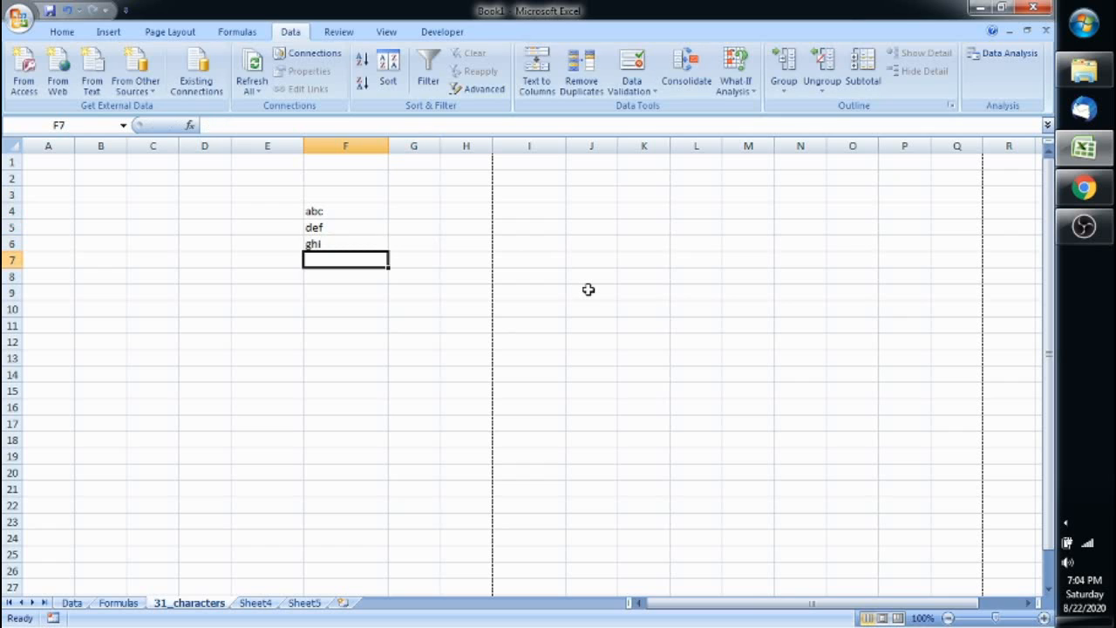
type("jkl")
key("Return")
type("mno")
key("Return")
type("abc")
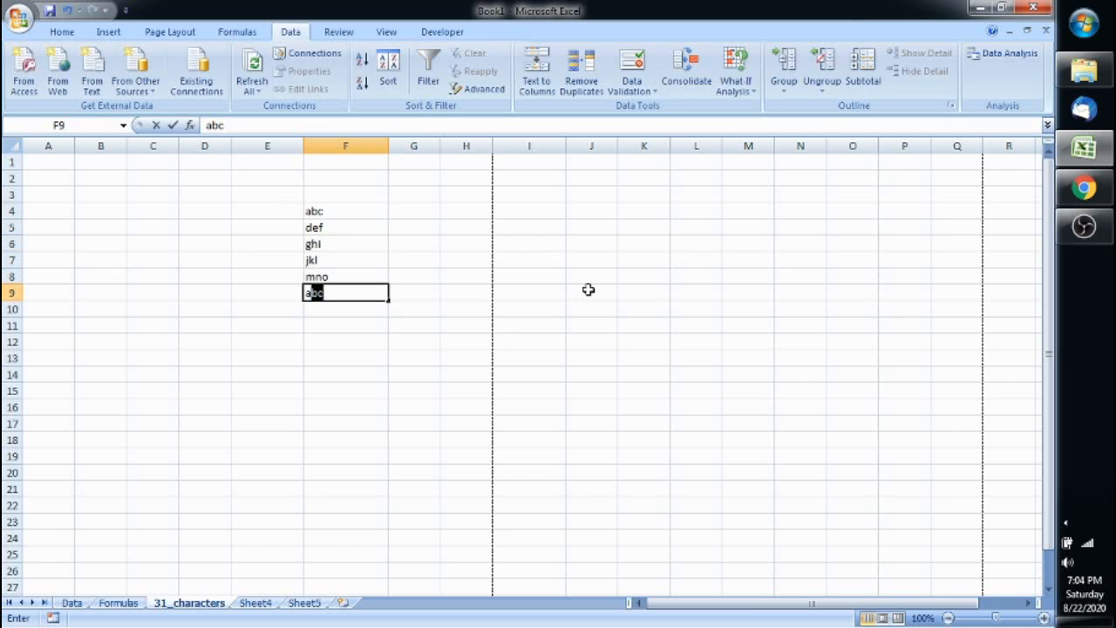
key("Return")
type("abc")
key("Return")
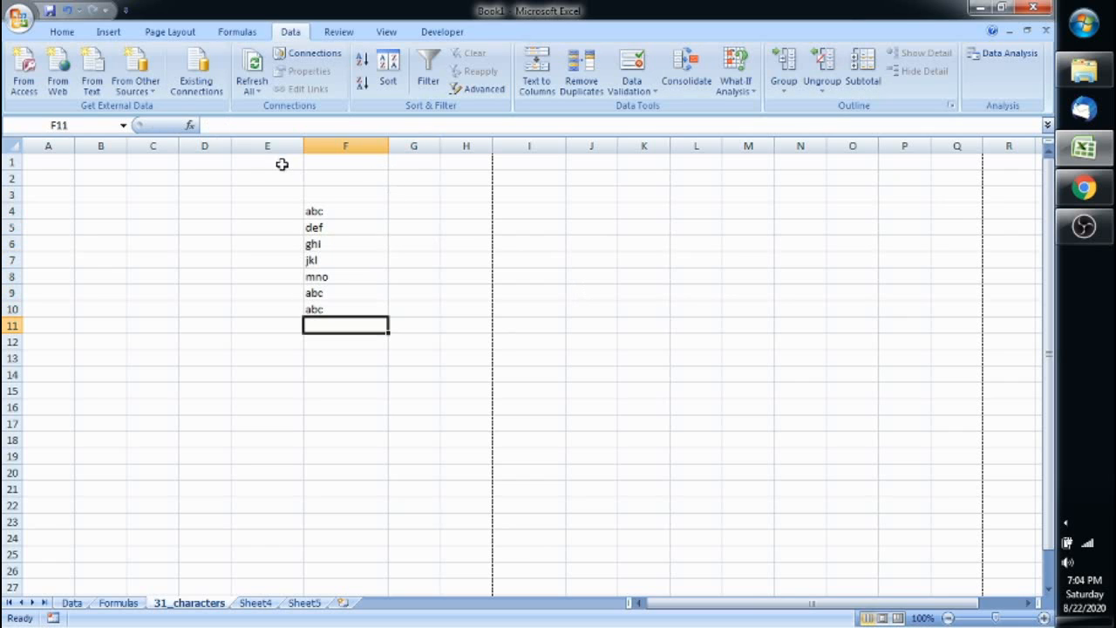
Step: Remove the duplicate values from F4:F10, treating column F as having no headers
left_click_drag(315, 210, 331, 307)
left_click(332, 210)
left_click(341, 212)
left_click_drag(341, 212, 356, 305)
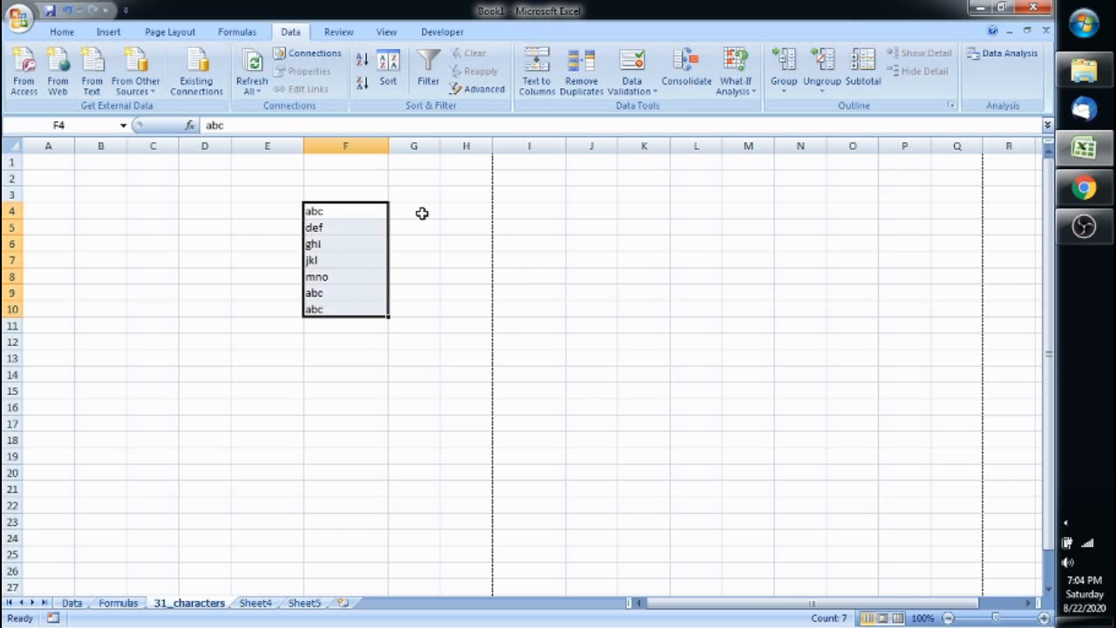
left_click(581, 84)
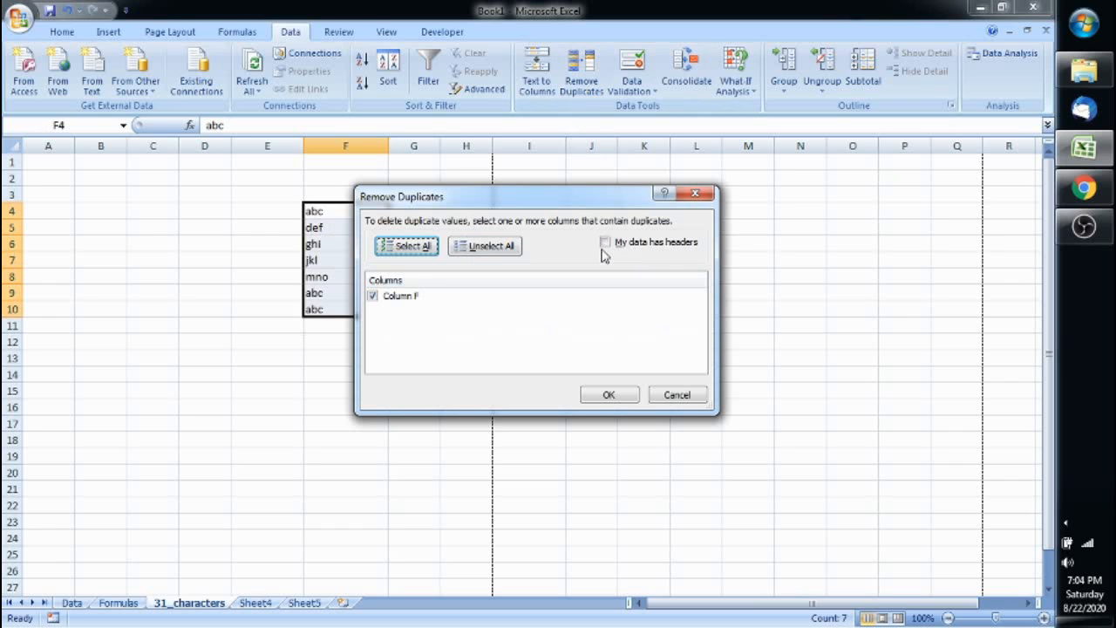
left_click_drag(551, 199, 673, 194)
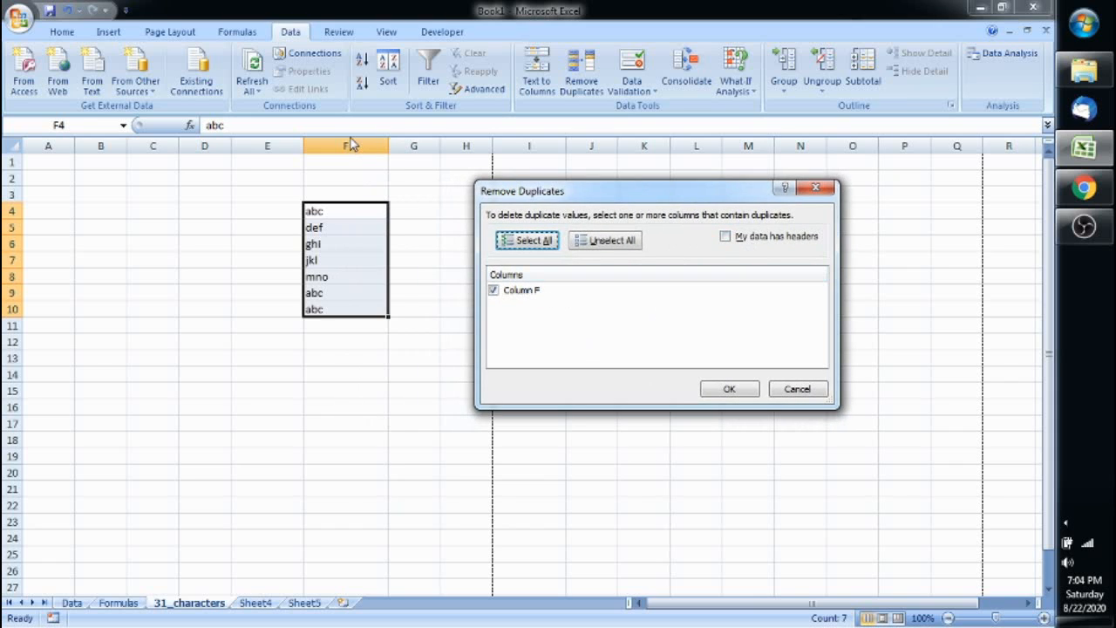
left_click(727, 388)
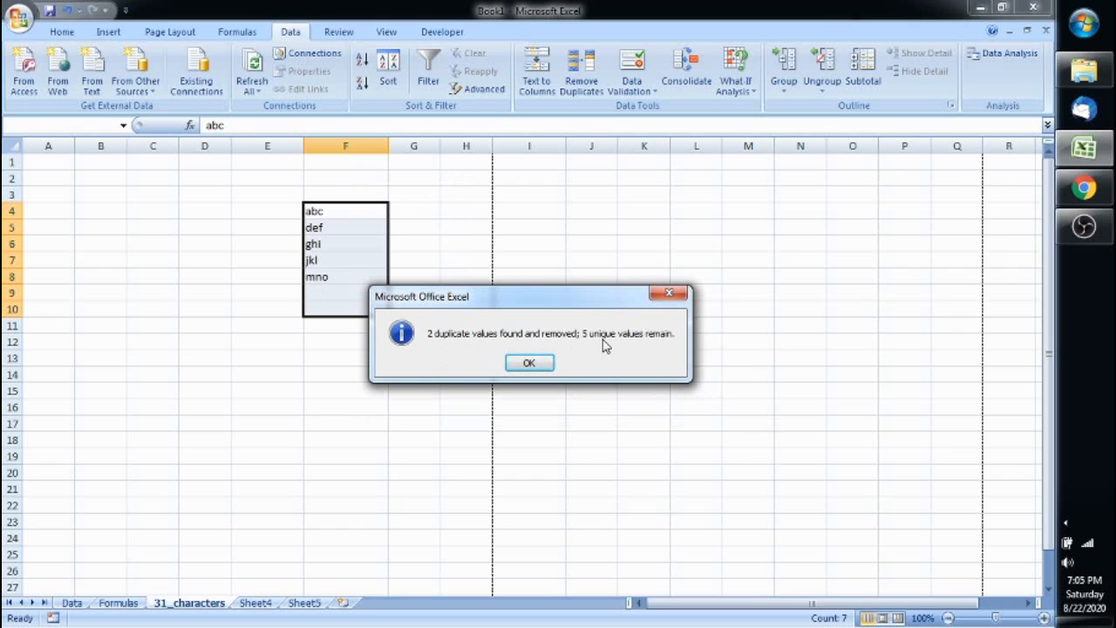
left_click(529, 362)
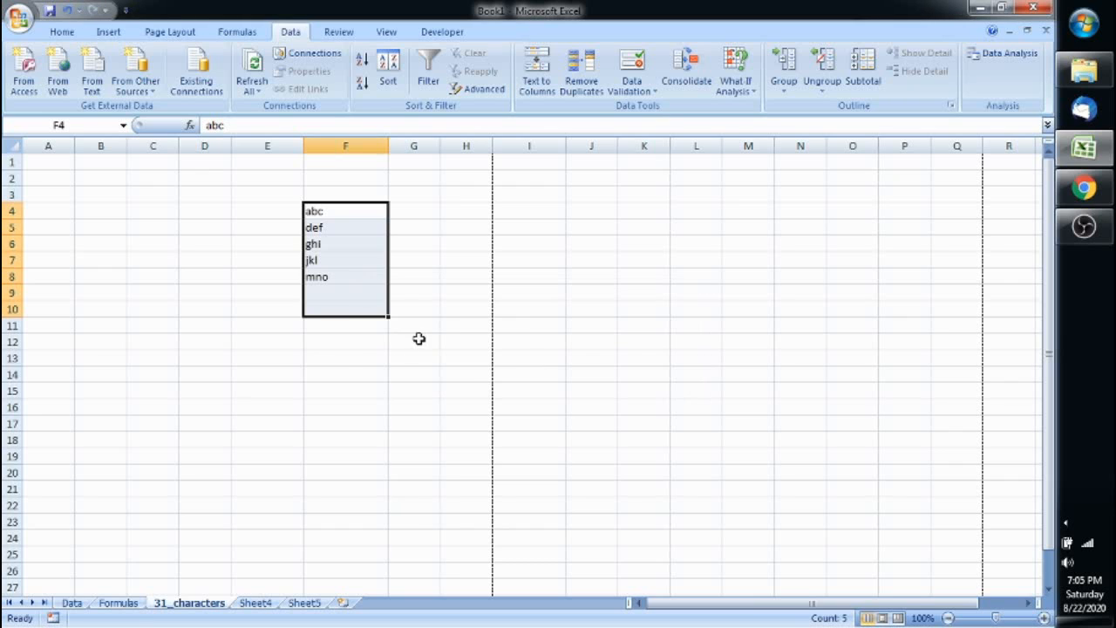
Step: Examine the remaining list in column F and the cells F9:F10 below it
left_click(416, 340)
left_click(332, 293)
left_click(334, 276)
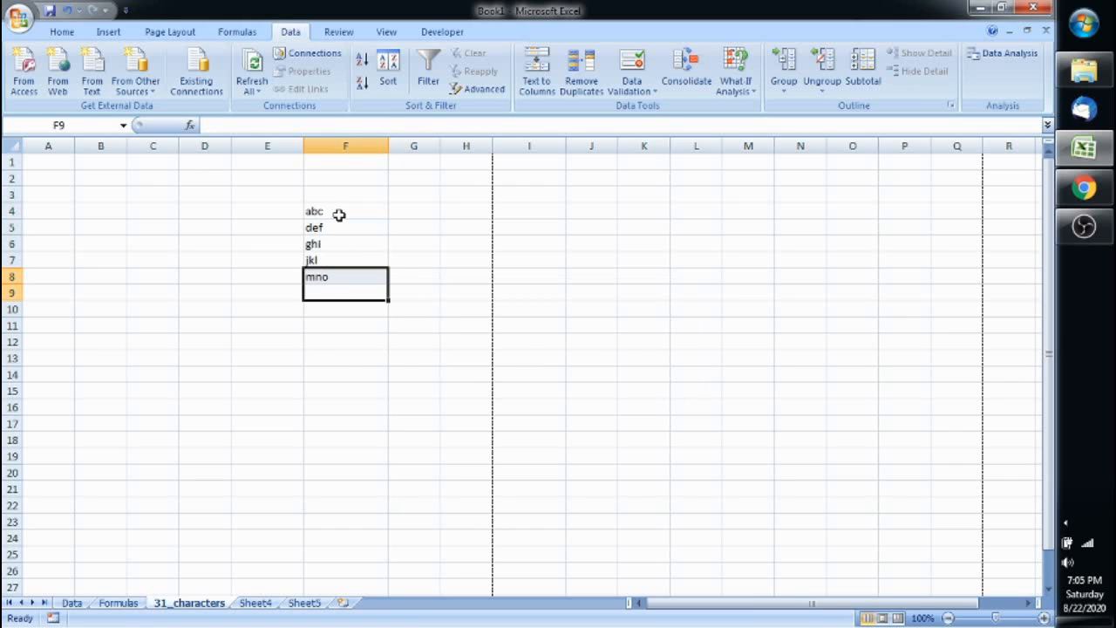
left_click(339, 215)
left_click(331, 292)
left_click_drag(331, 292, 332, 306)
left_click(331, 294)
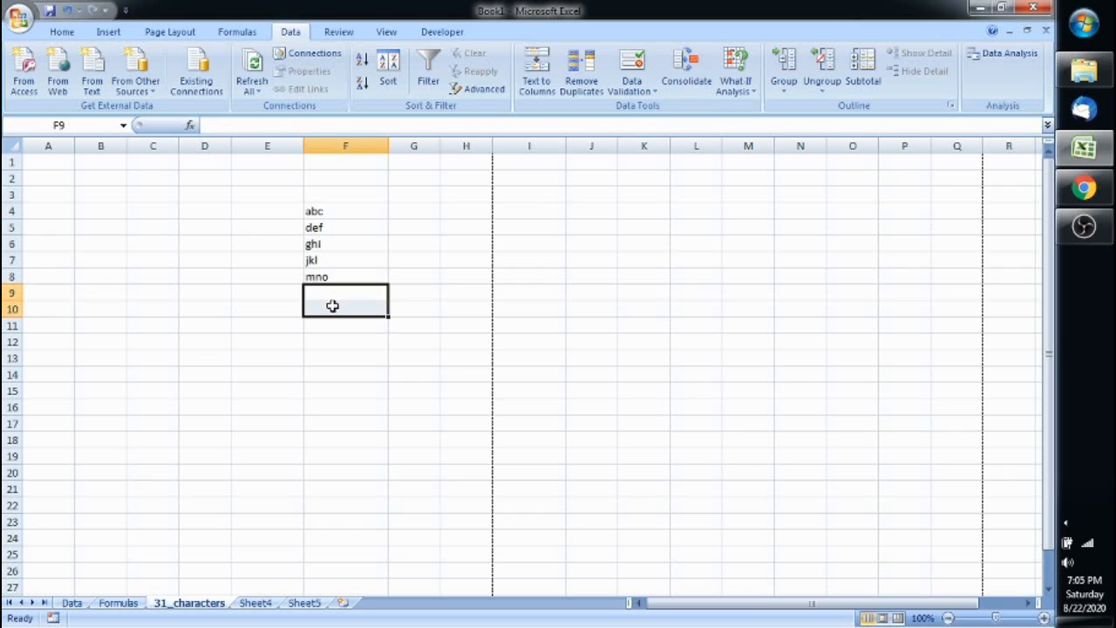
left_click(331, 305)
Step: Select F4:F8 and look through the Data Validation options without applying any
left_click_drag(333, 214, 338, 276)
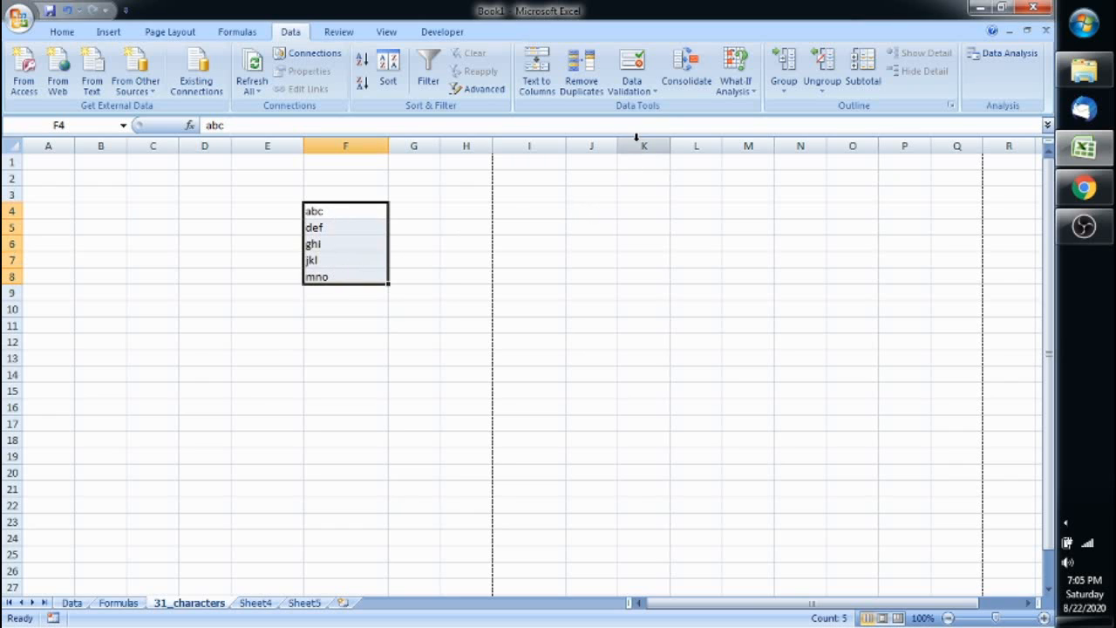
left_click(647, 92)
left_click(643, 240)
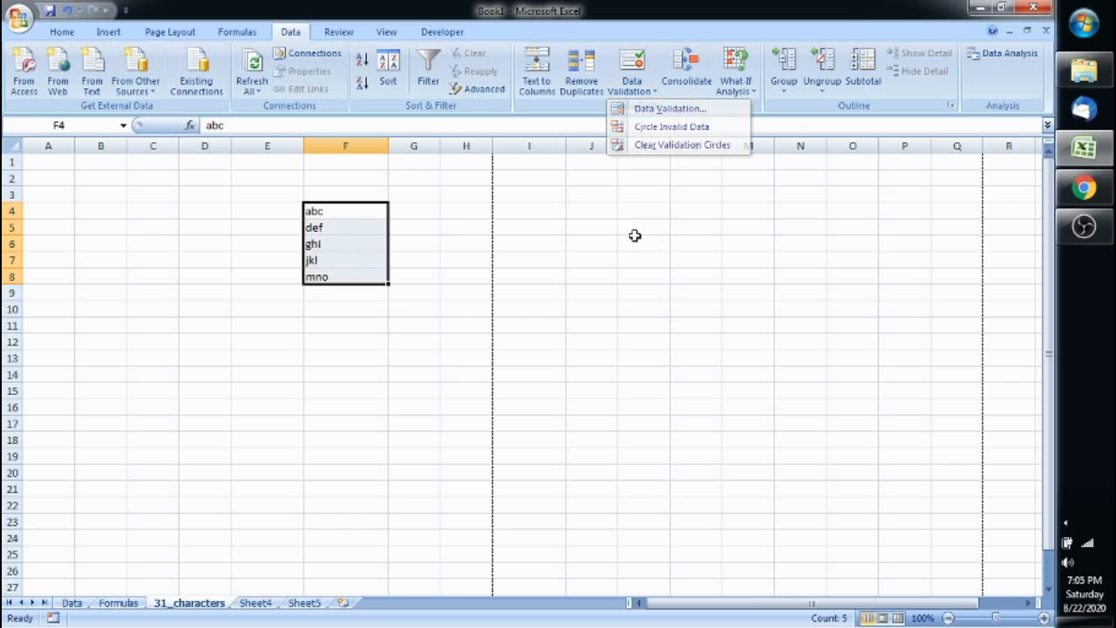
Step: Delete the sample list from F4:F8 and deselect the range
left_click_drag(328, 178, 294, 292)
left_click(383, 290)
key("Up")
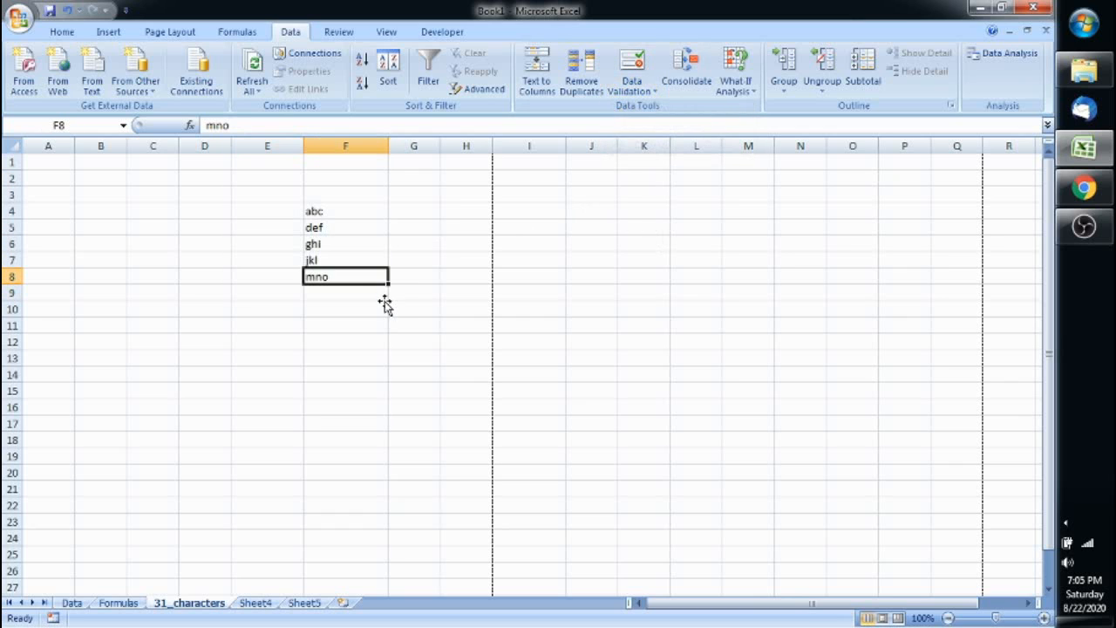
key("shift+Up")
key("shift+Up")
key("shift+Up")
key("shift+Up")
key("Delete")
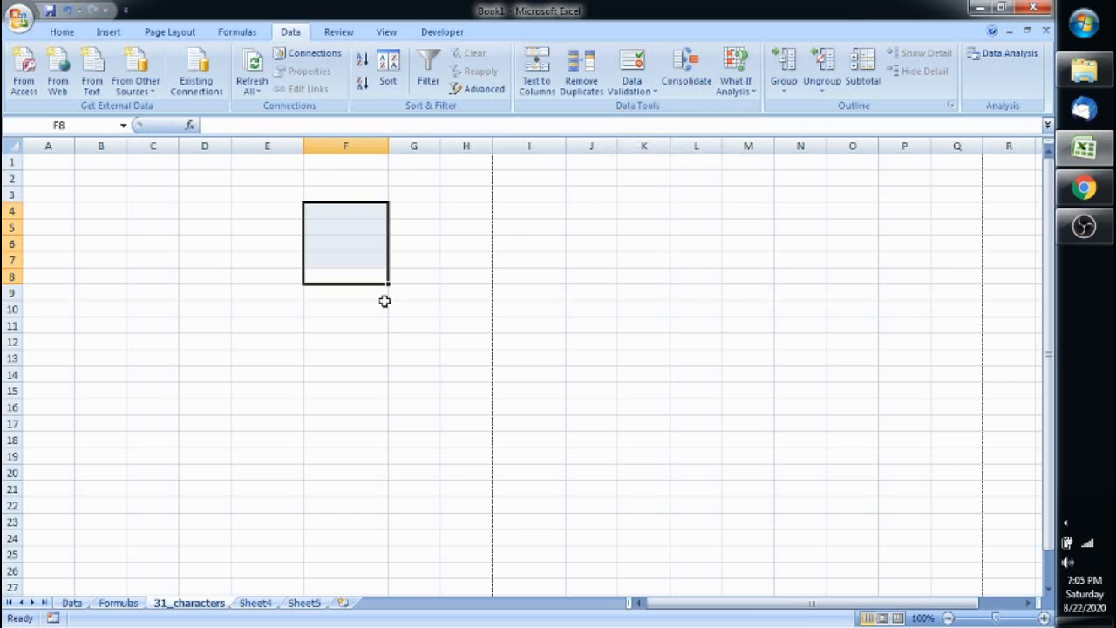
left_click(593, 197)
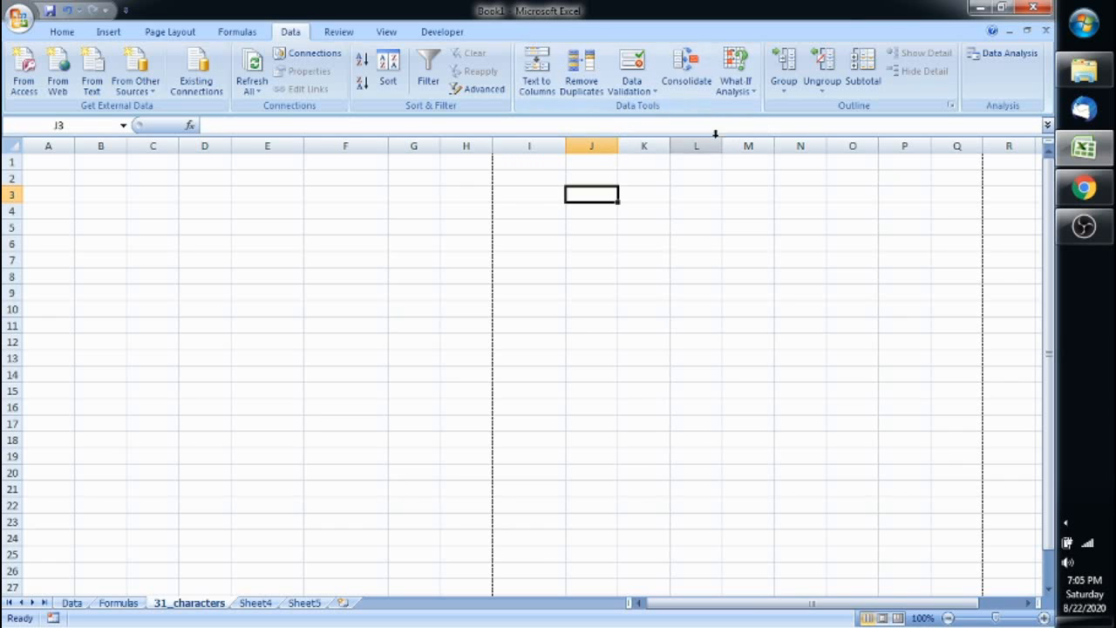
Step: Look through the What-If Analysis options and their description without starting any of them
left_click(739, 87)
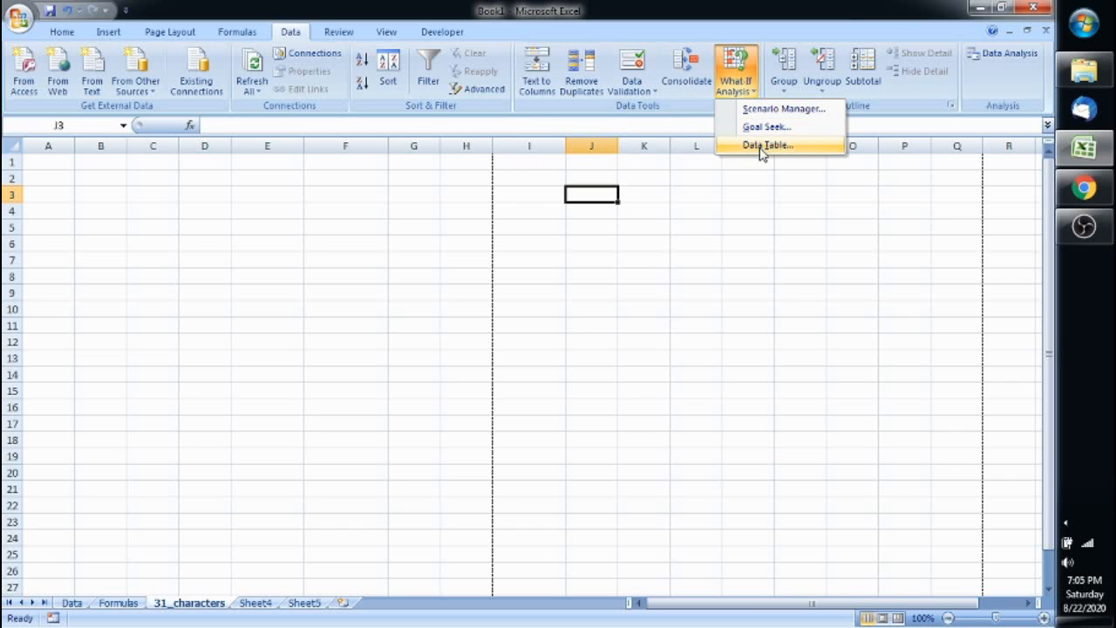
left_click(700, 222)
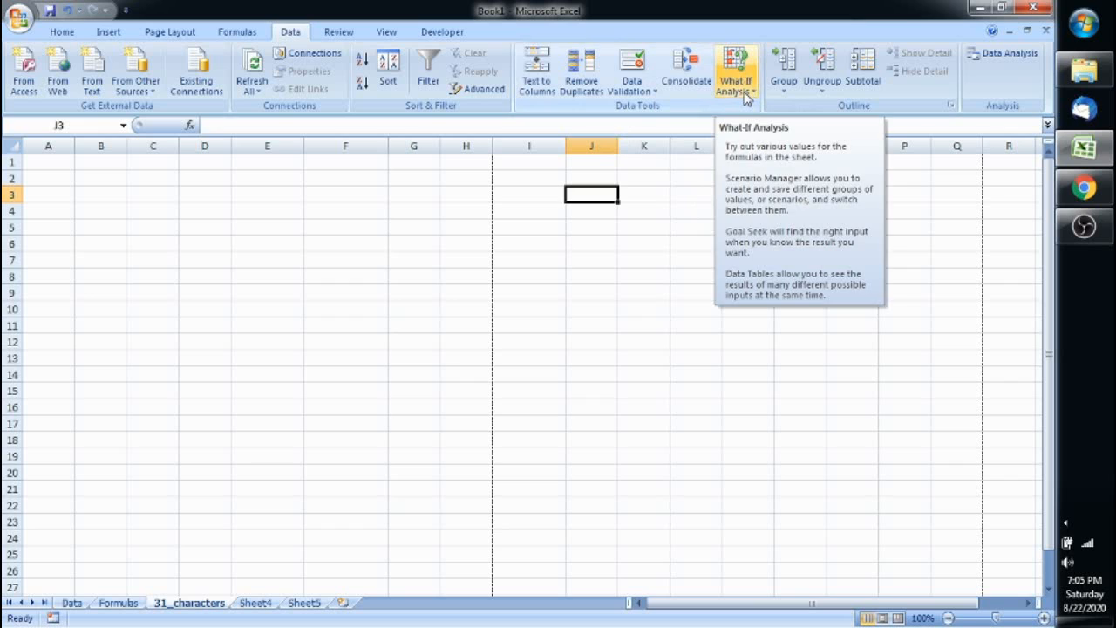
left_click(744, 92)
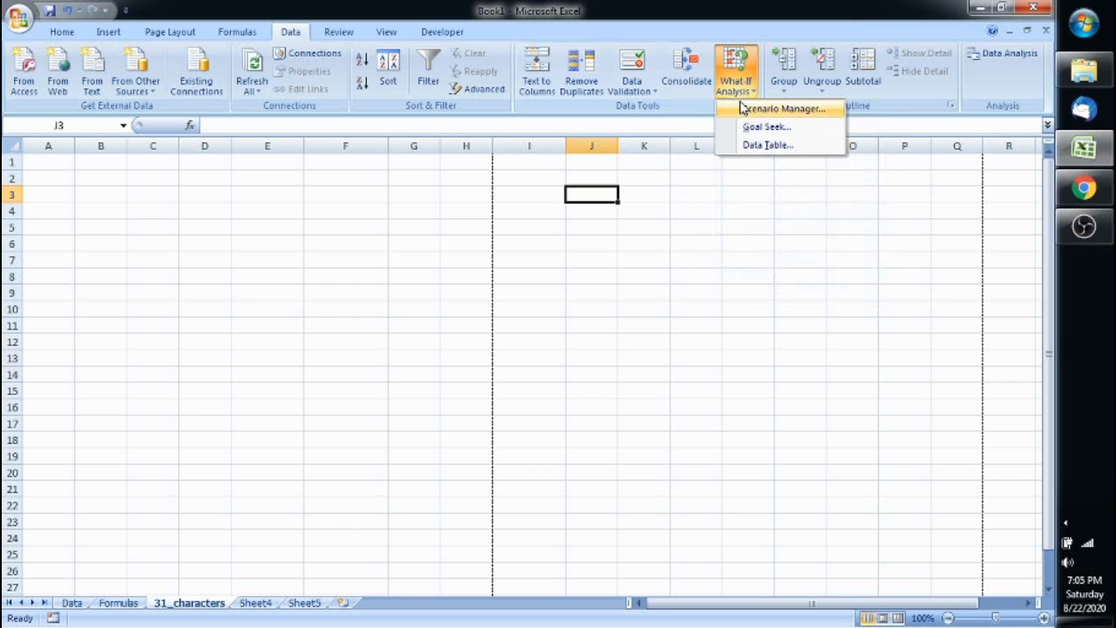
left_click(738, 212)
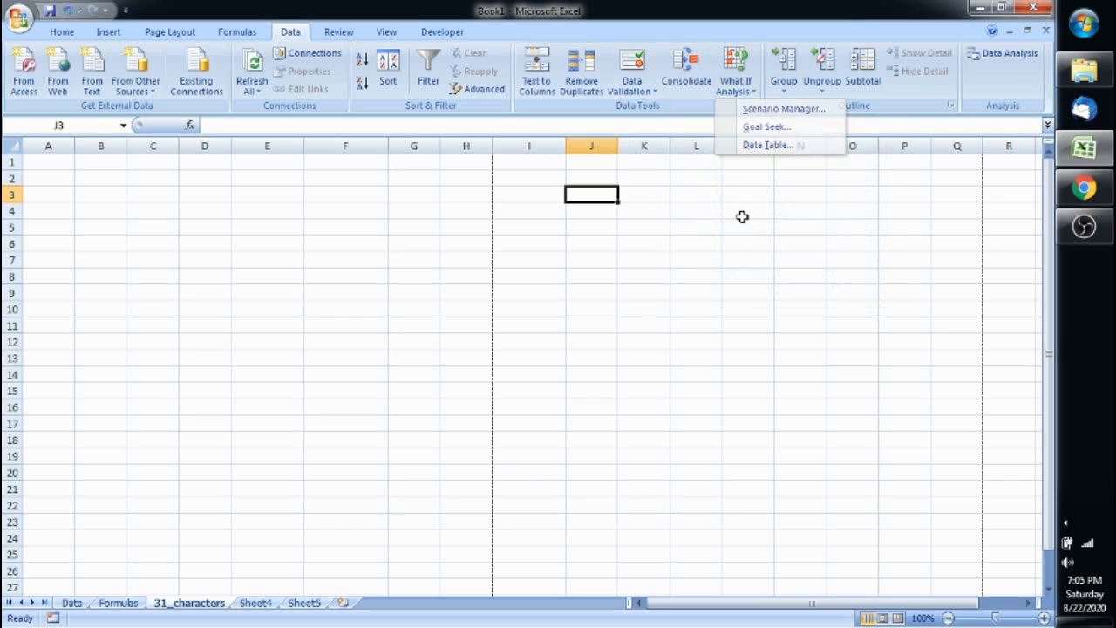
left_click(727, 226)
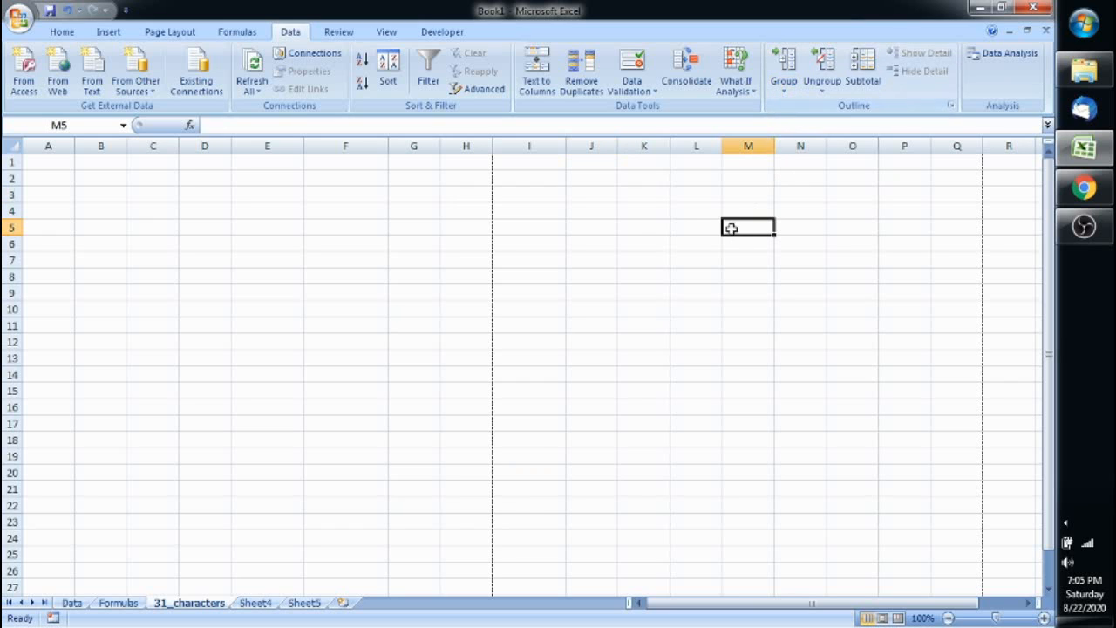
Step: Group columns C to L and collapse the group
left_click_drag(167, 142, 711, 151)
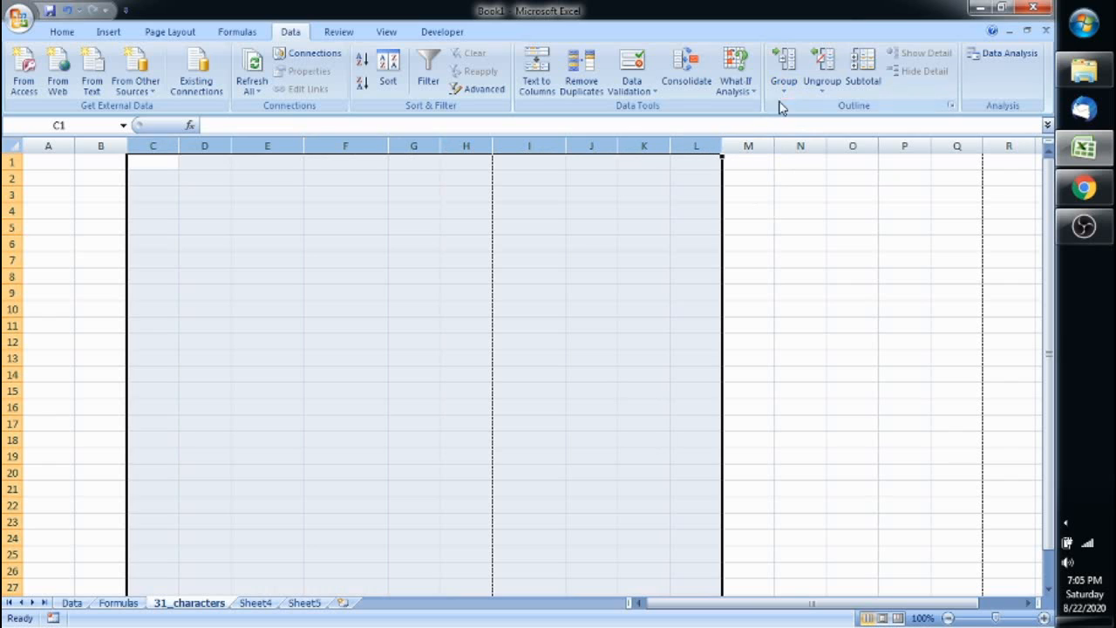
left_click(782, 85)
left_click(800, 111)
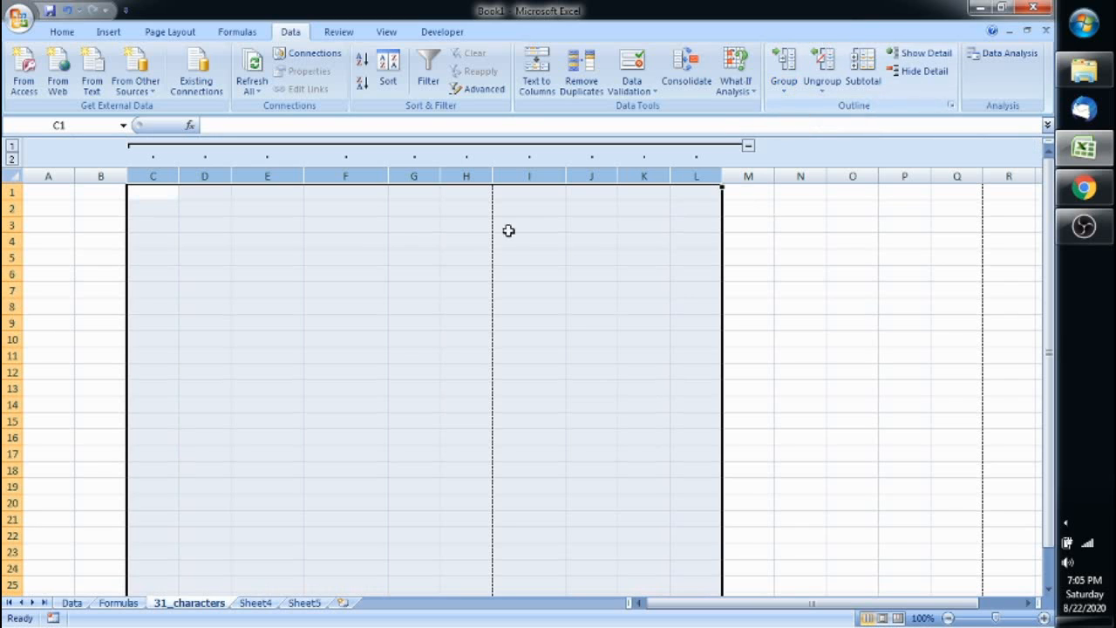
left_click(747, 146)
left_click(283, 311)
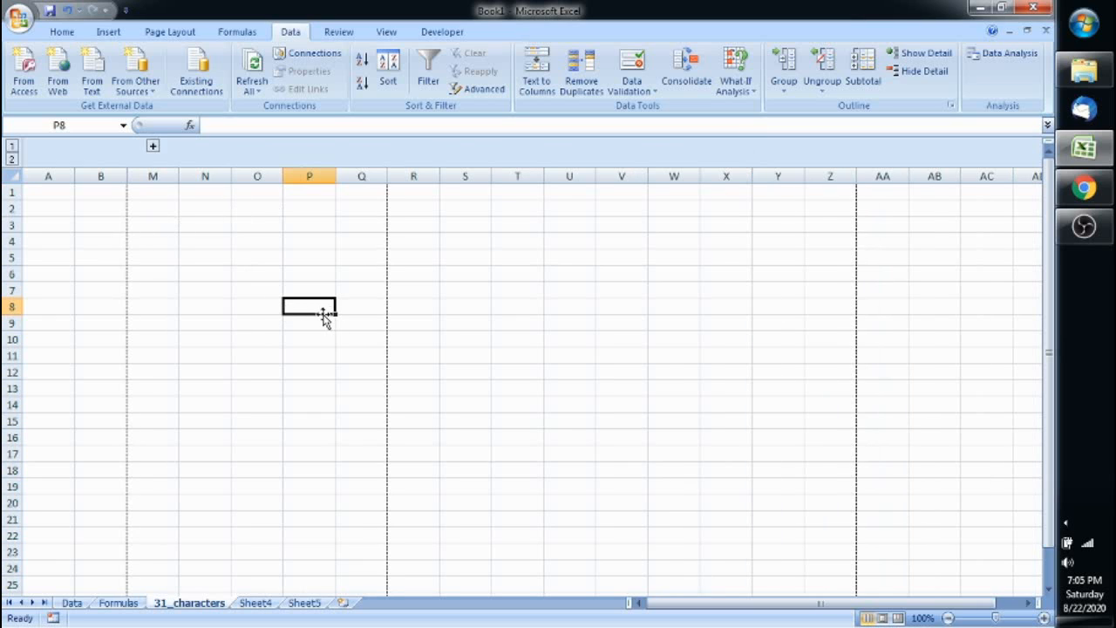
Step: Examine how moving between cells and selecting a range behave across the collapsed columns C to L
key("Home")
key("ctrl+Up")
key("Right")
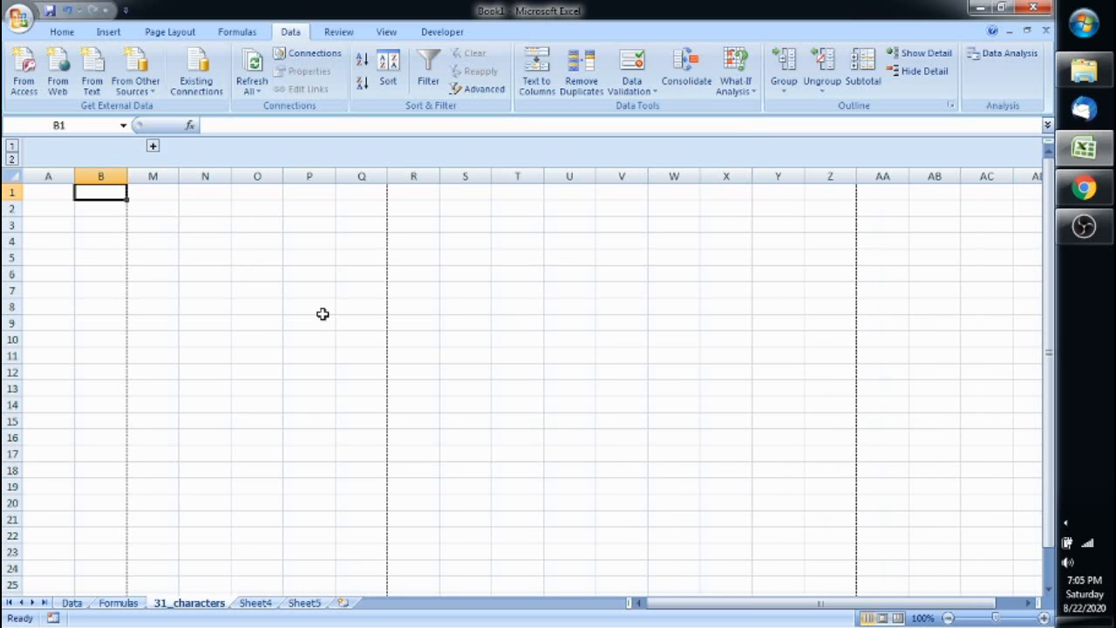
key("Right")
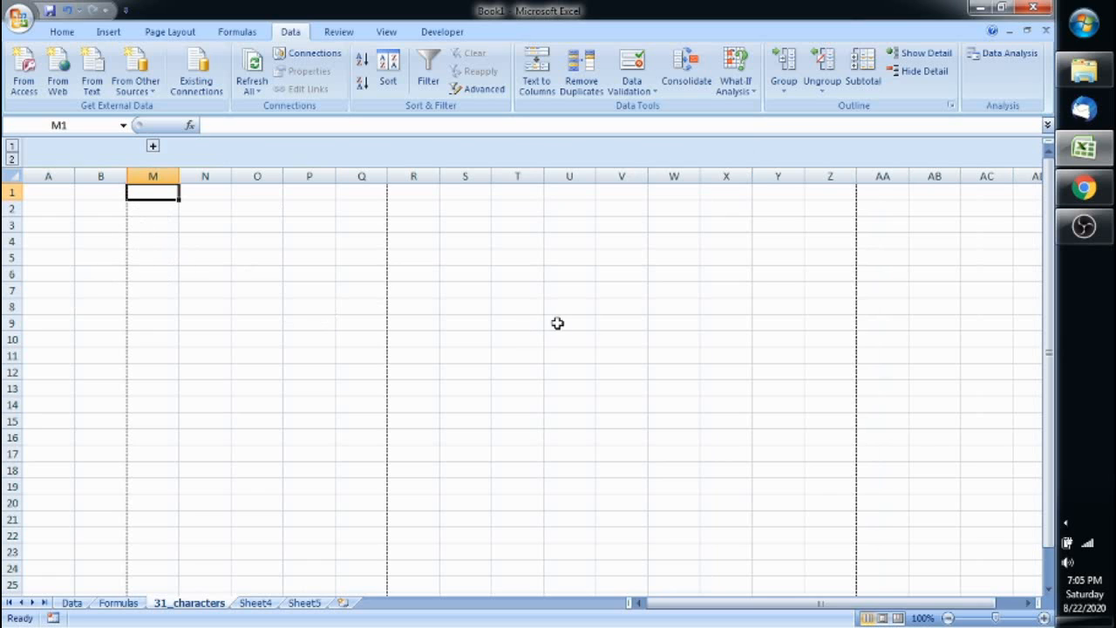
left_click_drag(78, 340, 927, 328)
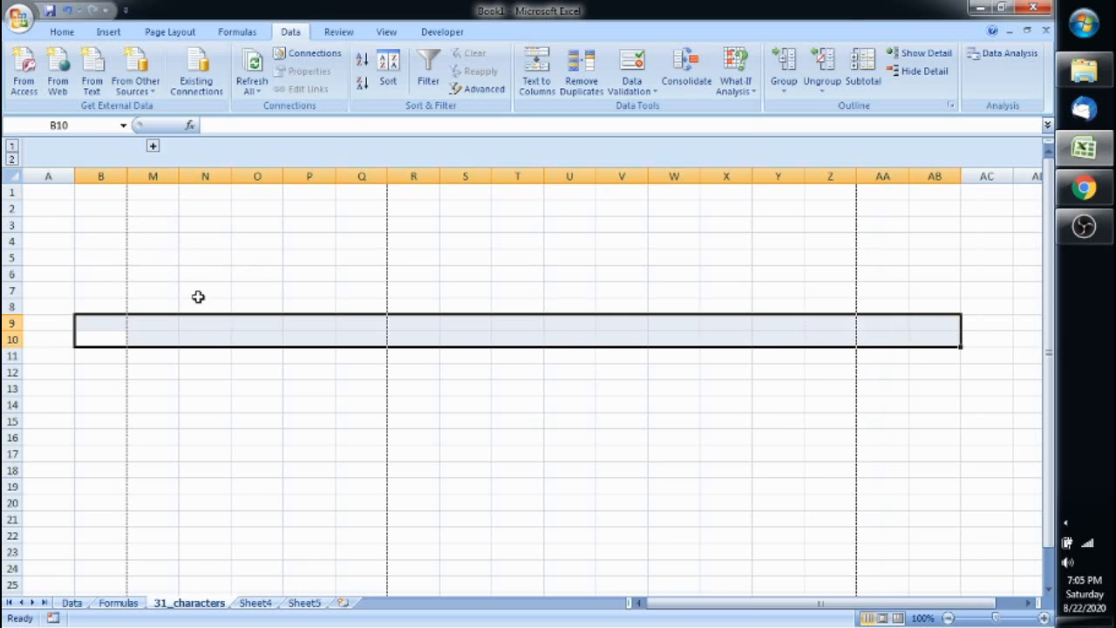
left_click(159, 289)
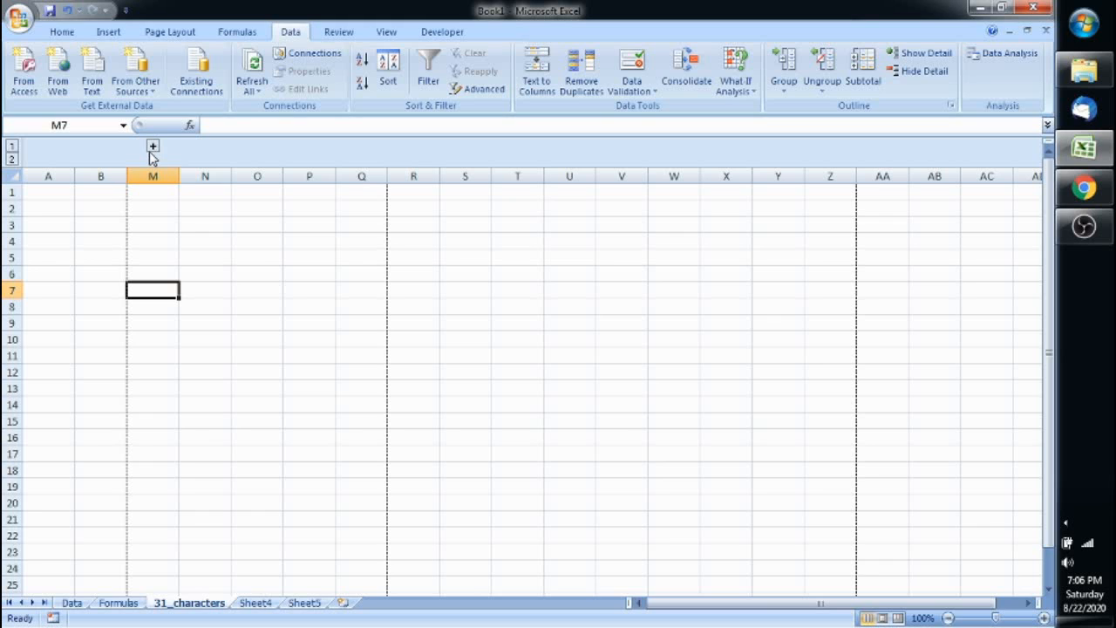
left_click(114, 219)
key("Right")
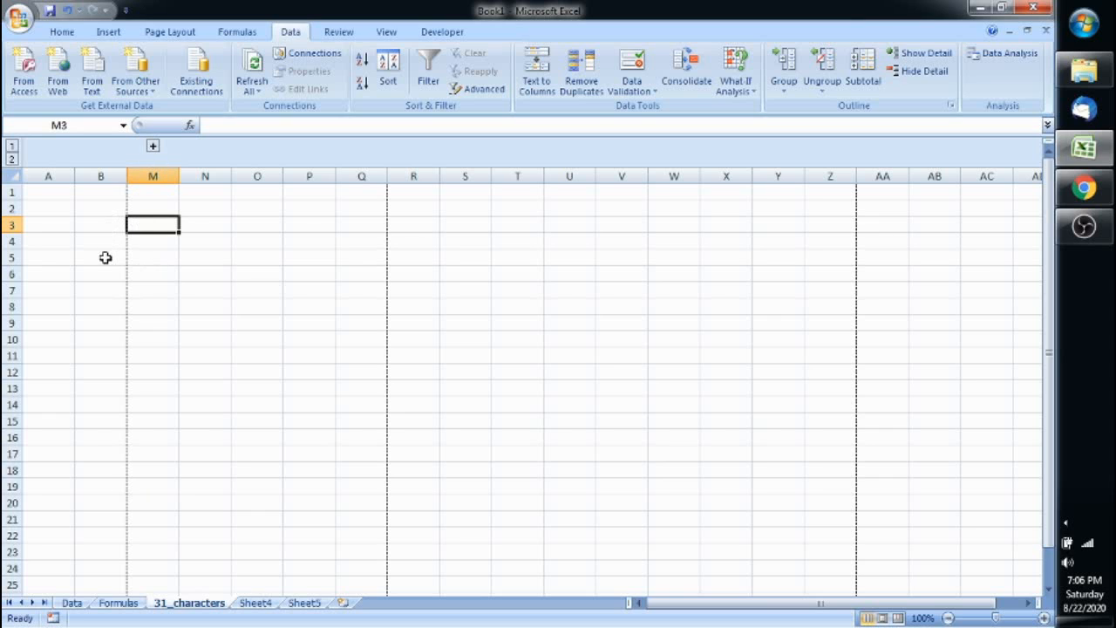
Step: Expand the collapsed columns, remove the grouping with columns B to M selected, and deselect them
left_click(153, 146)
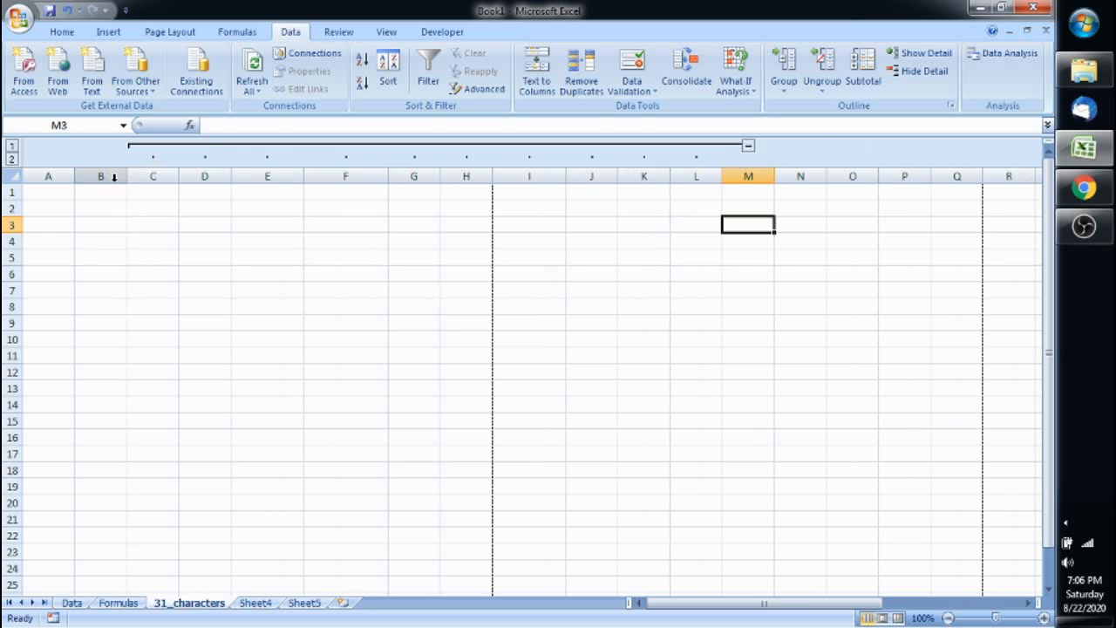
left_click_drag(114, 174, 740, 199)
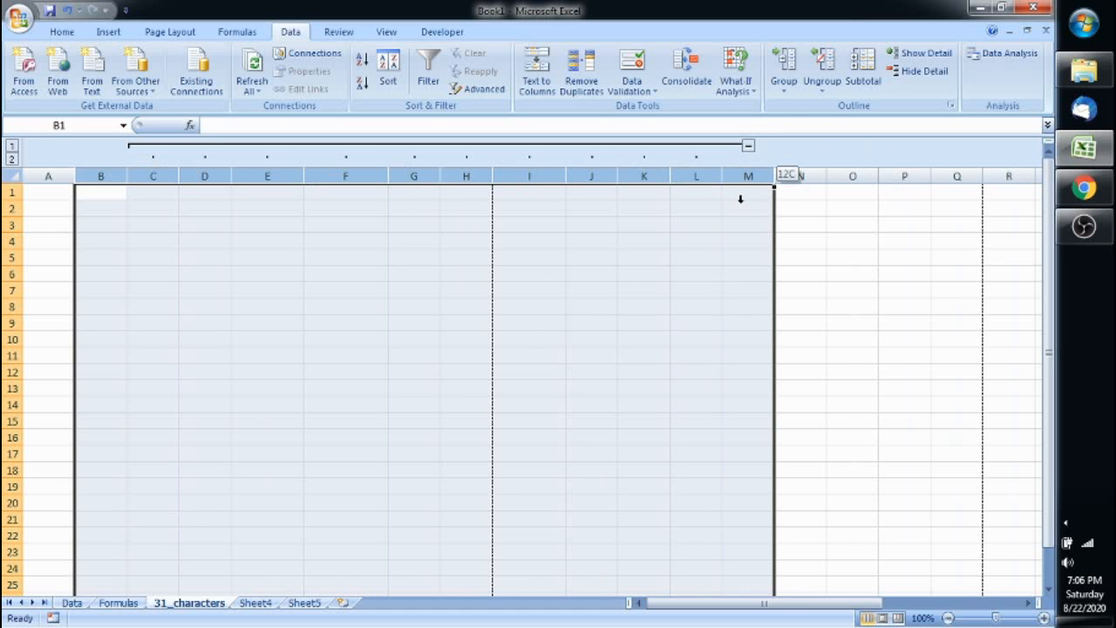
left_click(822, 91)
left_click(839, 124)
left_click(535, 315)
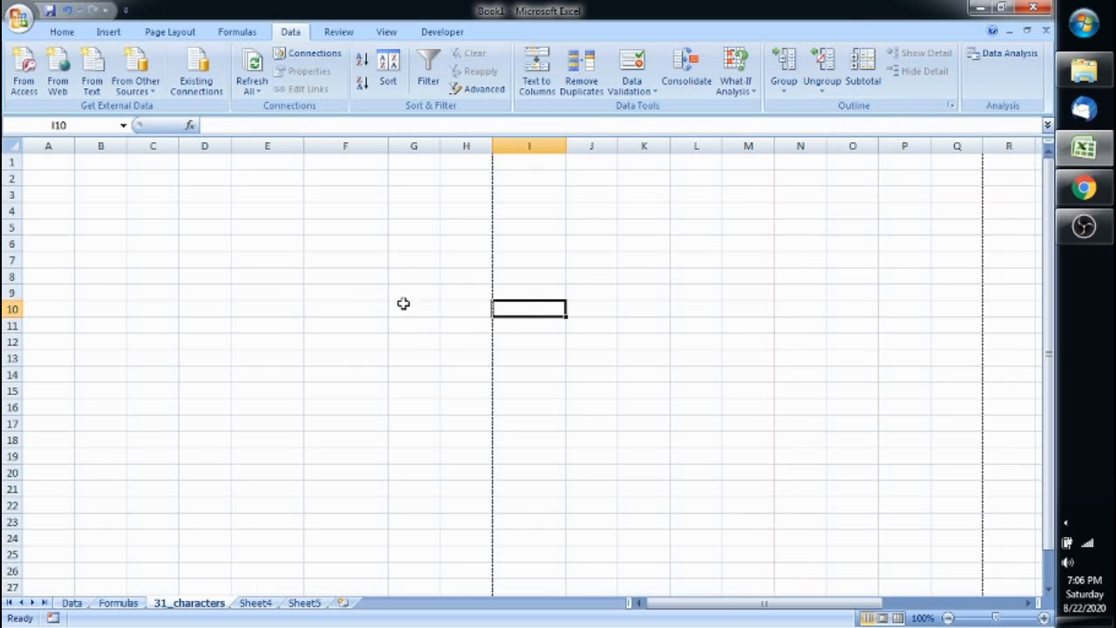
left_click(406, 259)
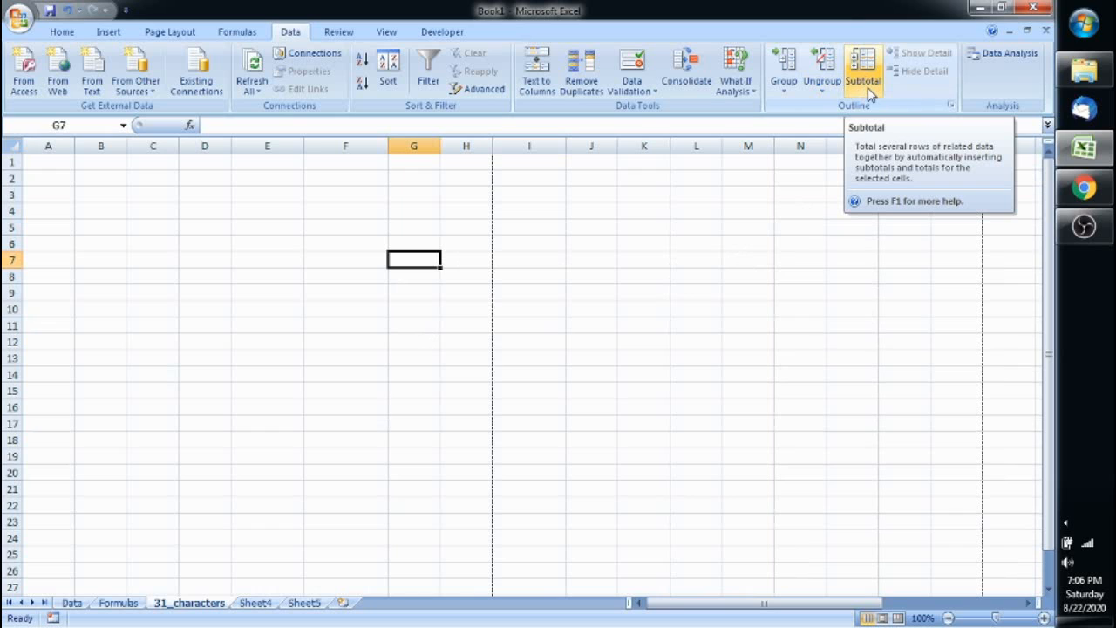
left_click(646, 280)
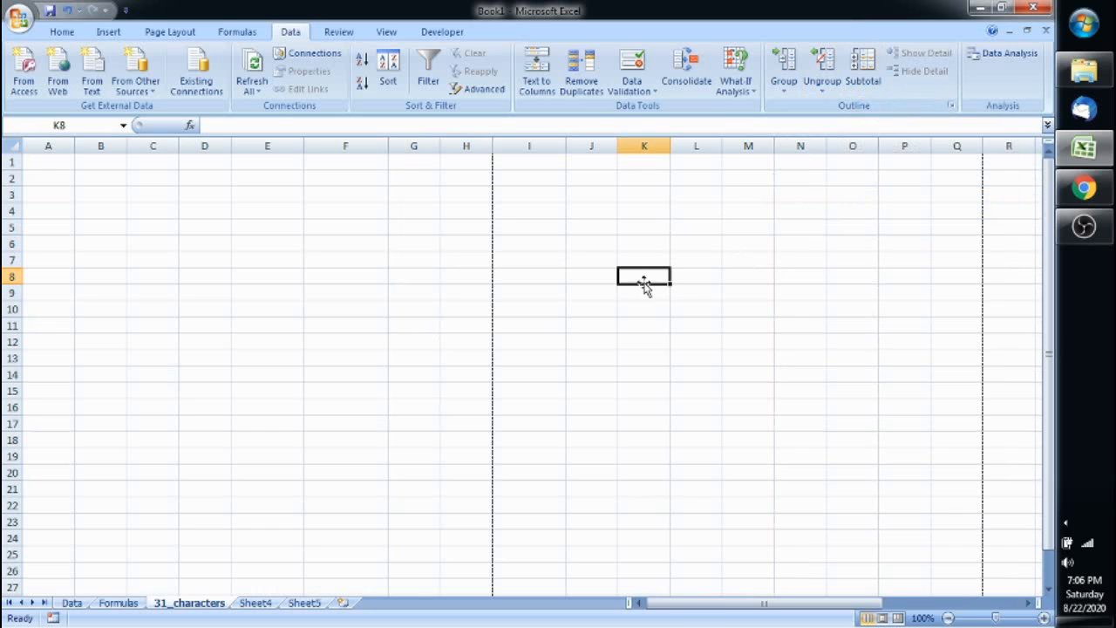
Step: Look through the sheet protection options and leave them without protecting the sheet
left_click(346, 34)
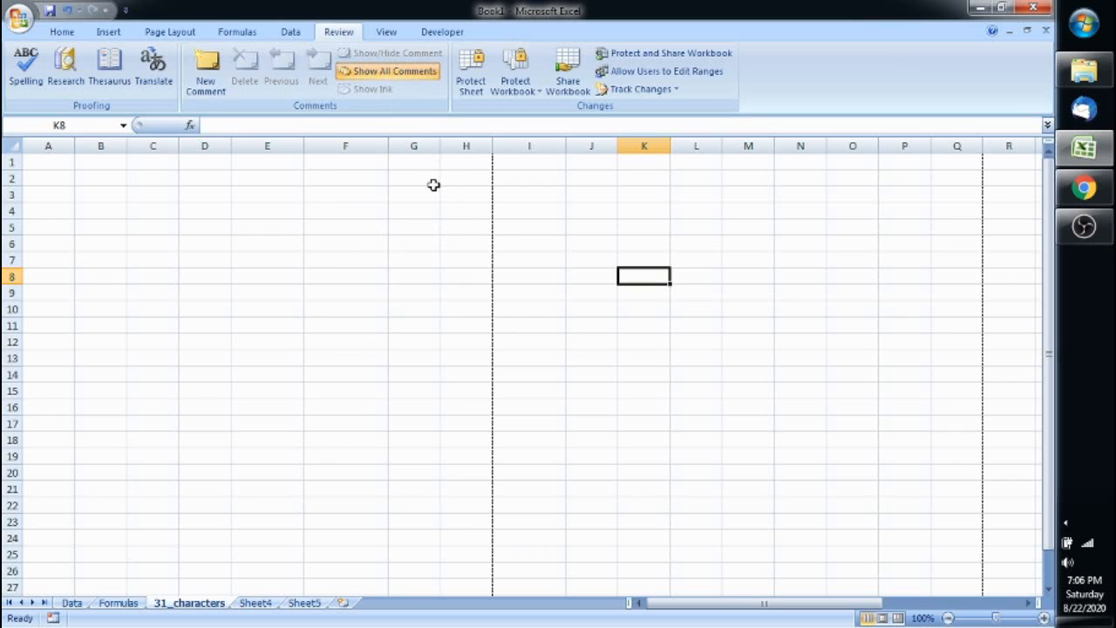
left_click(470, 87)
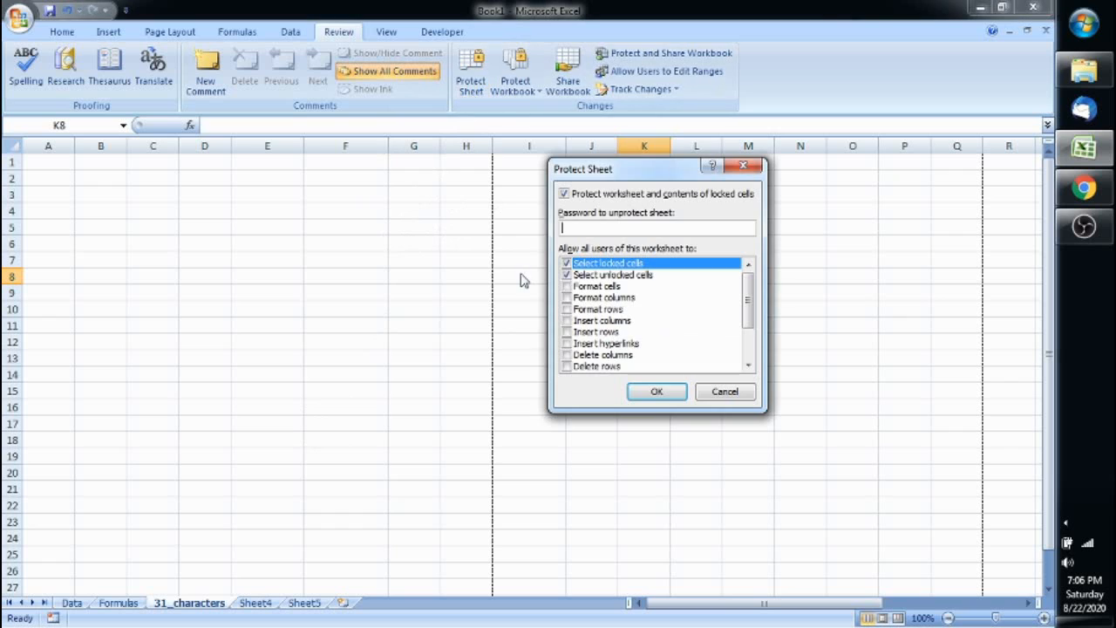
mouse_move(747, 306)
left_mouse_down()
mouse_move(755, 338)
mouse_move(749, 287)
left_mouse_up()
left_click(726, 392)
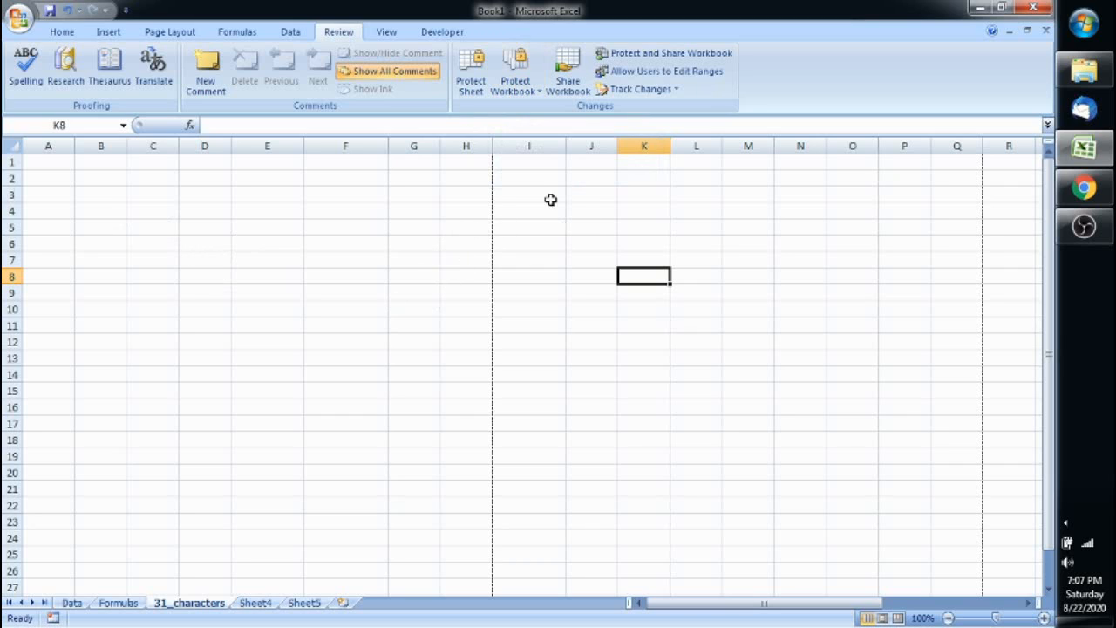
Step: View the Share Workbook settings, cancel them without sharing the file and select cell I8
left_click(567, 85)
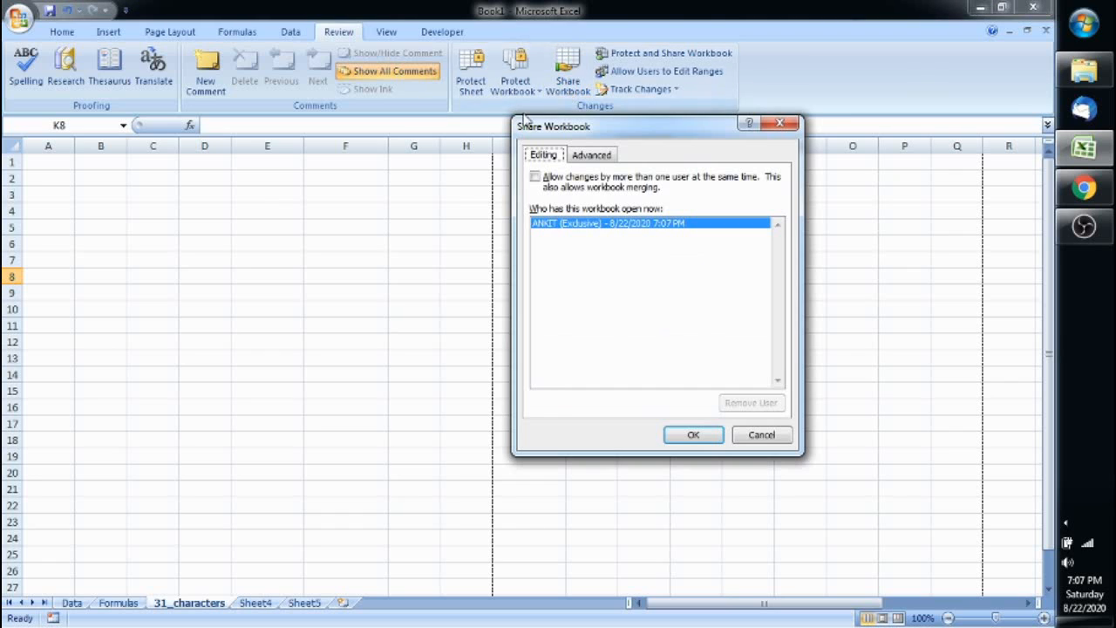
left_click(772, 438)
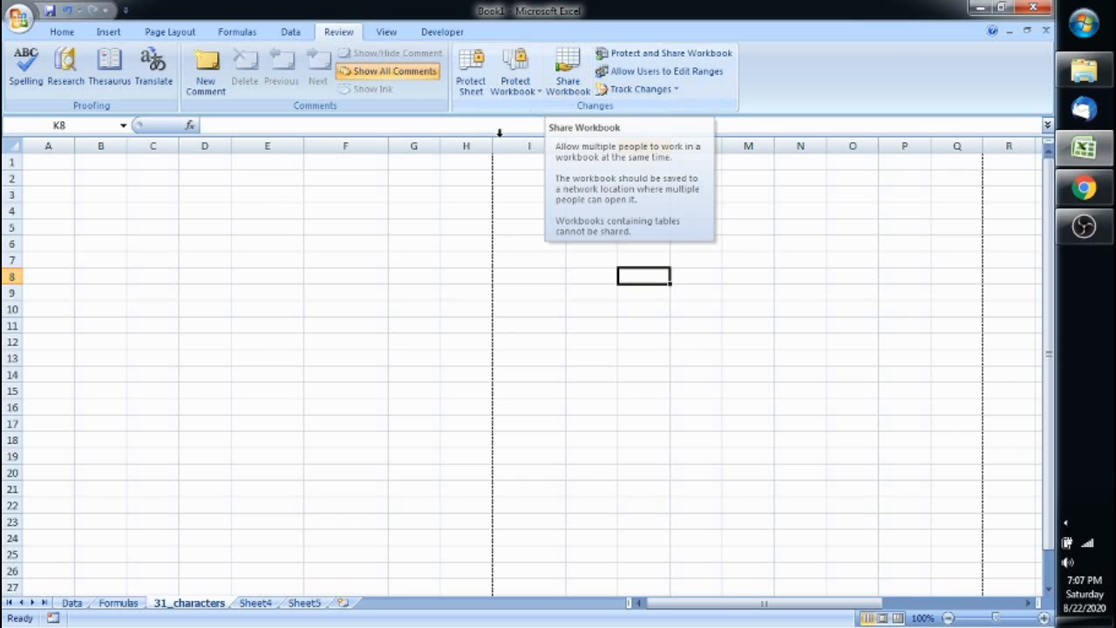
left_click(502, 272)
Step: Hide the worksheet gridlines and select the range E3:K15 on the blank background
left_click(386, 35)
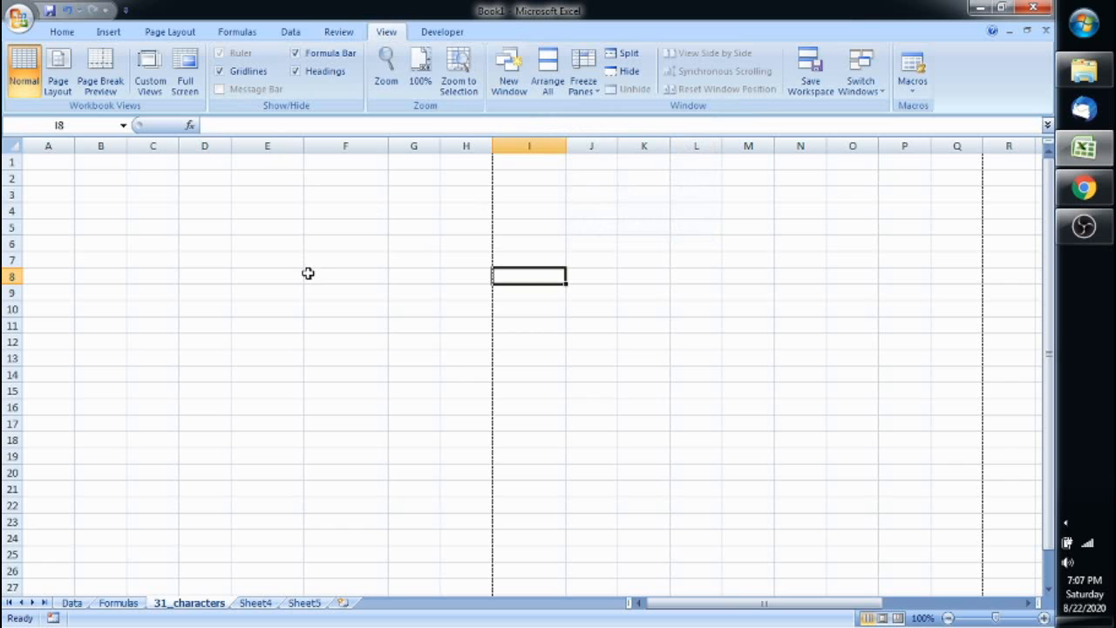
left_click_drag(170, 224, 209, 279)
left_click_drag(345, 276, 345, 292)
left_click_drag(691, 246, 420, 334)
left_click(543, 306)
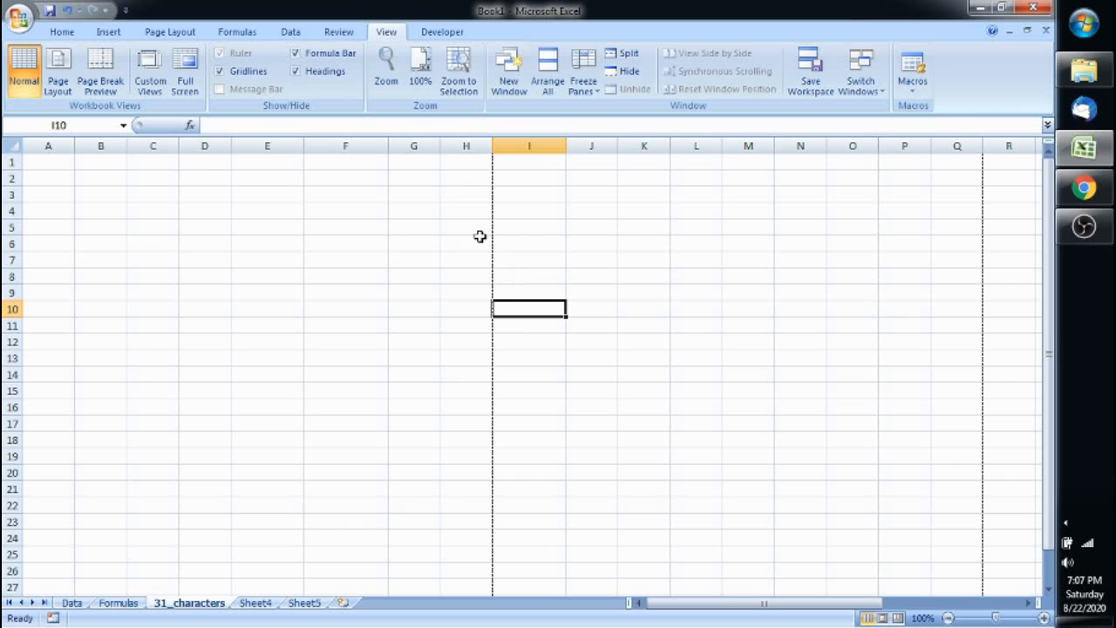
left_click(221, 72)
left_click_drag(331, 219, 684, 409)
left_click(344, 281)
left_click_drag(262, 192, 654, 393)
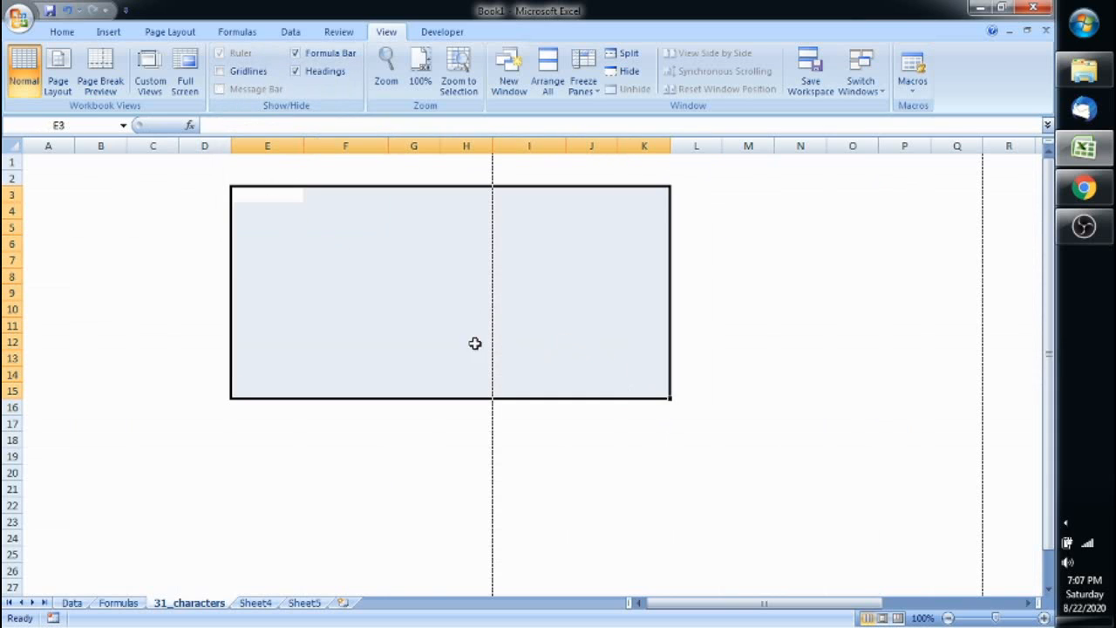
left_click(397, 311)
Step: Hide the row and column headings and show them again, twice in a row
left_click(296, 72)
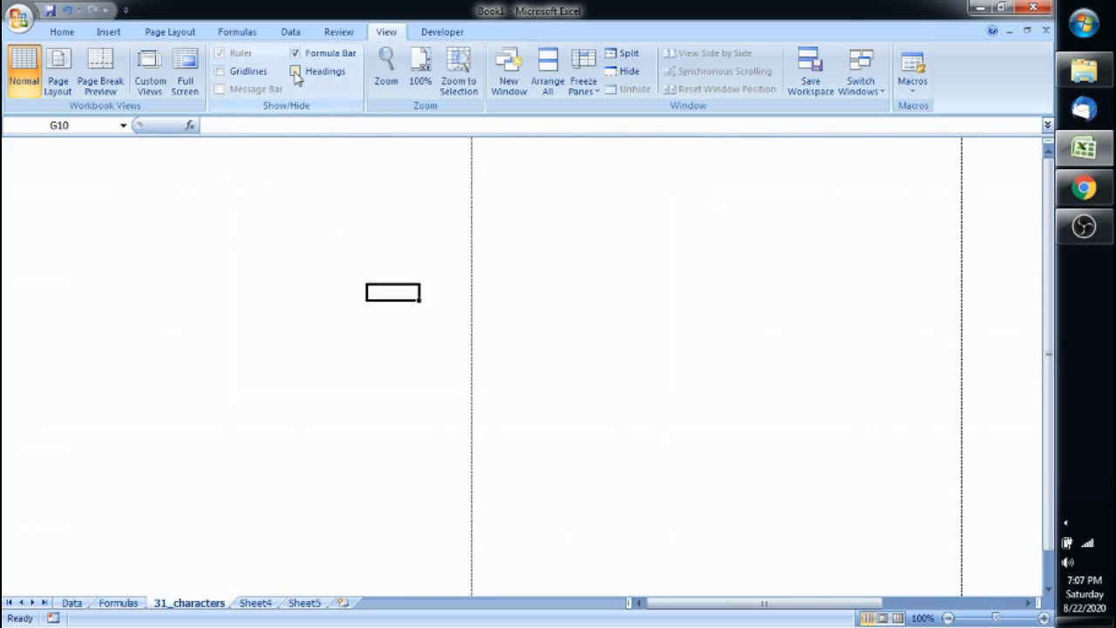
left_click(295, 71)
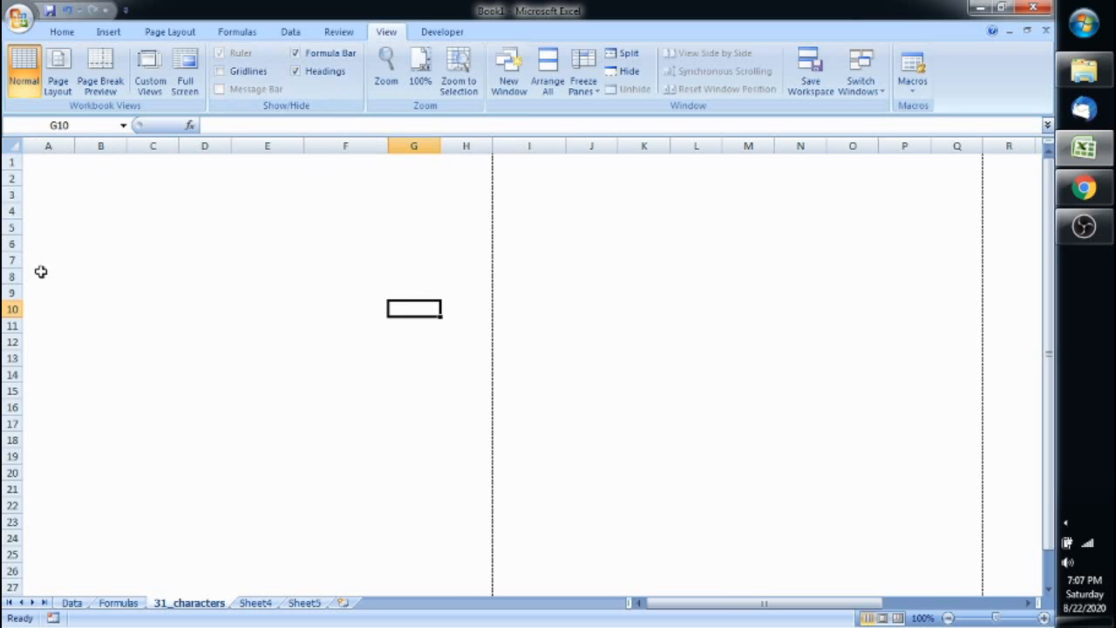
left_click(295, 72)
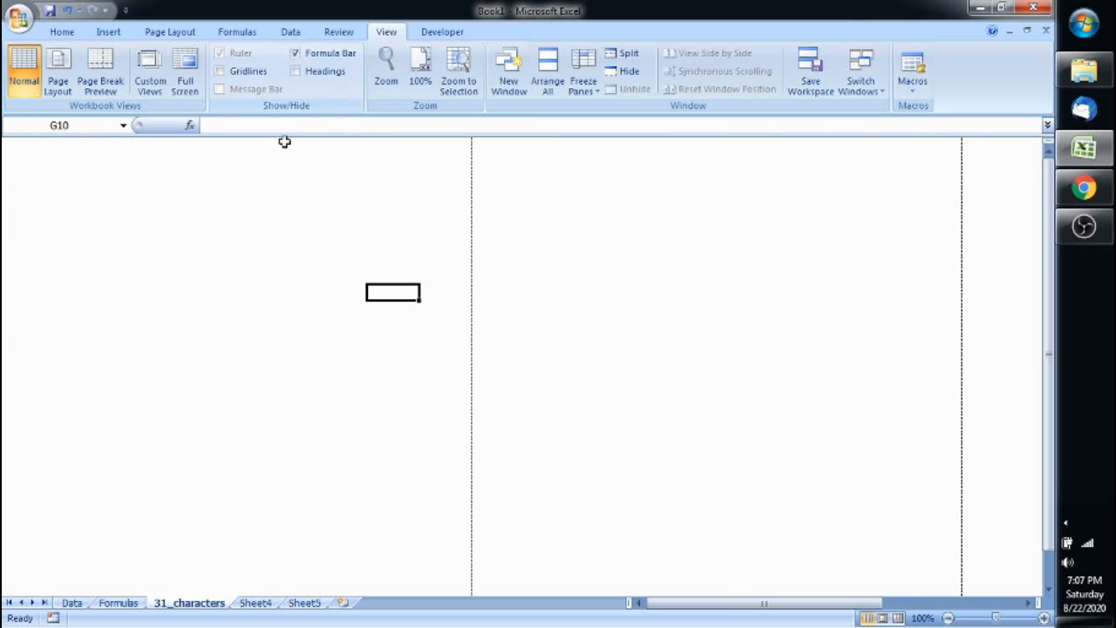
left_click(296, 72)
Step: Enter the formula ="hello" in cell G10 and reselect the cell to see its formula
left_click(228, 125)
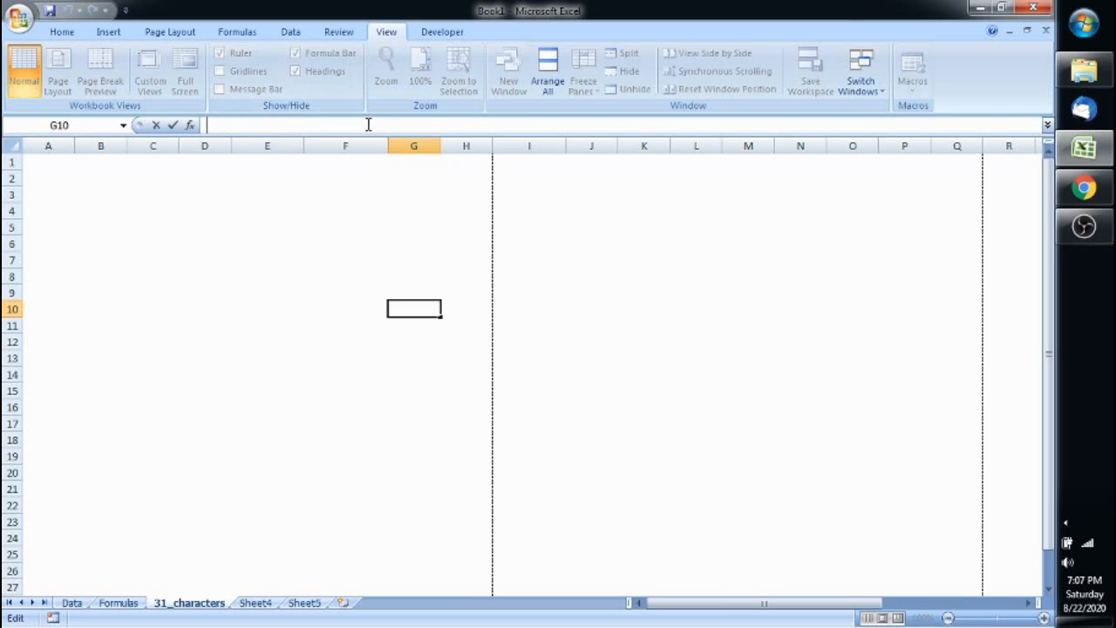
type("=\"h")
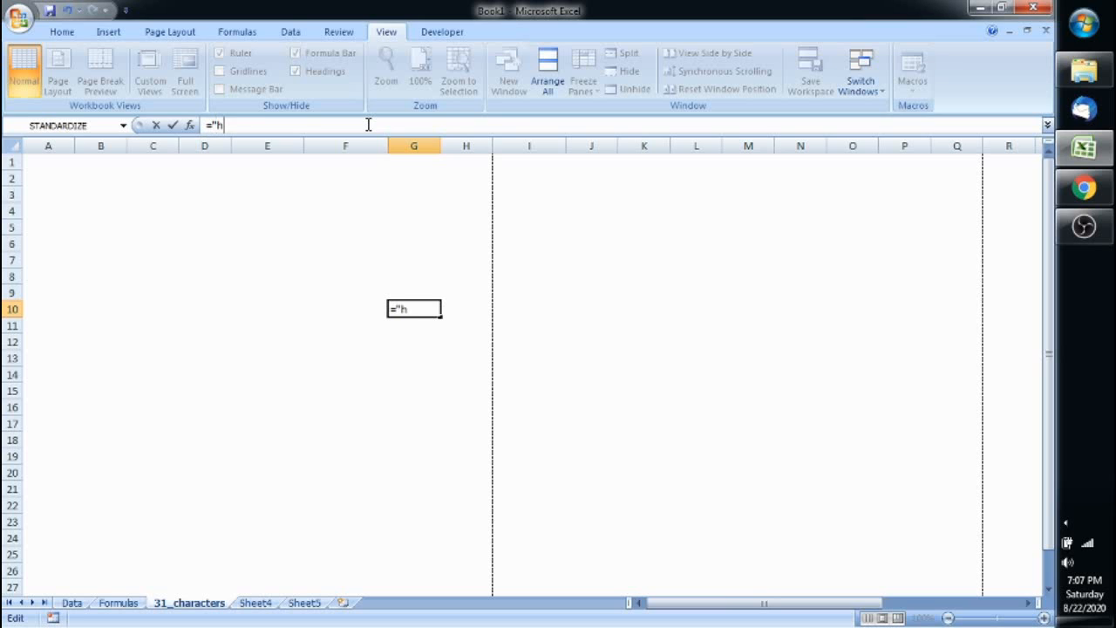
type("ello\"")
key("Return")
key("Up")
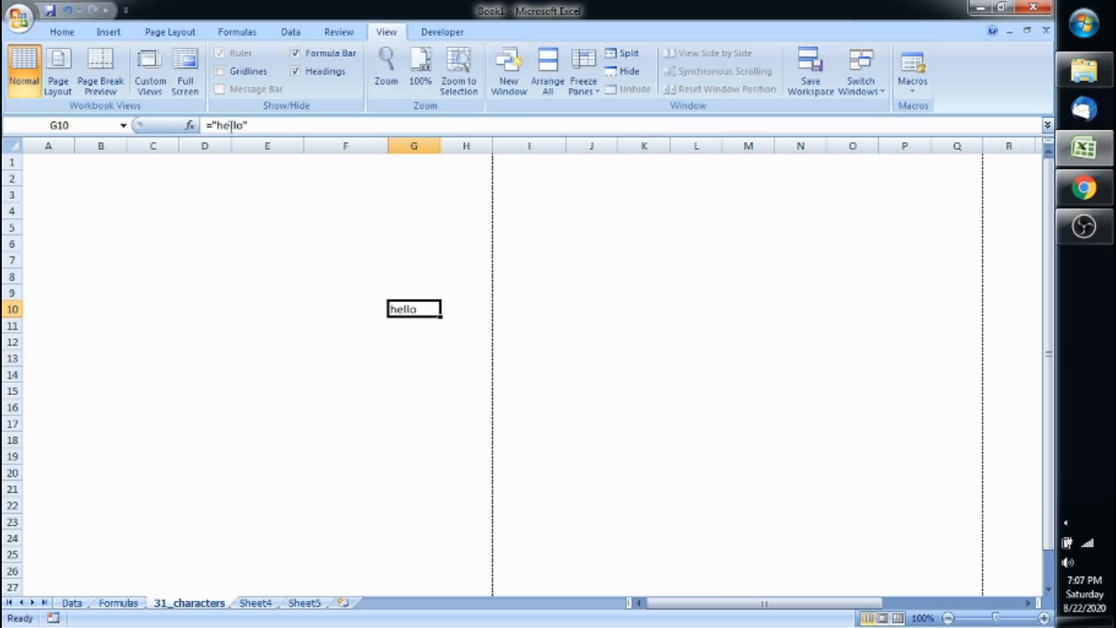
Step: Hide the formula bar and headings, and restore both together with the gridlines
left_click(295, 53)
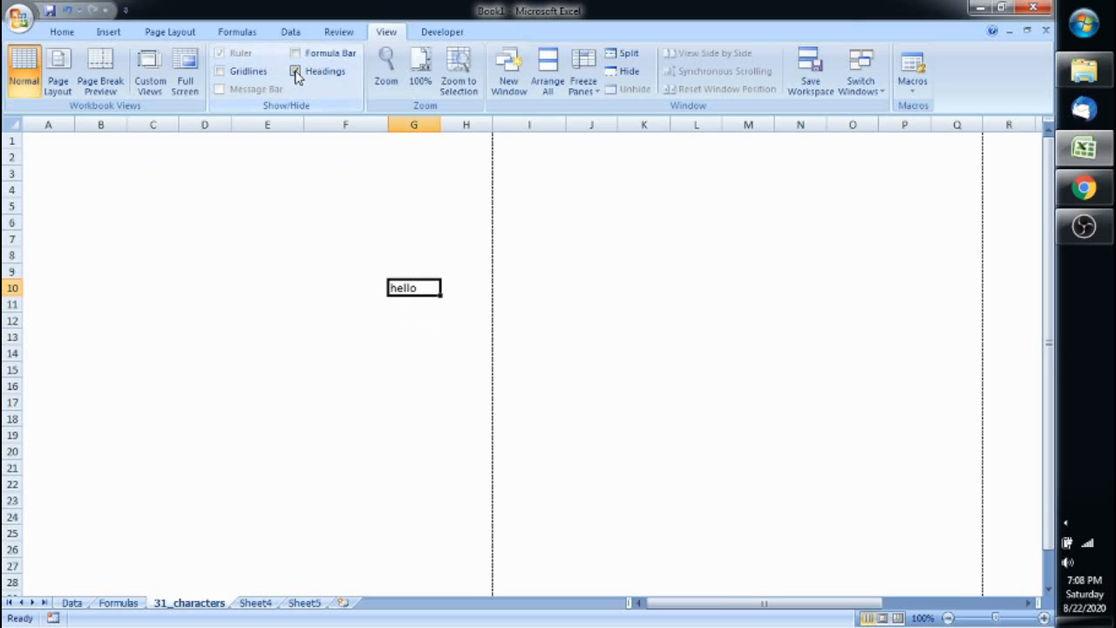
left_click(295, 72)
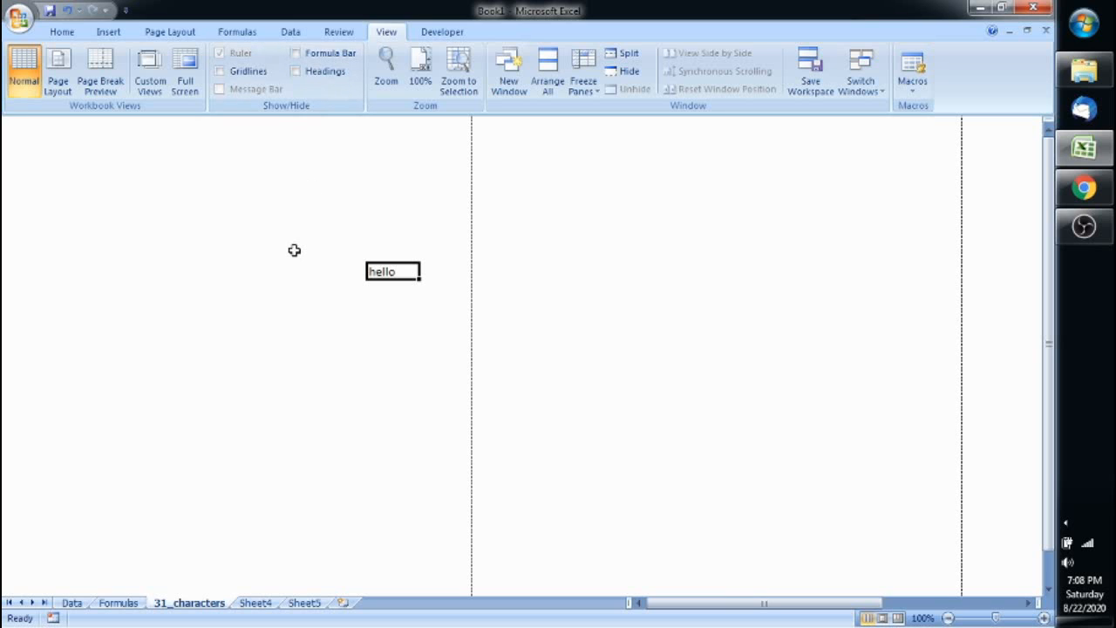
left_click(296, 71)
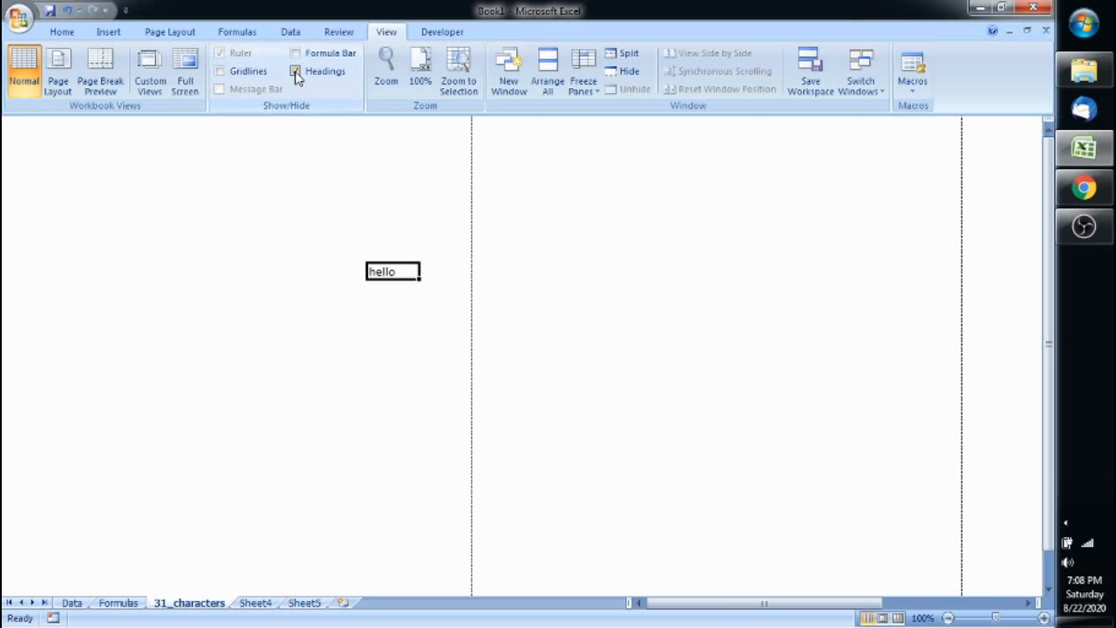
left_click(219, 71)
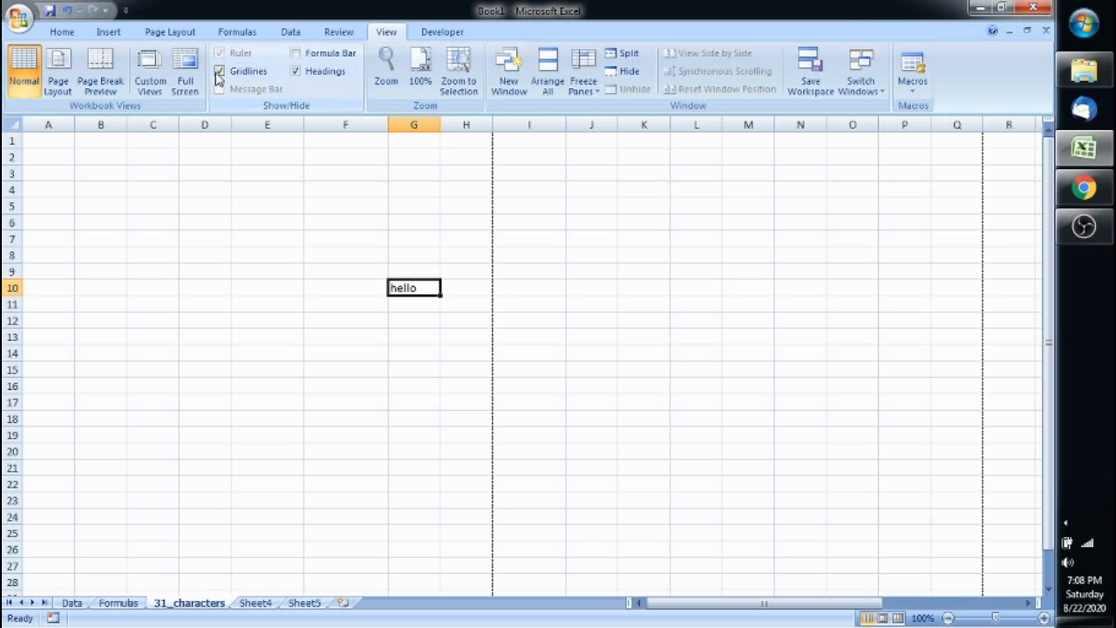
left_click(295, 53)
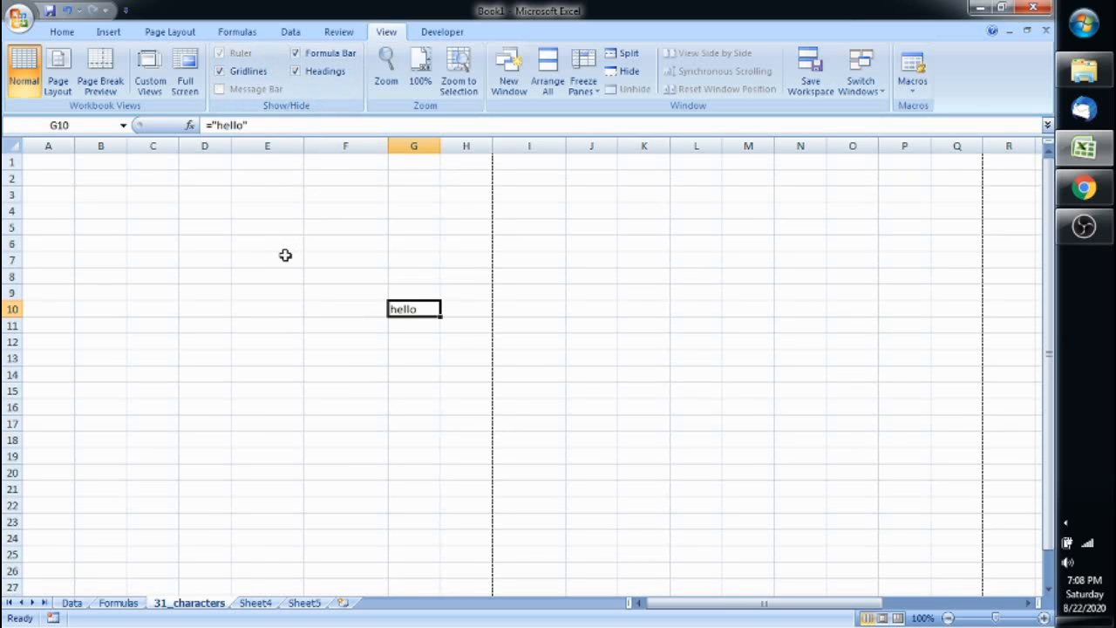
Step: Clear the content of cell G10 and go up to cell G1
key("BackSpace")
key("Return")
key("Up")
key("Up")
key("Up")
key("Up")
key("Up")
key("Up")
key("Up")
key("Up")
key("Up")
key("Up")
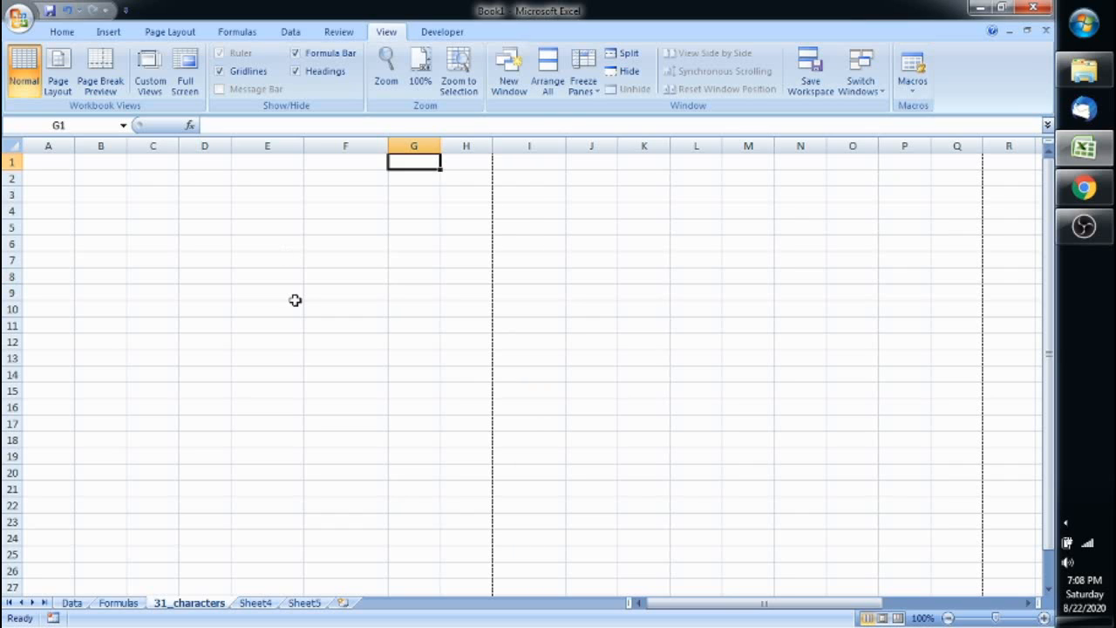
Step: View the Freeze Panes options and fill cells A1:H1 with the value 1
left_click(584, 92)
left_click(627, 249)
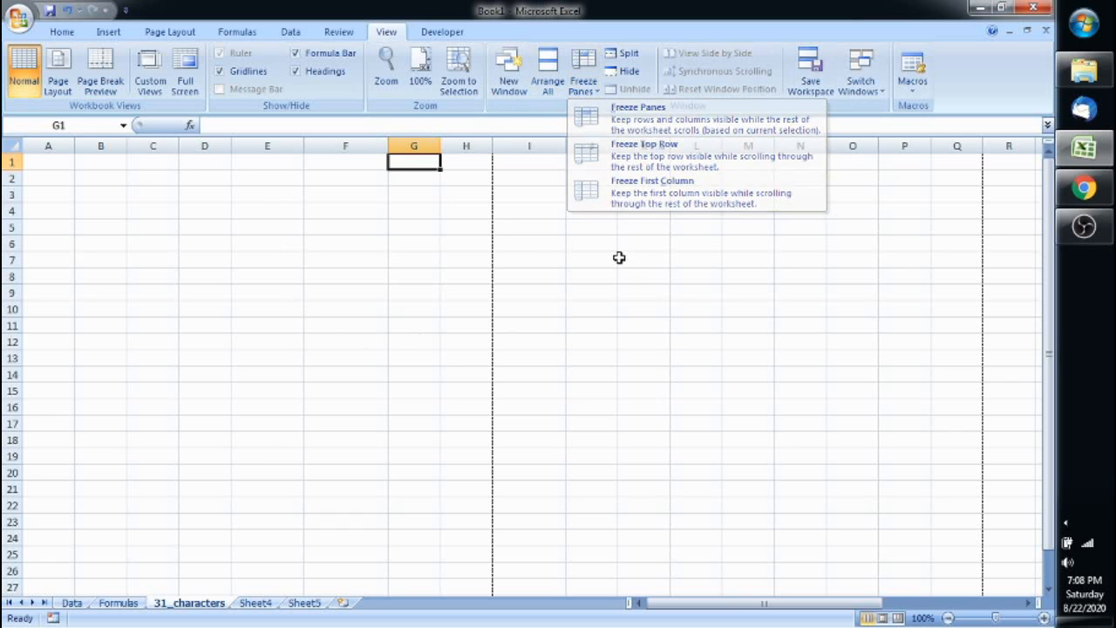
left_click_drag(54, 162, 486, 164)
type("1")
key("ctrl+Return")
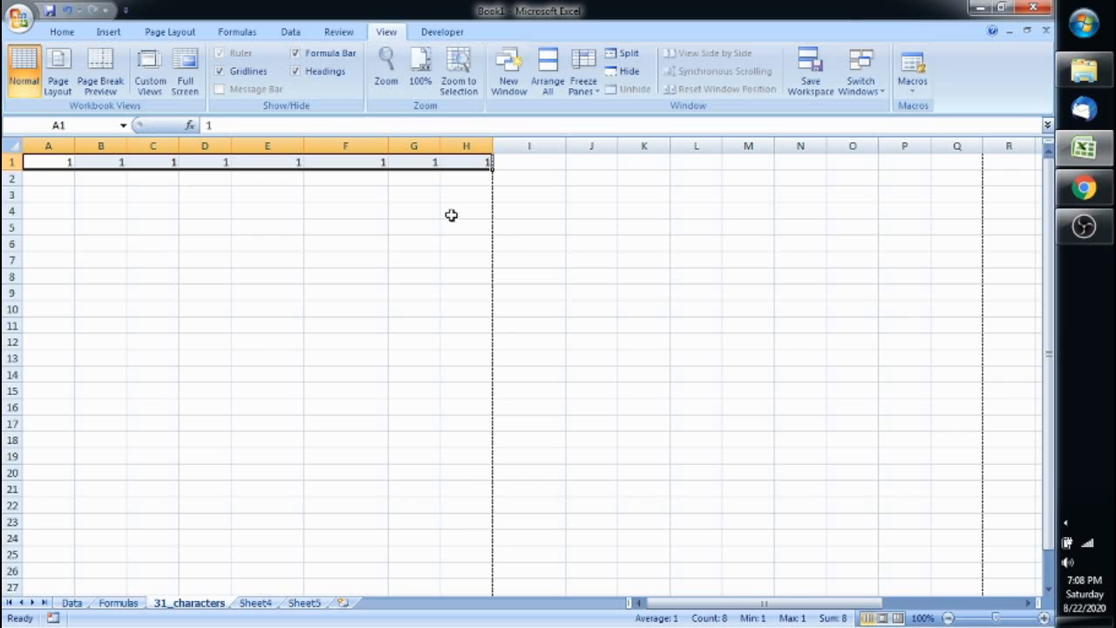
left_click(419, 289)
left_click(251, 183)
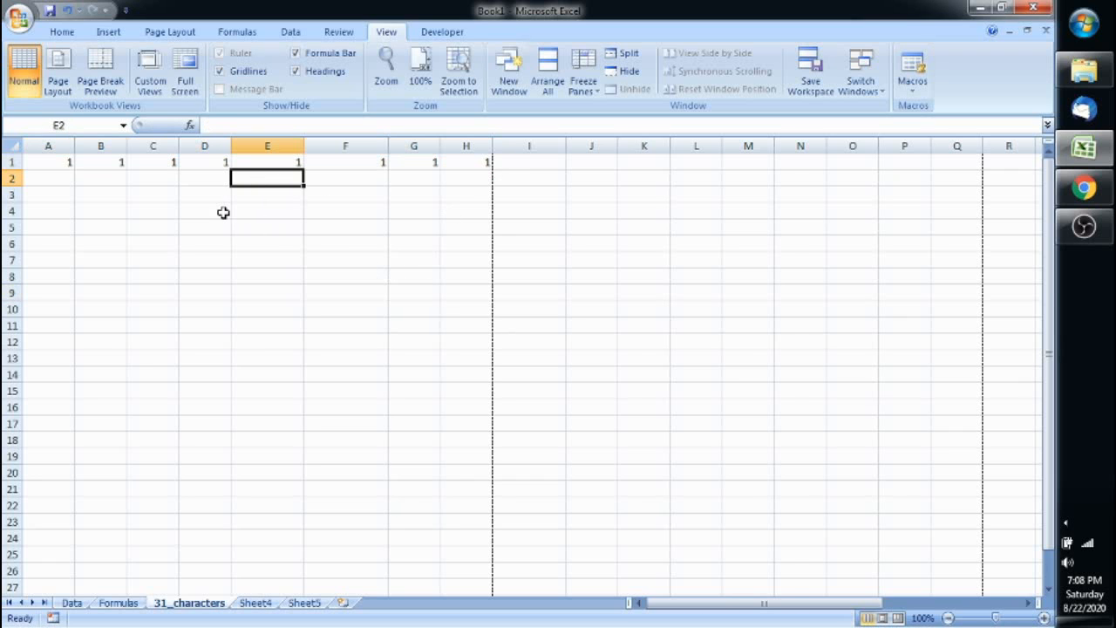
Step: Examine how row 1 behaves when moving down column E without frozen panes, ending at cell E2
scroll(261, 262, "down", 8)
key("Up")
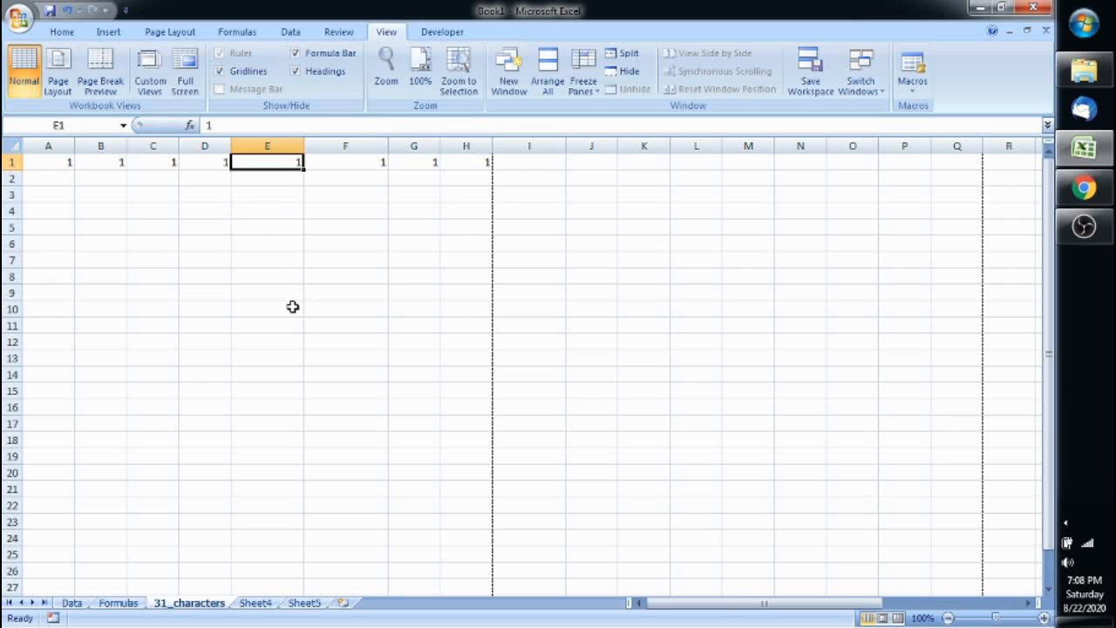
key("Down")
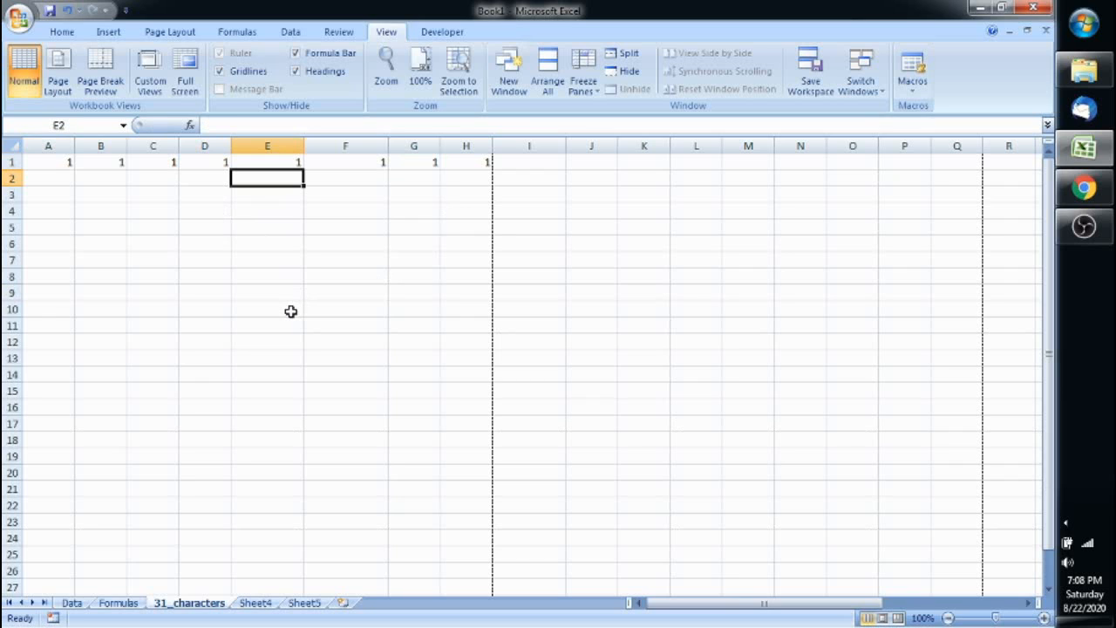
key("Down")
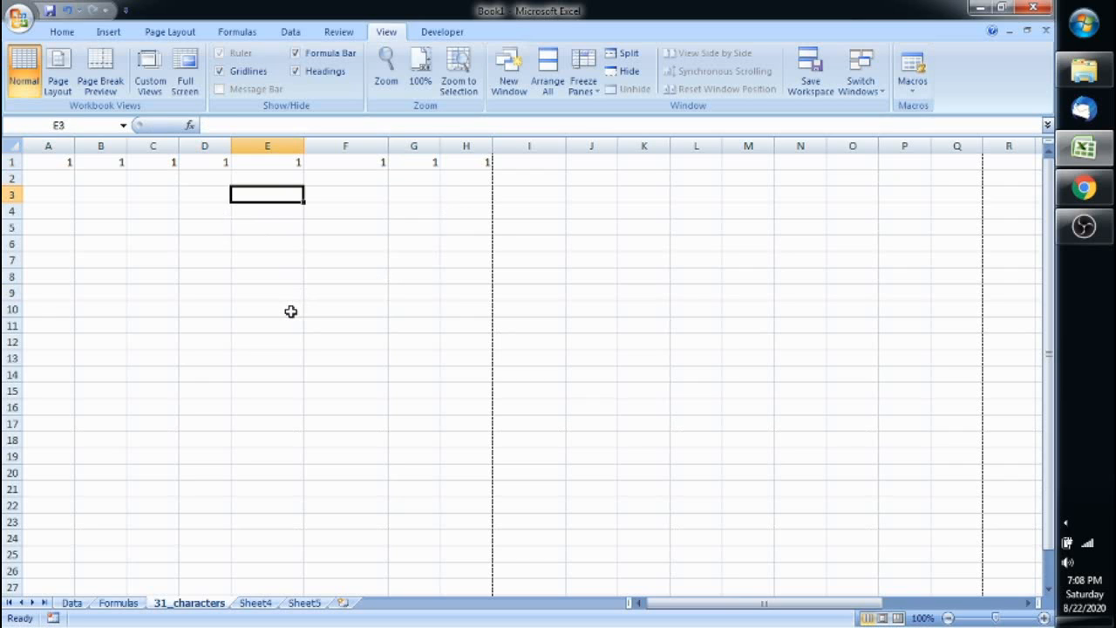
key("Down")
key("Down")
key("Down")
key("Down")
key("Down")
key("Down")
key("Down")
key("Down")
key("Down")
key("Down")
key("Down")
key("Down")
key("Down")
key("Down")
key("Down")
key("Down")
key("Down")
key("ctrl+Up")
key("Down")
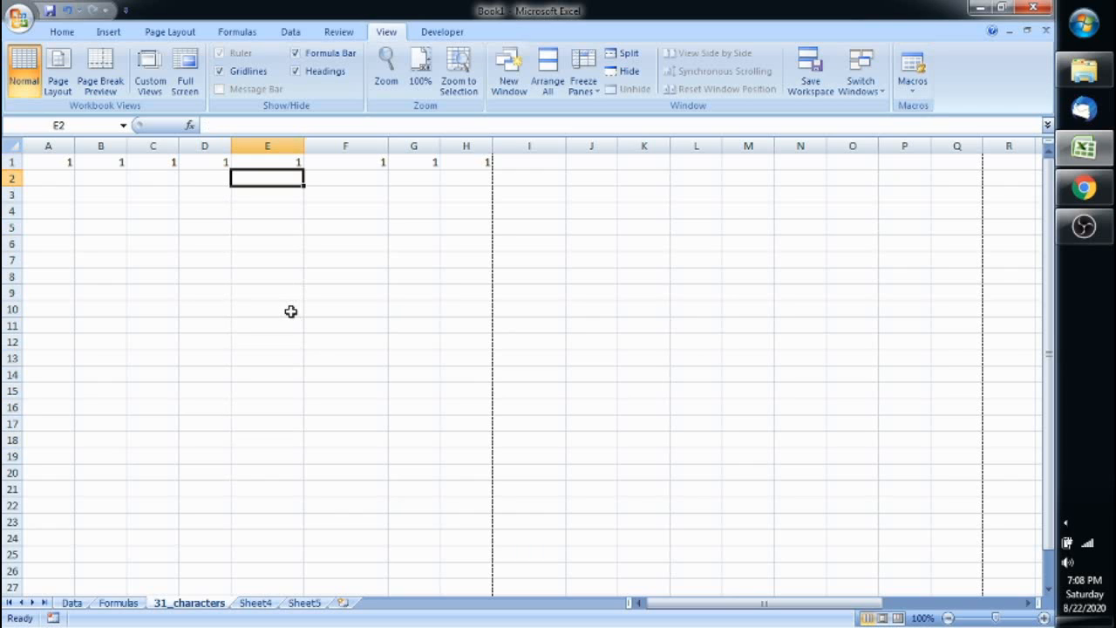
Step: Freeze the top row and test it by jumping to the last row of column E and back to E2
left_click(589, 91)
left_click(636, 155)
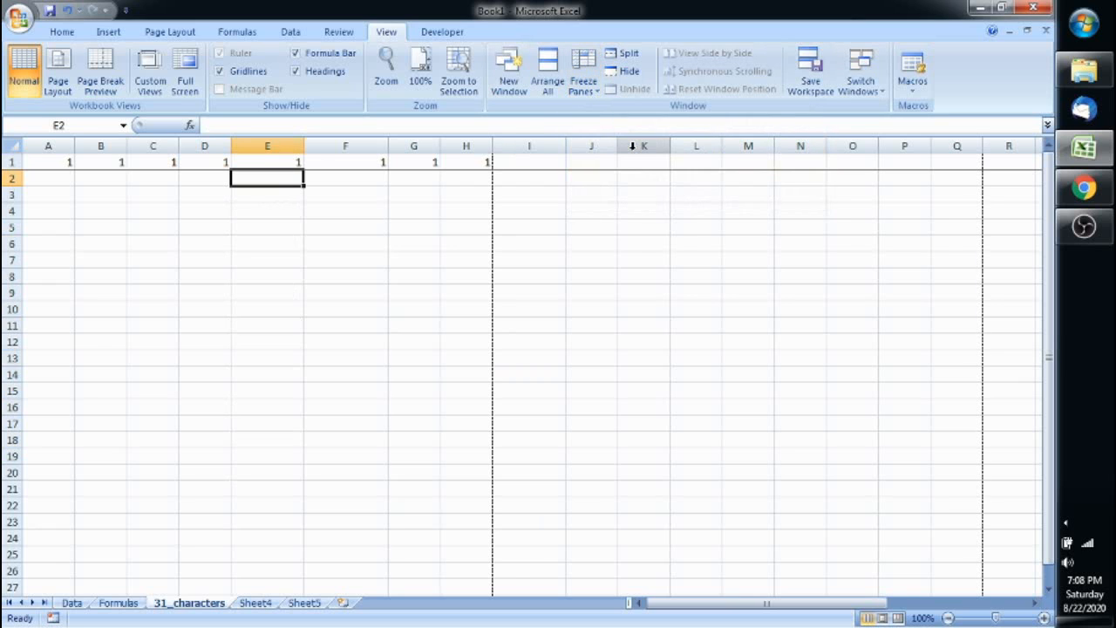
key("ctrl+Down")
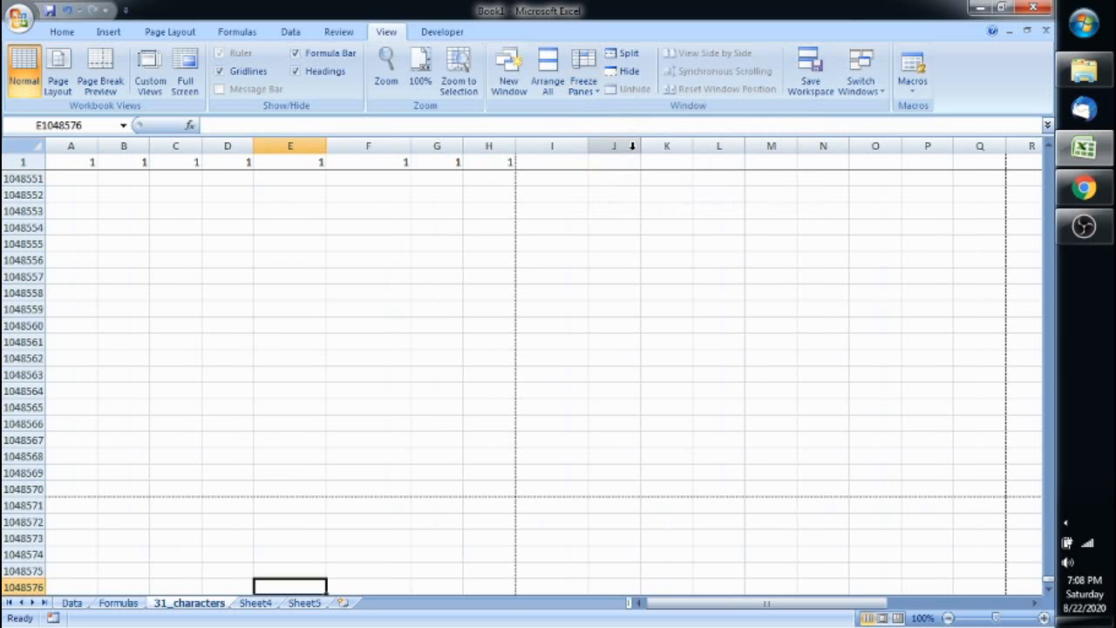
key("ctrl+Up")
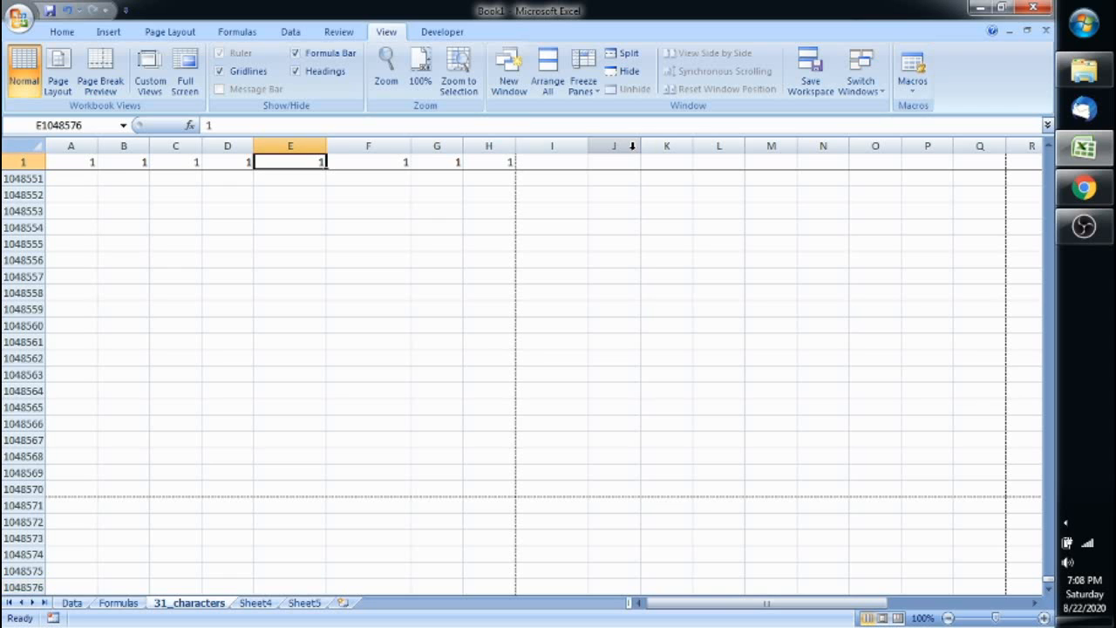
key("Down")
key("Up")
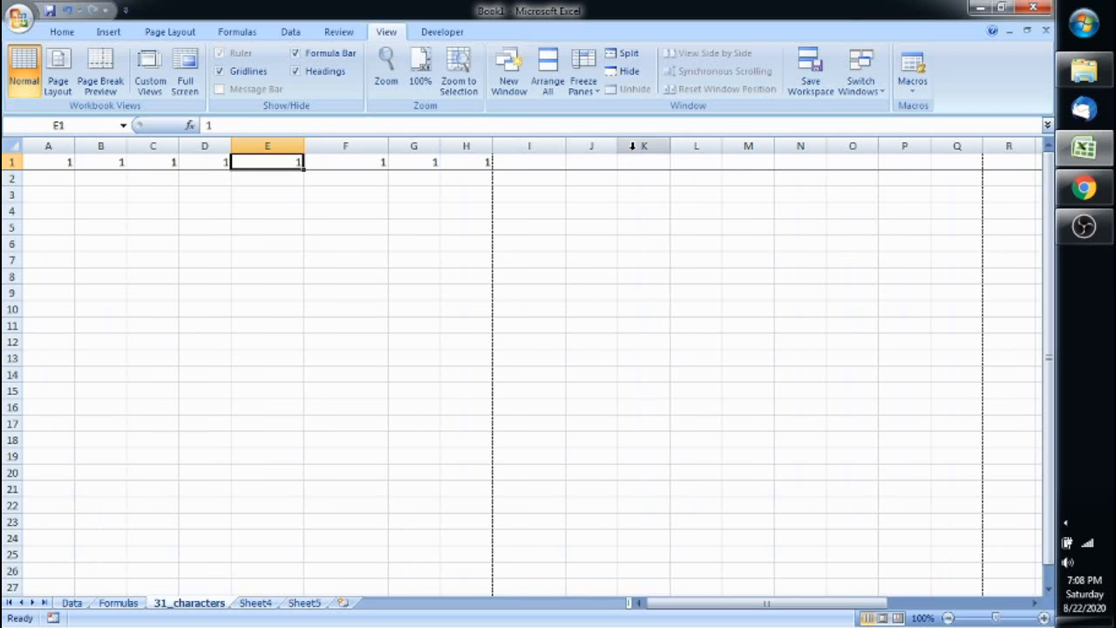
key("Down")
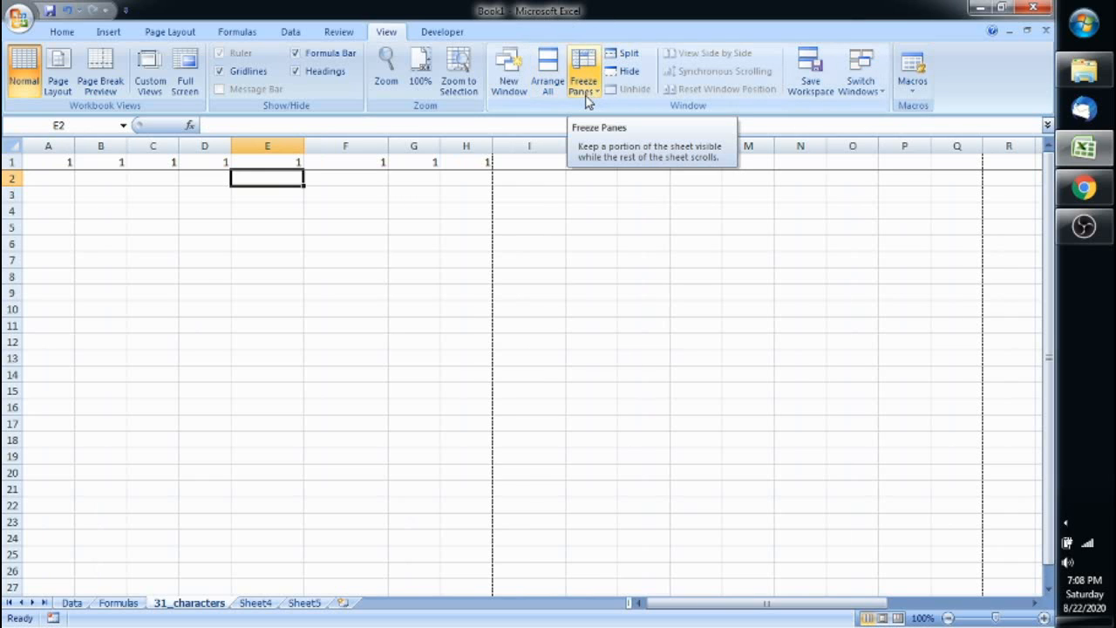
Step: Unfreeze the top row and freeze the panes at cell L8, keeping rows 1 to 7 and columns A to K fixed
left_click(693, 277)
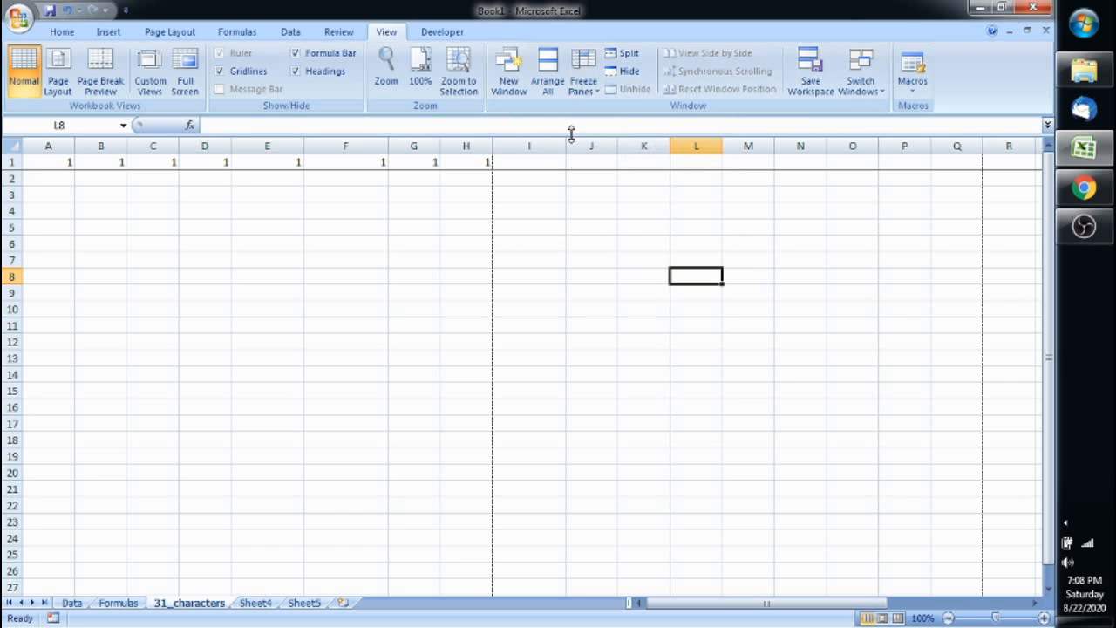
left_click(589, 96)
left_click(610, 111)
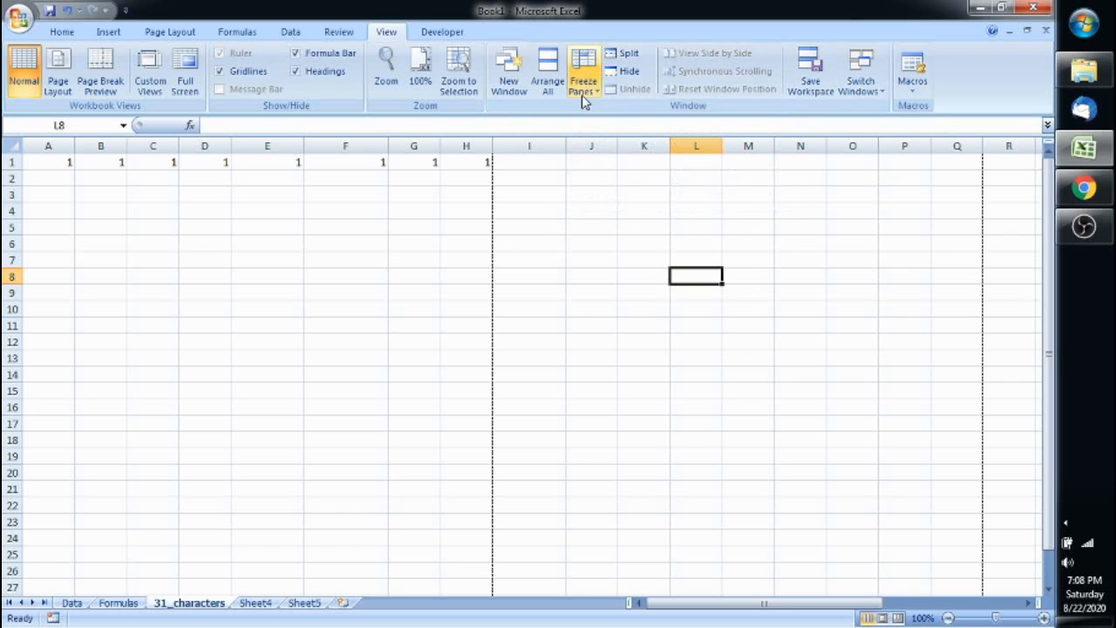
left_click(586, 98)
left_click(650, 131)
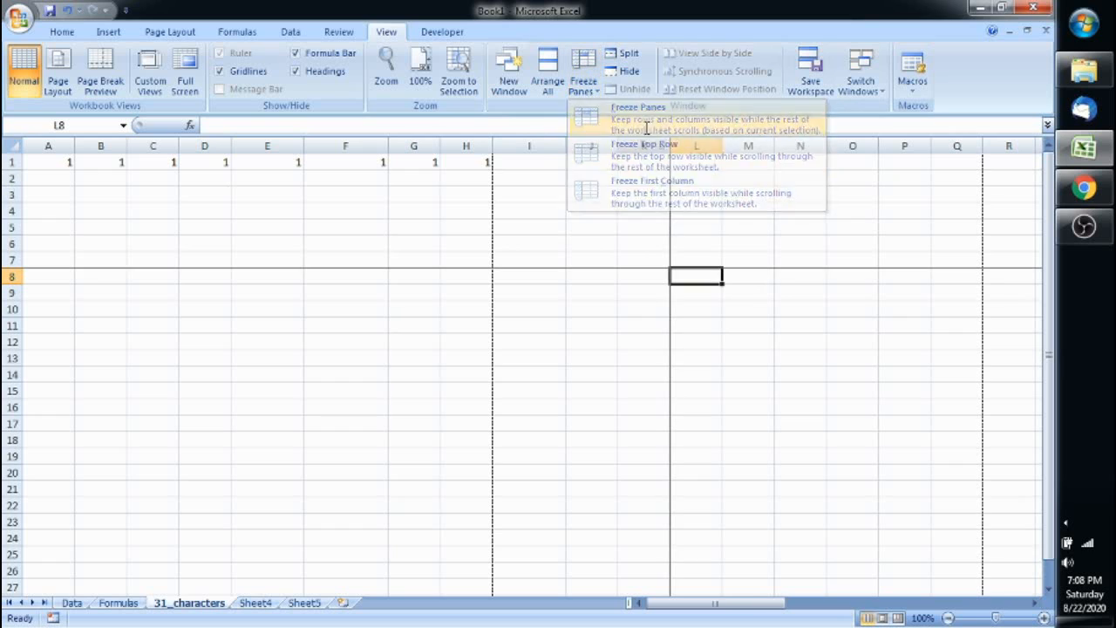
Step: Examine how the frozen columns A to K behave while moving along row 8 to V8, back to B8 and out to BG8
key("Right")
key("Right")
key("Right")
key("Right")
key("Right")
key("Right")
key("Right")
key("Right")
key("Right")
key("Right")
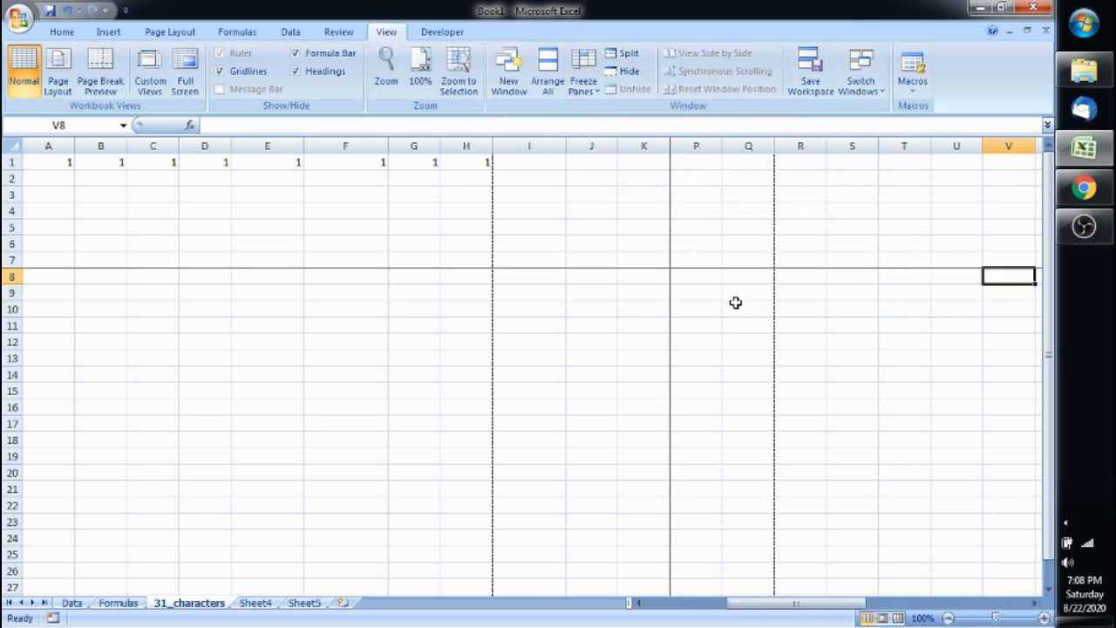
key("Left")
key("Left")
key("Left")
key("Left")
key("Left")
key("Left")
key("Left")
key("Left")
key("Left")
key("Left")
key("Left")
key("Left")
key("Left")
key("Left")
key("Left")
key("Left")
key("Left")
key("Left")
key("Left")
key("Left")
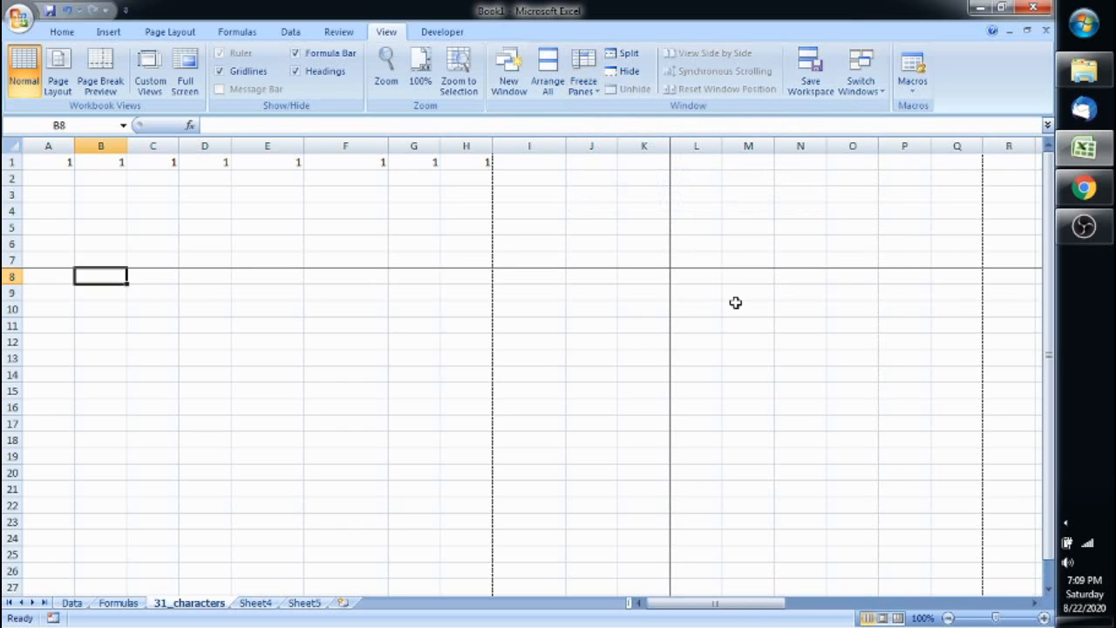
key("Right")
key("Right")
key("Right")
key("Right")
key("Right")
key("Right")
key("Right")
key("Right")
key("Right")
key("Right")
key("Right")
key("Right")
key("Right")
key("Right")
key("Right")
key("Right")
key("Right")
key("Right")
key("Right")
key("Right")
key("Right")
key("Right")
key("Right")
key("Right")
key("Right")
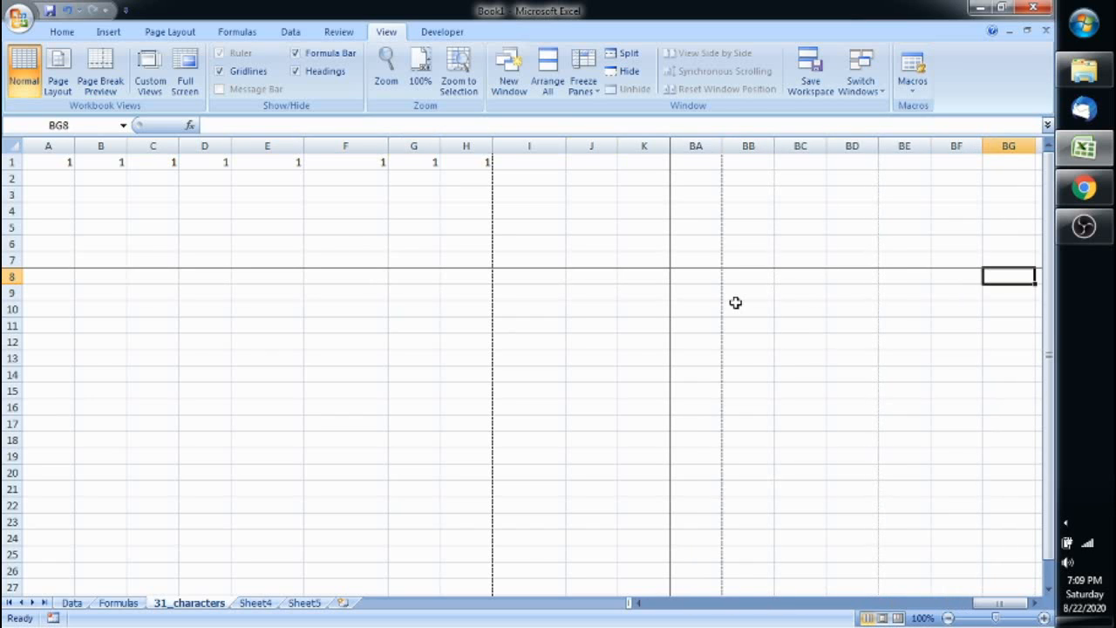
Step: Jump to the last column of row 8 and back to its start, ending at cell N8 to check the frozen columns
key("ctrl+Right")
key("ctrl+Left")
key("Right")
key("Right")
key("Right")
key("Right")
key("Right")
key("Right")
key("Right")
key("Right")
key("Right")
key("Right")
key("Right")
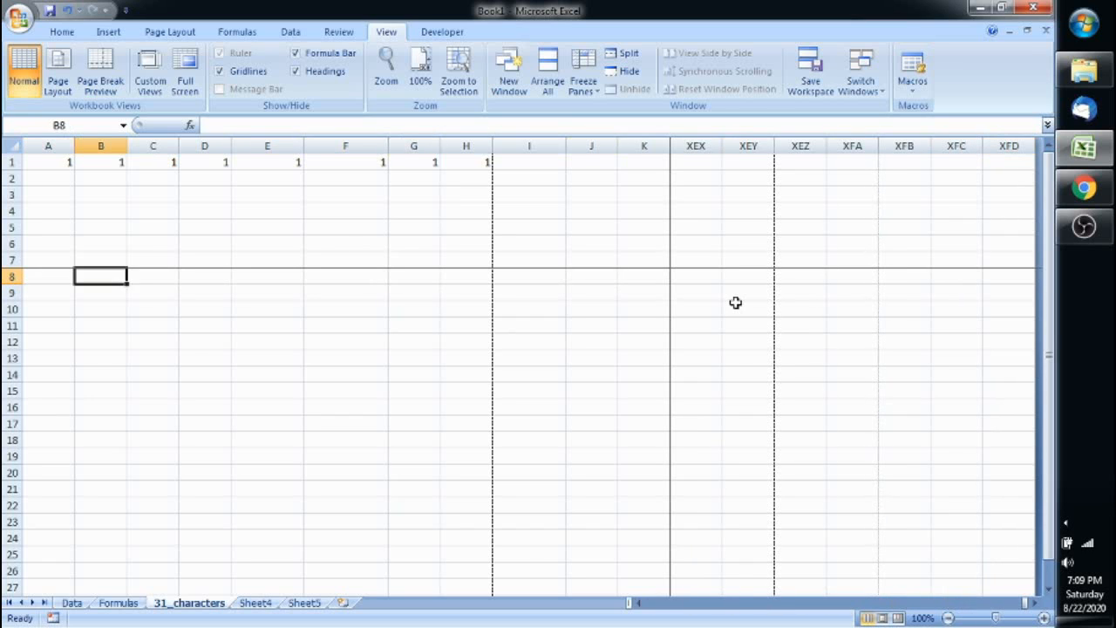
key("Right")
key("Right")
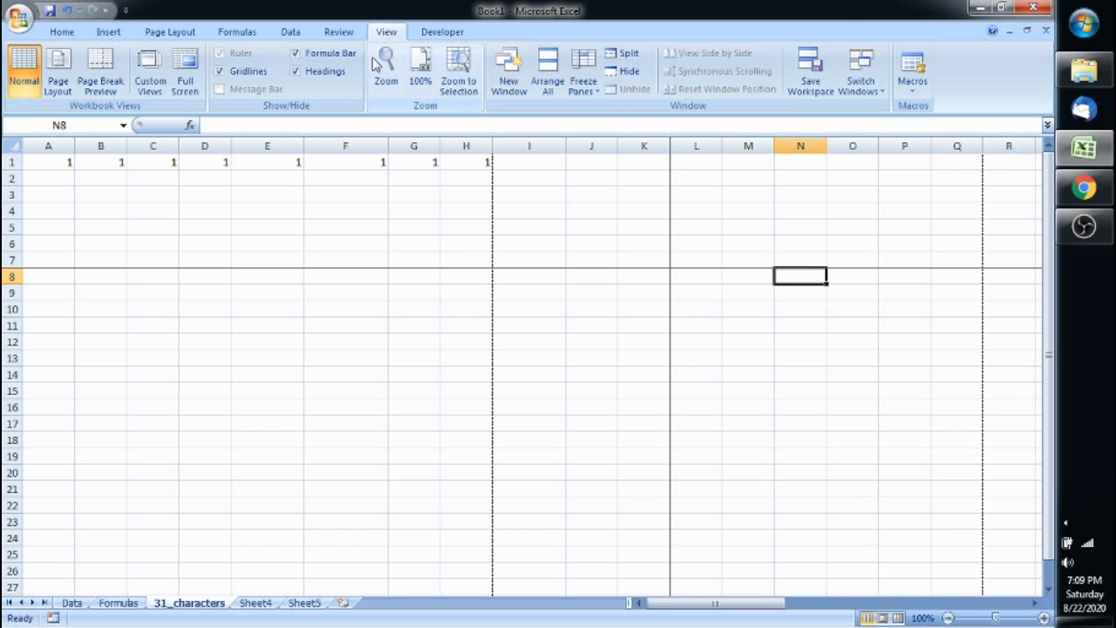
Step: Display the Developer commands and clear the values in cells A1:H1, ending at cell A1
left_click(444, 31)
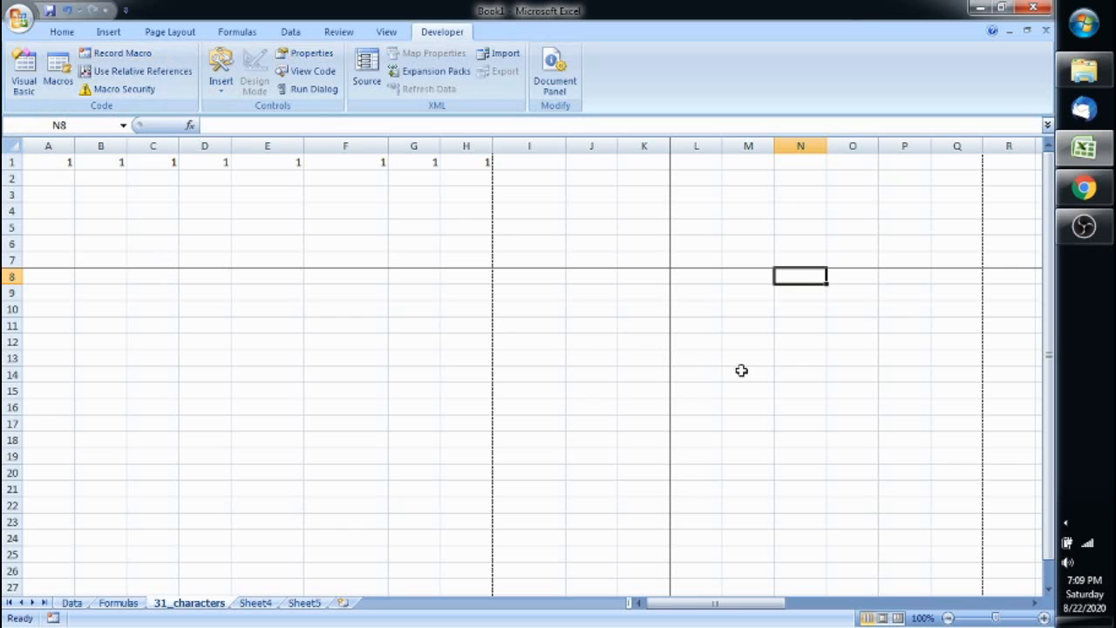
left_click_drag(477, 168, 477, 179)
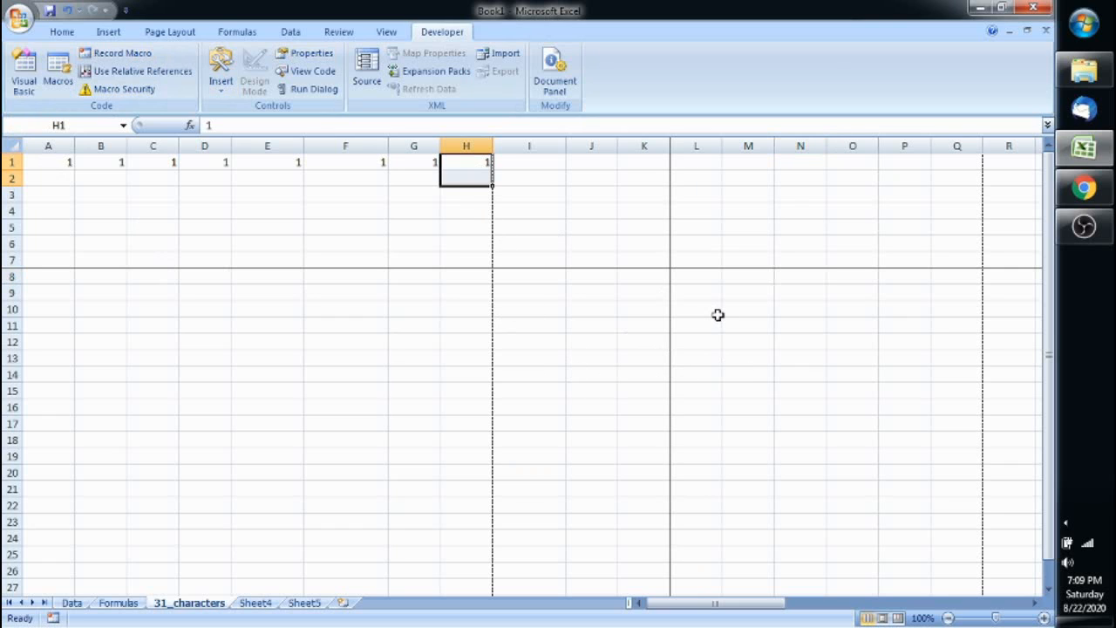
key("shift+Up")
key("ctrl+shift+Left")
key("BackSpace")
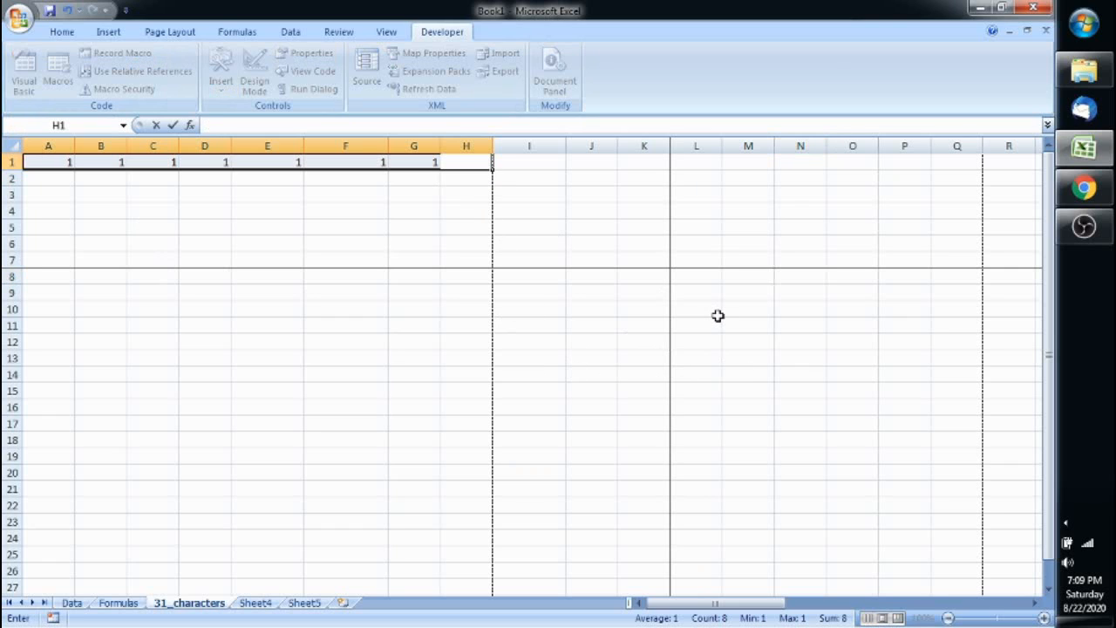
key("ctrl+Return")
key("Down")
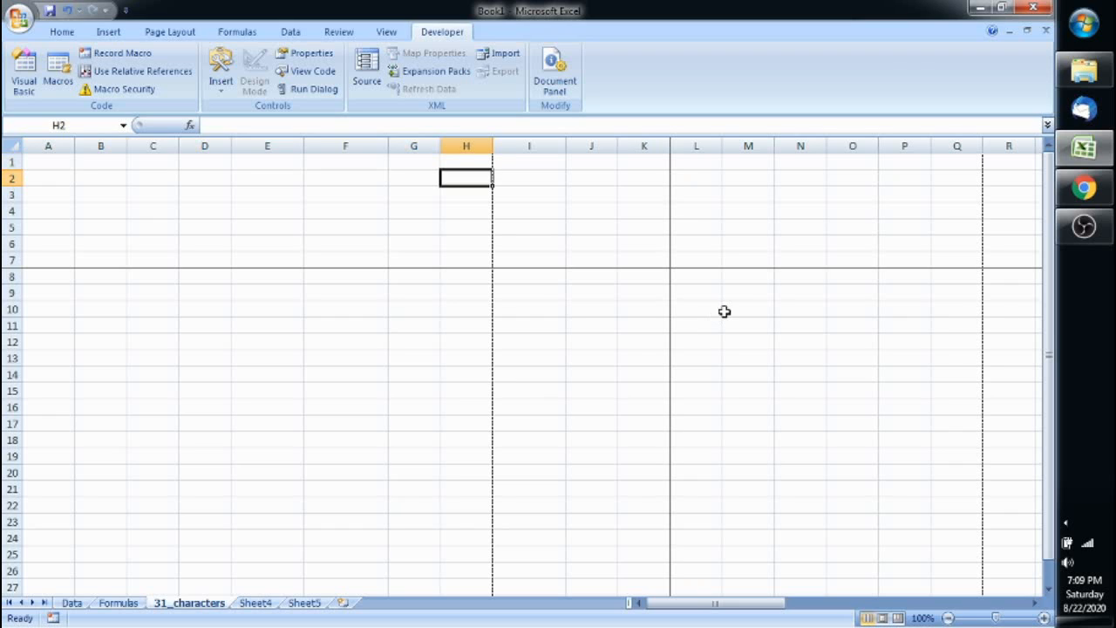
key("Up")
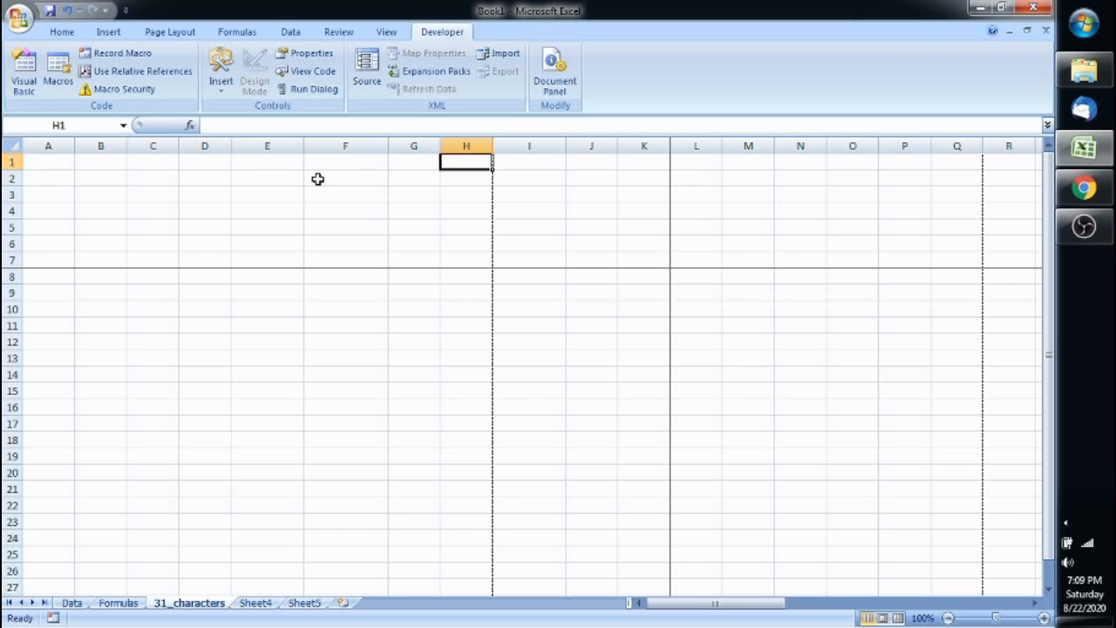
key("Home")
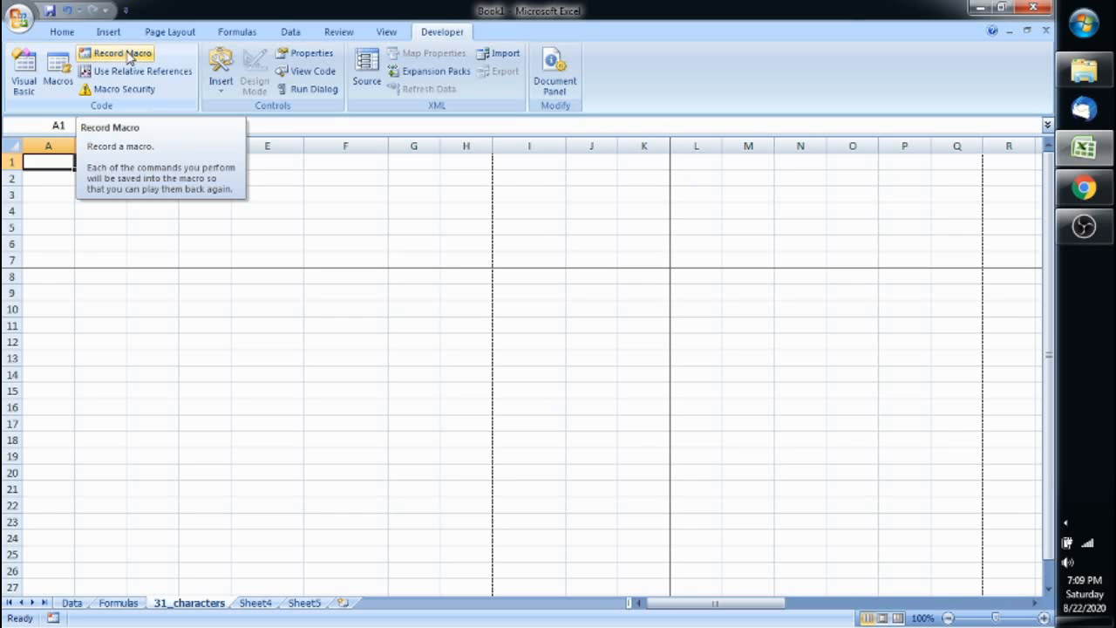
Step: View the macro list for all open workbooks and close it without creating a macro
left_click(60, 84)
left_click(202, 277)
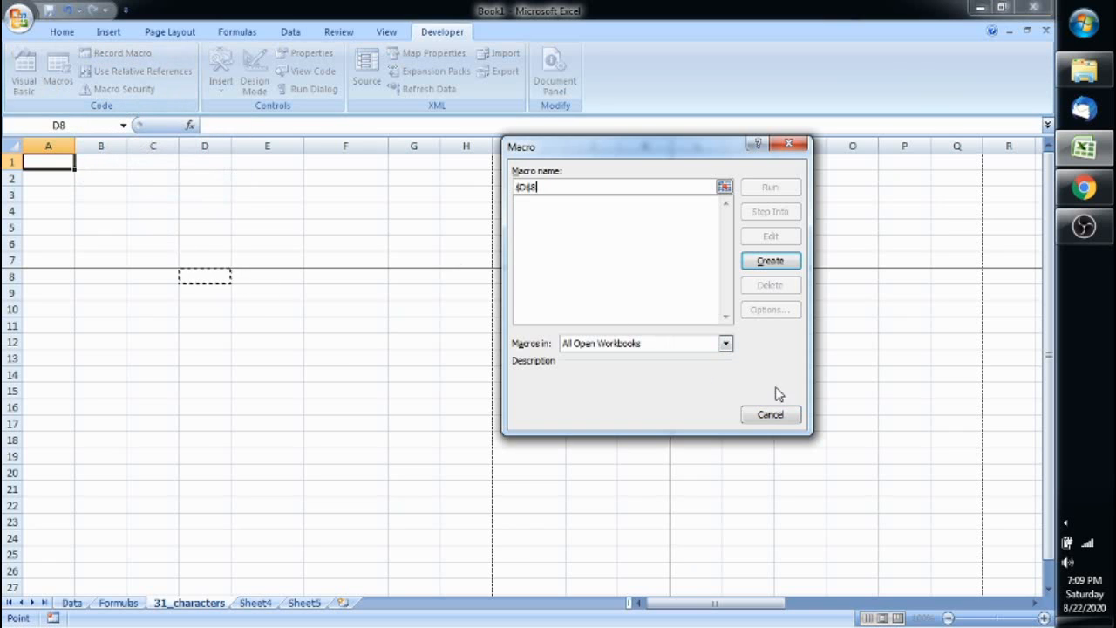
left_click(789, 412)
Step: Open the Visual Basic editor, widen the project pane and expand the FUNCRES.XLAM project down to its modules
left_click(25, 77)
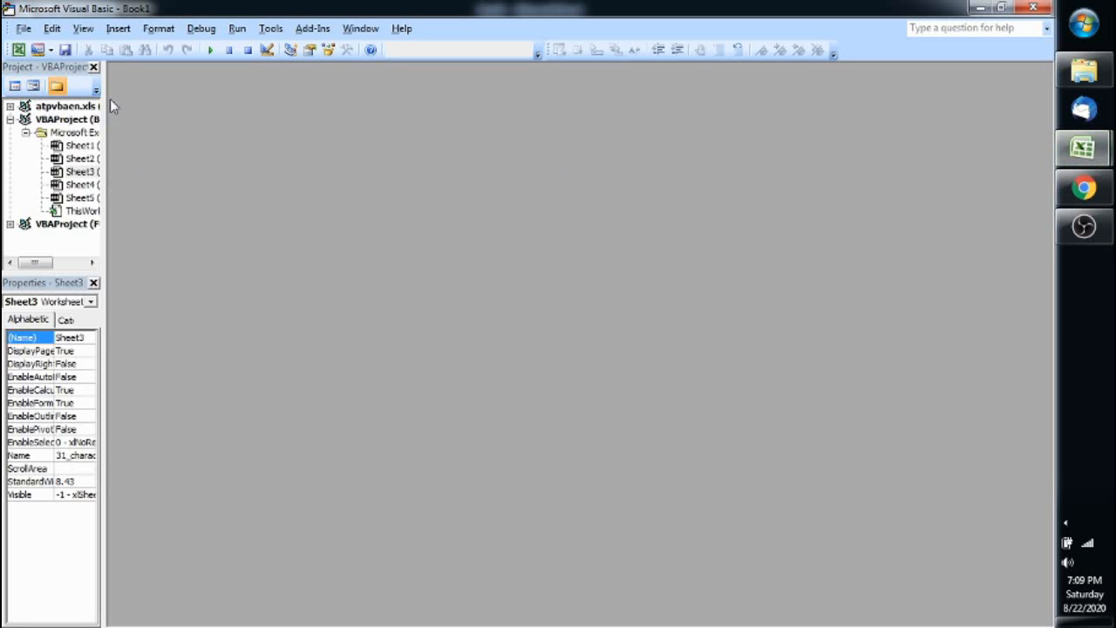
left_click(10, 224)
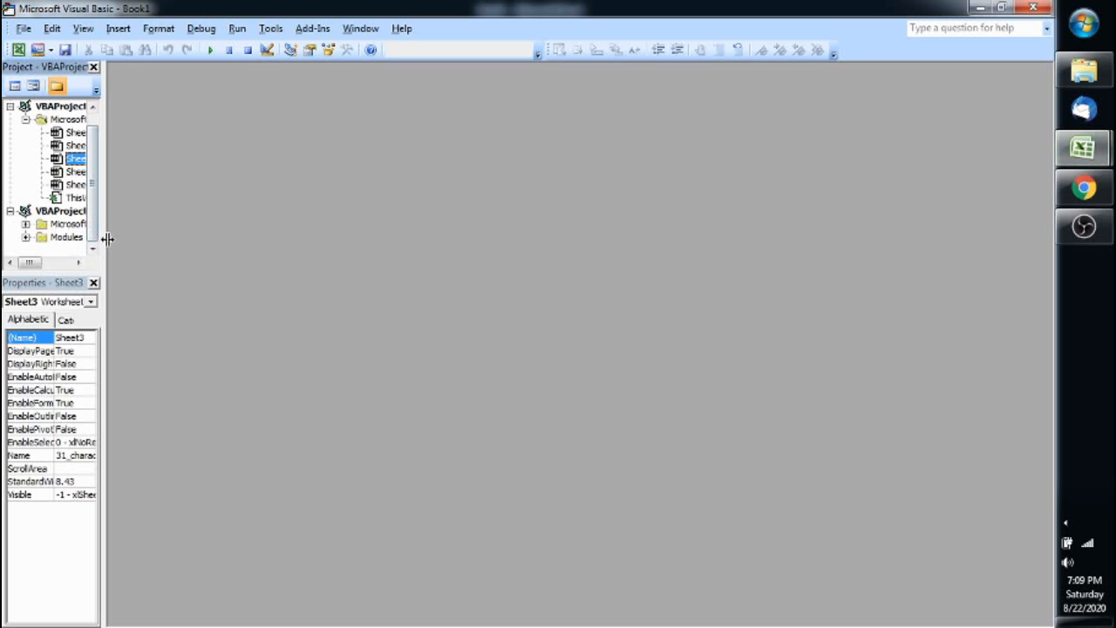
left_click_drag(209, 243, 207, 243)
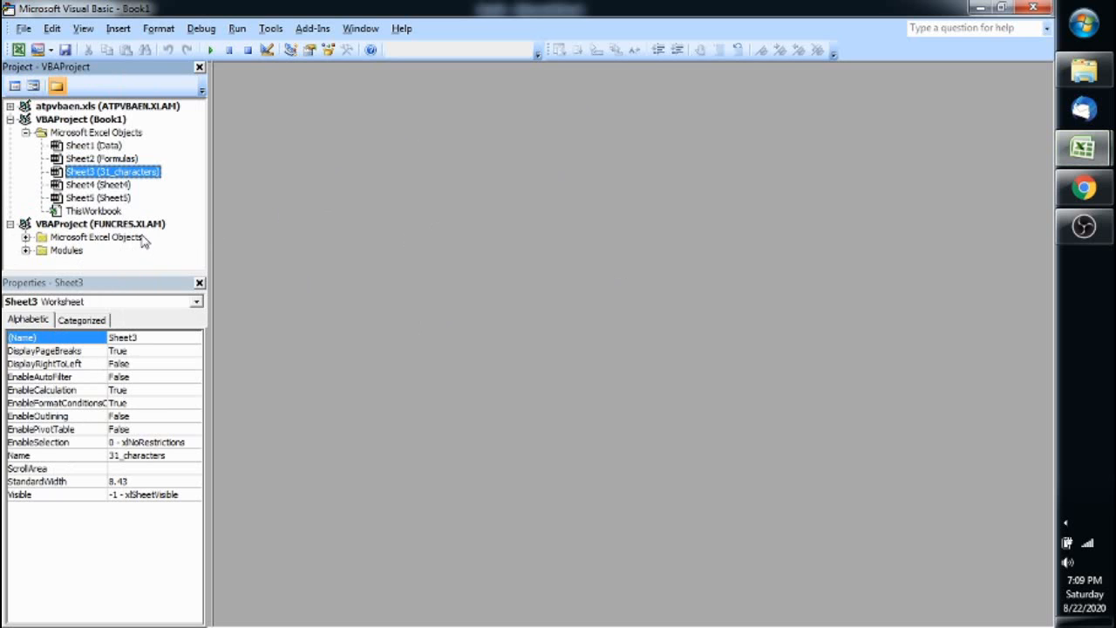
left_click(26, 250)
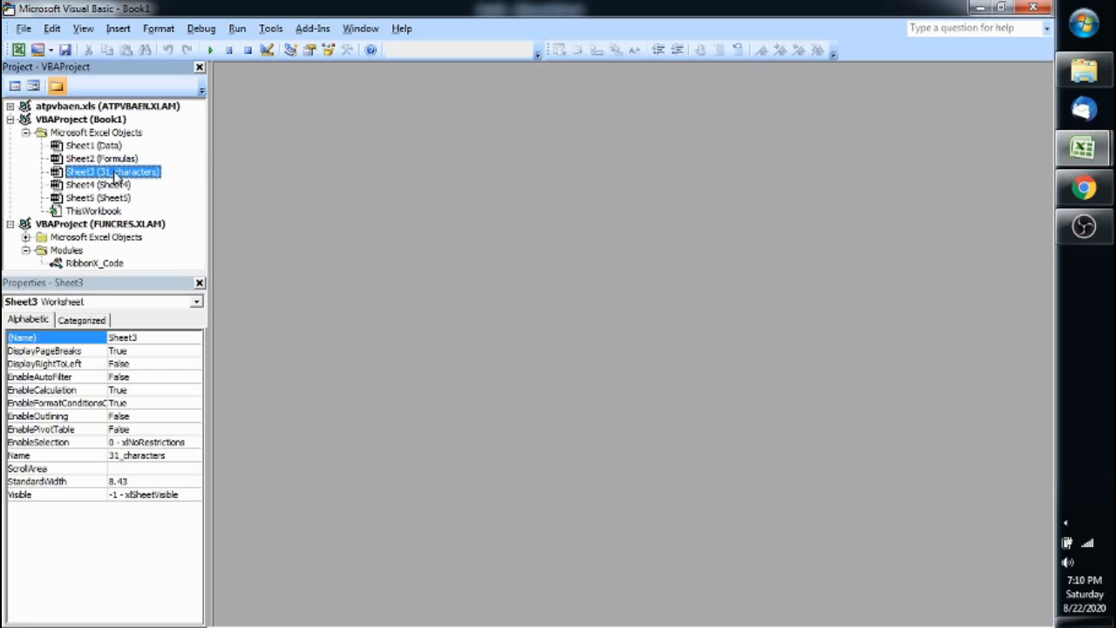
Step: Insert a new module in Book1 and write a Sub hello() containing MsgBox "Hello"
left_click(105, 29)
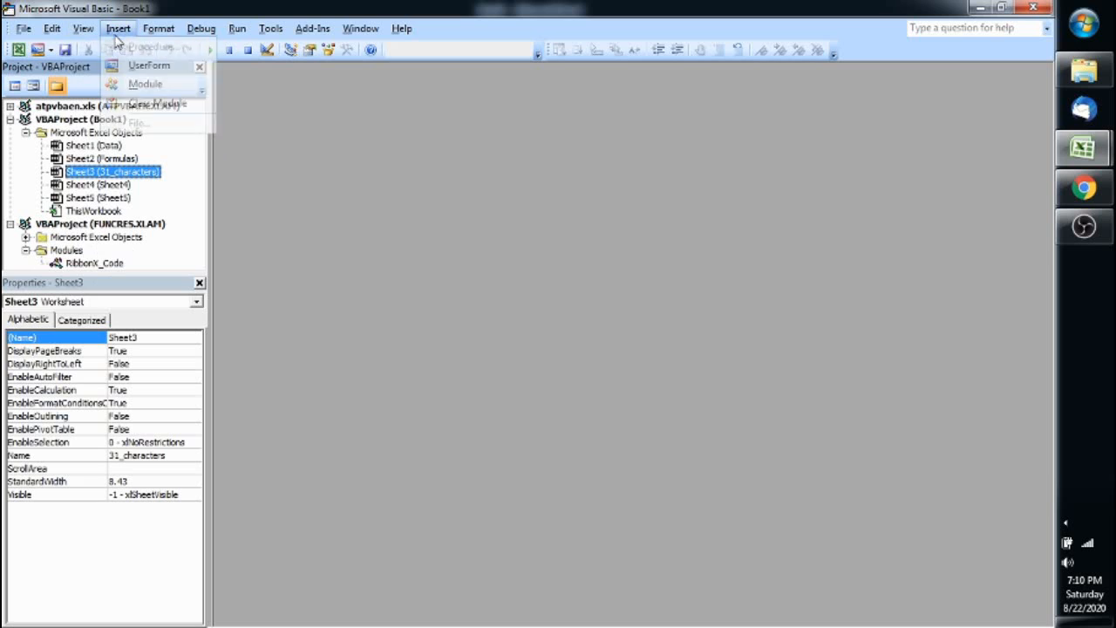
left_click(128, 84)
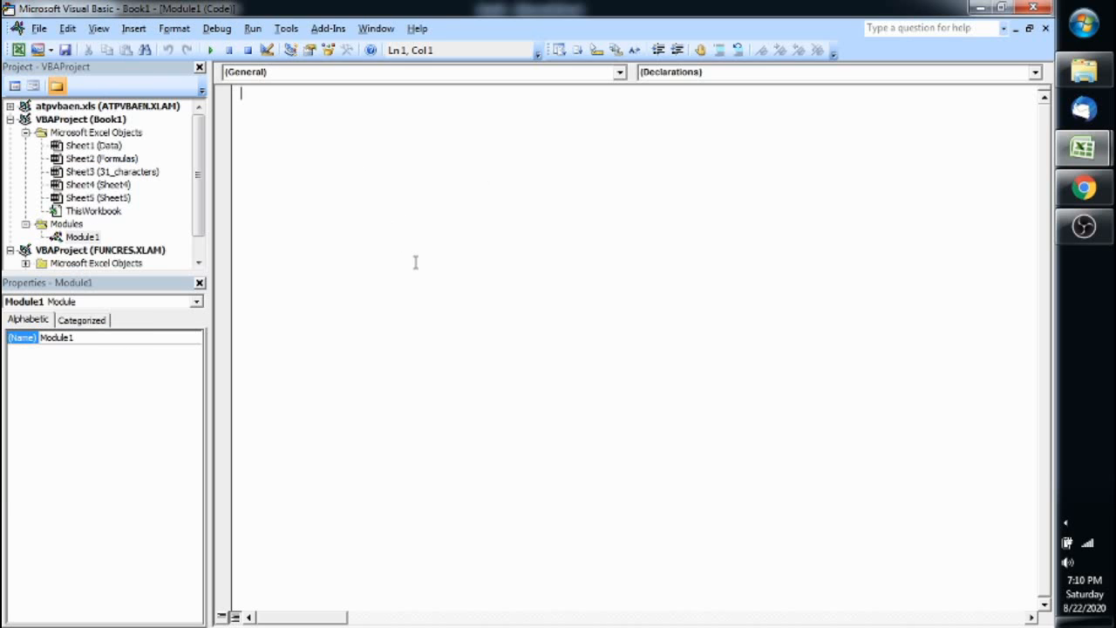
type("sub hello")
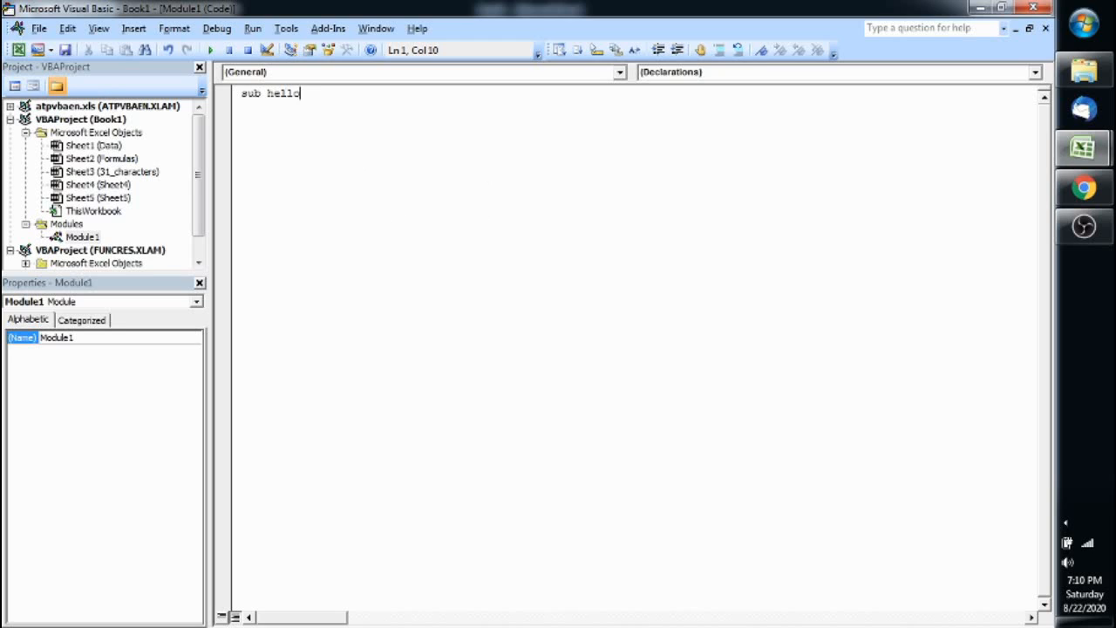
type("()")
key("Return")
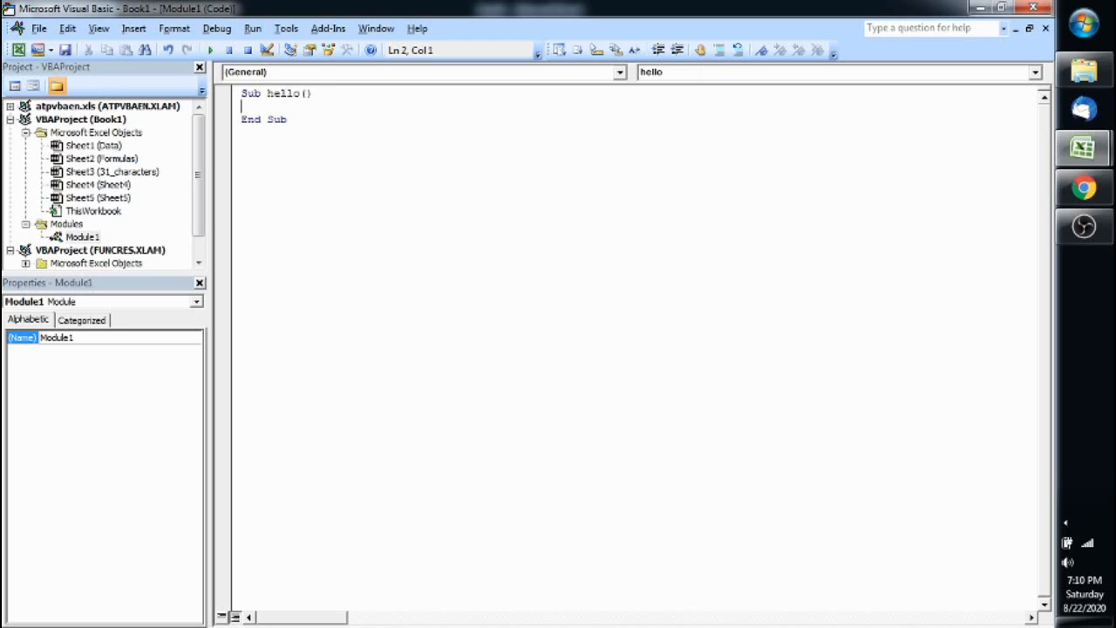
key("Return")
key("Return")
type("msgbox \"")
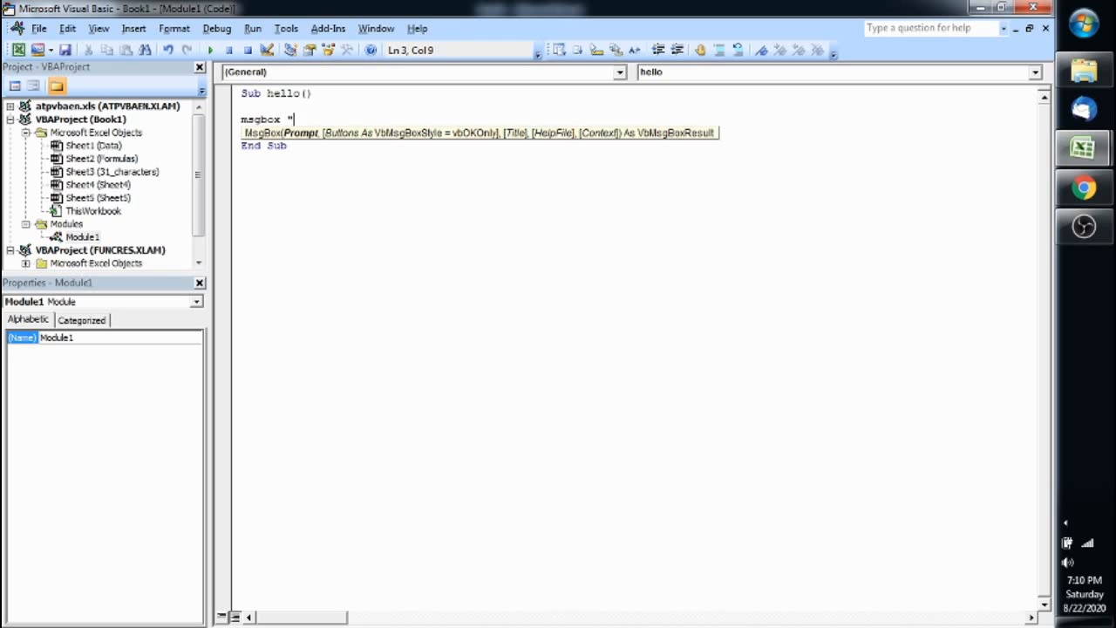
type("Hello")
type("\"")
key("Return")
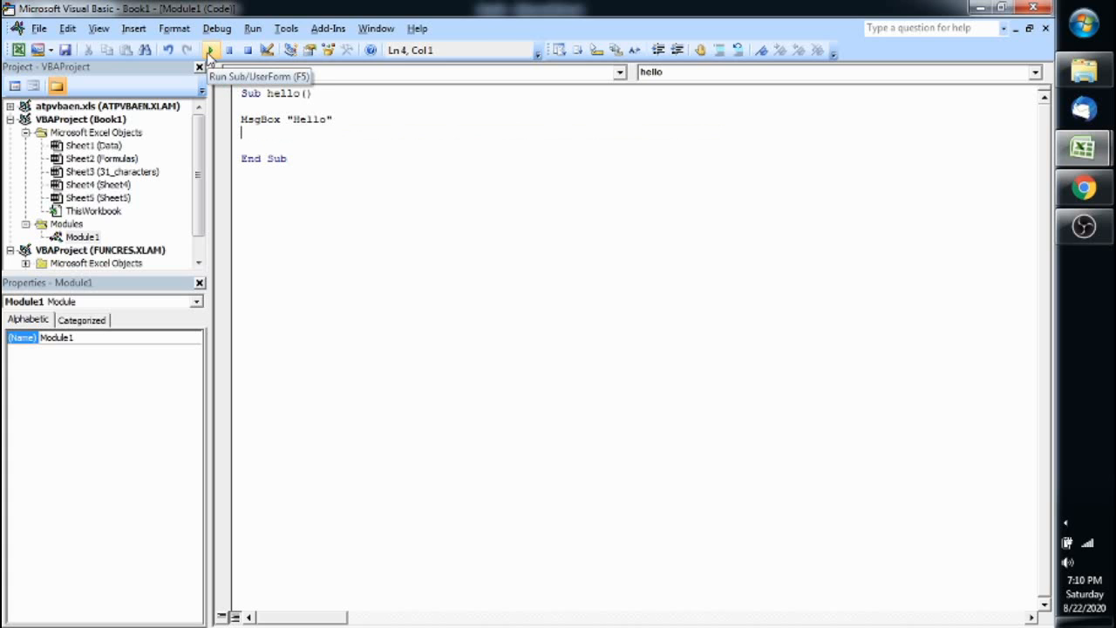
Step: Run the hello macro, dismiss its message box and return to the worksheet
left_click(208, 49)
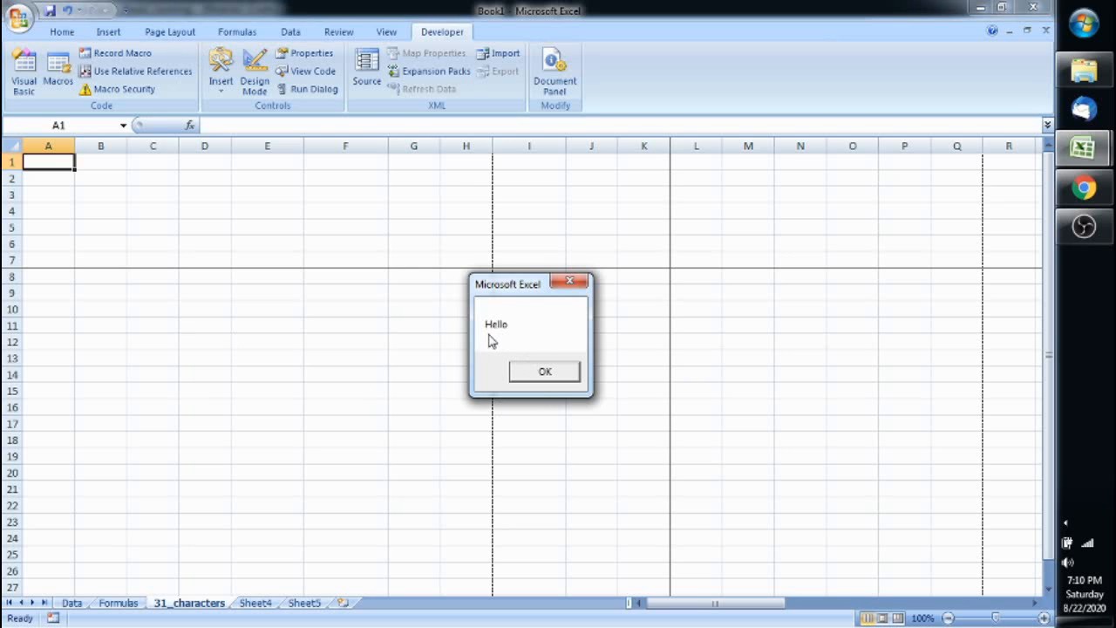
left_click(545, 373)
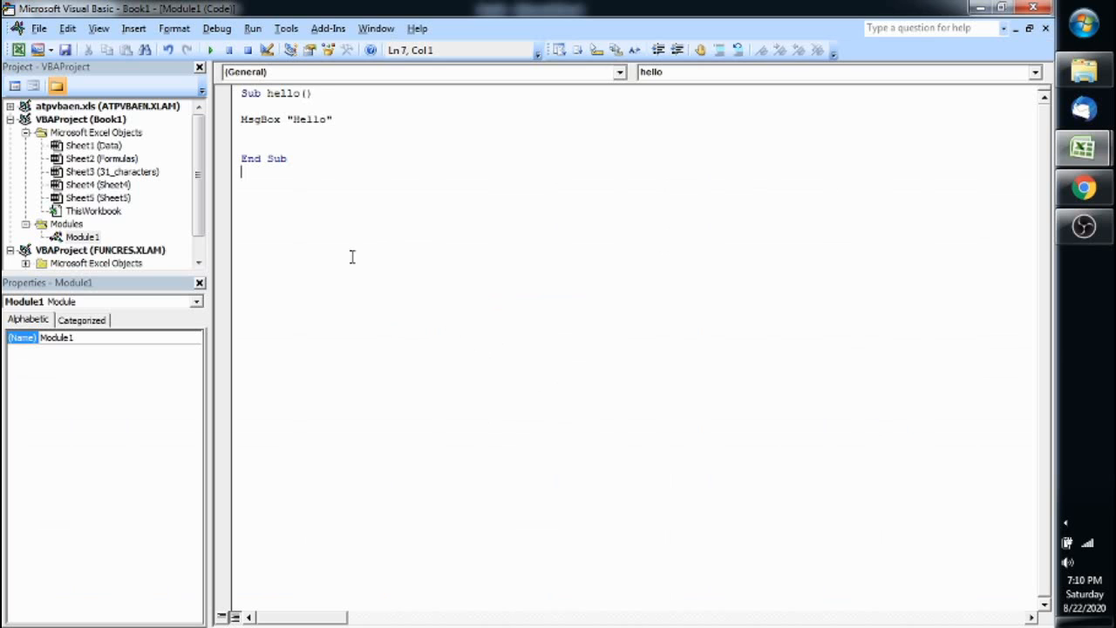
key("ctrl+a")
key("alt+F11")
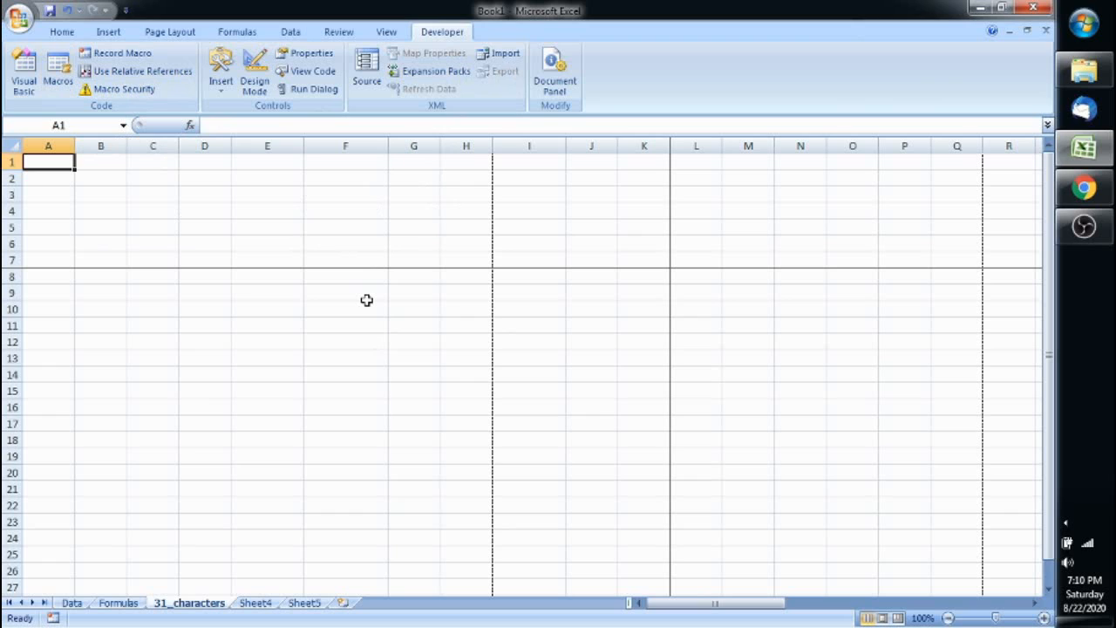
Step: Enter the formula =SUM(F3:F5) in cell F6
left_click(351, 224)
left_click_drag(222, 197, 326, 299)
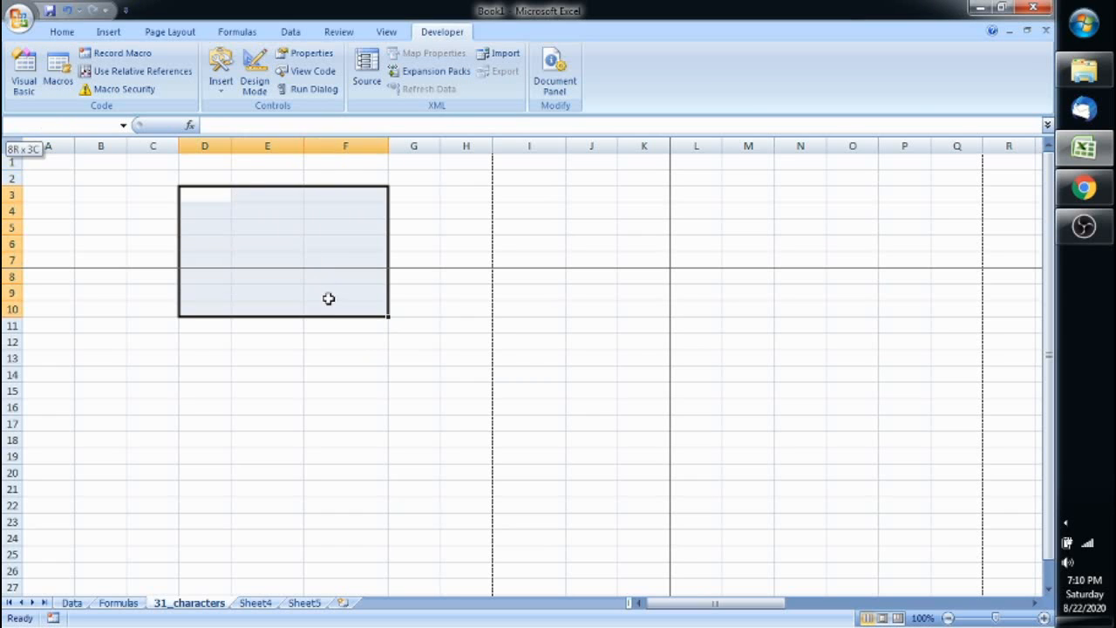
left_click(344, 238)
type("=su")
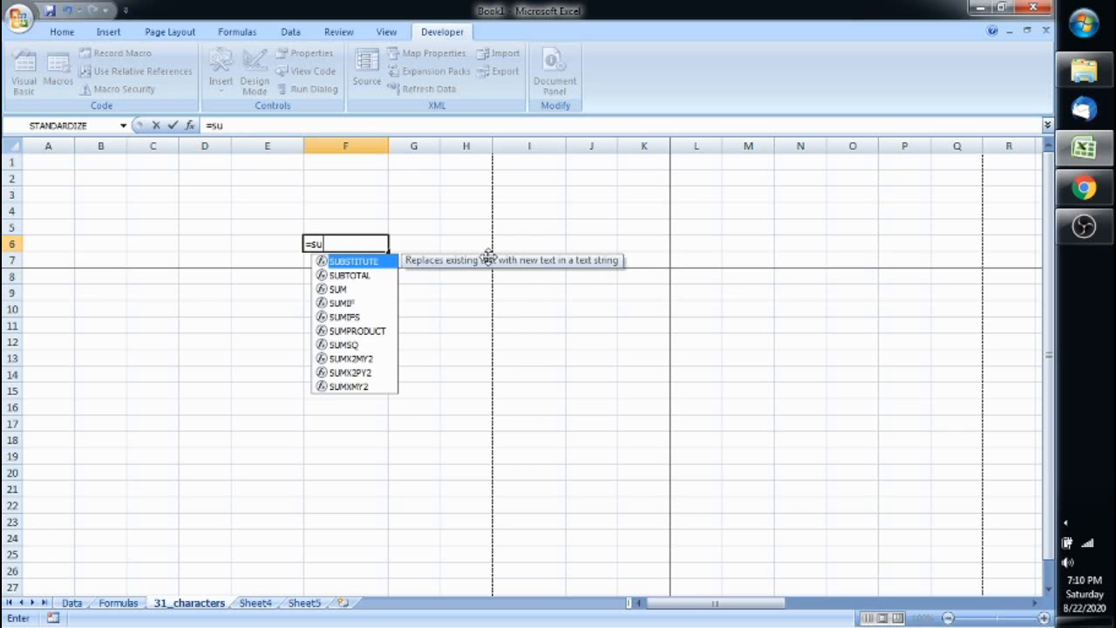
type("m(")
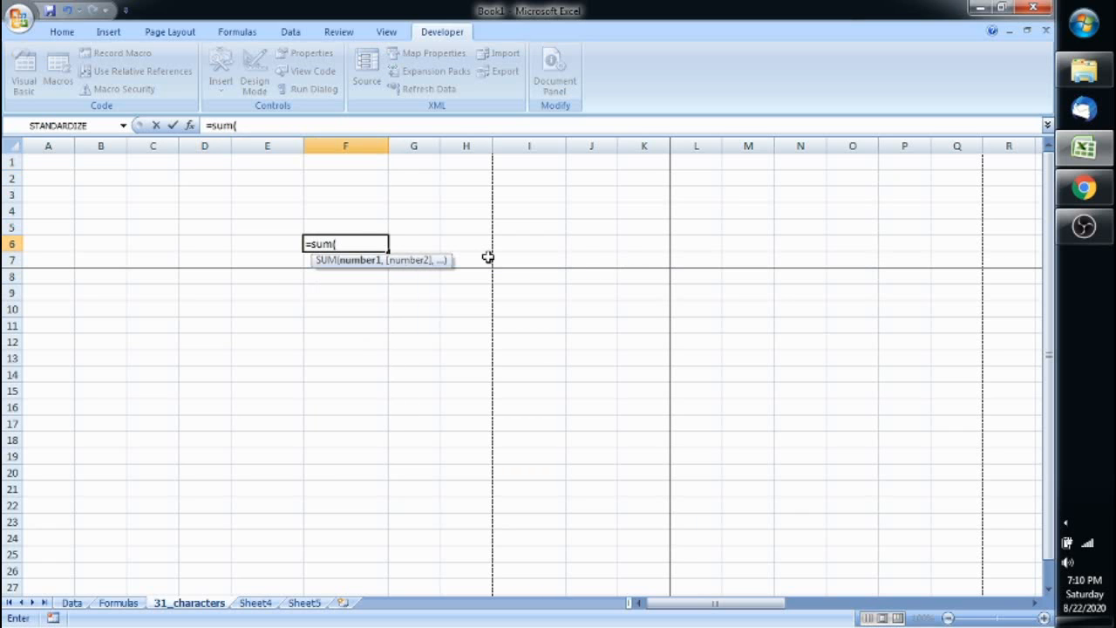
key("Up")
key("shift+Up")
key("shift+Up")
type(")")
key("Return")
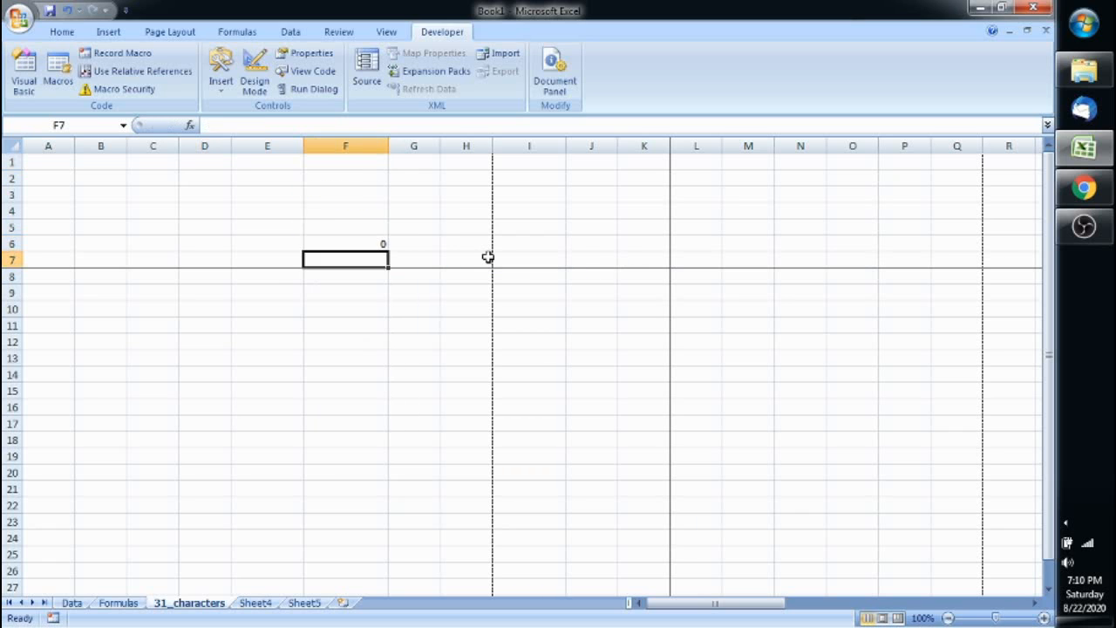
Step: Enter 1 in cell F5, 2 in F4 and 3 in F3 as input for the sum formula
key("Up")
key("Up")
type("1")
key("Return")
key("Up")
key("Up")
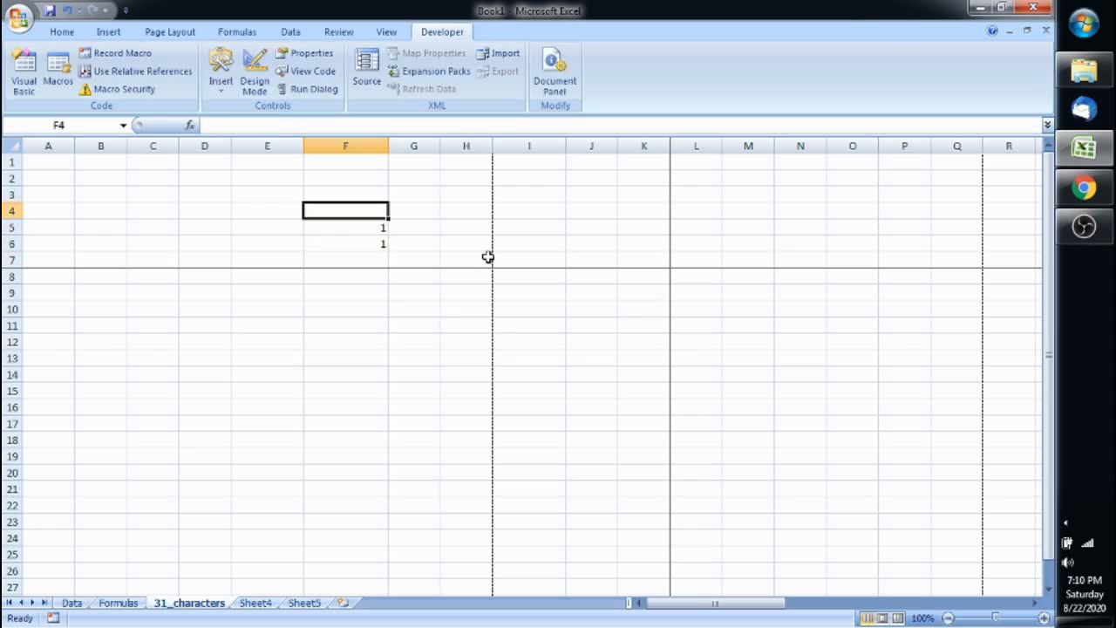
type("2")
key("Return")
key("Up")
key("Up")
type("3")
key("Return")
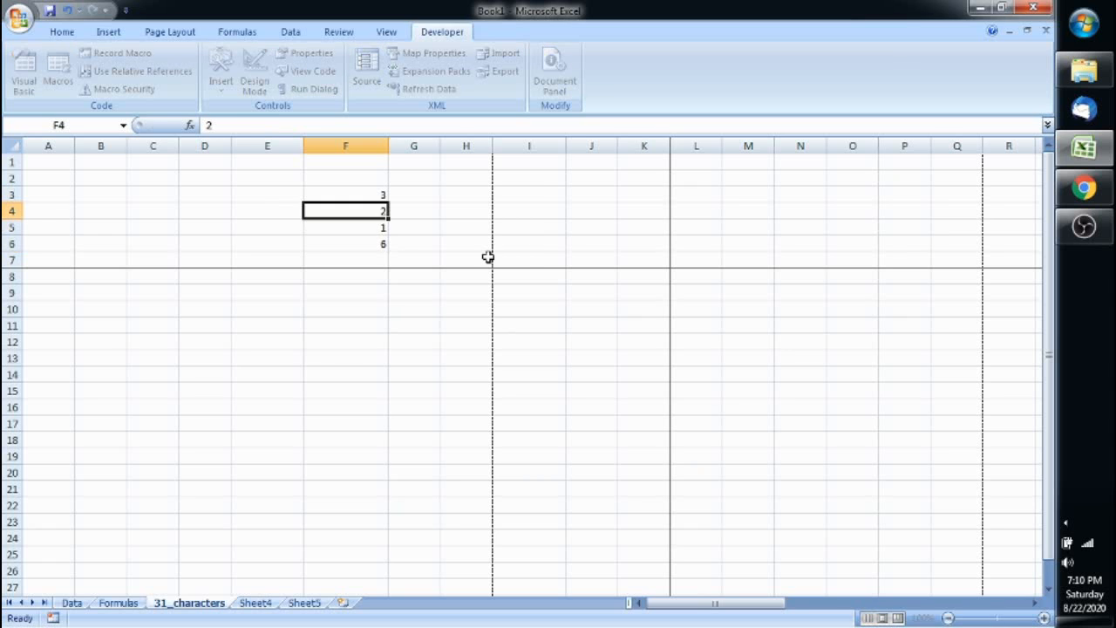
Step: Inspect the SUM formula in cell F6 and the range it references
key("Down")
key("Down")
left_click(293, 125)
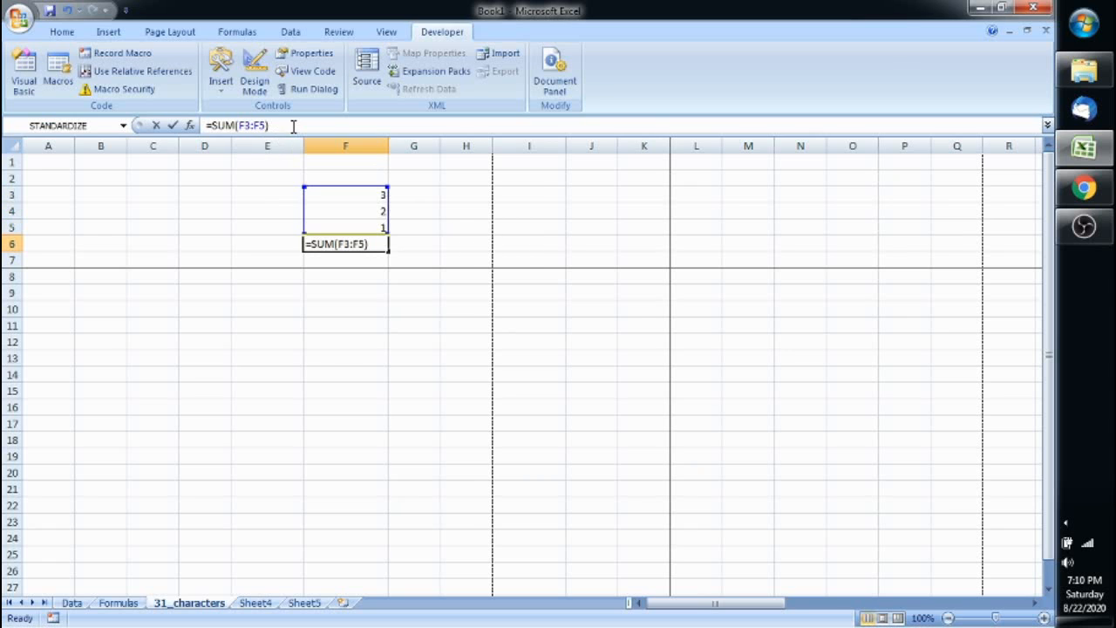
left_click(365, 248)
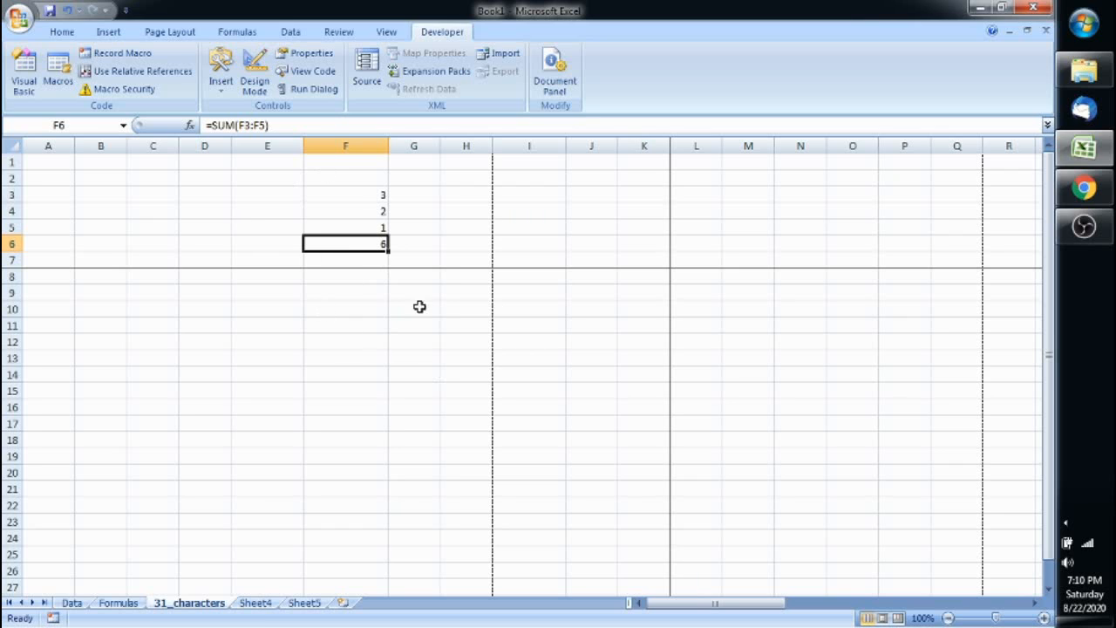
Step: Clear the contents of cells E2:G9 and select cell G11
left_click_drag(283, 177, 433, 294)
key("BackSpace")
key("ctrl+Return")
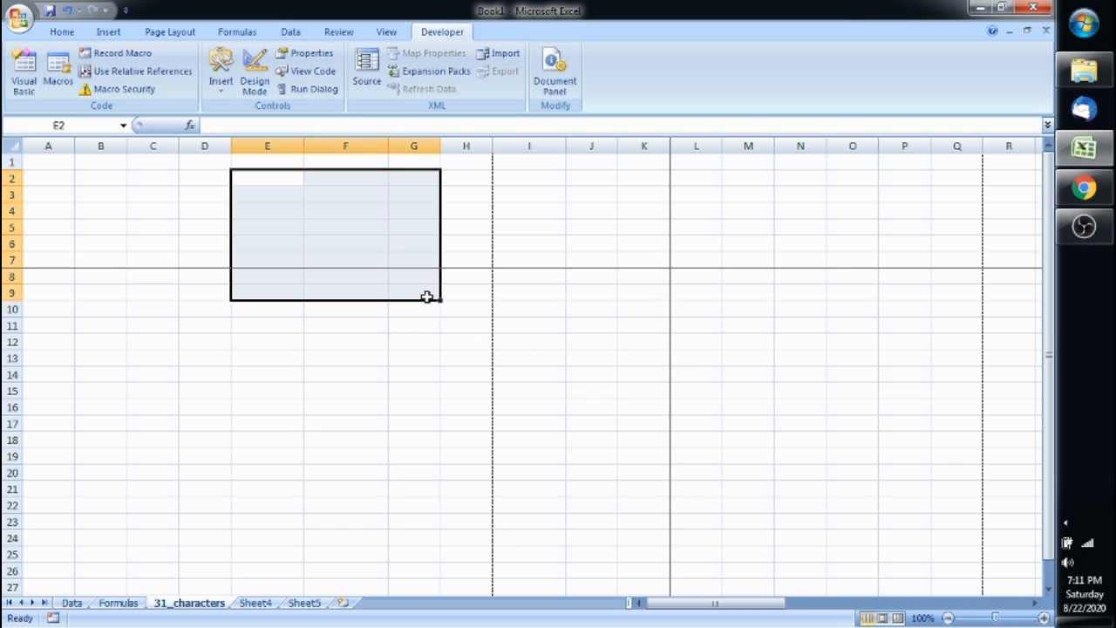
left_click(414, 324)
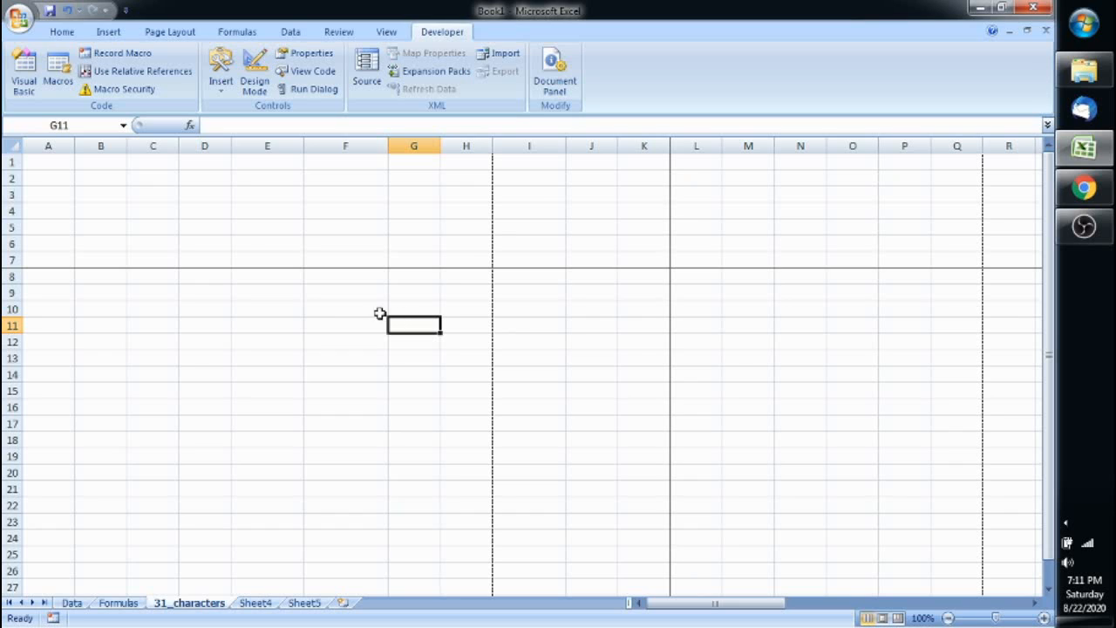
left_click(246, 230)
left_click(240, 197)
left_click(353, 244)
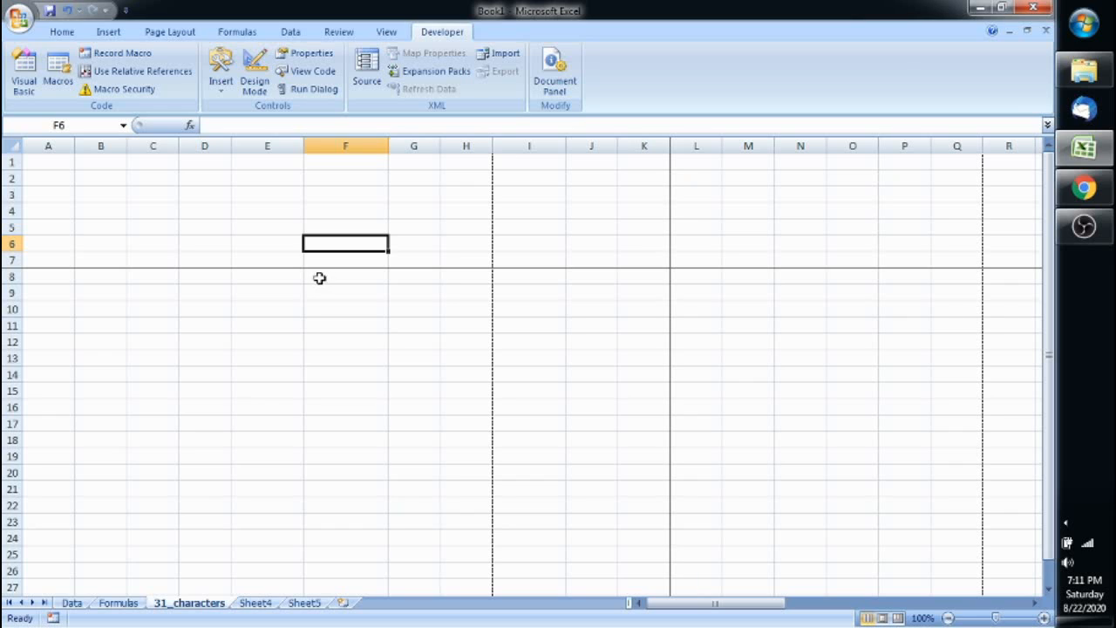
left_click(462, 228)
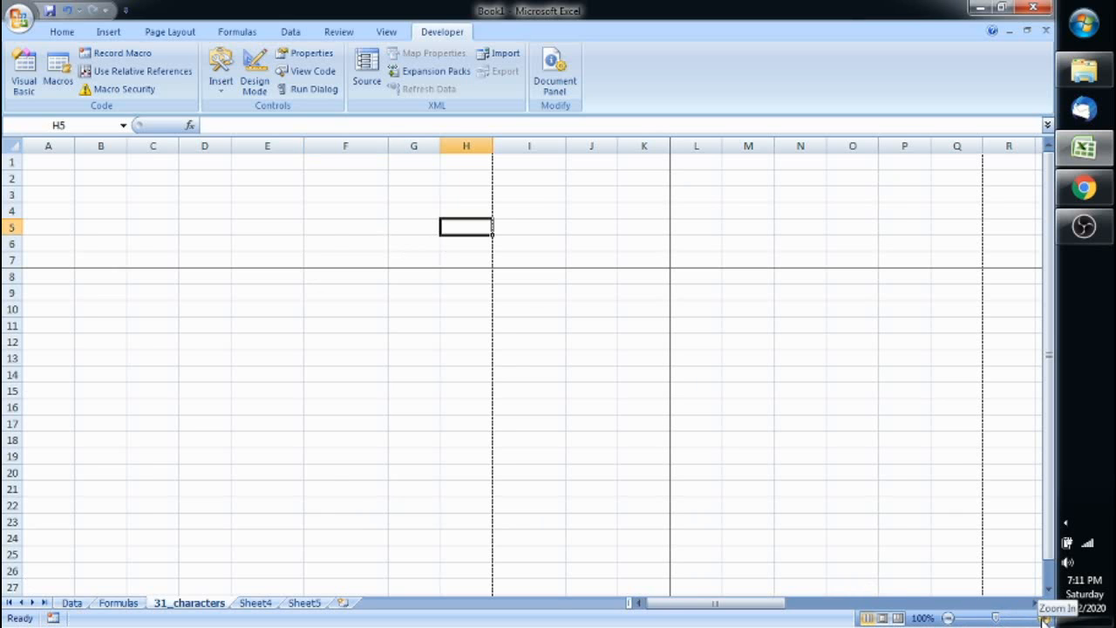
Step: Zoom the 31_characters sheet in step by step to 190%
left_click(1044, 618)
left_click(1045, 618)
left_click(1044, 618)
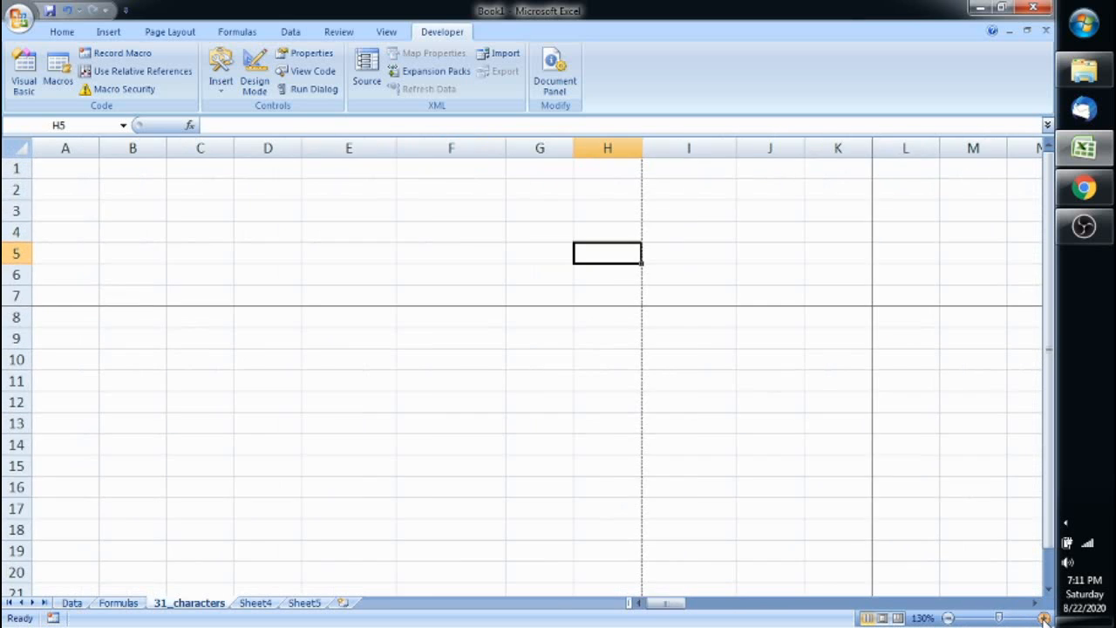
left_click(1044, 618)
left_click(1044, 618)
left_click(1044, 618)
left_click(1044, 618)
left_click(1044, 618)
left_click(1044, 618)
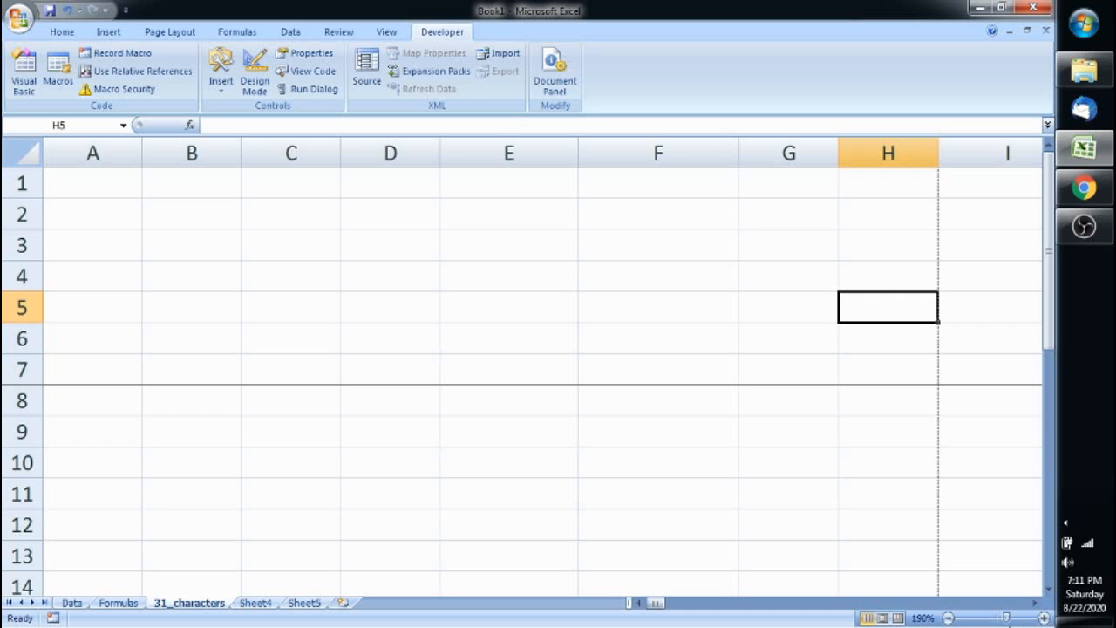
Step: Vary the sheet's zoom level between 52% and 160%, ending at 70%
left_click_drag(1007, 619, 975, 619)
left_click(612, 388)
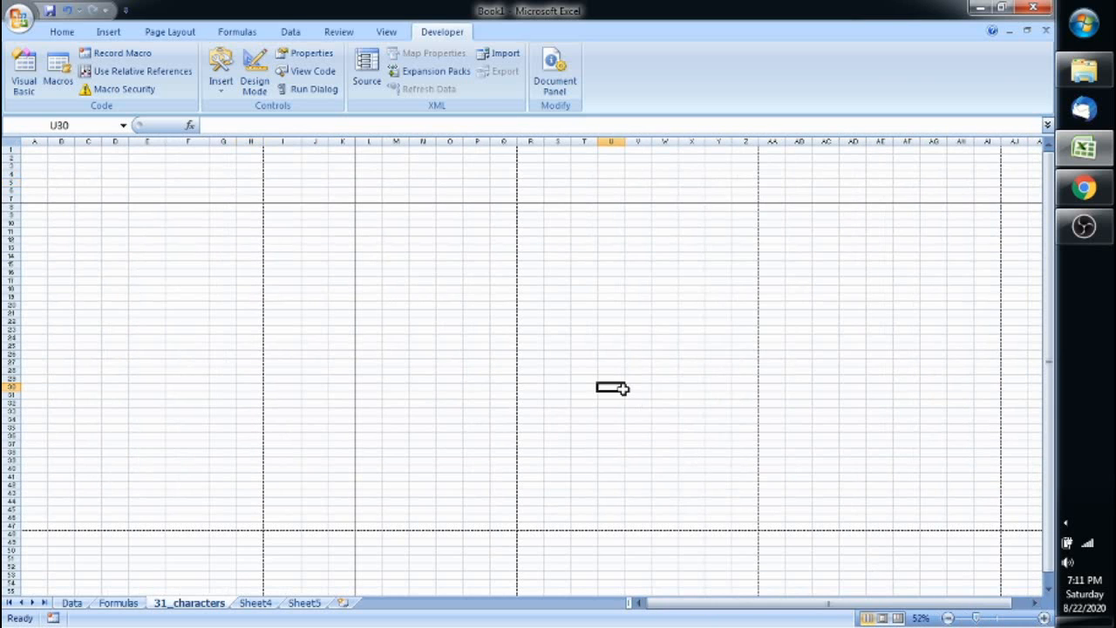
scroll(544, 407, "up", 5)
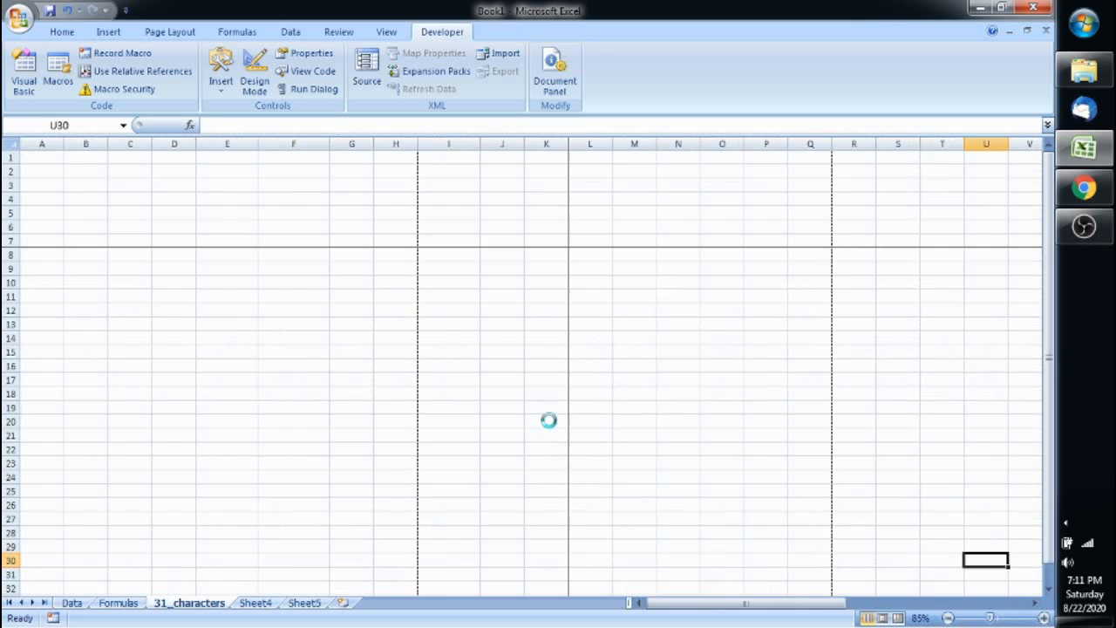
scroll(548, 431, "up", 2)
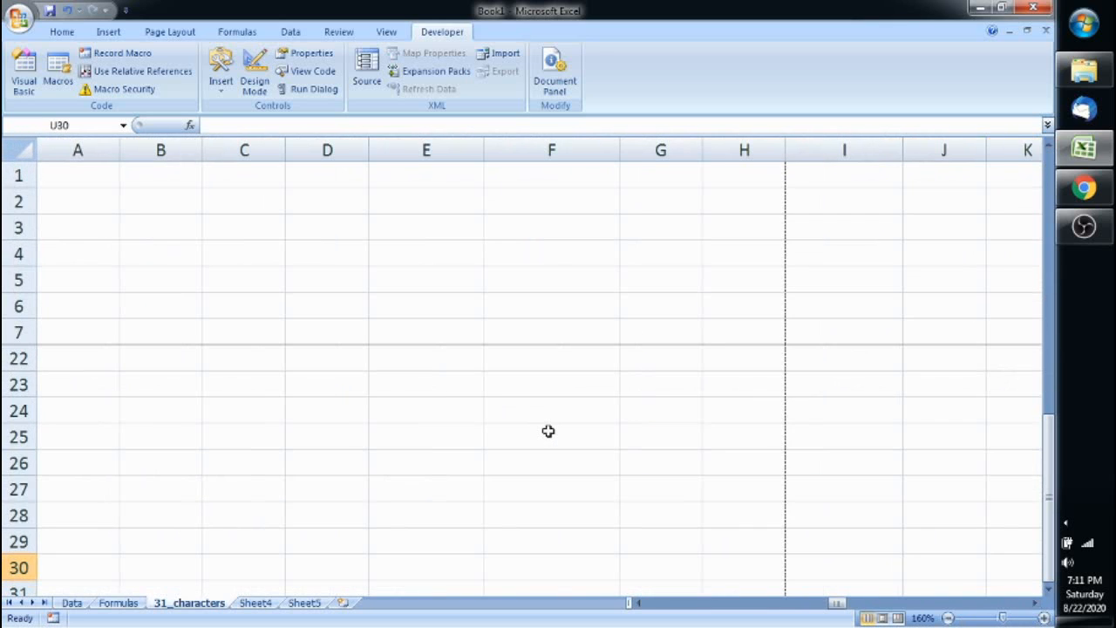
scroll(547, 431, "down", 2)
scroll(593, 328, "up", 2)
scroll(592, 328, "down", 2)
scroll(592, 327, "down", 4)
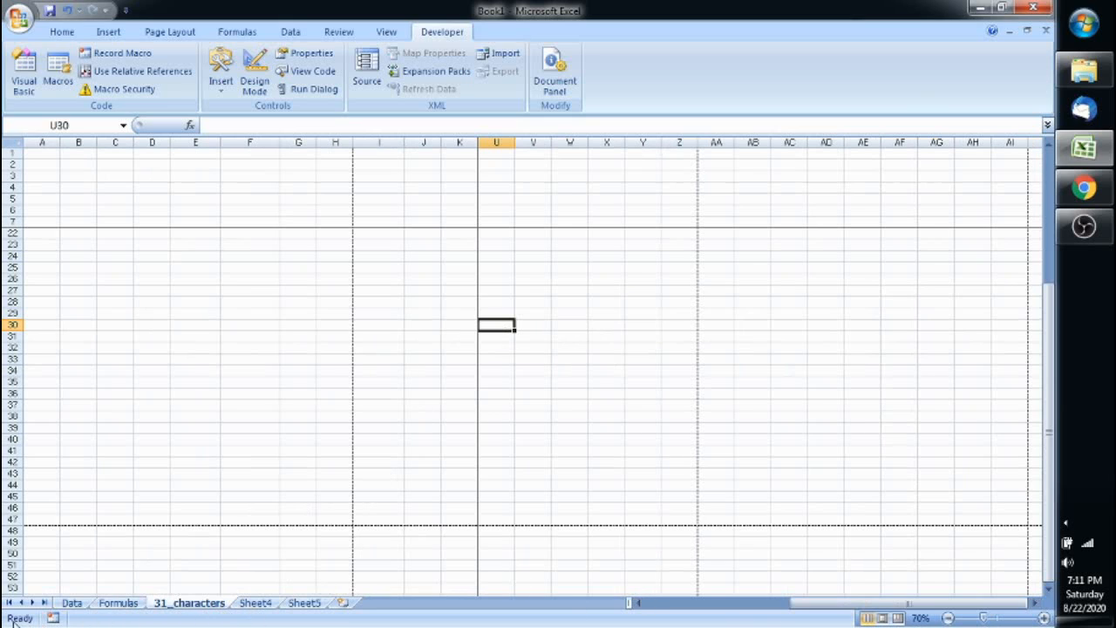
Step: Select cell G38, view the Record Macro dialog's options and close it without recording
left_click_drag(381, 303, 386, 347)
left_click(293, 418)
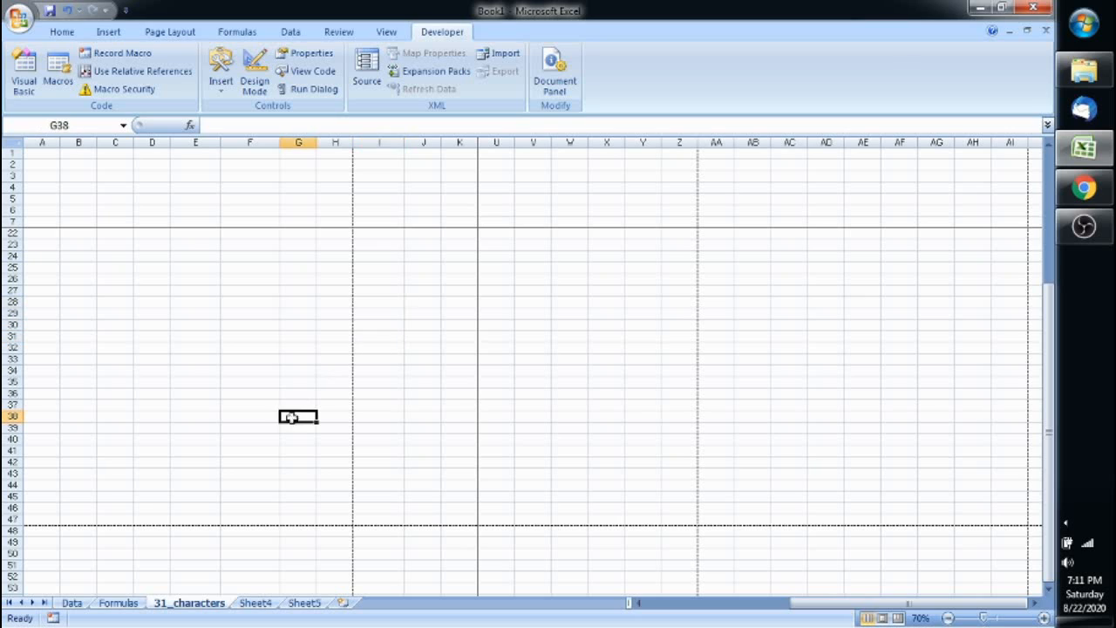
left_click(53, 618)
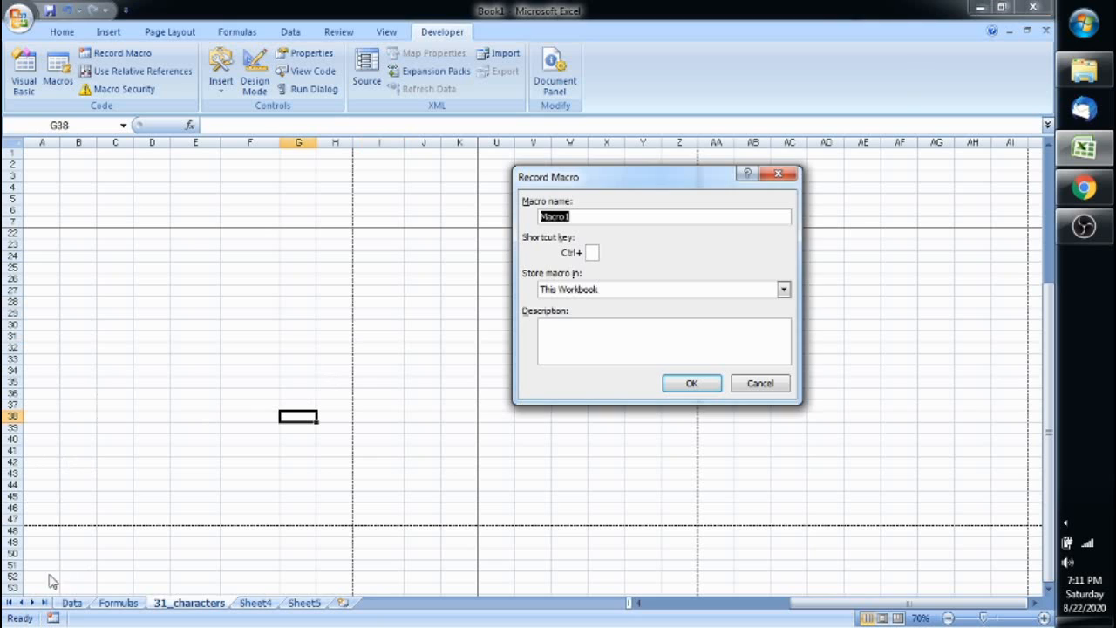
left_click(746, 383)
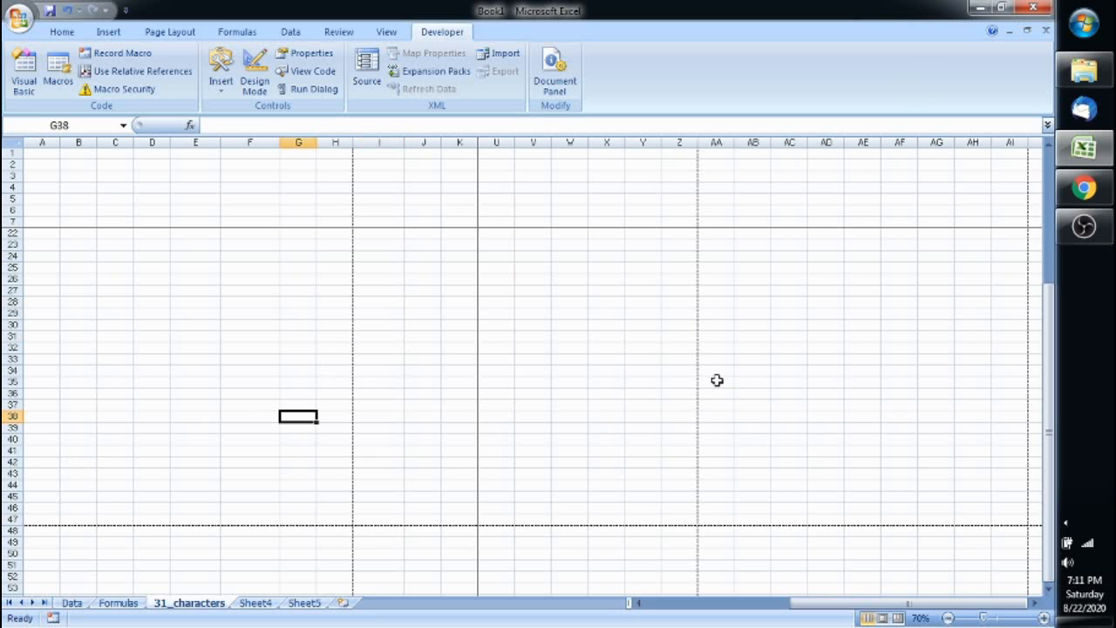
Step: Select cell J27, jump from it to cell A1 and set the sheet zoom to 100%
left_click(436, 289)
scroll(438, 292, "up", 5)
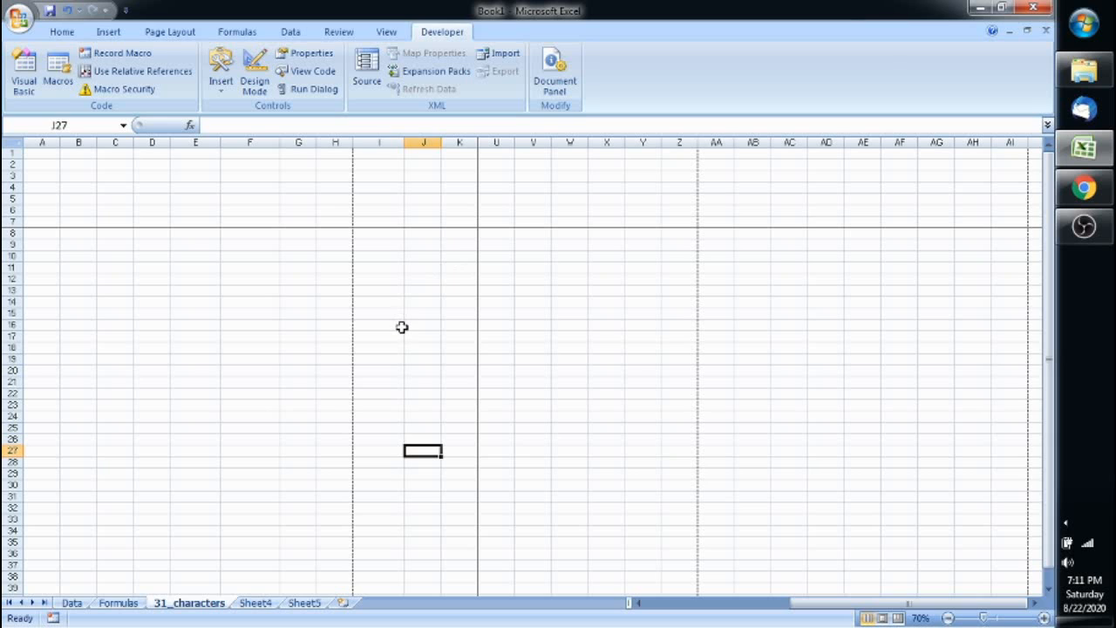
key("ctrl+Up")
key("ctrl+Left")
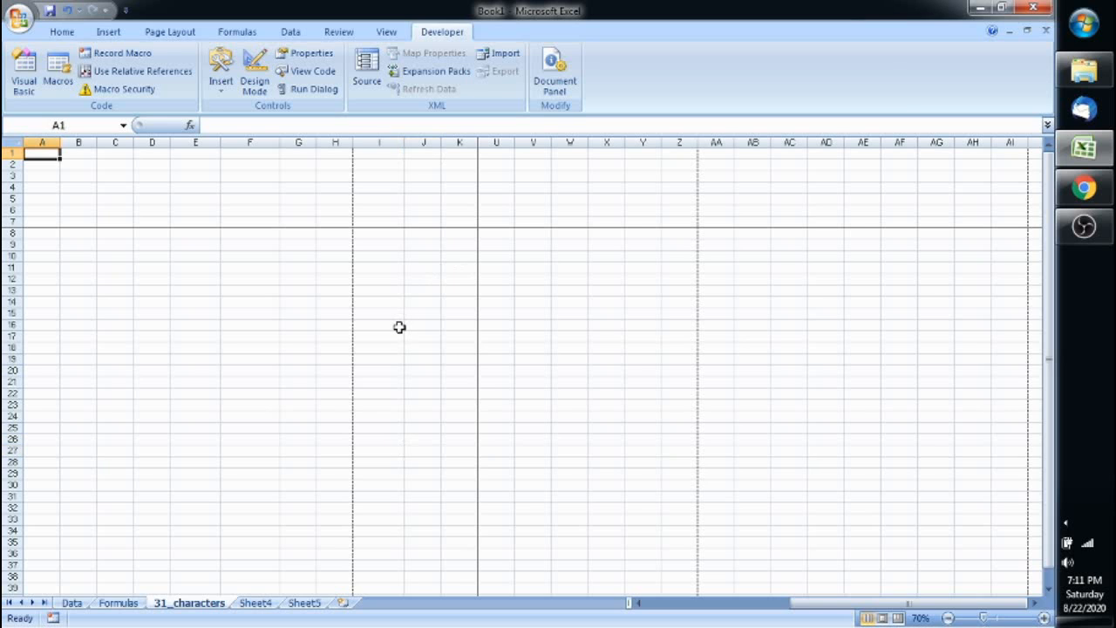
scroll(399, 327, "up", 2)
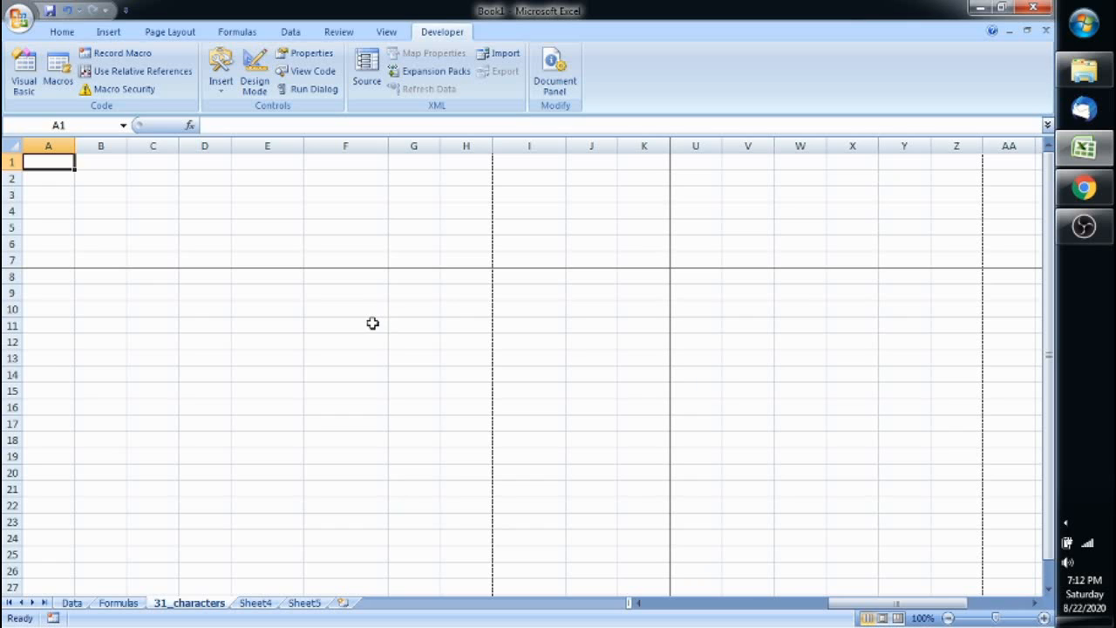
left_click_drag(136, 206, 702, 416)
left_click(610, 374)
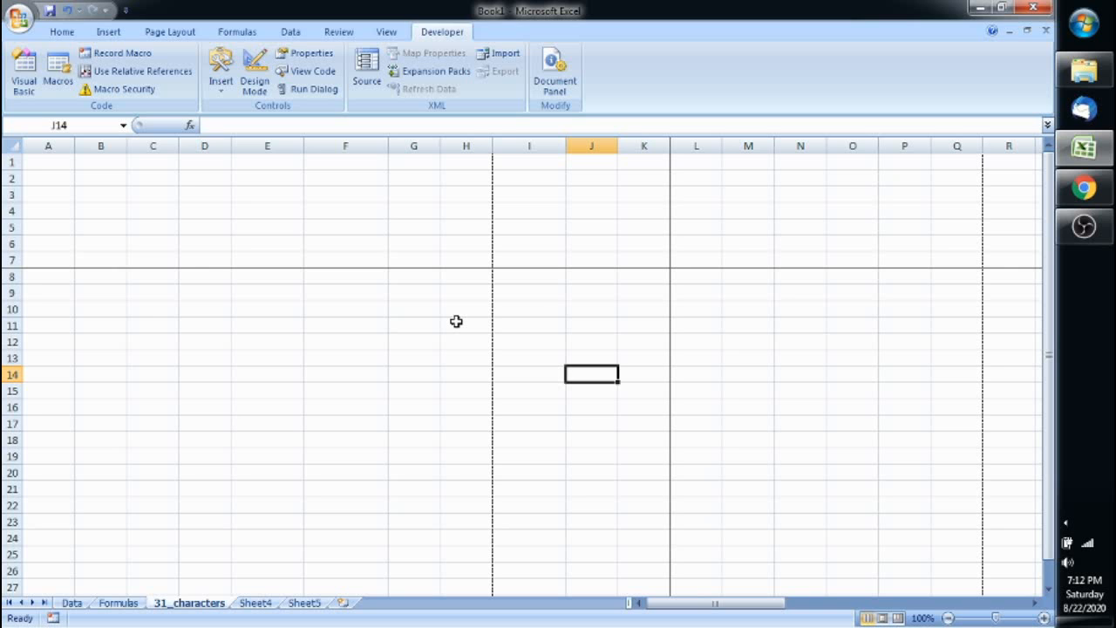
left_click(1081, 228)
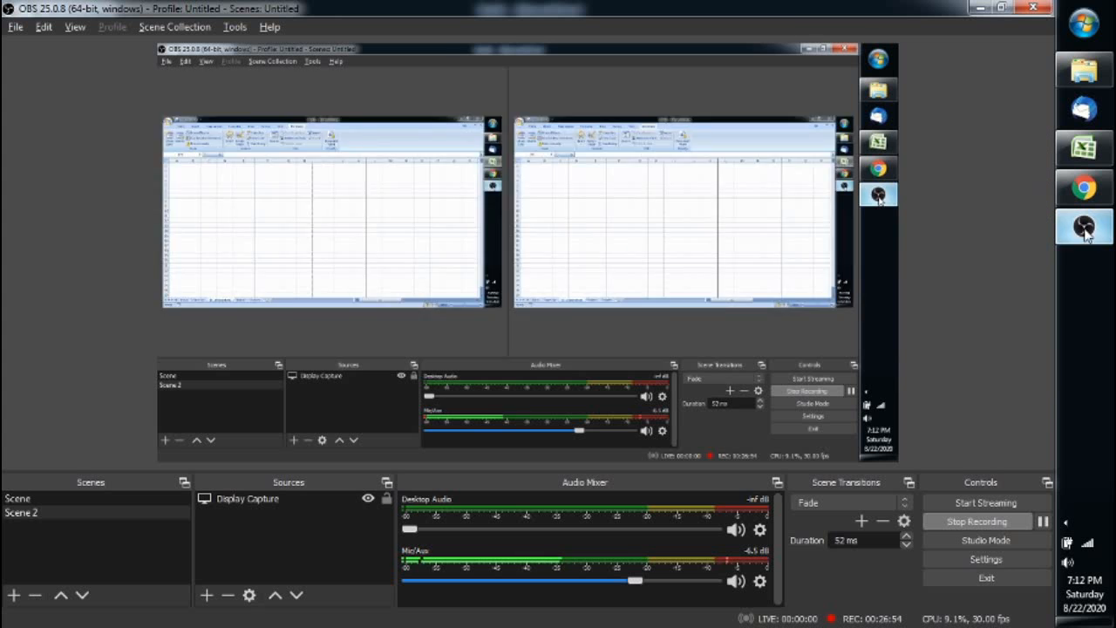